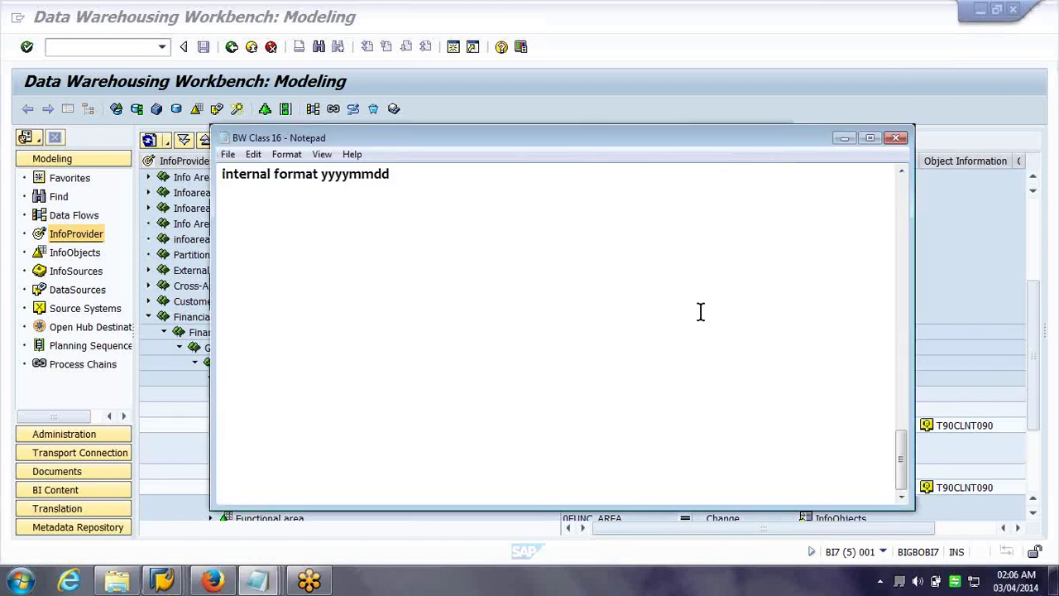
# Review the BW Class 16 notes on conversion routines and the steps for loading transaction data from file to DSO
pyautogui.scroll(2, 700, 312)
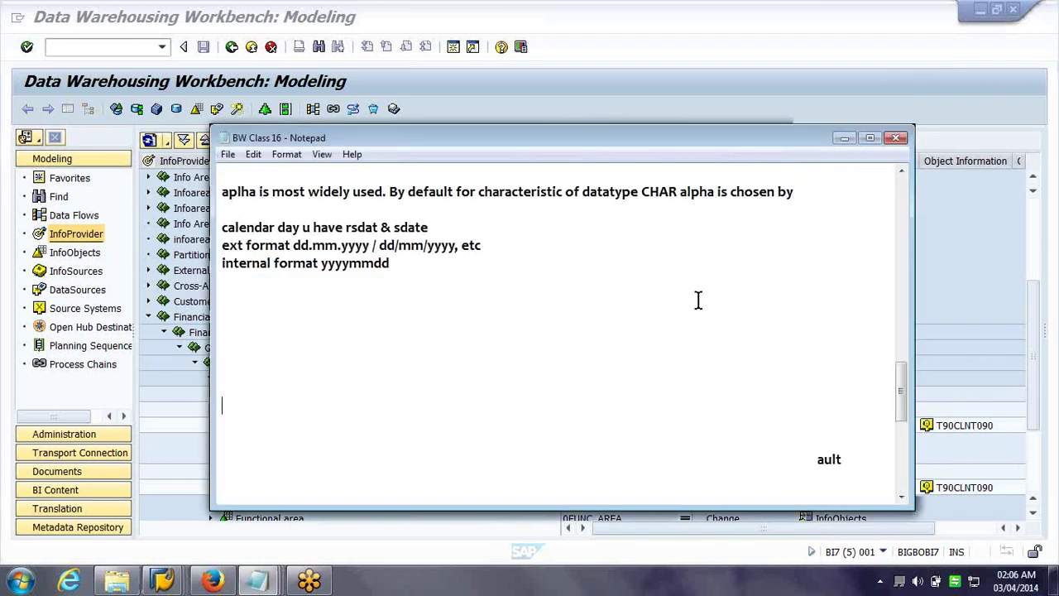
pyautogui.scroll(5, 699, 290)
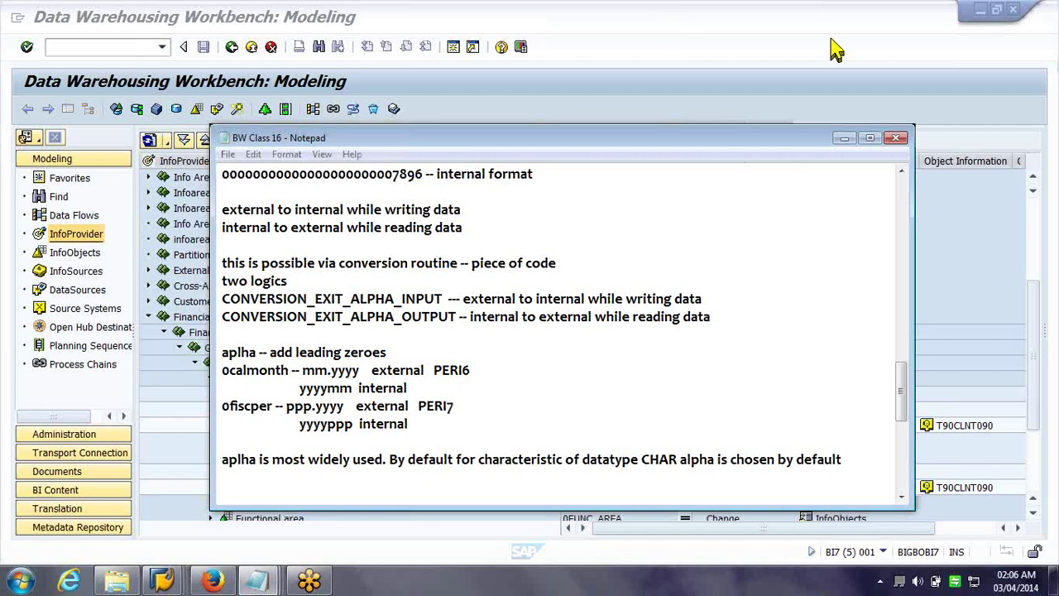
pyautogui.click(599, 392)
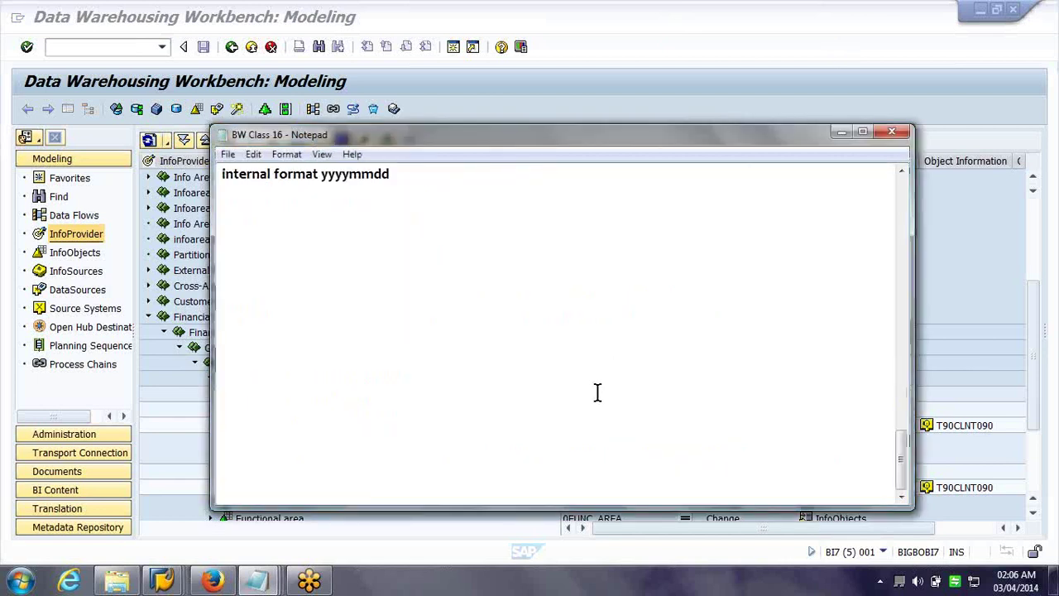
pyautogui.scroll(15, 468, 294)
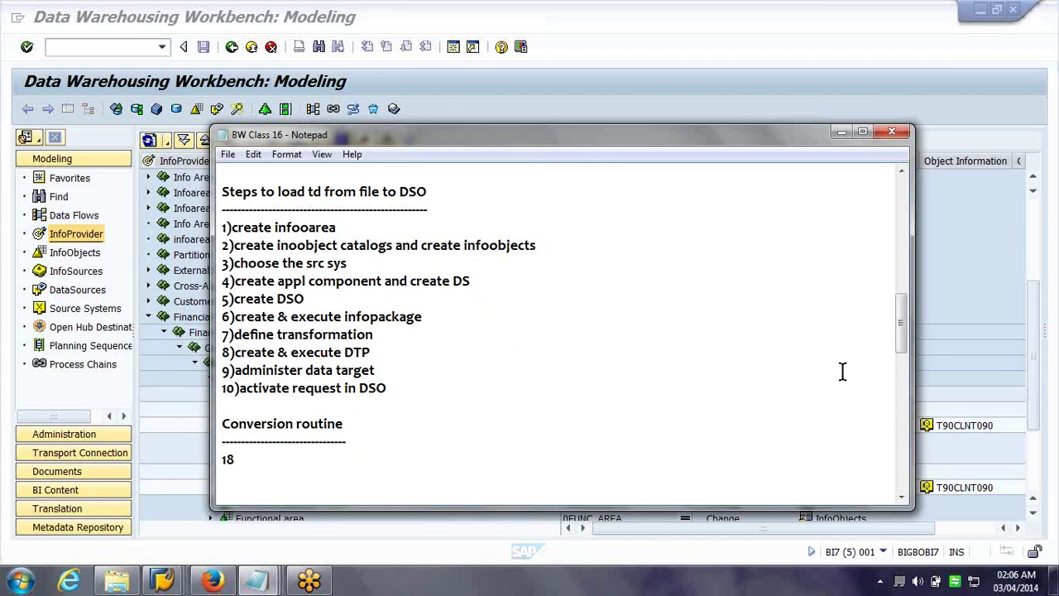
# Show the DataSources tree for the FILEUPLOAD File Upload source system in the Data Warehousing Workbench
pyautogui.click(96, 290)
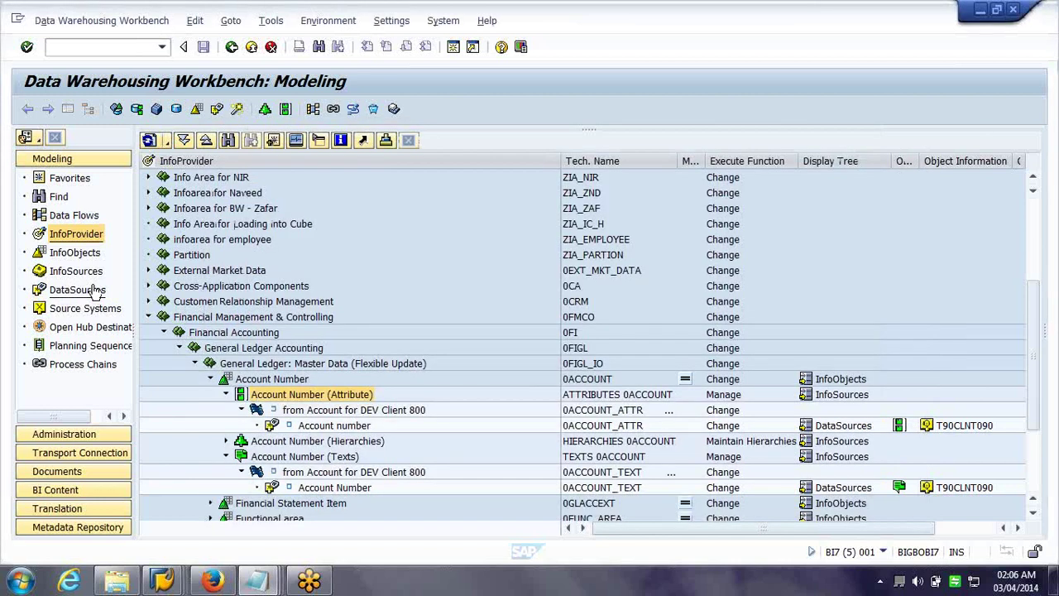
pyautogui.click(96, 289)
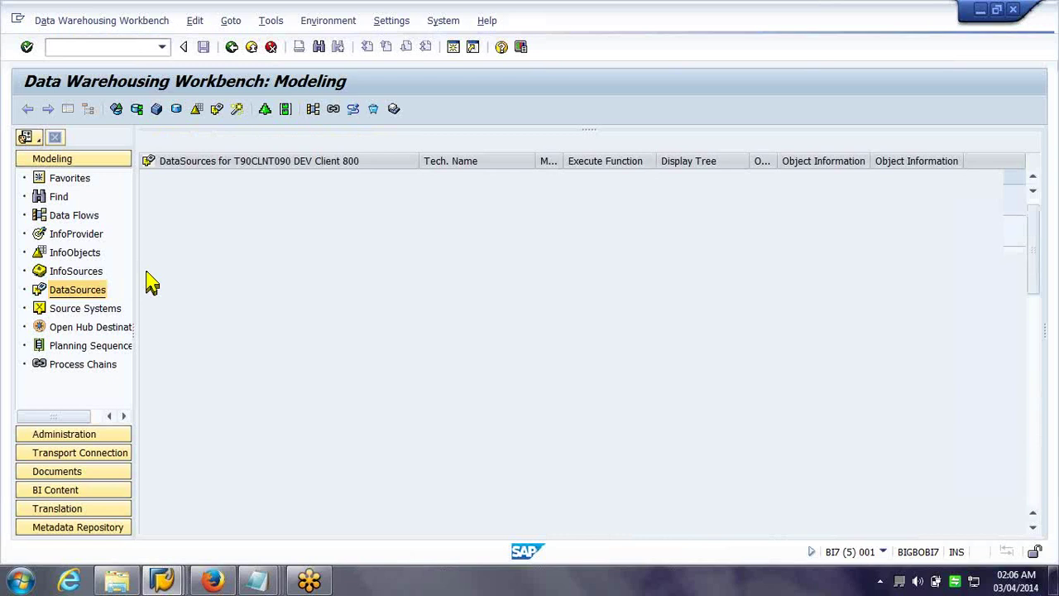
pyautogui.click(149, 139)
pyautogui.moveTo(178, 179)
pyautogui.click(273, 179)
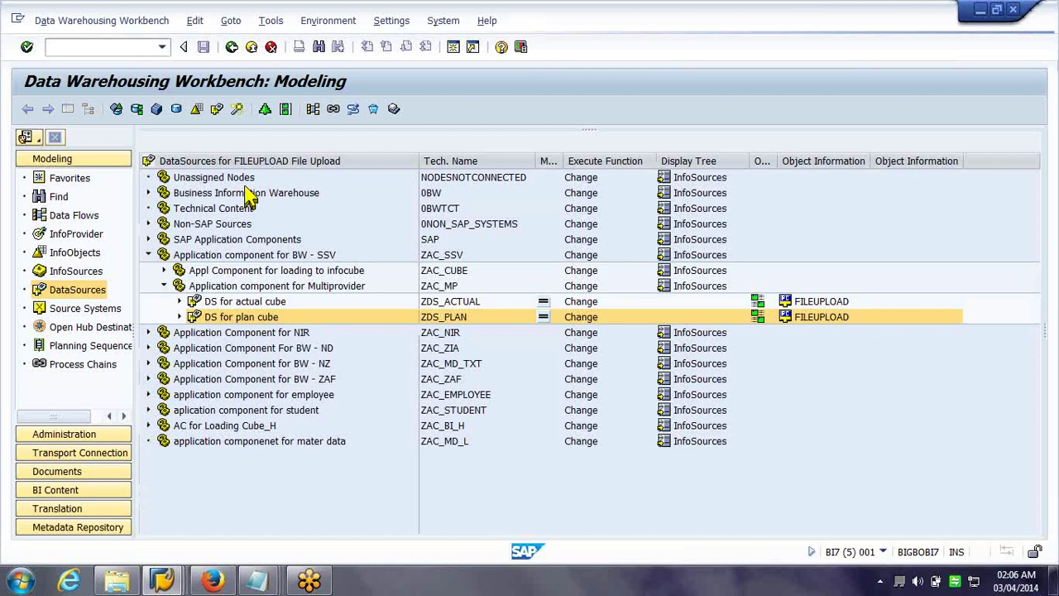
# Open the DataSource DS for DSO from the component for loading file to DSO under Application Component for BW - NZ
pyautogui.click(163, 285)
pyautogui.click(150, 333)
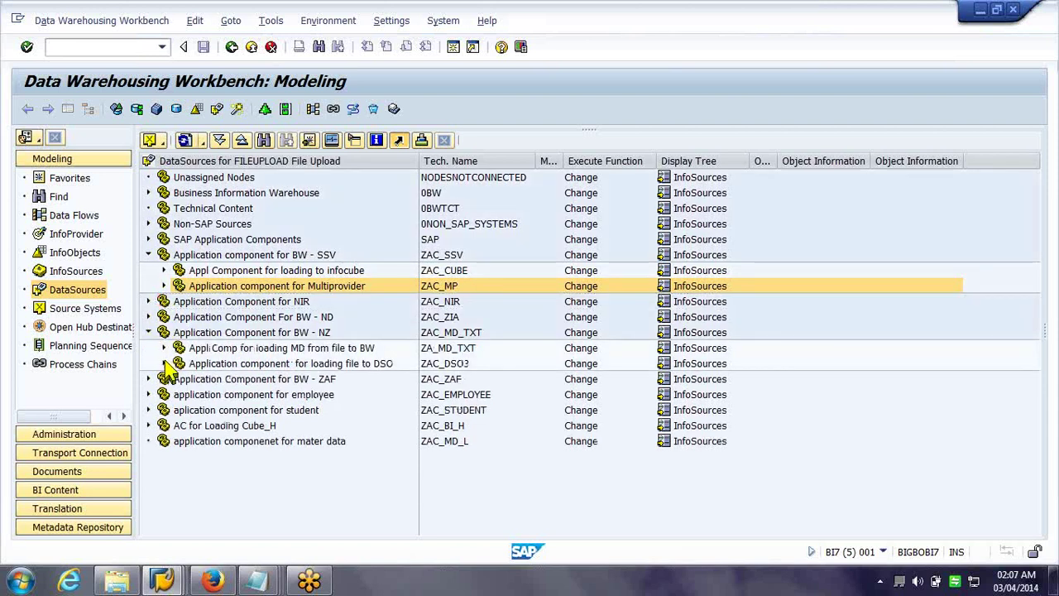
pyautogui.click(165, 363)
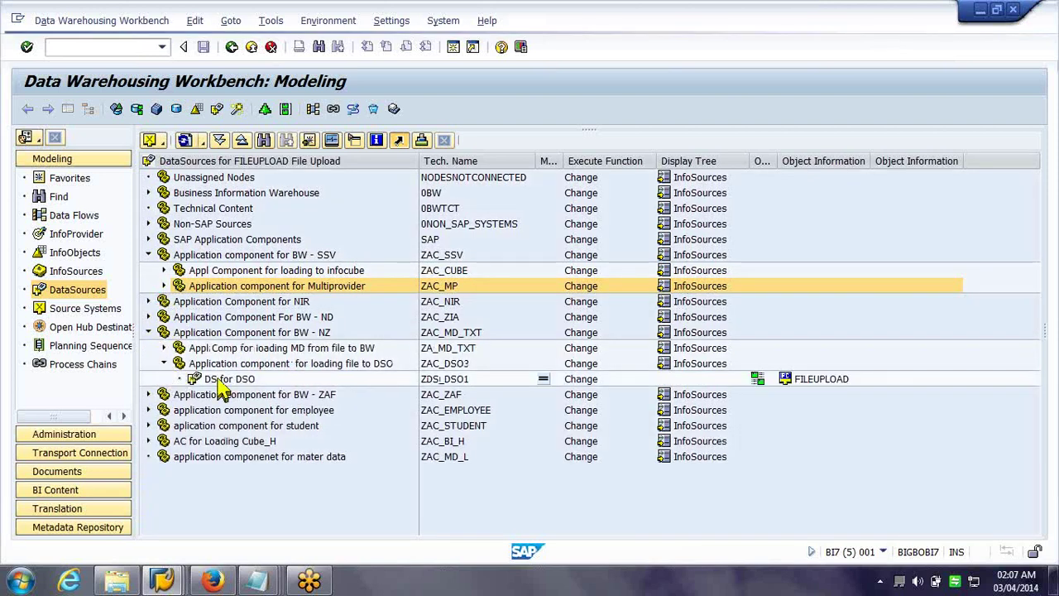
pyautogui.click(224, 382)
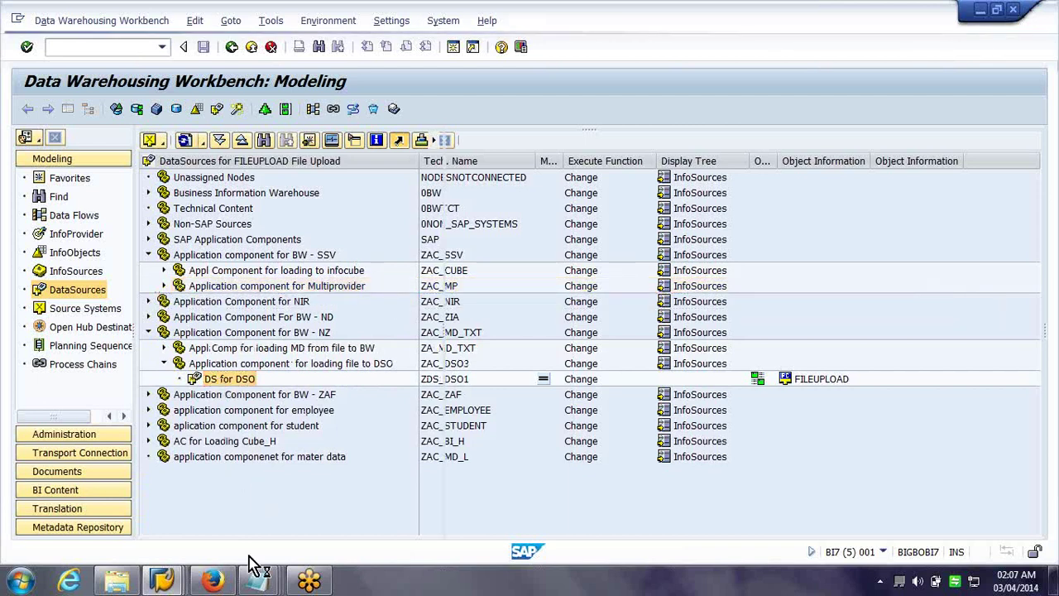
# Consult the file-to-DSO loading steps in the BW Class 16 notes, and return to the workbench
pyautogui.click(261, 579)
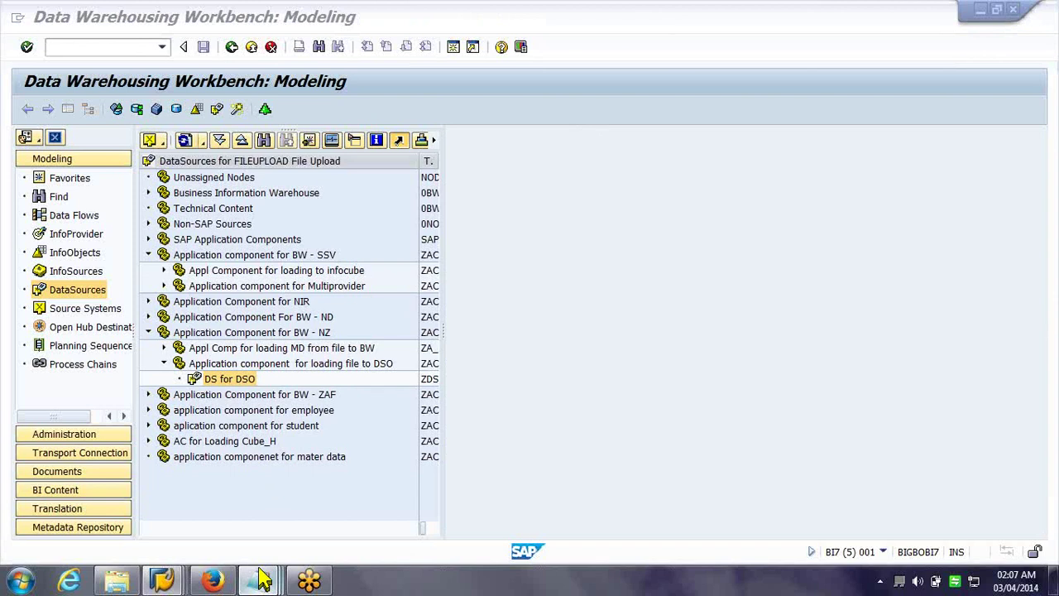
pyautogui.click(262, 580)
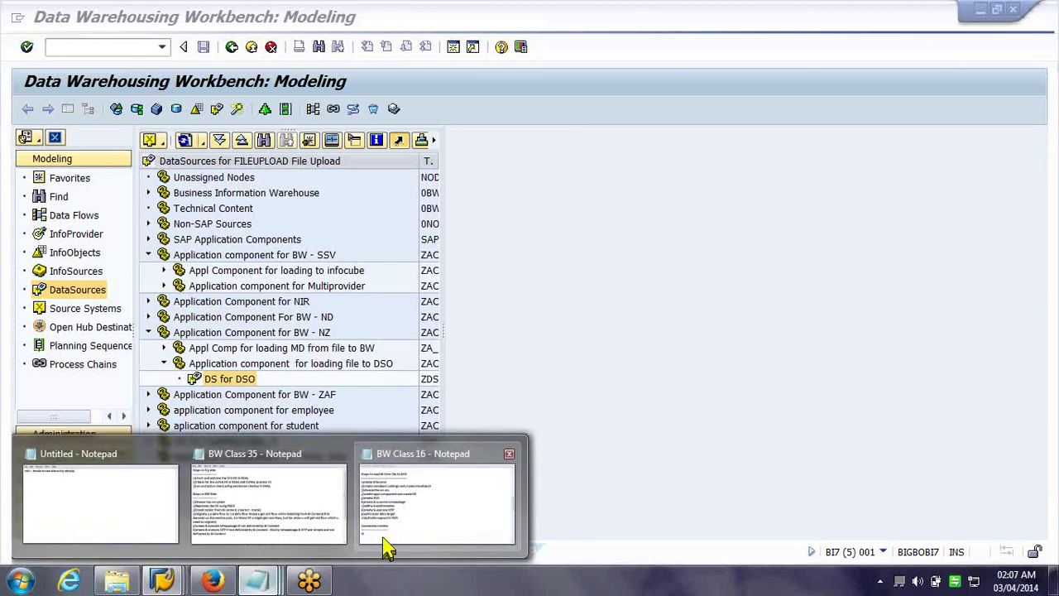
pyautogui.click(386, 547)
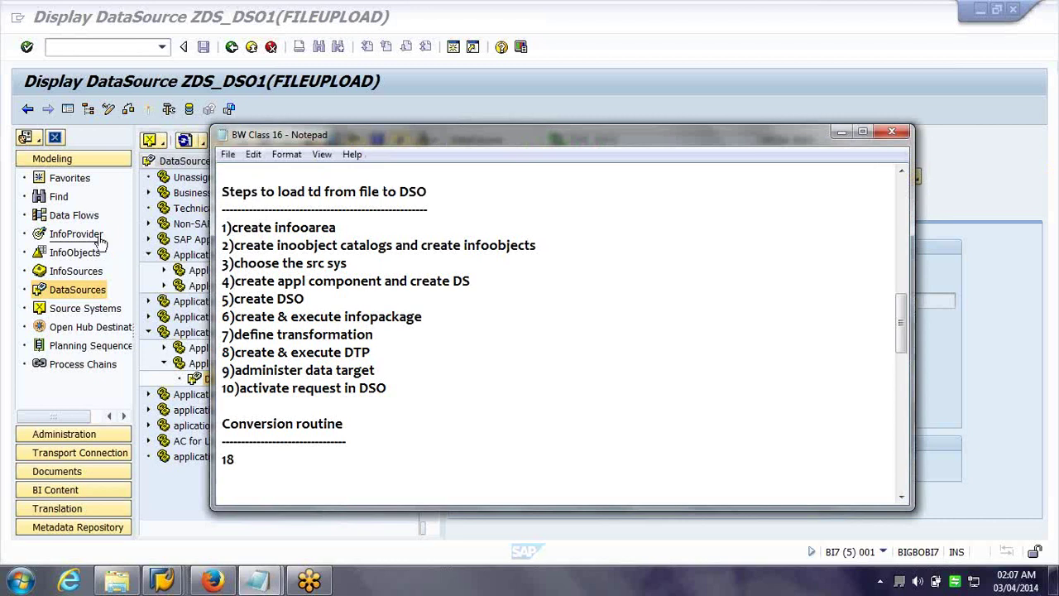
pyautogui.hotkey('alt', 'Tab')
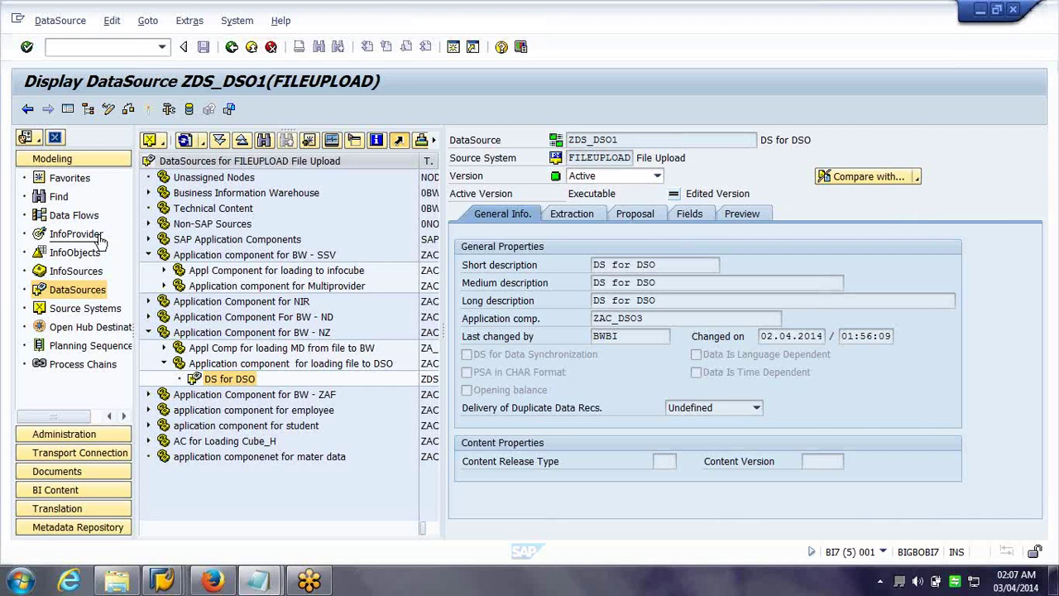
# In the InfoProvider tree, collapse the open infoareas, expand ZIA_ZAF and select the infoarea for loading data from file to DSO
pyautogui.click(77, 234)
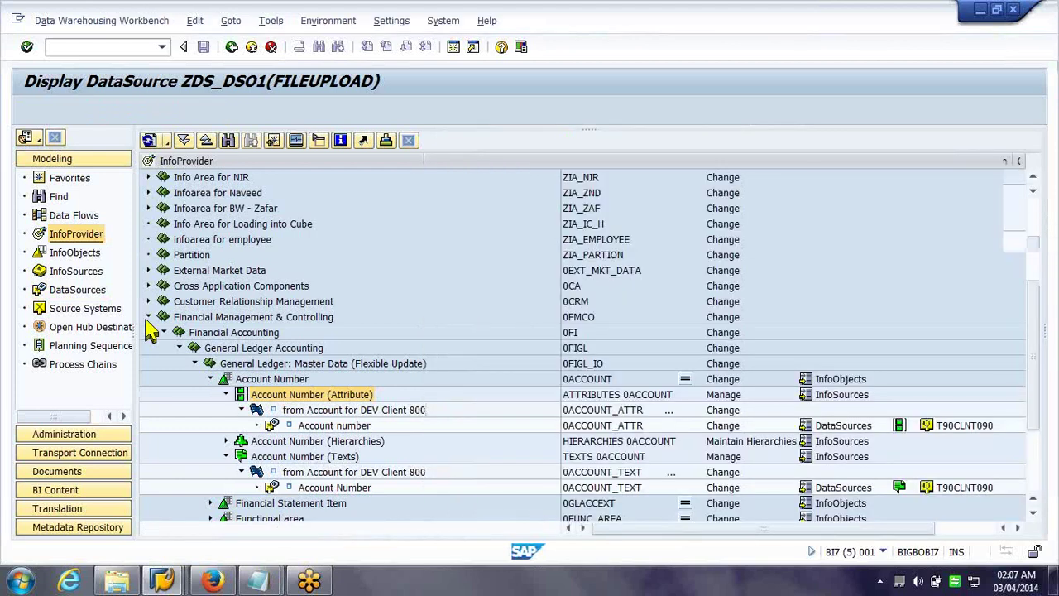
pyautogui.click(148, 318)
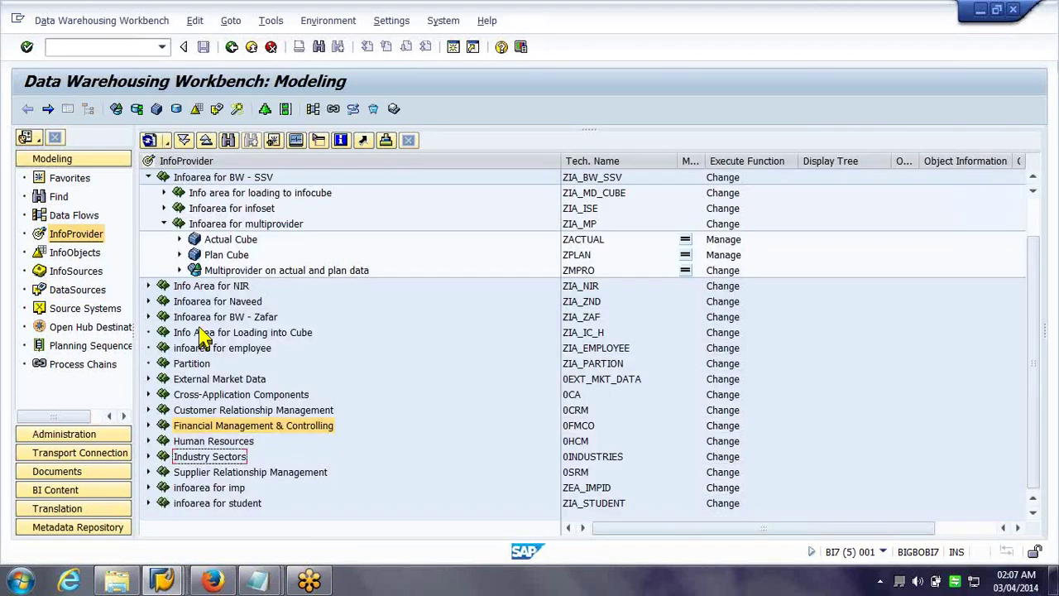
pyautogui.click(149, 177)
pyautogui.click(149, 285)
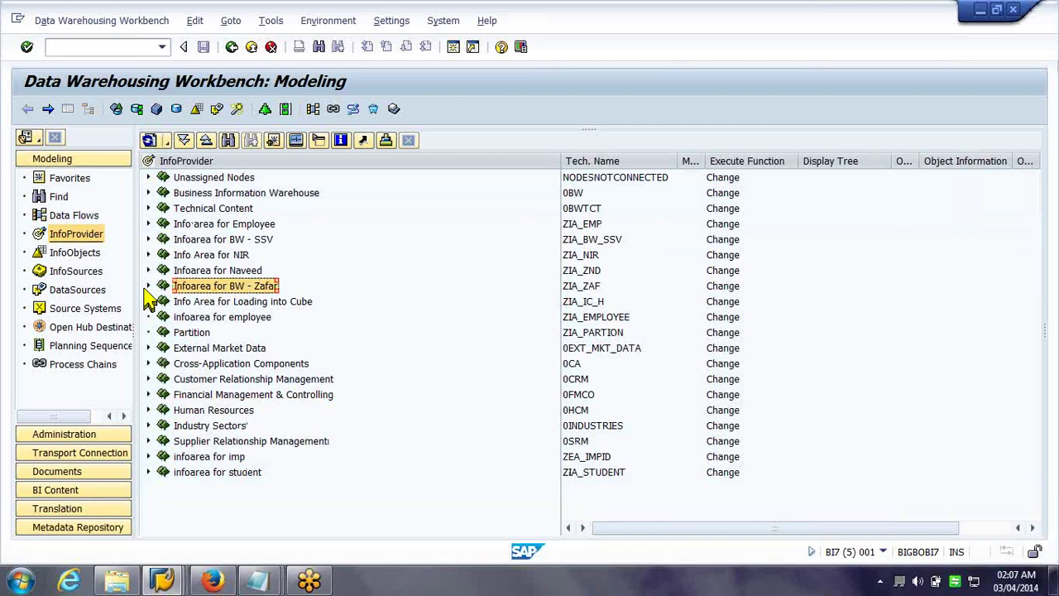
pyautogui.click(207, 323)
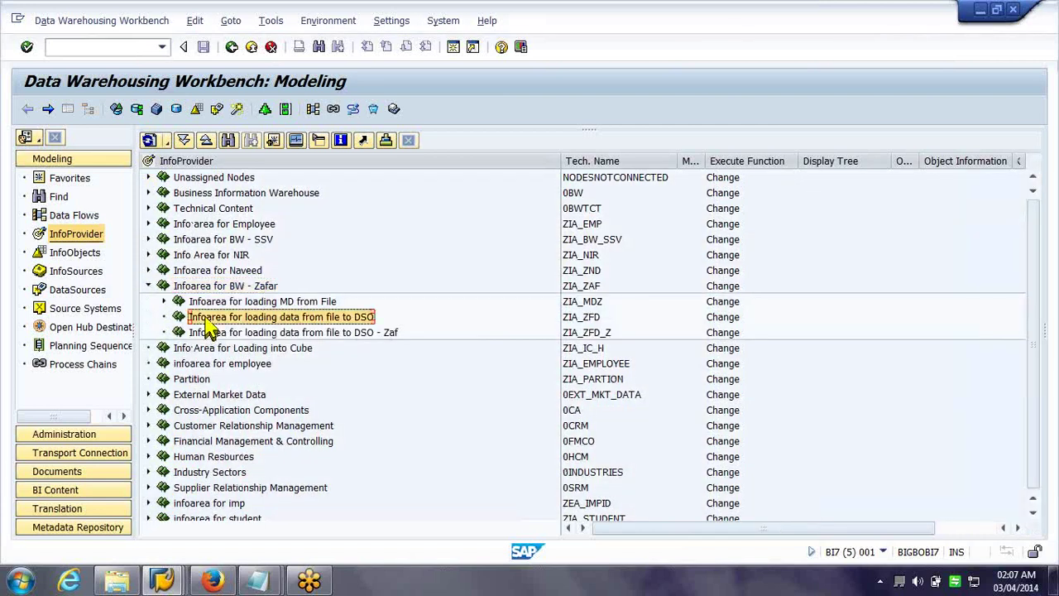
pyautogui.click(148, 240)
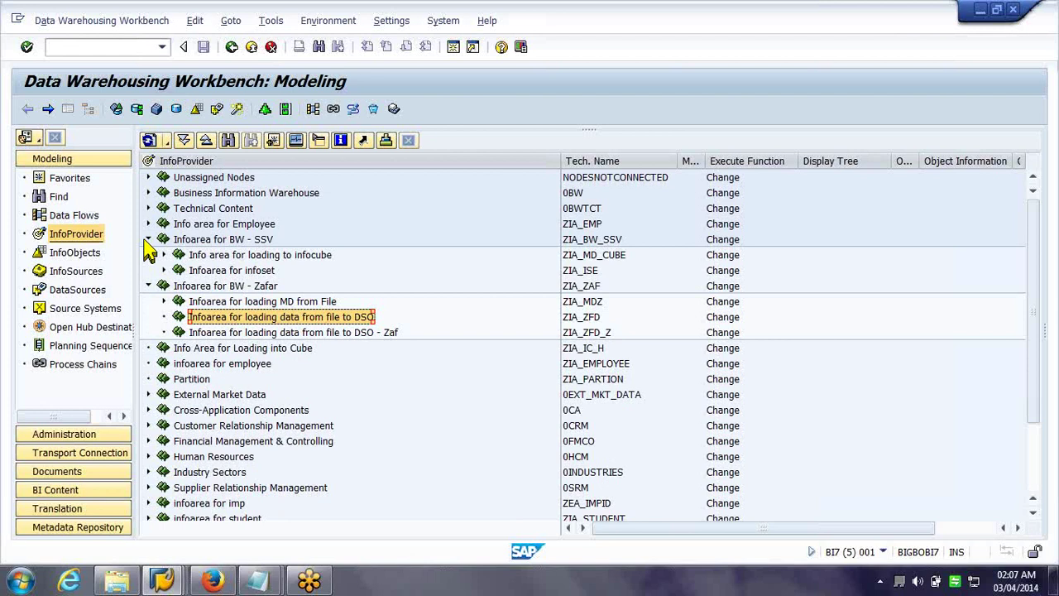
pyautogui.click(149, 239)
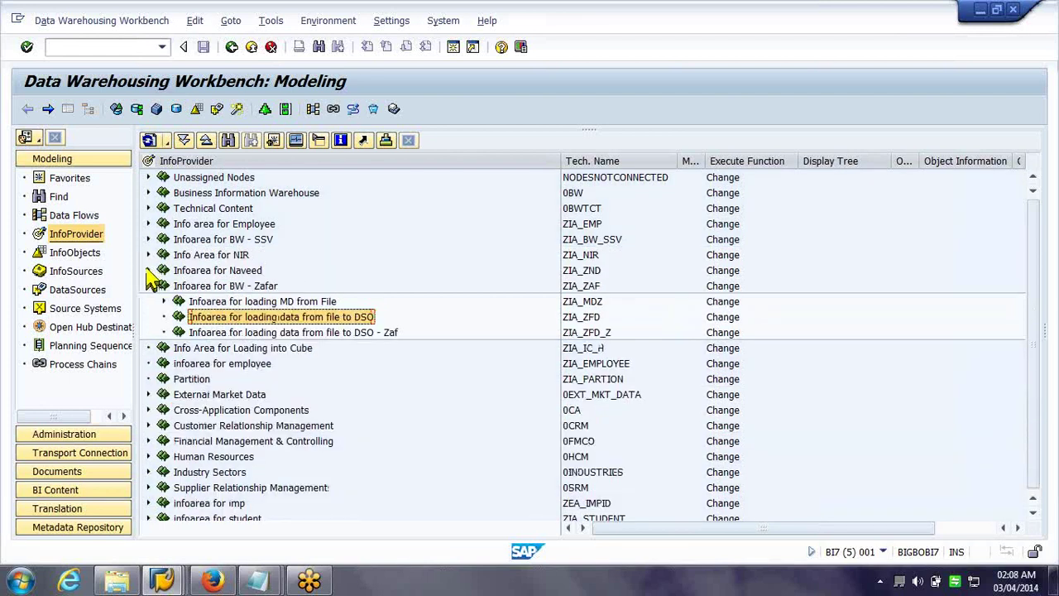
pyautogui.click(148, 270)
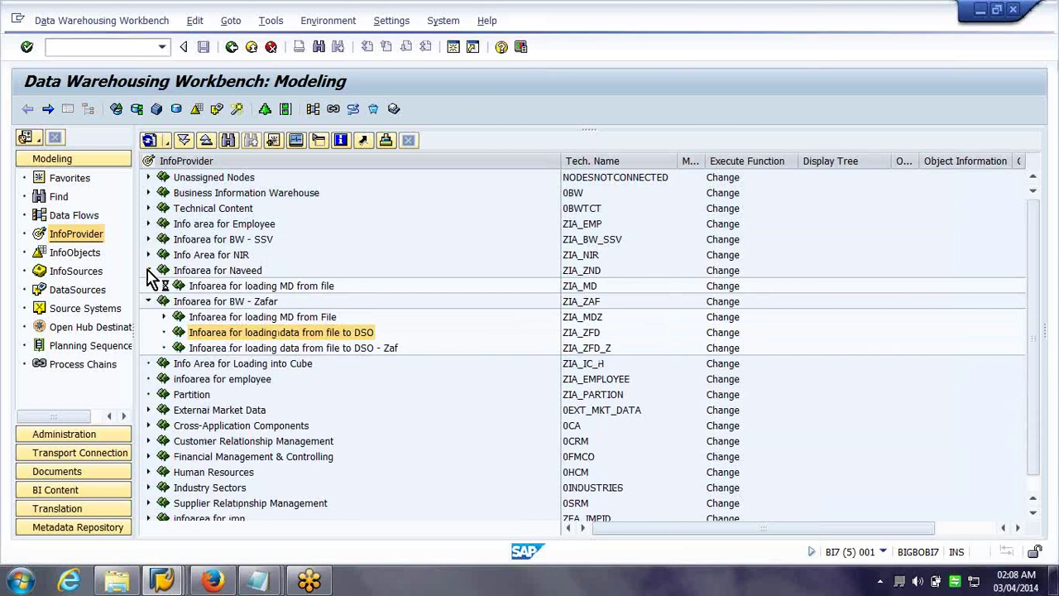
pyautogui.click(149, 271)
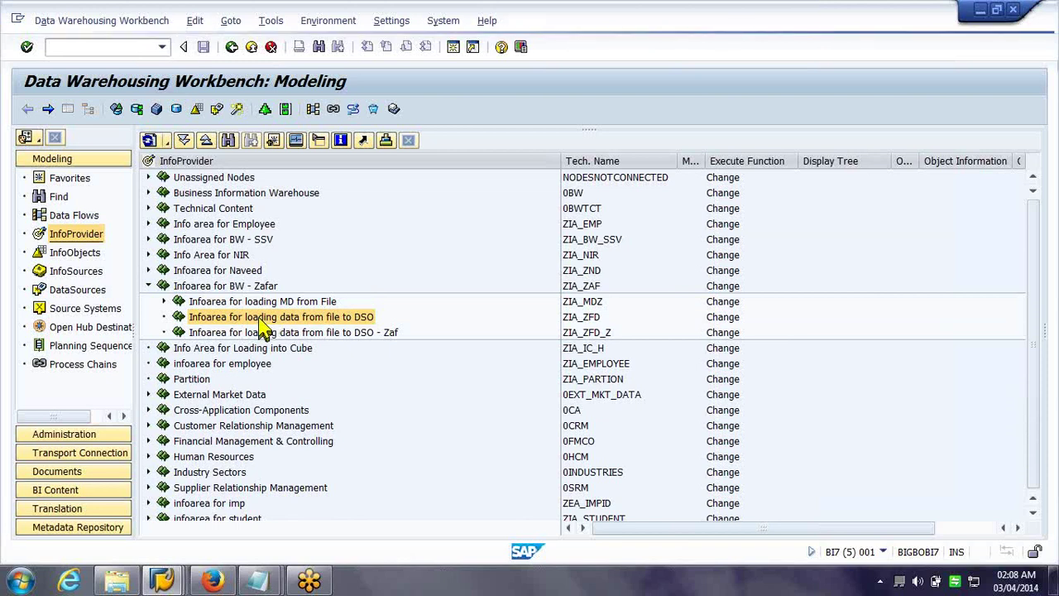
# Create DataStore object zzdso with the description "Dso for file data" in infoarea ZIA_ZFD
pyautogui.rightClick(263, 325)
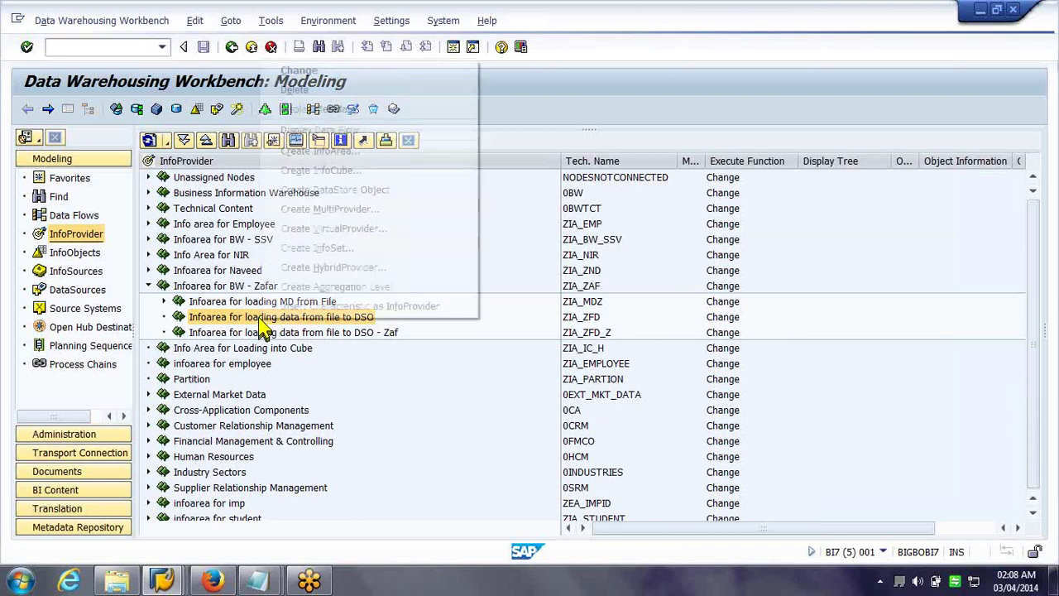
pyautogui.click(399, 191)
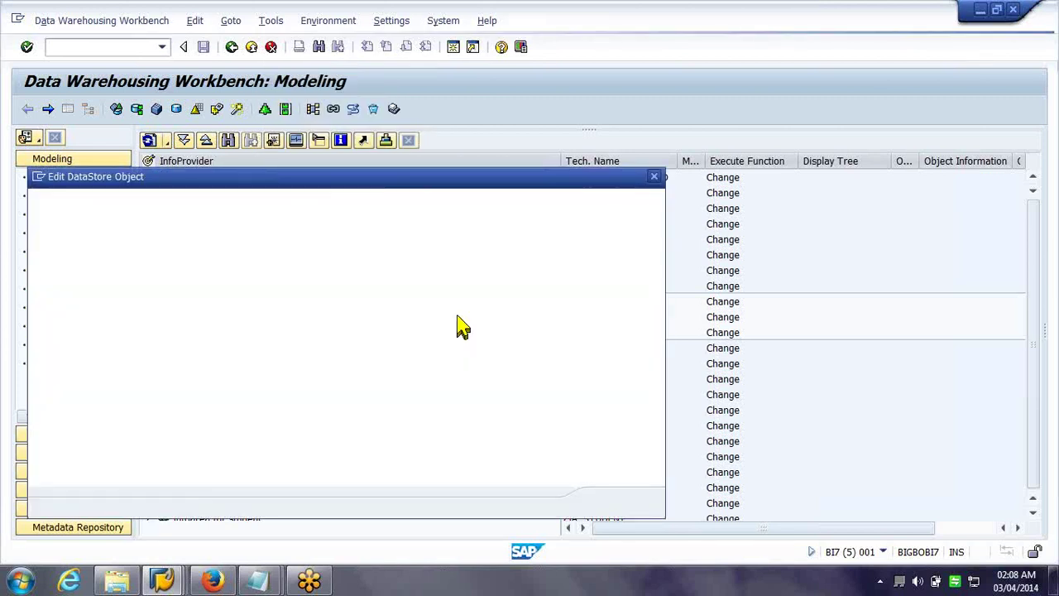
pyautogui.write('zdso')
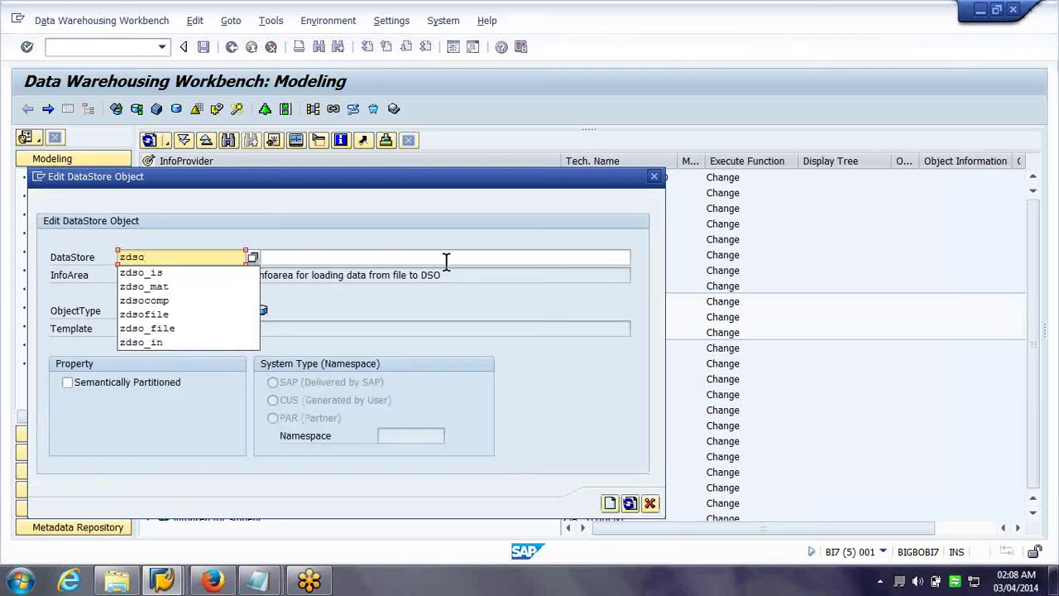
pyautogui.click(501, 259)
pyautogui.write('Dso for file data')
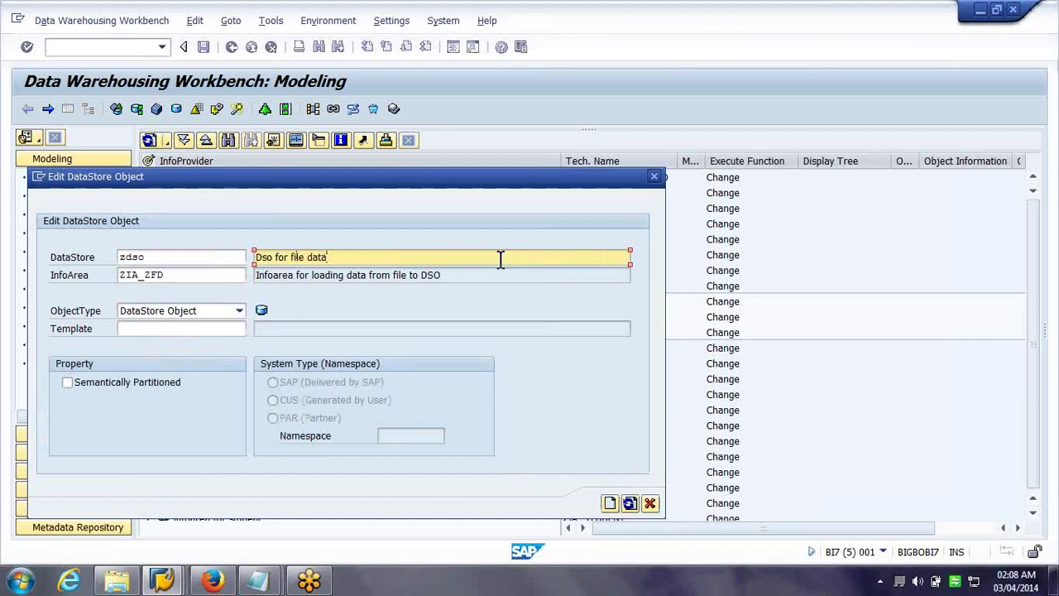
pyautogui.click(225, 254)
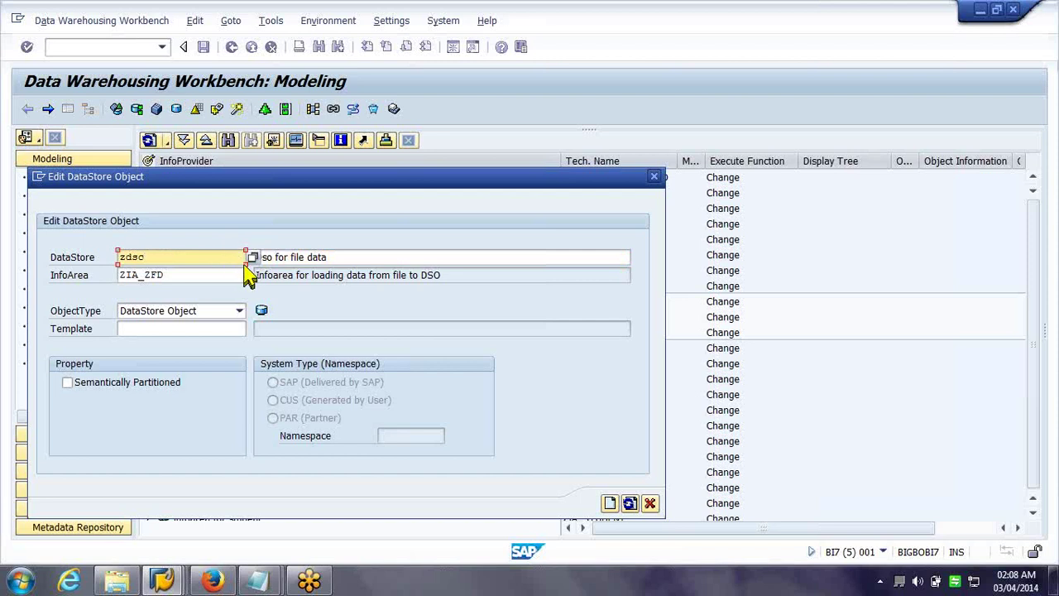
pyautogui.write('z')
pyautogui.click(609, 504)
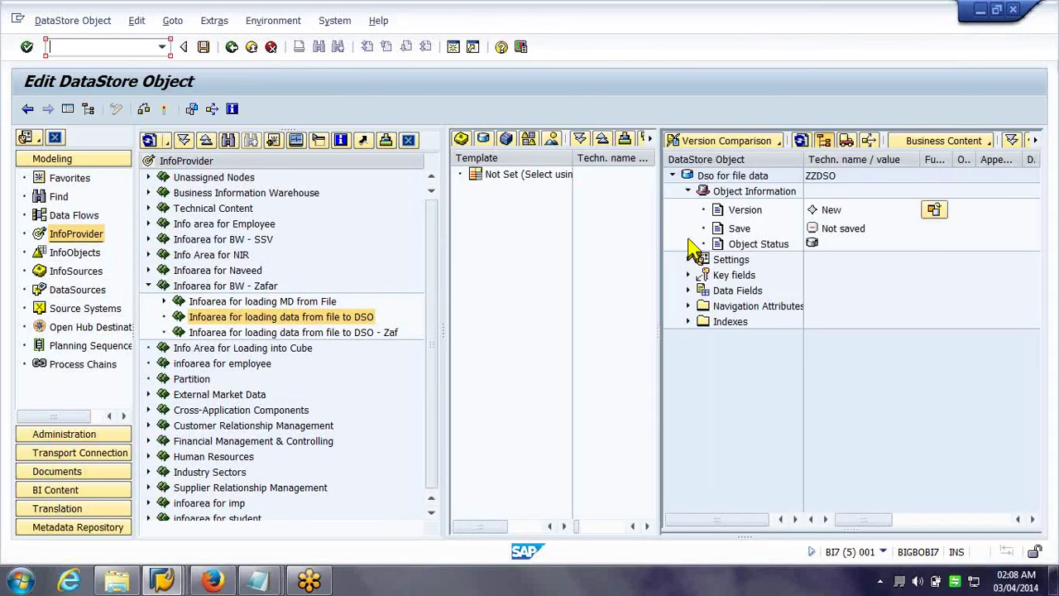
# Collapse the new DataStore object's Object Information, select its Key fields node, and show the InfoObjects tree
pyautogui.click(687, 191)
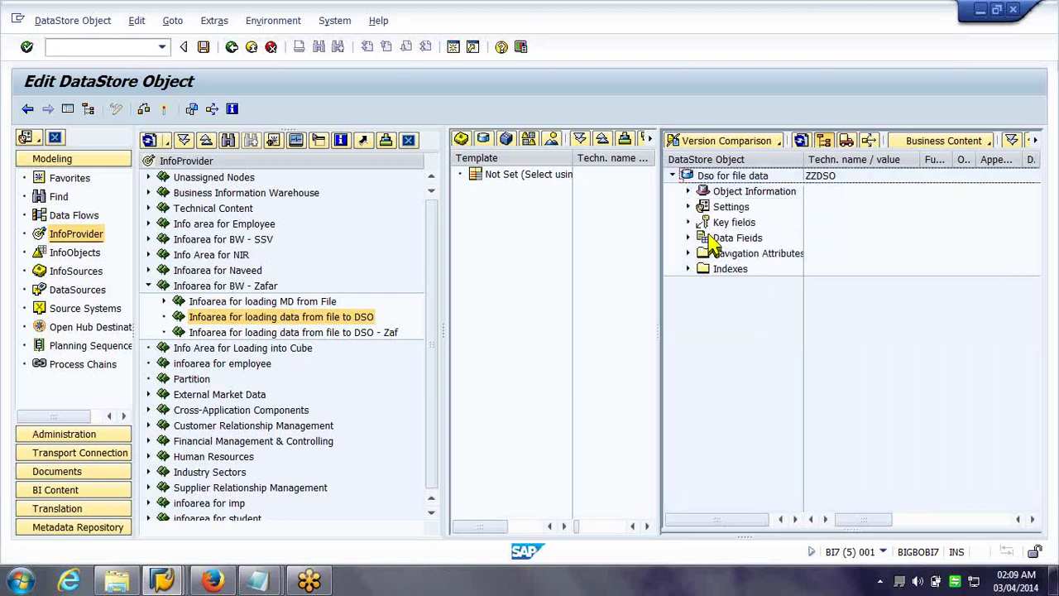
pyautogui.click(728, 222)
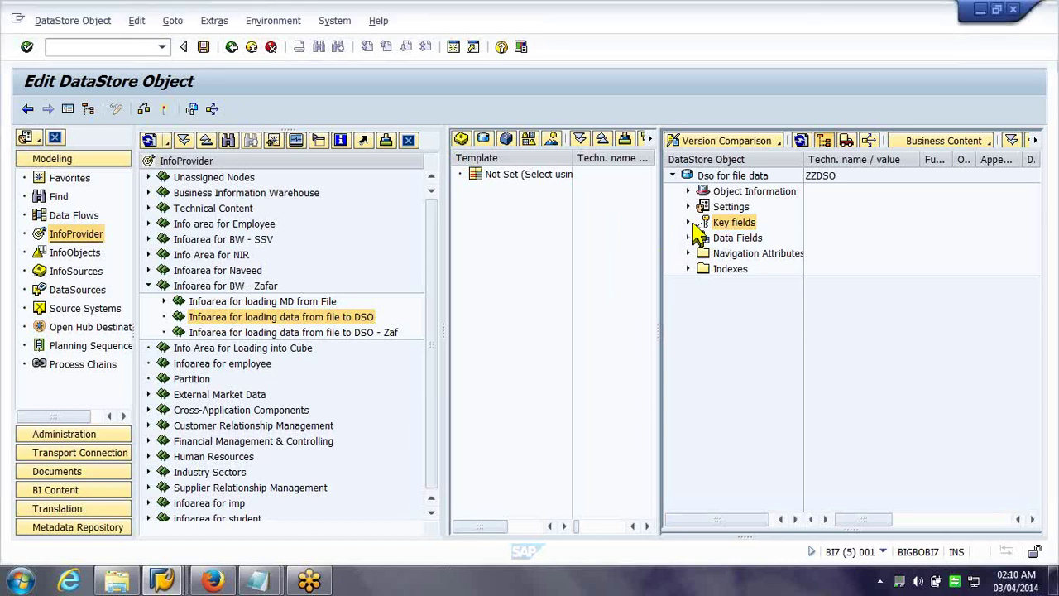
pyautogui.click(72, 254)
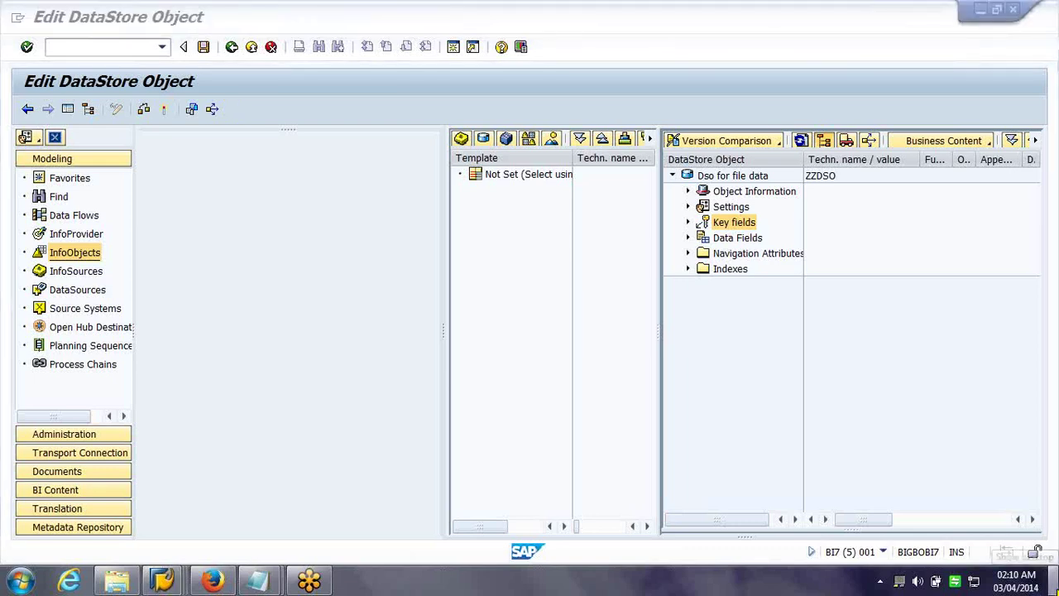
# Open the DSO_FILENEW file from the desktop in Excel and widen column A to show the full Company code heading
pyautogui.click(1055, 582)
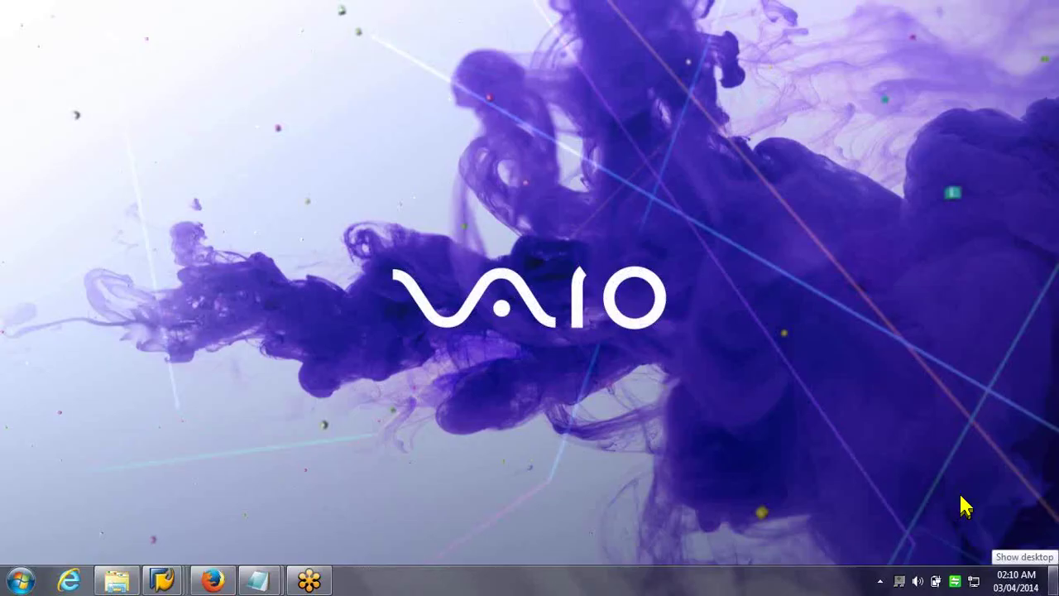
pyautogui.click(213, 37)
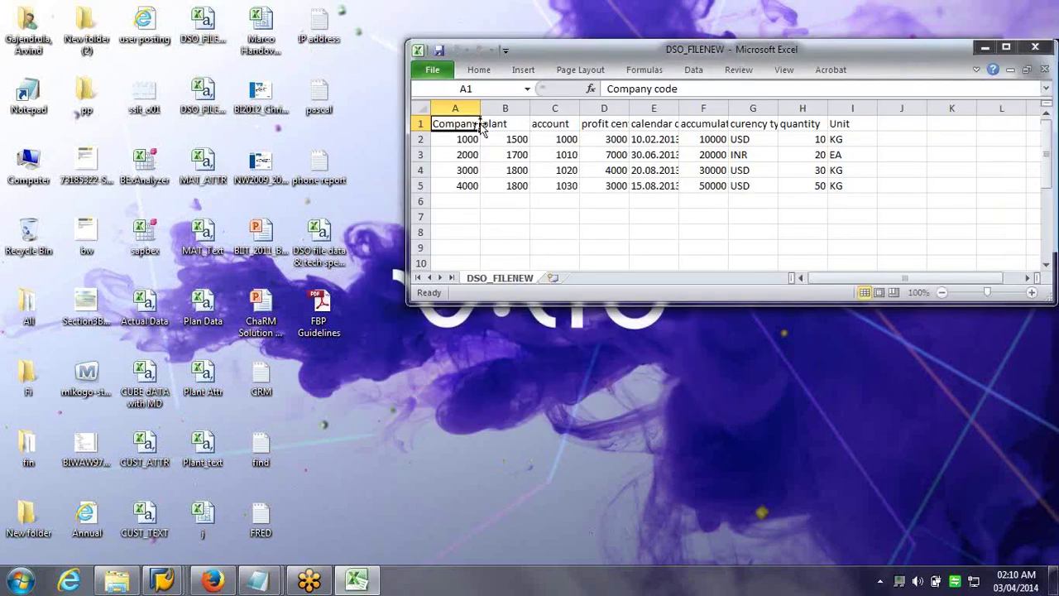
pyautogui.moveTo(481, 109); pyautogui.dragTo(511, 108)
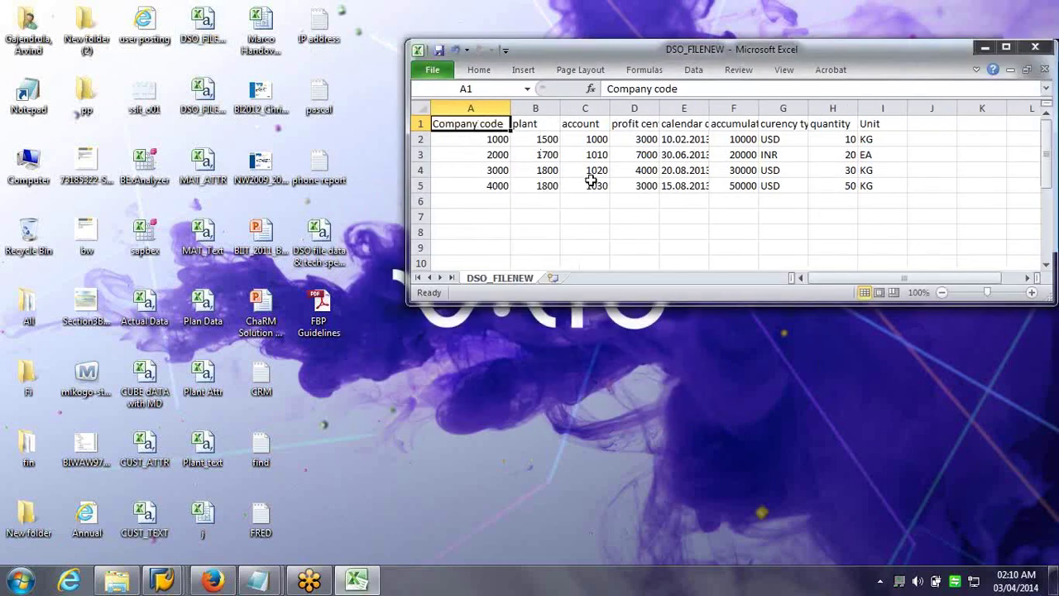
pyautogui.click(500, 167)
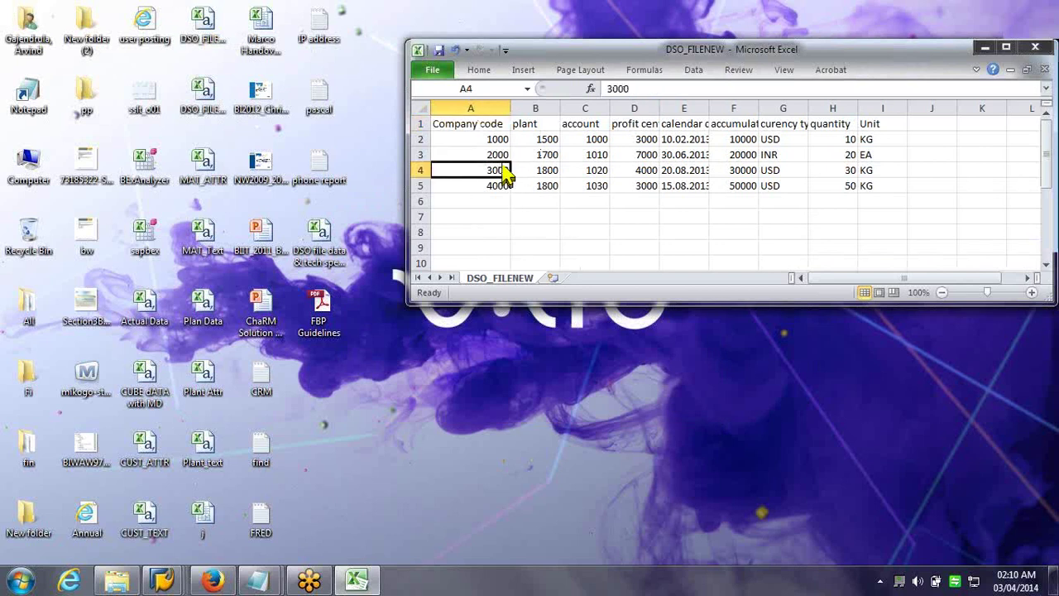
# Back in SAP, expand the Characteristic IO Catalog under ZIA_ZFD, select Company code and narrow the InfoObjects column to reveal the technical names
pyautogui.hotkey('alt', 'Tab')
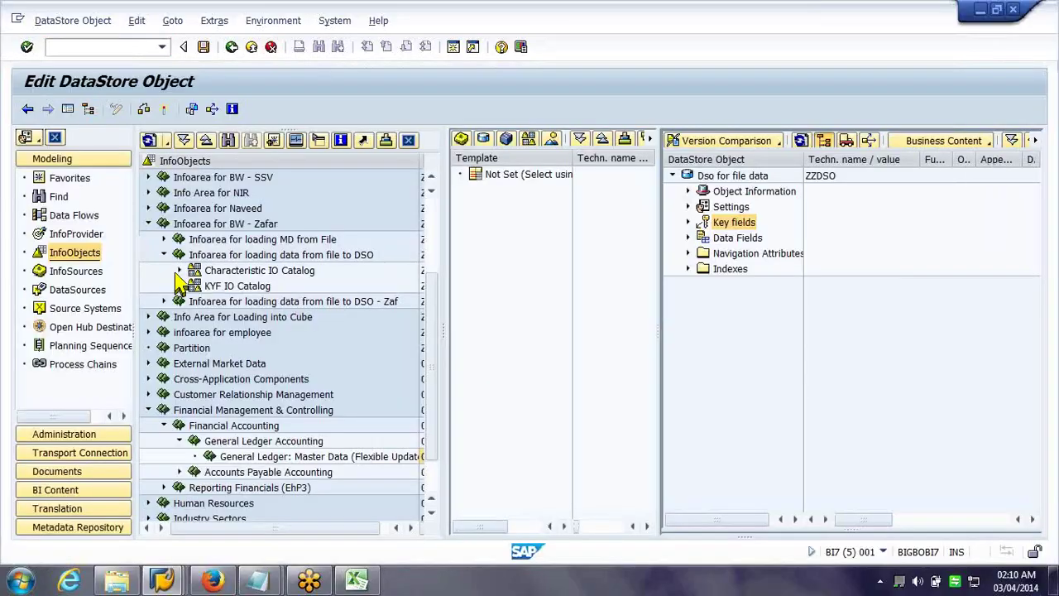
pyautogui.click(179, 271)
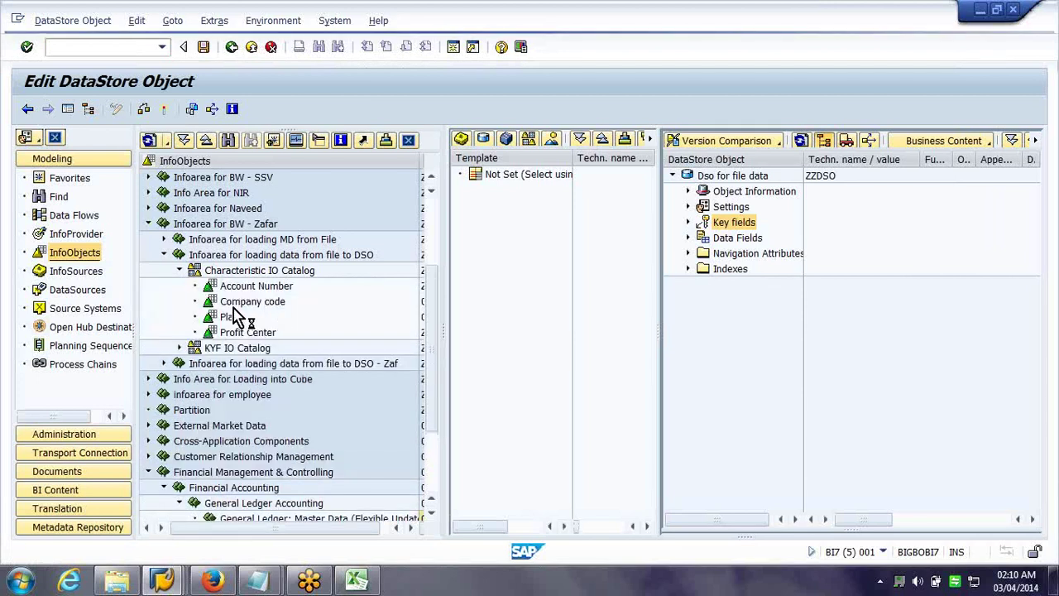
pyautogui.click(231, 303)
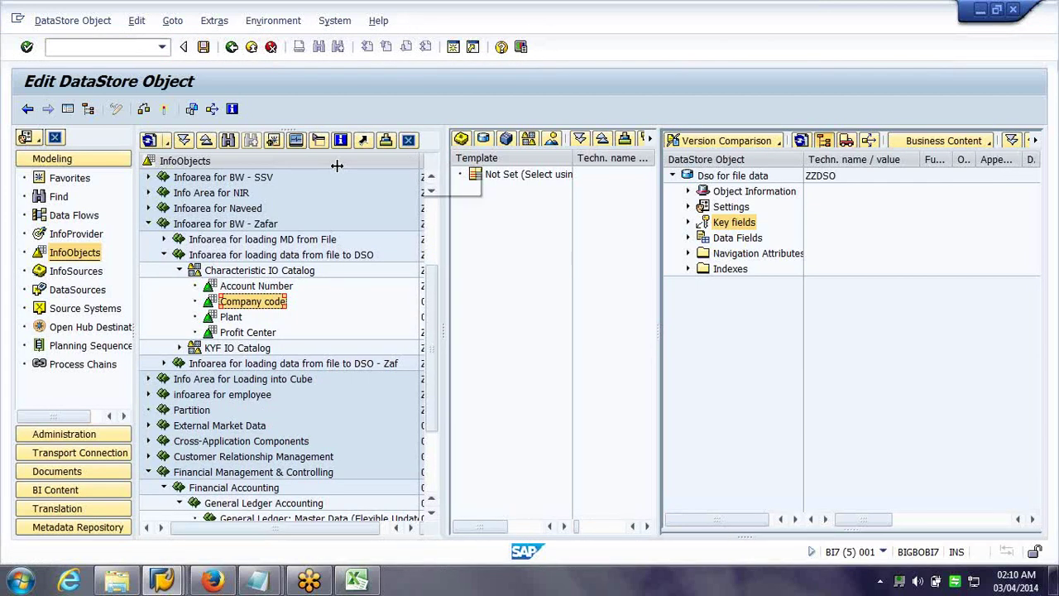
pyautogui.moveTo(336, 165); pyautogui.dragTo(752, 257)
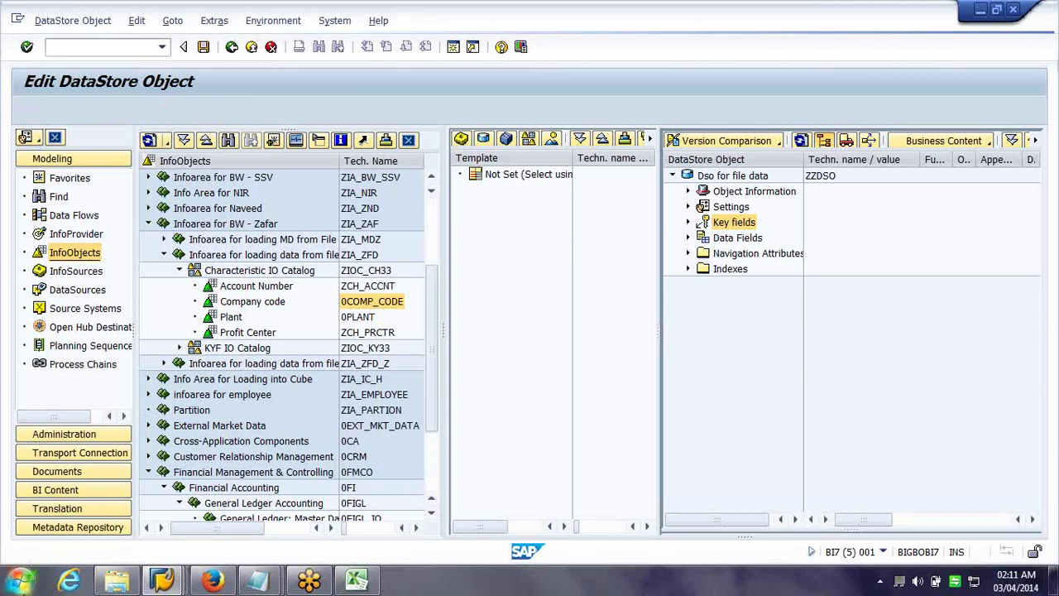
# Write the note "A DSO can have Max 16 key fields" in a new Notepad window and minimize it
pyautogui.click(21, 581)
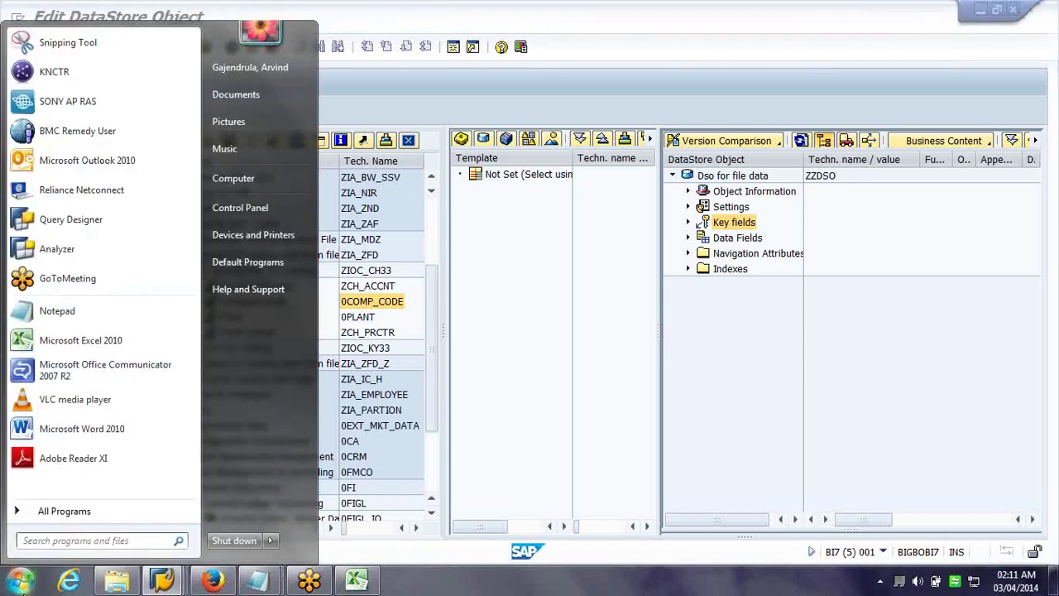
pyautogui.click(57, 310)
pyautogui.write('16 key fields')
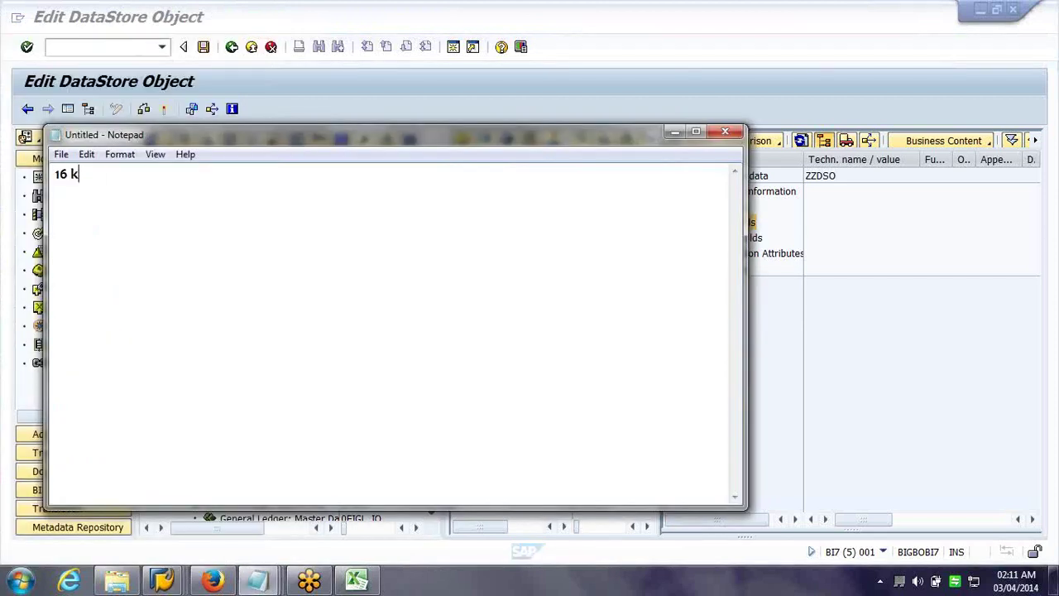
pyautogui.click(56, 174)
pyautogui.write('Max')
pyautogui.click(56, 173)
pyautogui.write('A SS')
pyautogui.press('BackSpace')
pyautogui.press('BackSpace')
pyautogui.write('DSO')
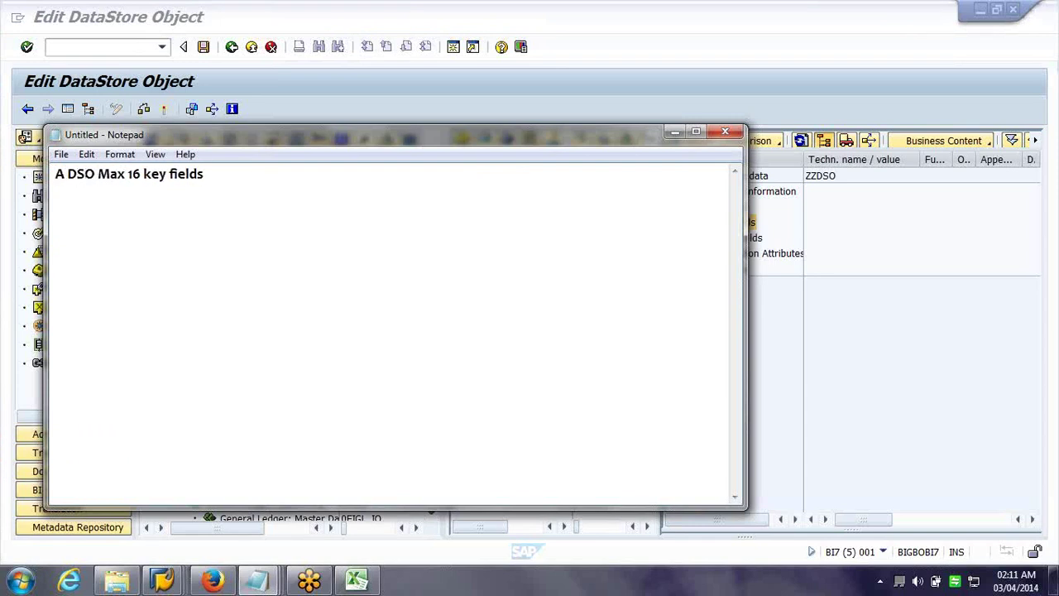
pyautogui.write(' can have')
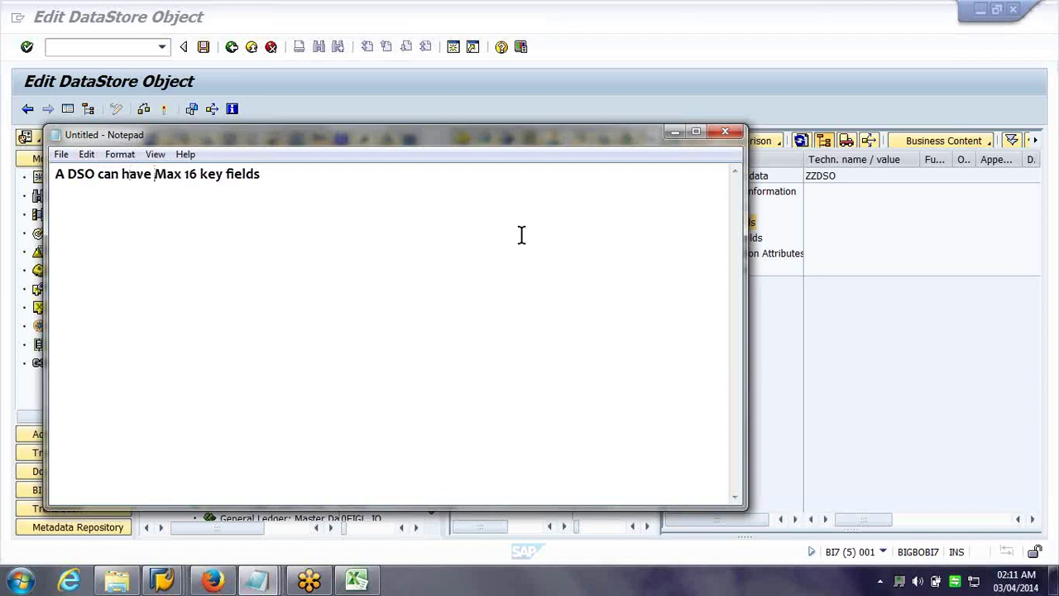
pyautogui.click(675, 133)
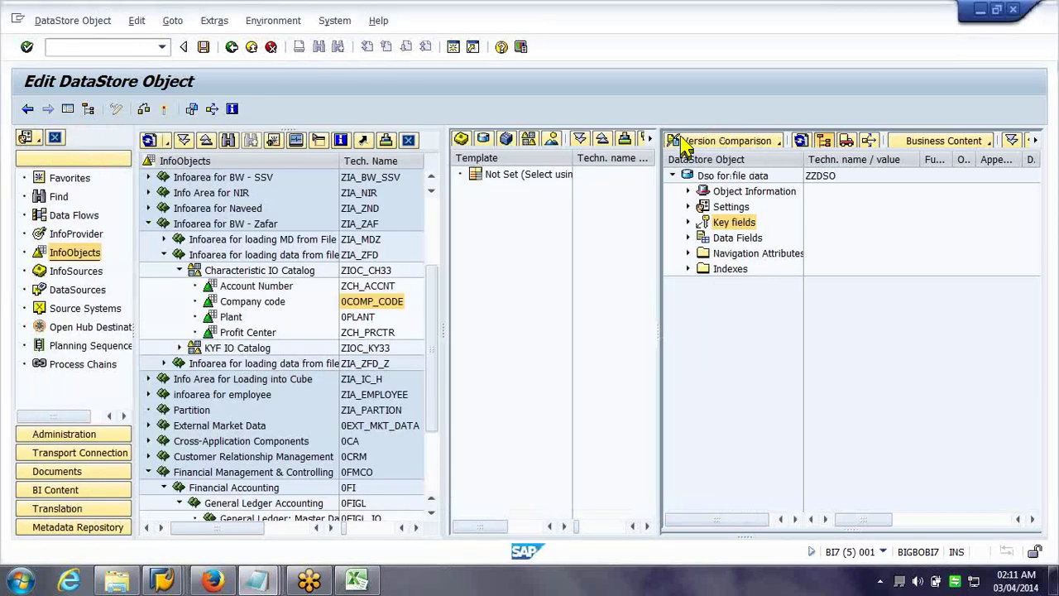
# Insert InfoObject 0comp_code into the DataStore object's Key fields through InfoObject Direct Input
pyautogui.rightClick(721, 228)
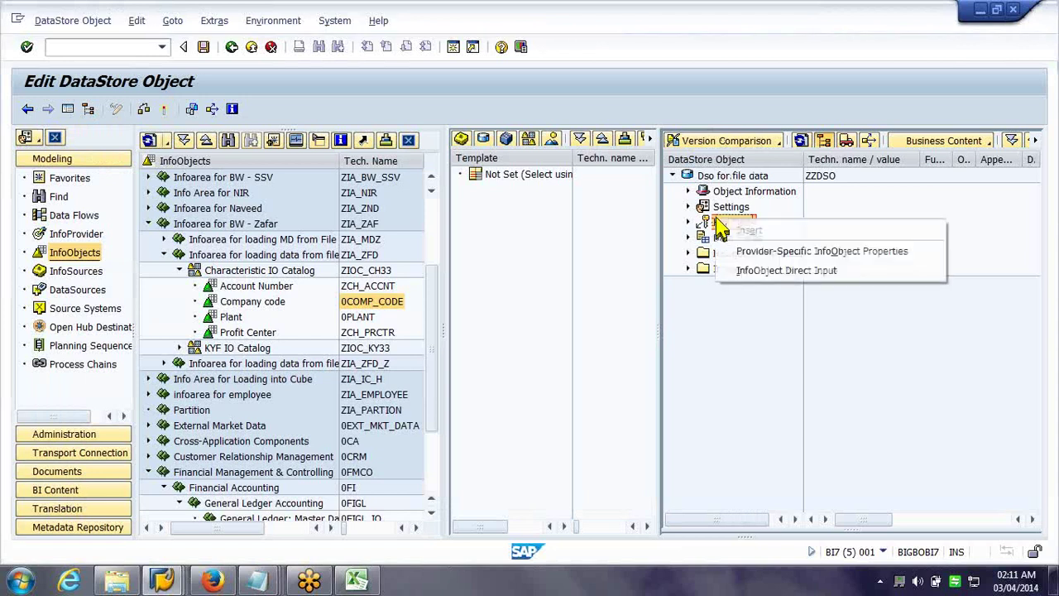
pyautogui.click(802, 271)
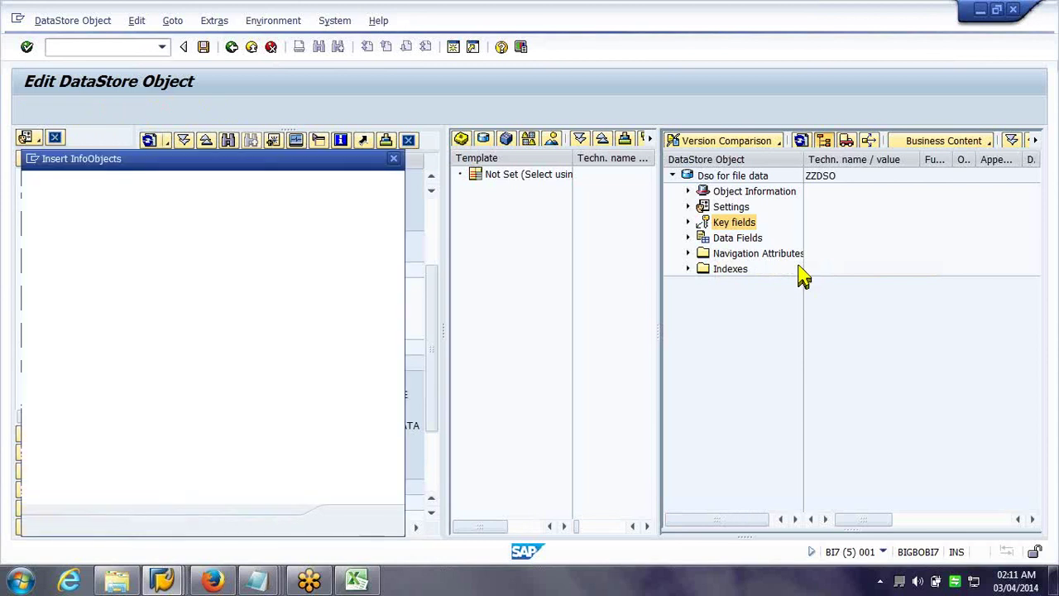
pyautogui.write('0')
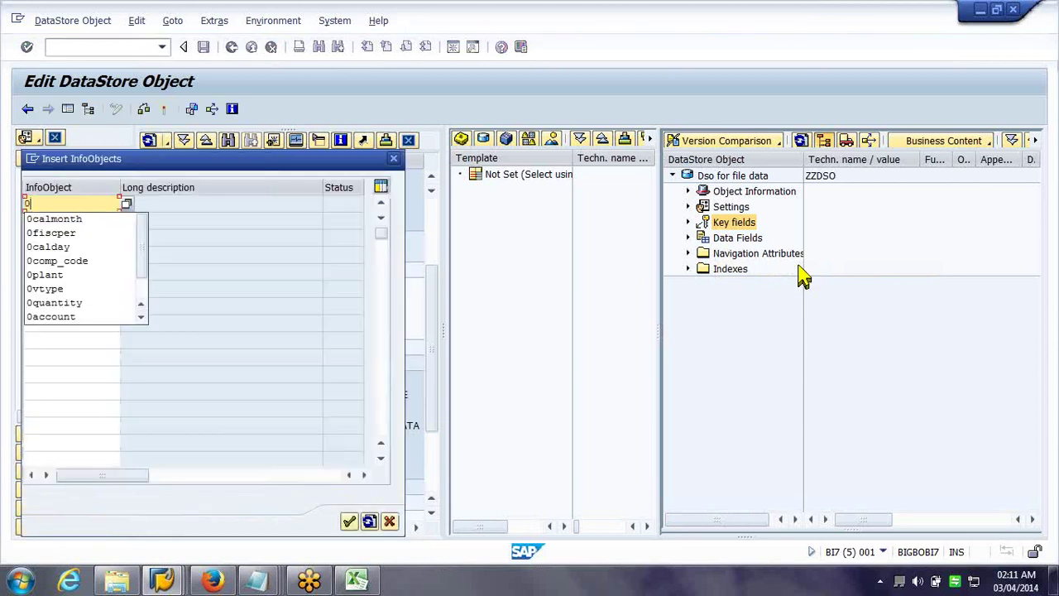
pyautogui.write('comp_code')
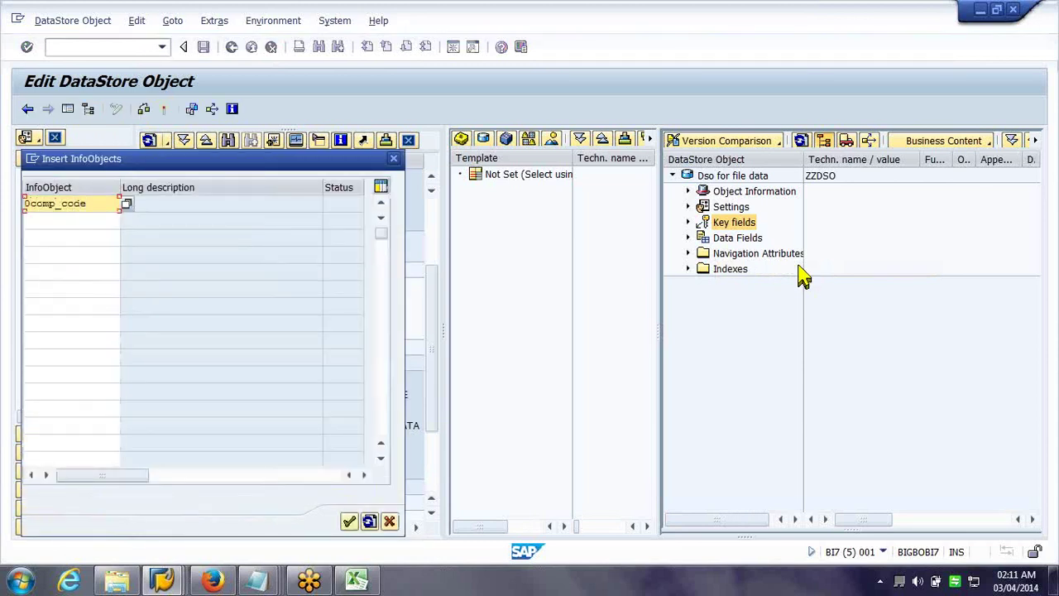
pyautogui.moveTo(340, 164); pyautogui.dragTo(427, 115)
pyautogui.click(450, 469)
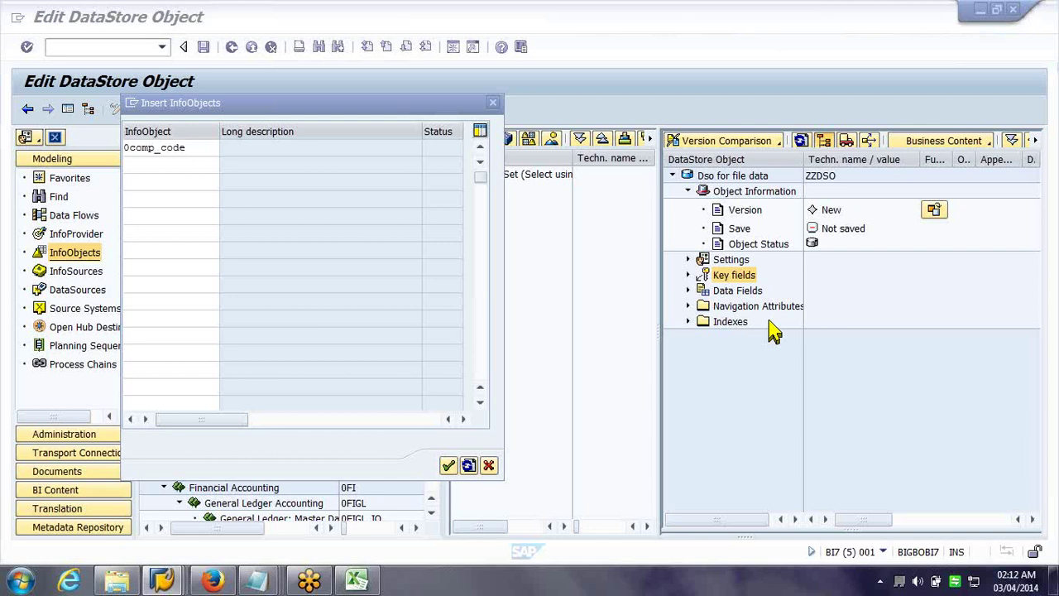
pyautogui.press('Return')
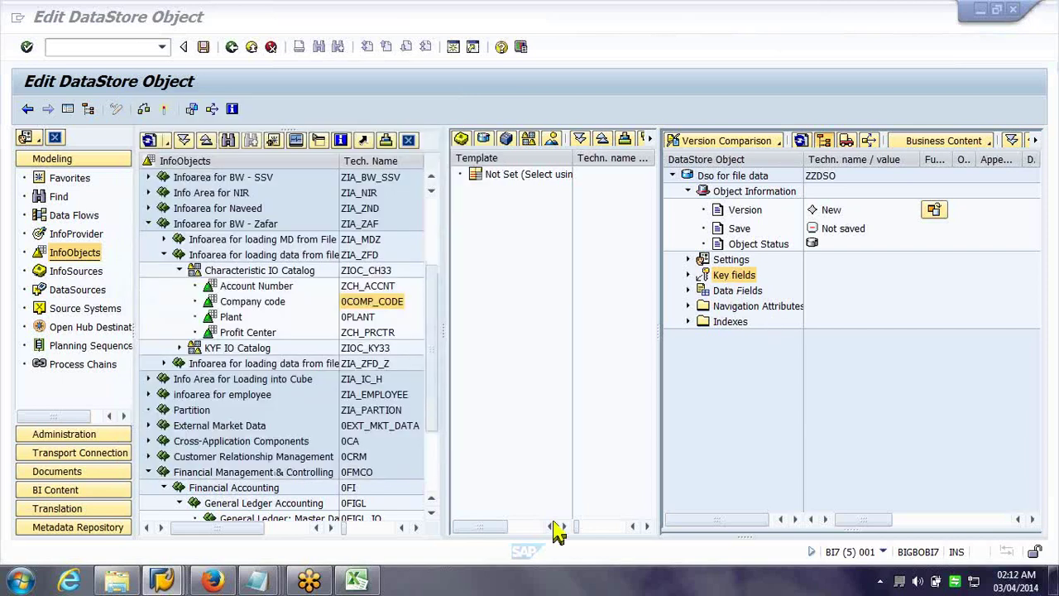
# Check the remaining columns of DSO_FILENEW in Excel, and enter 0plant in InfoObject Direct Input for the SAP DataStore object's Data Fields
pyautogui.click(357, 580)
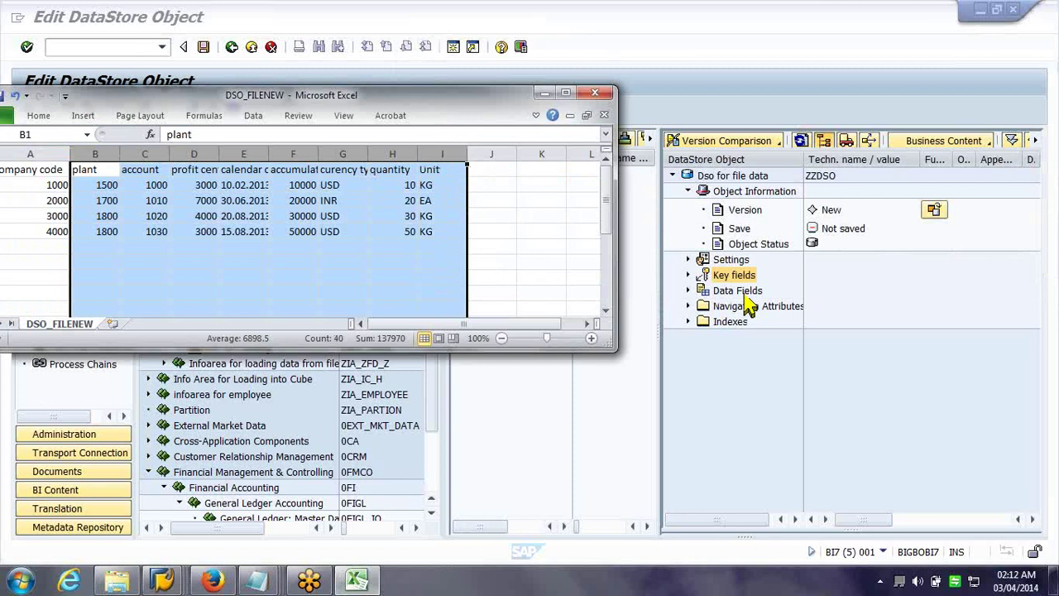
pyautogui.click(749, 305)
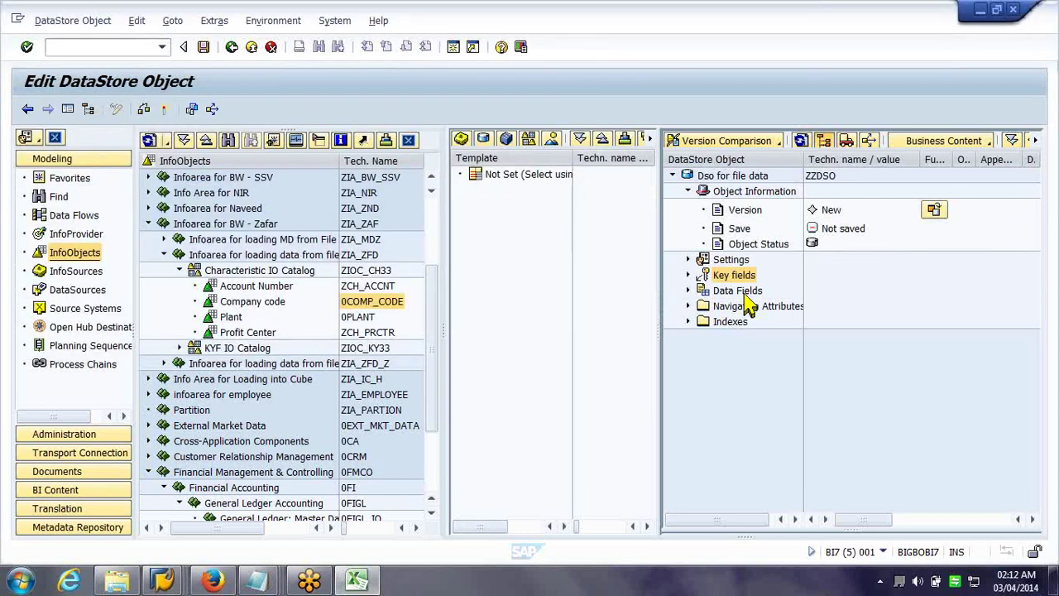
pyautogui.click(747, 298)
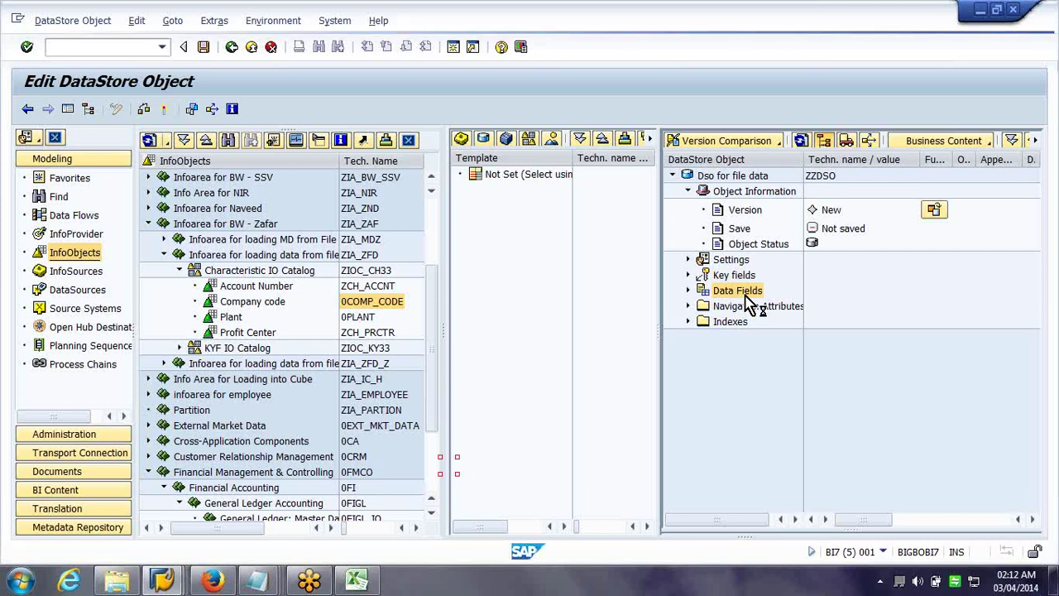
pyautogui.rightClick(748, 302)
pyautogui.click(807, 405)
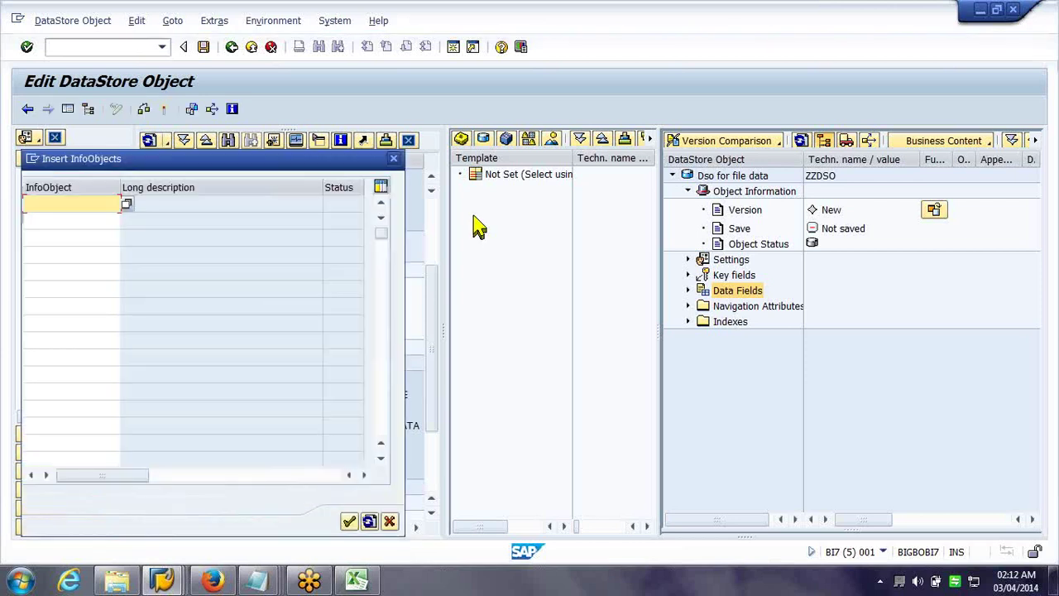
pyautogui.moveTo(206, 163); pyautogui.dragTo(771, 161)
pyautogui.write('0plant')
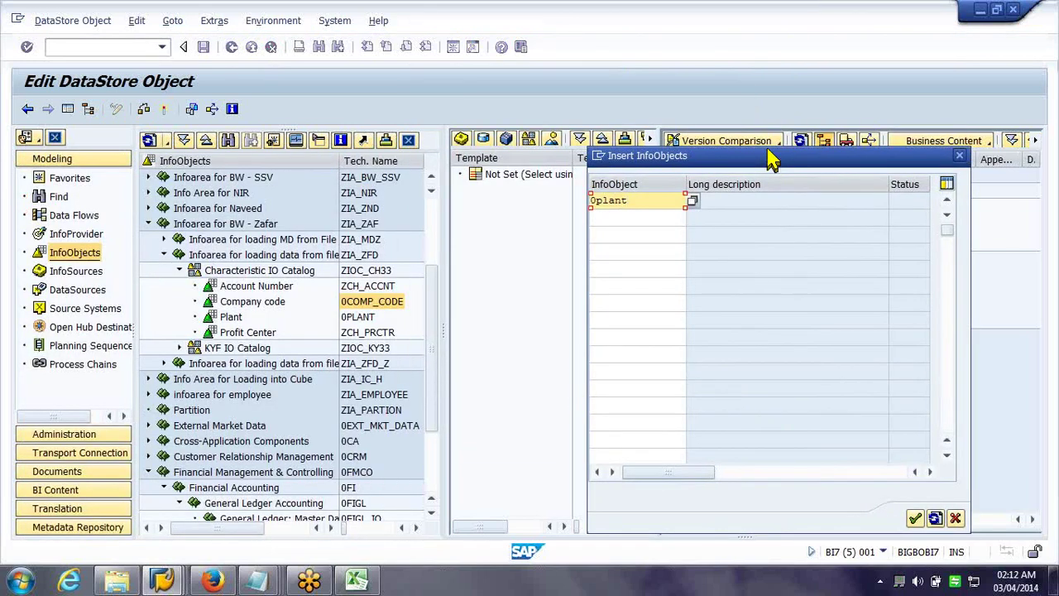
# Enter zch_accnt, zch_prctr and 0calday on separate rows below 0plant in the InfoObject list
pyautogui.press('Down')
pyautogui.write('zch_a')
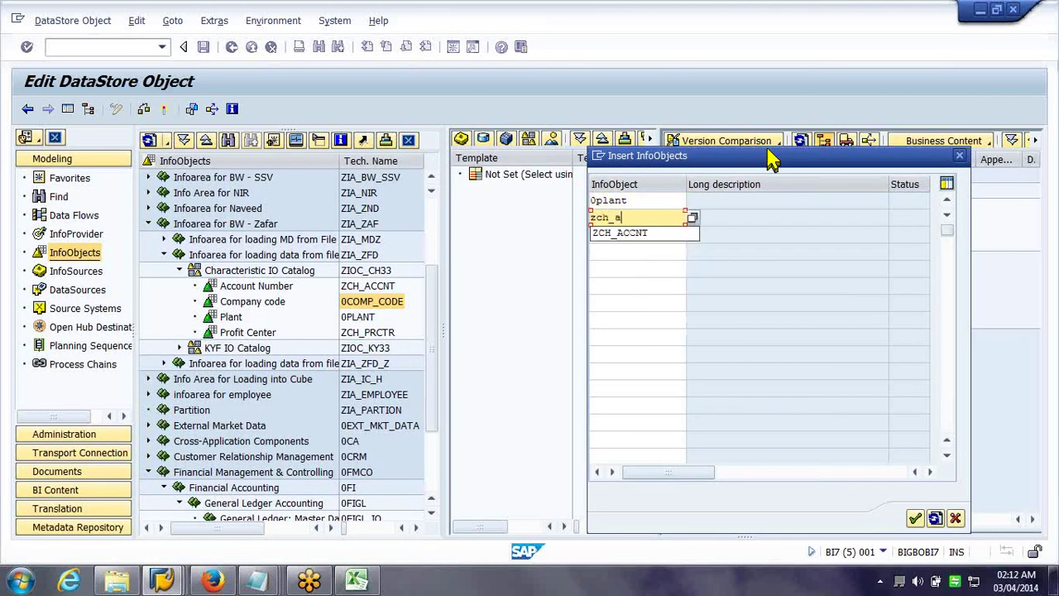
pyautogui.write('ccntzch')
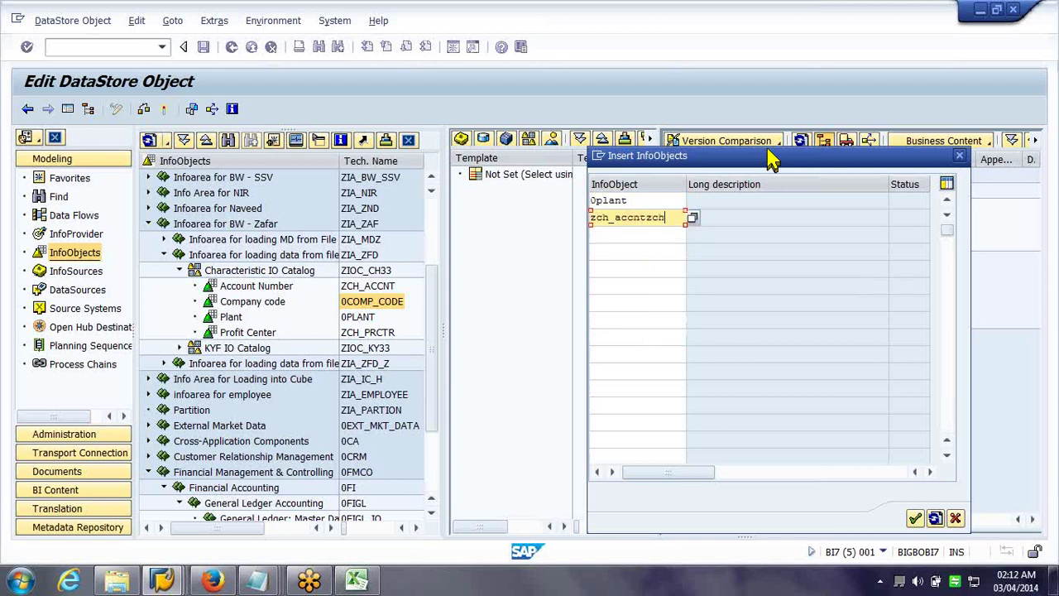
pyautogui.write('_prctr')
pyautogui.hotkey('shift', 'Left')
pyautogui.hotkey('shift', 'Left')
pyautogui.hotkey('shift', 'Left')
pyautogui.hotkey('shift', 'Left')
pyautogui.hotkey('shift', 'Left')
pyautogui.hotkey('shift', 'Left')
pyautogui.hotkey('shift', 'Left')
pyautogui.hotkey('shift', 'Left')
pyautogui.hotkey('shift', 'Left')
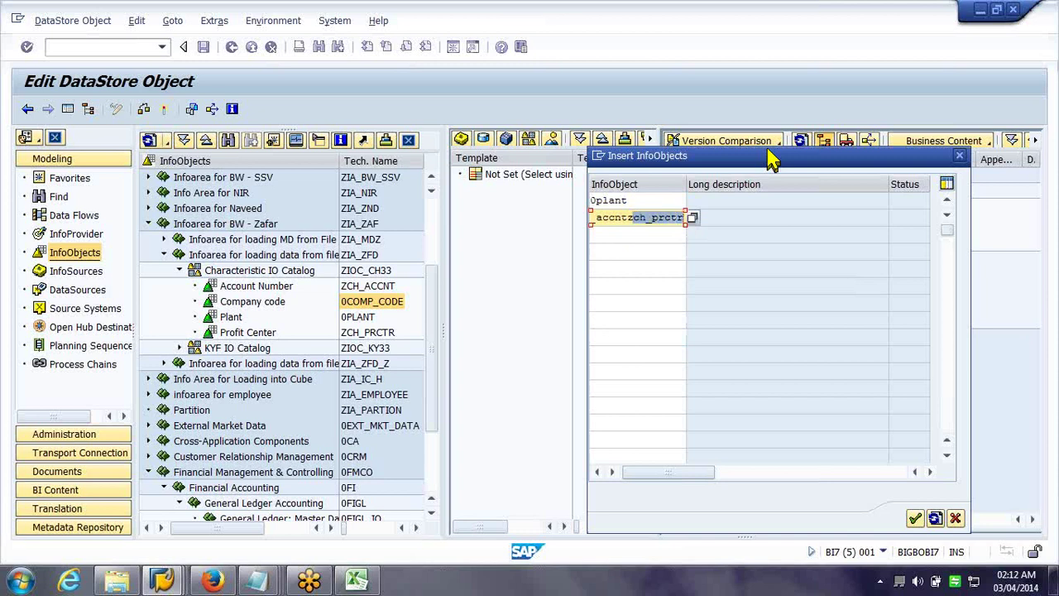
pyautogui.hotkey('ctrl', 'x')
pyautogui.press('Return')
pyautogui.hotkey('ctrl', 'v')
pyautogui.press('Return')
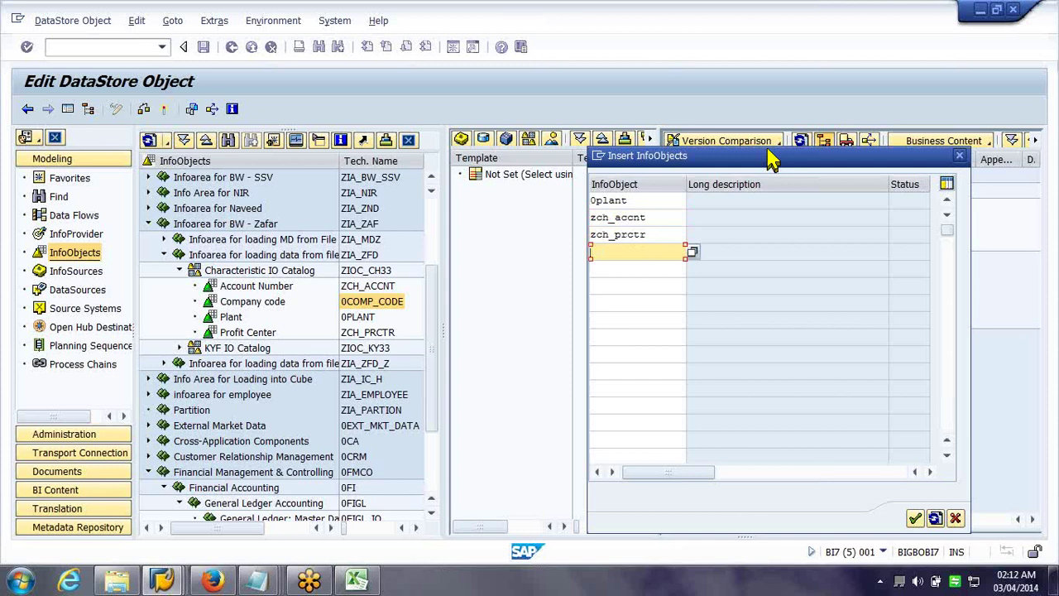
pyautogui.write('0calday')
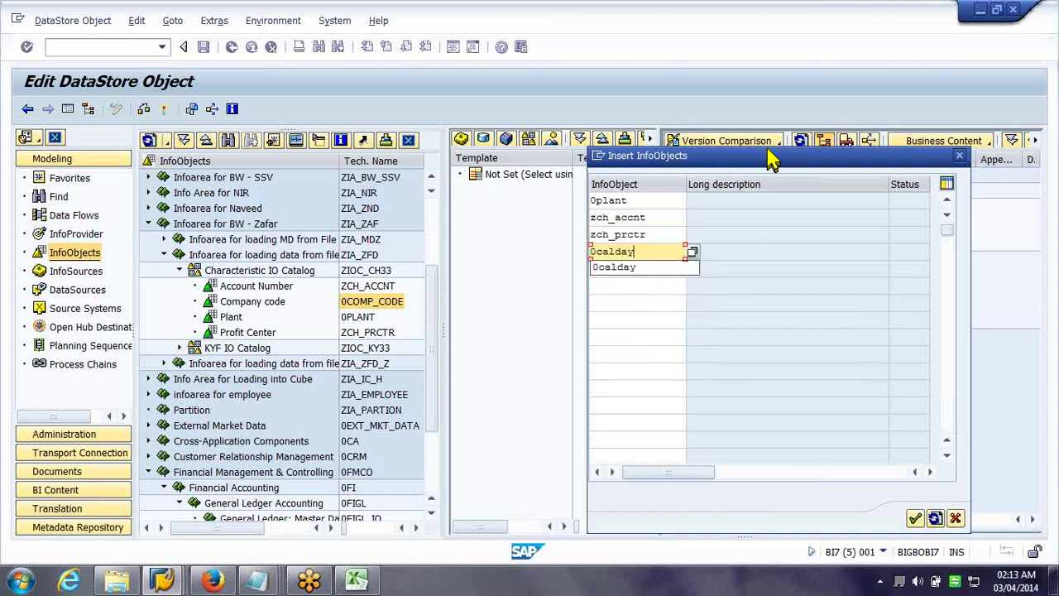
pyautogui.press('Return')
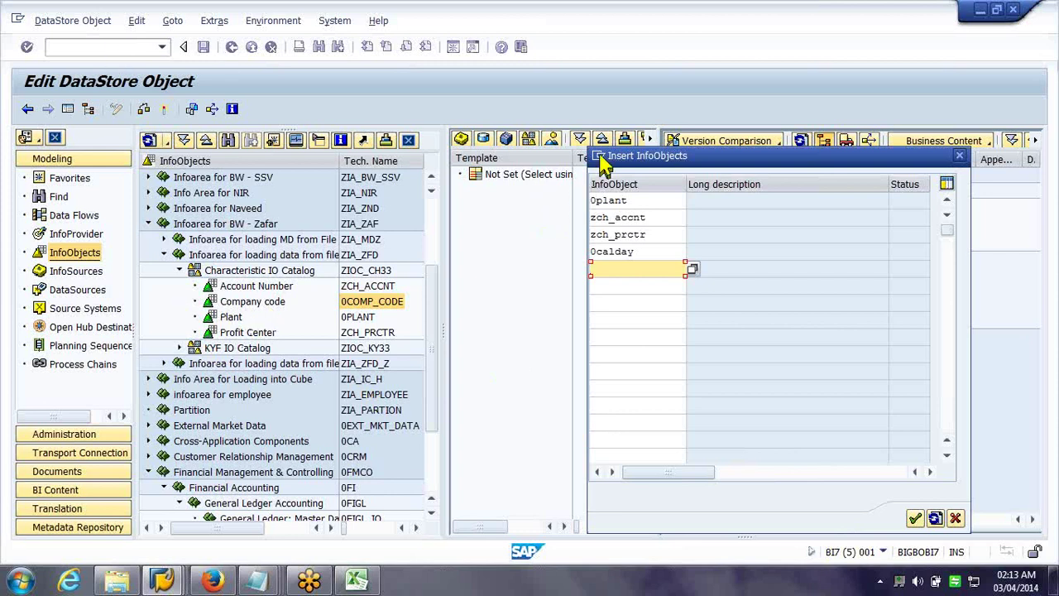
# Look up the key figures in the KYF IO Catalog in a separate session, add ZKY_BAL and ZKY_QTY3 to the InfoObject list and confirm it
pyautogui.click(600, 157)
pyautogui.click(627, 219)
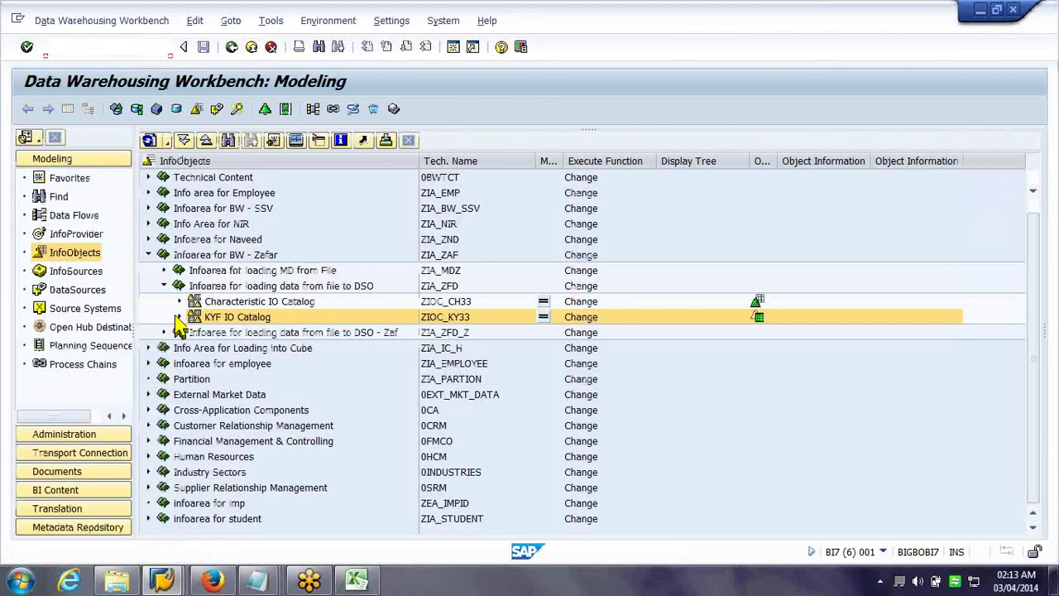
pyautogui.click(178, 318)
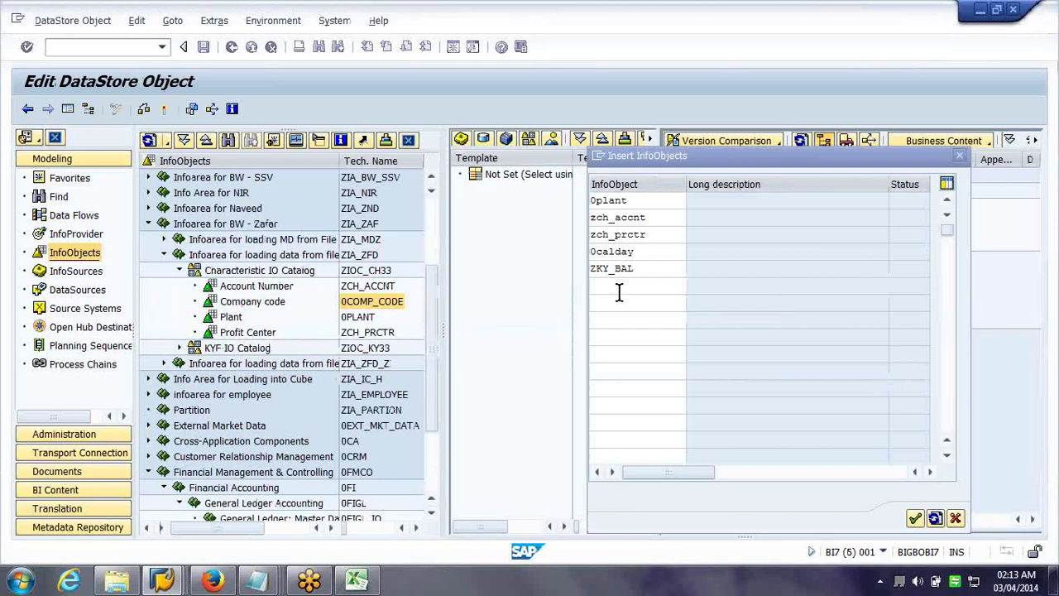
pyautogui.click(619, 286)
pyautogui.write('ZKY_QTY3')
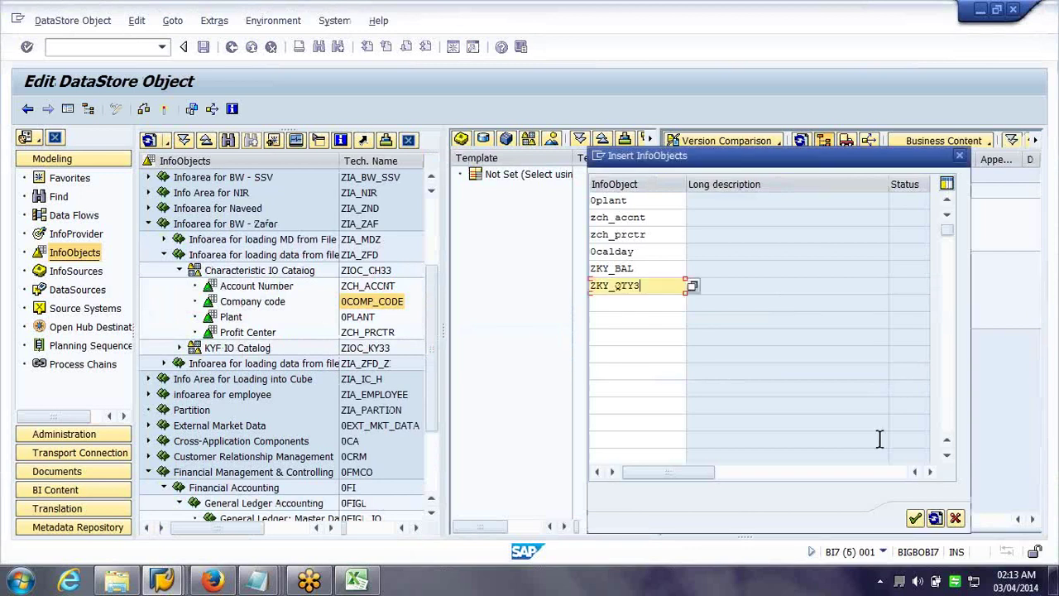
pyautogui.click(917, 518)
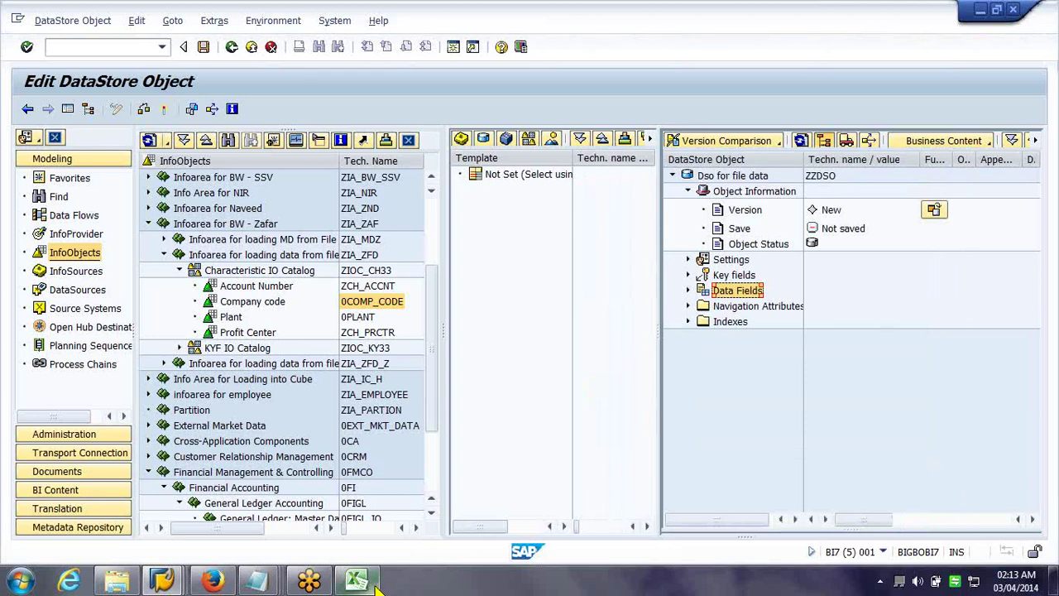
# Review the DSO_FILENEW columns in Excel again and expand the Data Fields node of the DataStore object in SAP
pyautogui.moveTo(375, 583)
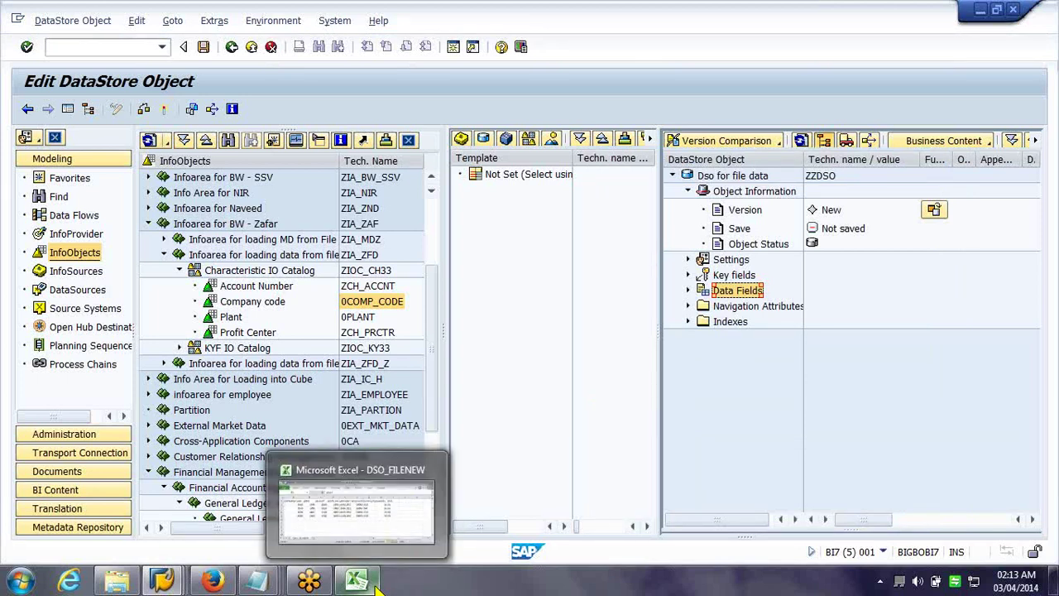
pyautogui.click(376, 585)
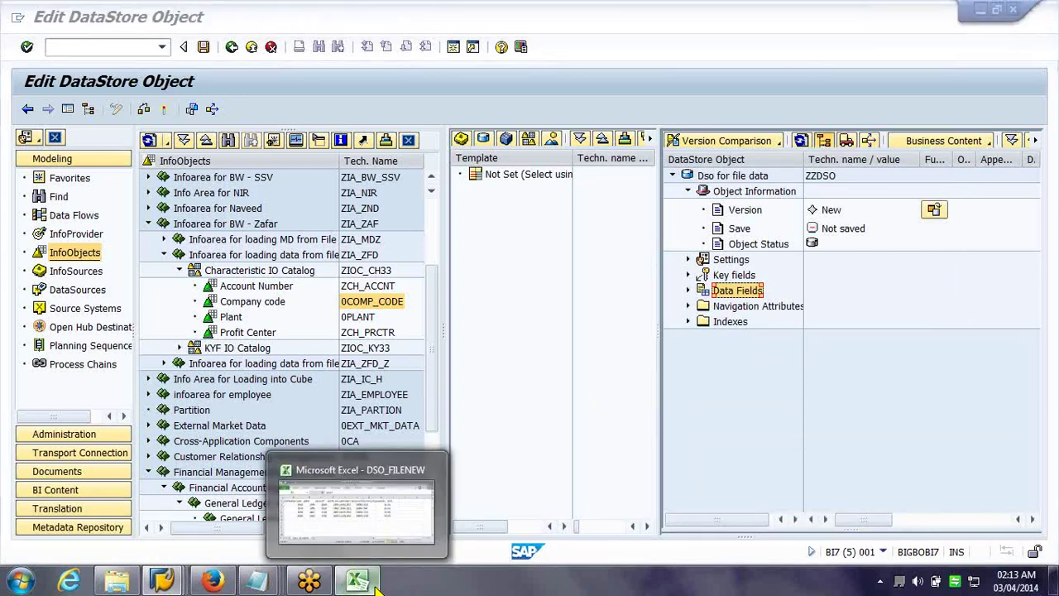
pyautogui.click(376, 585)
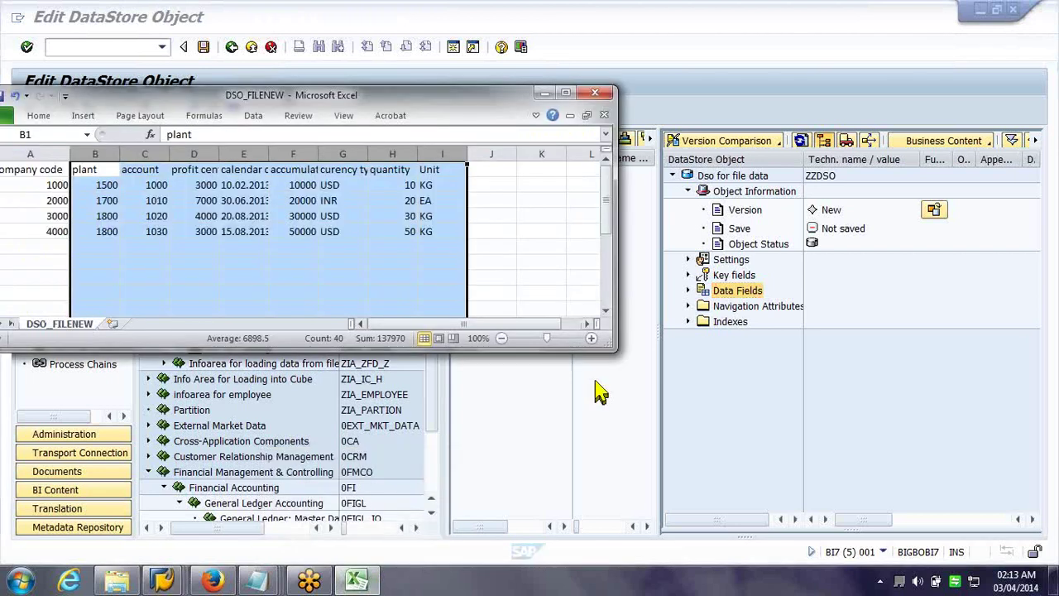
pyautogui.click(688, 295)
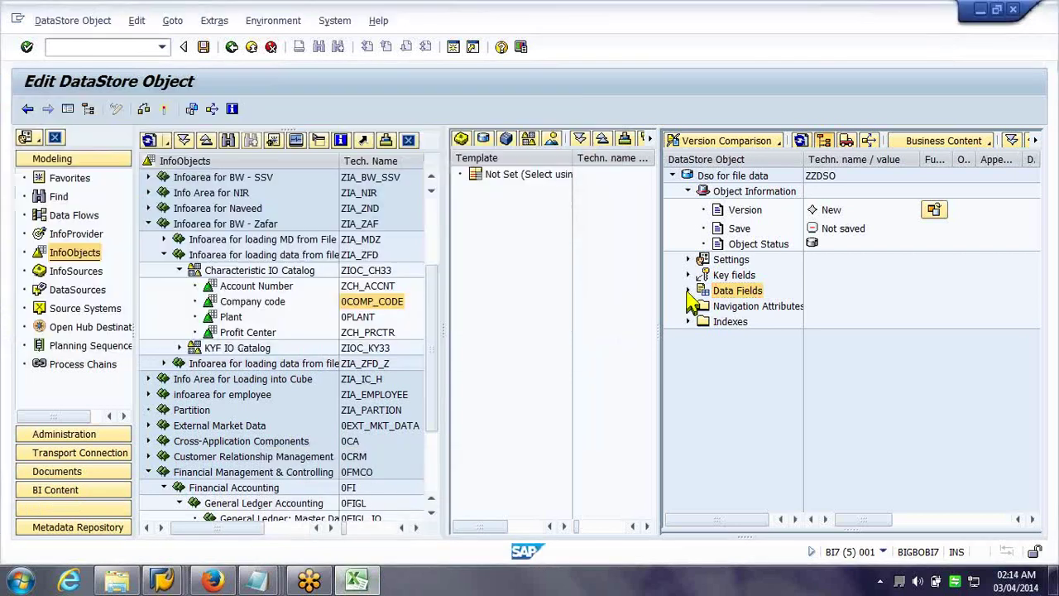
pyautogui.click(688, 292)
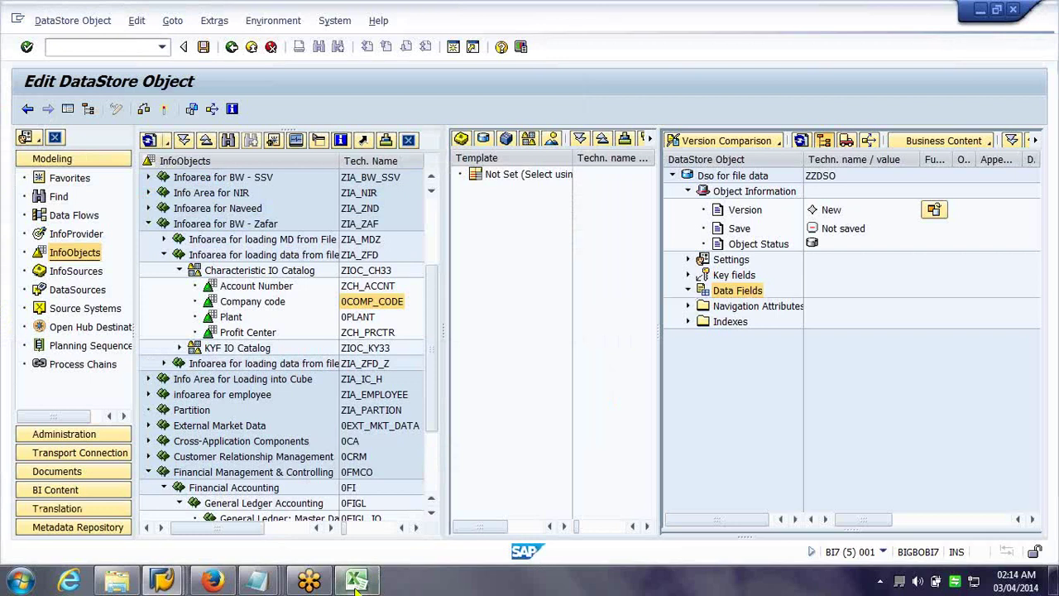
# Compare the columns of DSO_FILENEW in Excel with the InfoObjects under the DataStore object's Data Fields in SAP
pyautogui.click(358, 583)
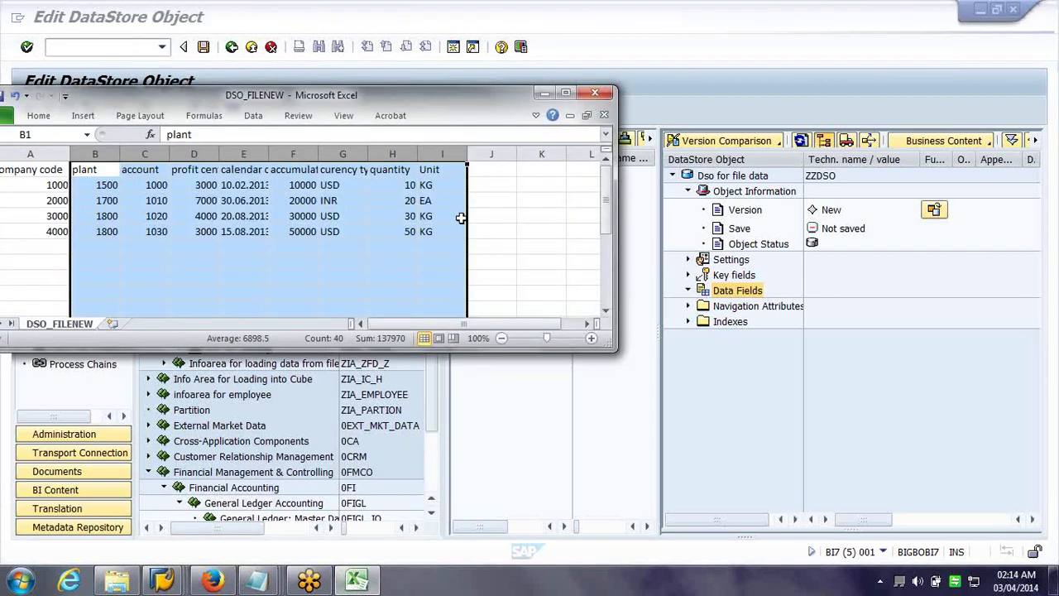
pyautogui.moveTo(461, 218); pyautogui.dragTo(721, 290)
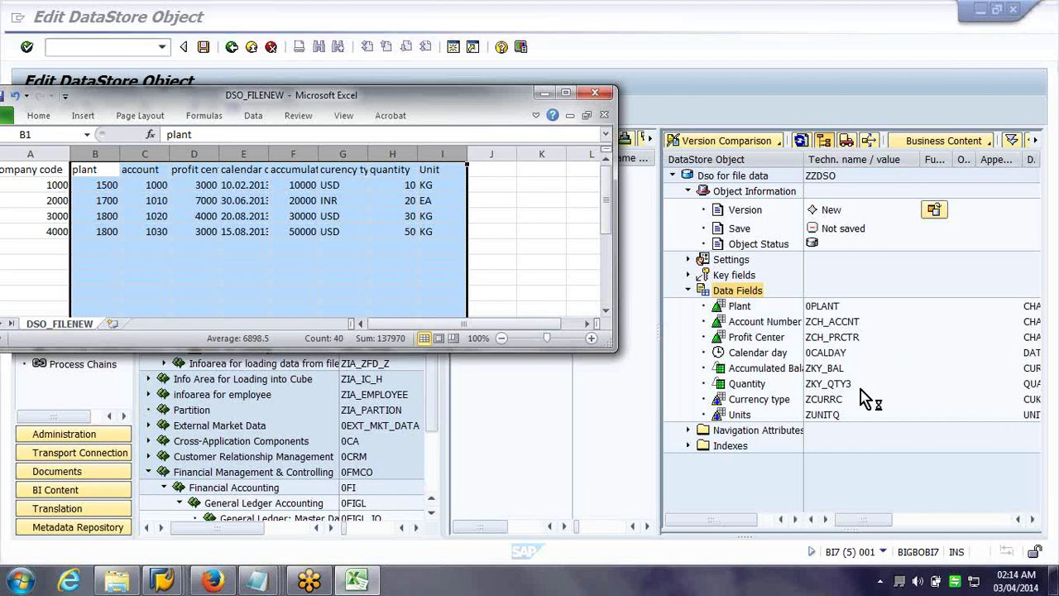
pyautogui.click(911, 302)
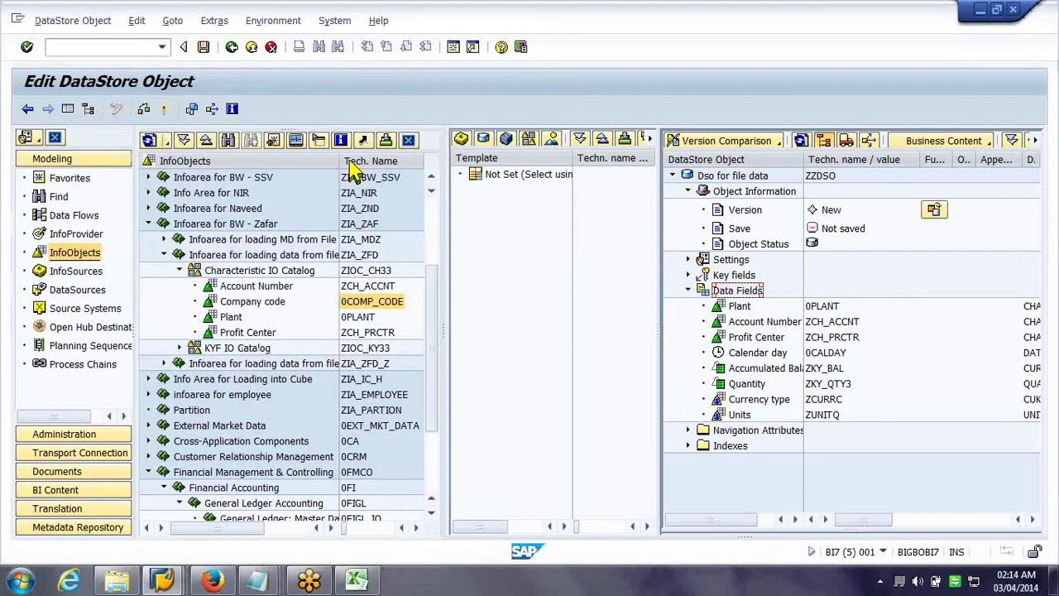
# Activate the DataStore object ZZDSO and close the activation log
pyautogui.moveTo(339, 162); pyautogui.dragTo(249, 180)
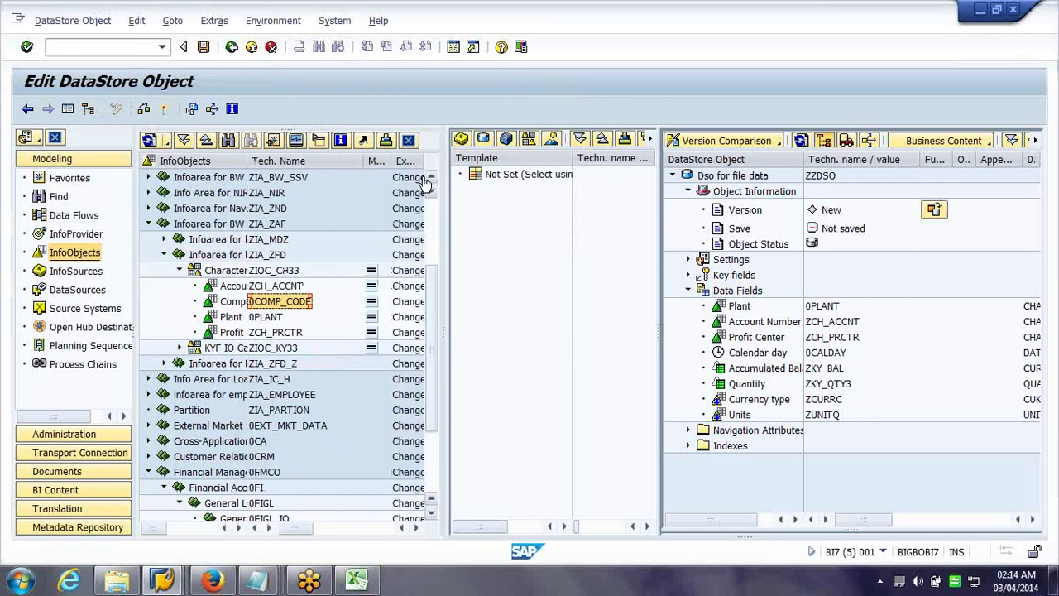
pyautogui.click(166, 110)
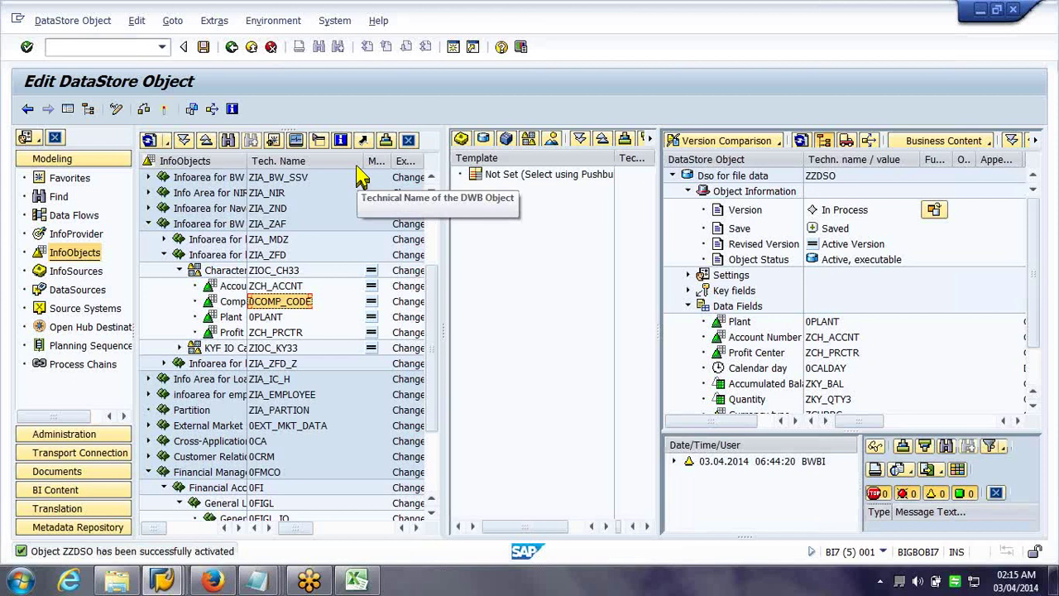
pyautogui.click(996, 494)
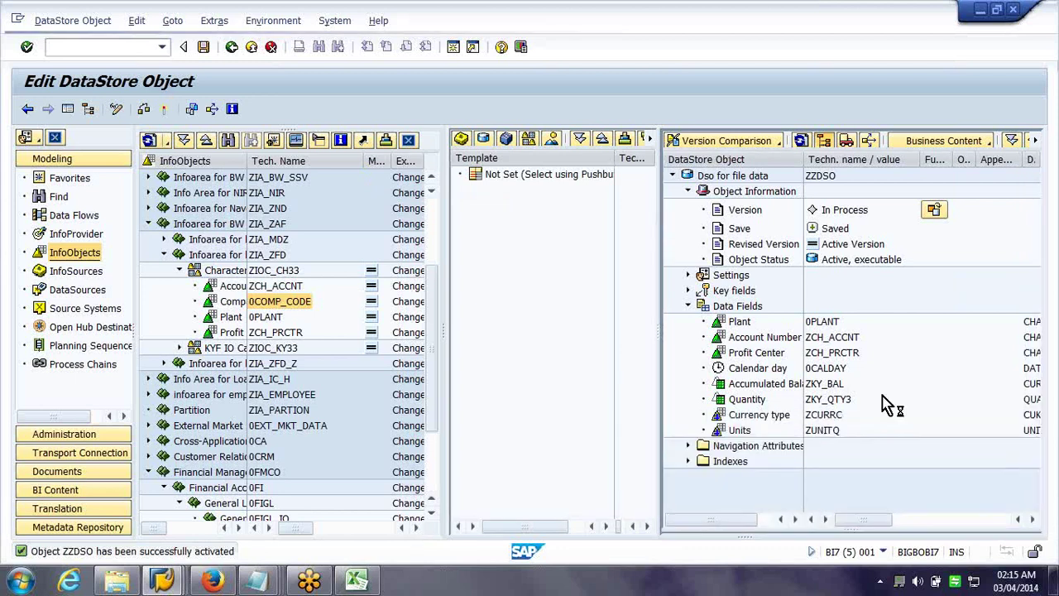
# Expand the DataStore object's Settings, examine the Standard, Direct Update and Write Optimized type options, and cancel the selection
pyautogui.moveTo(611, 158); pyautogui.dragTo(550, 162)
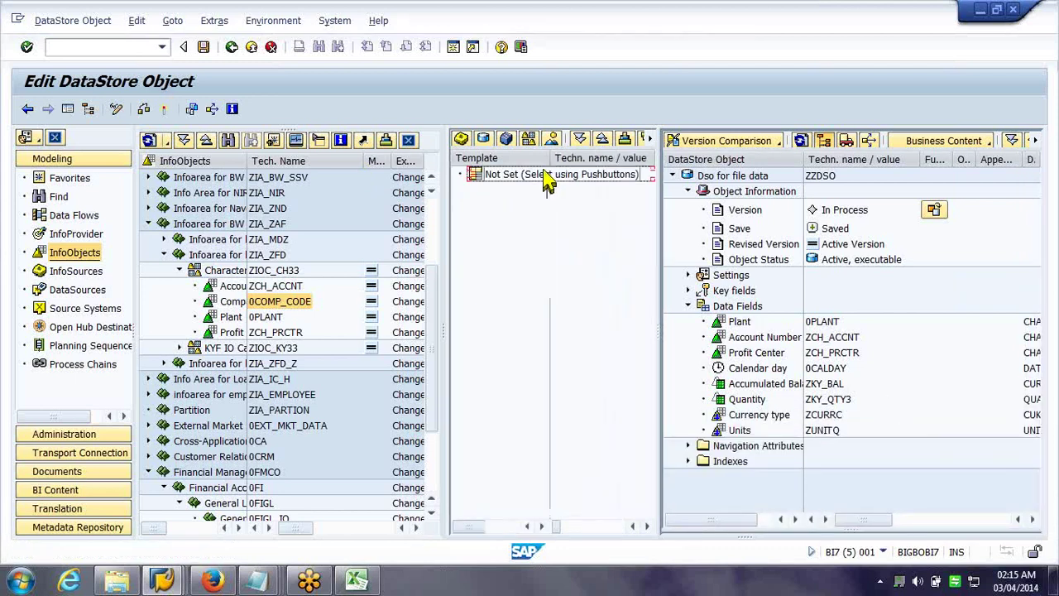
pyautogui.click(688, 273)
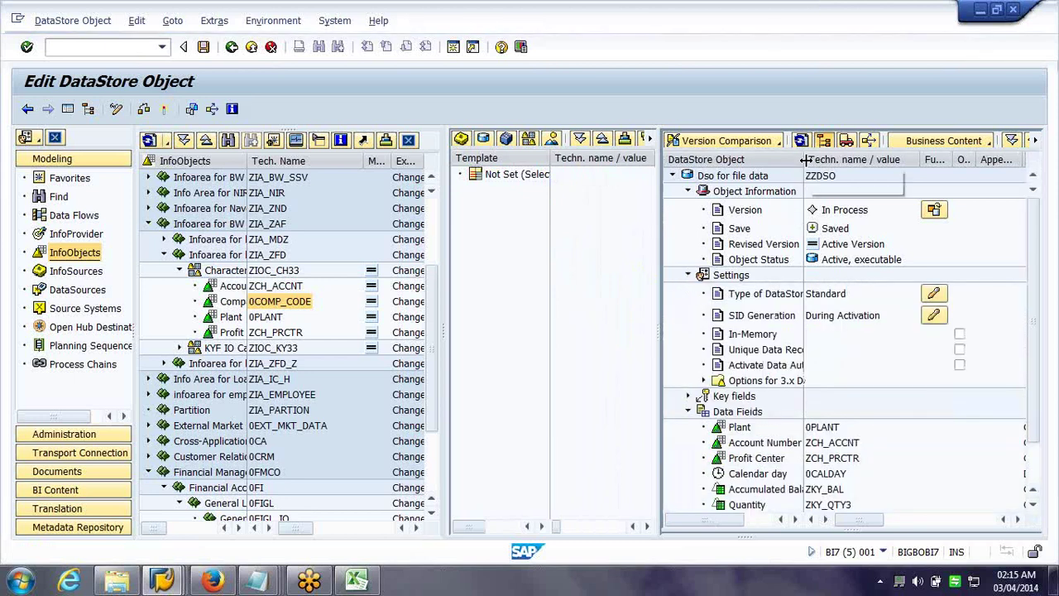
pyautogui.moveTo(805, 160); pyautogui.dragTo(867, 163)
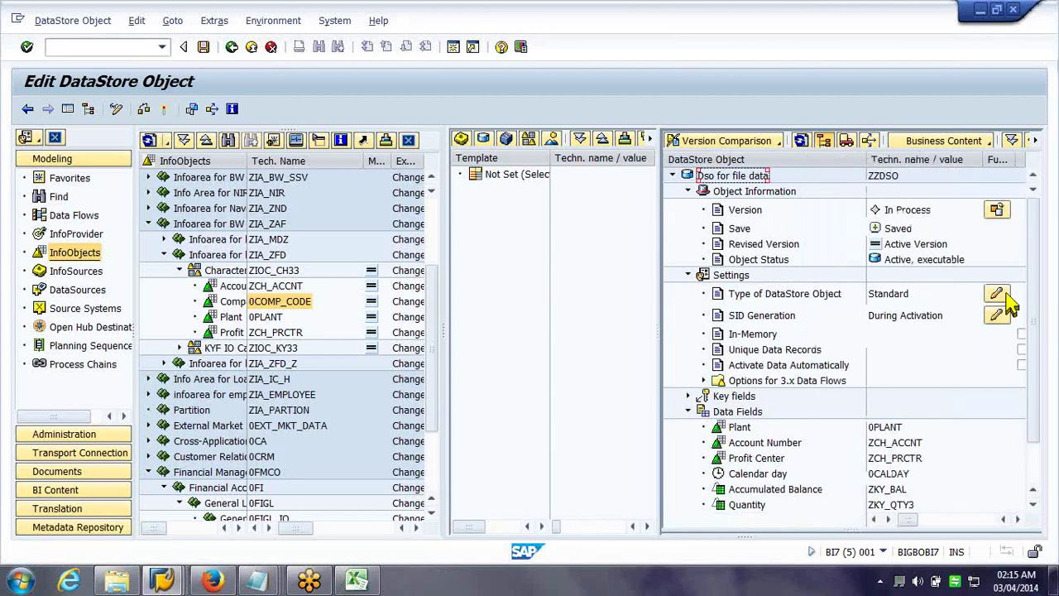
pyautogui.click(1001, 295)
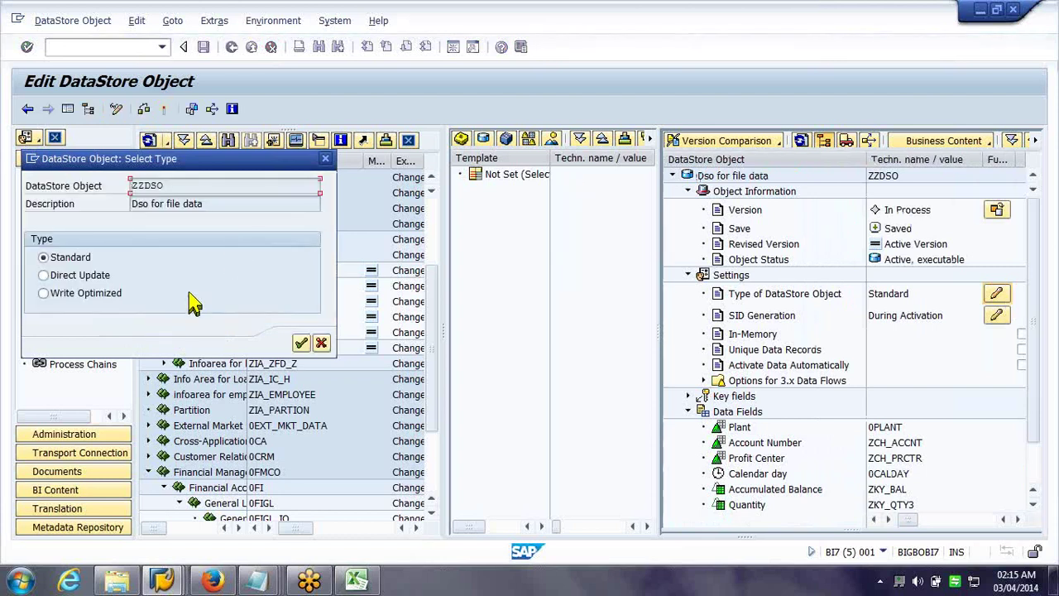
pyautogui.click(321, 346)
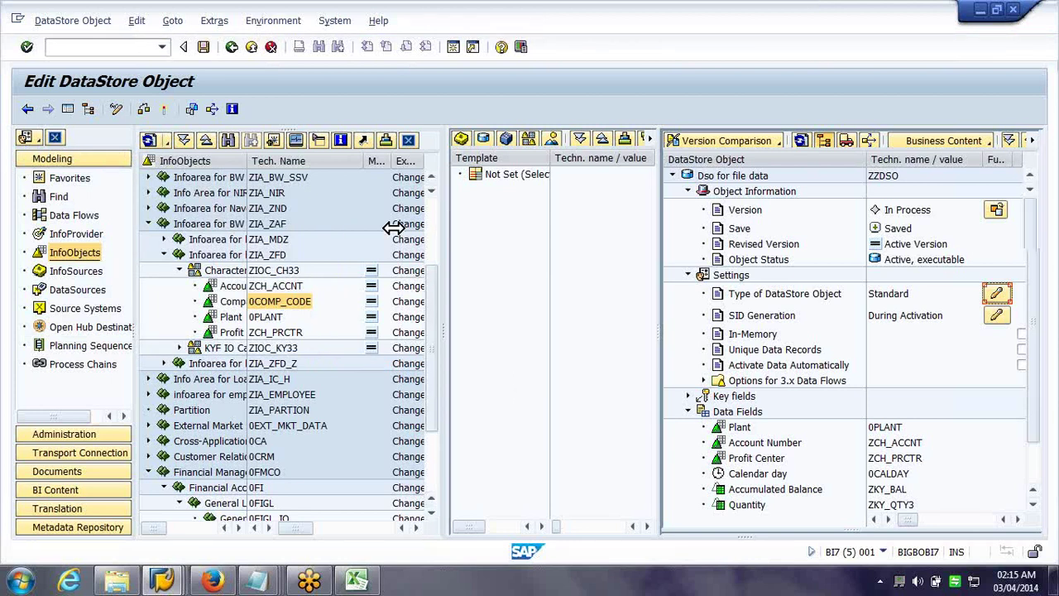
pyautogui.moveTo(393, 227); pyautogui.dragTo(354, 230)
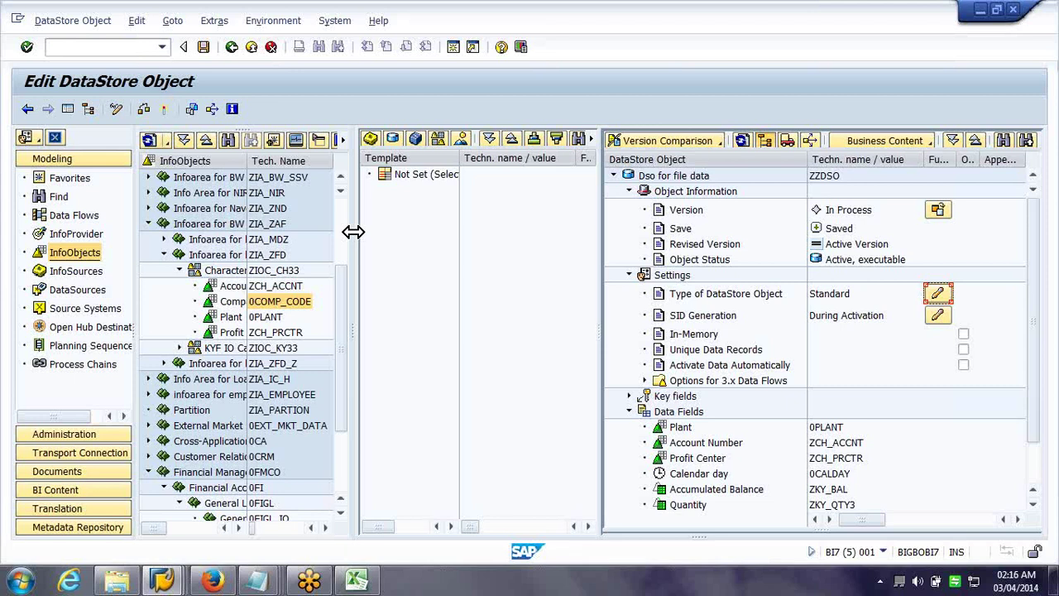
pyautogui.click(936, 298)
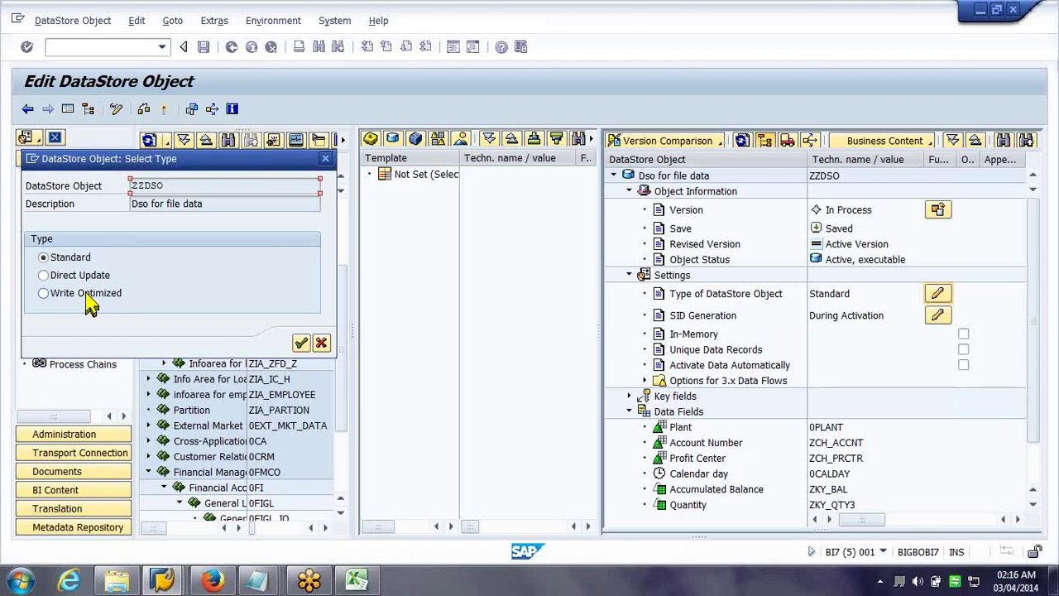
pyautogui.click(319, 342)
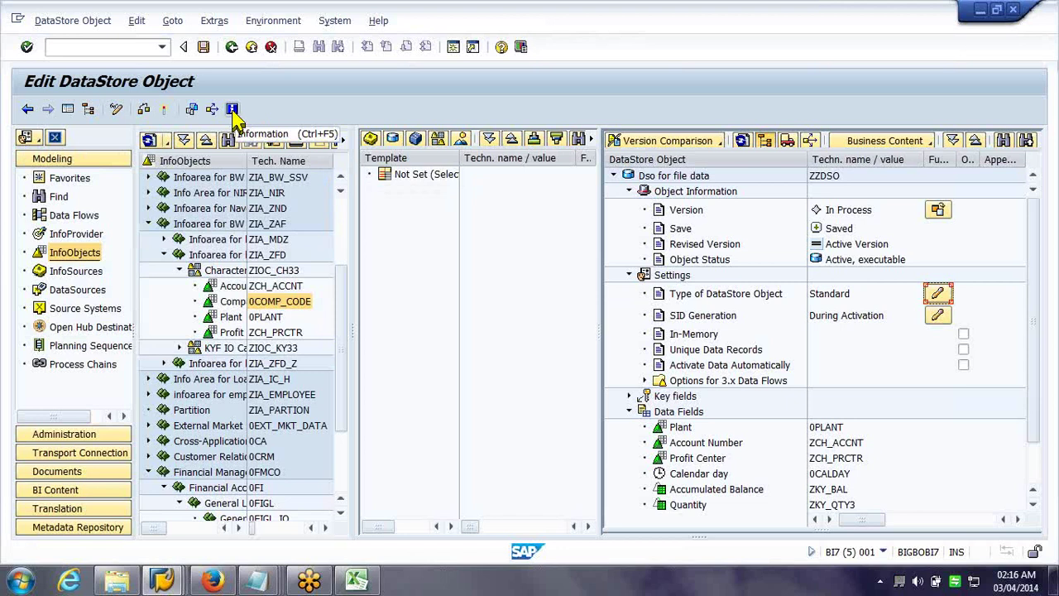
# Check the Dictionary/DB status of ZZDSO and view its change log table's fields in the Data Browser, returning to the status information
pyautogui.click(233, 111)
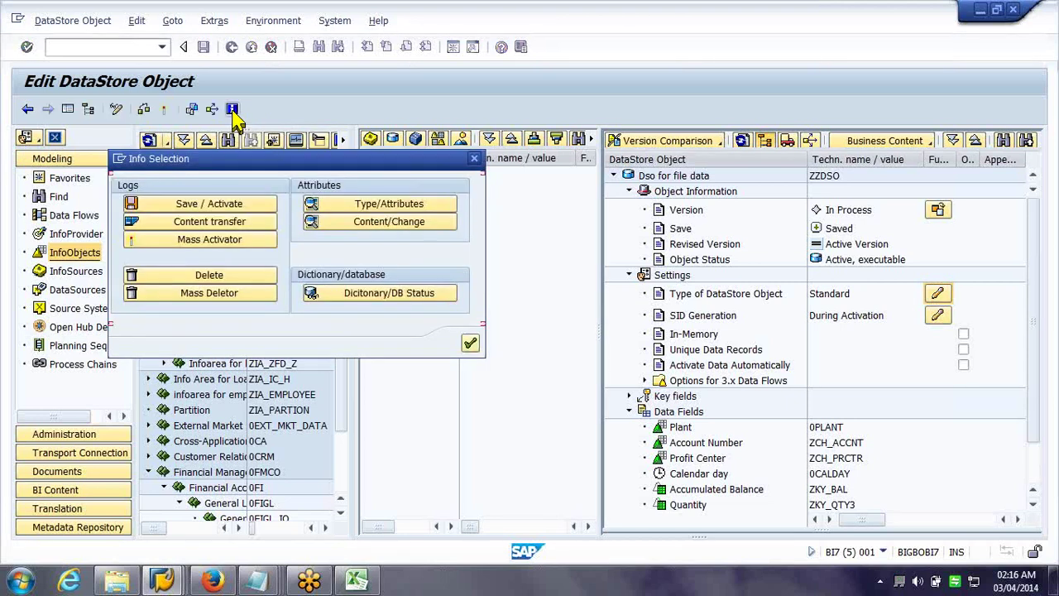
pyautogui.click(340, 296)
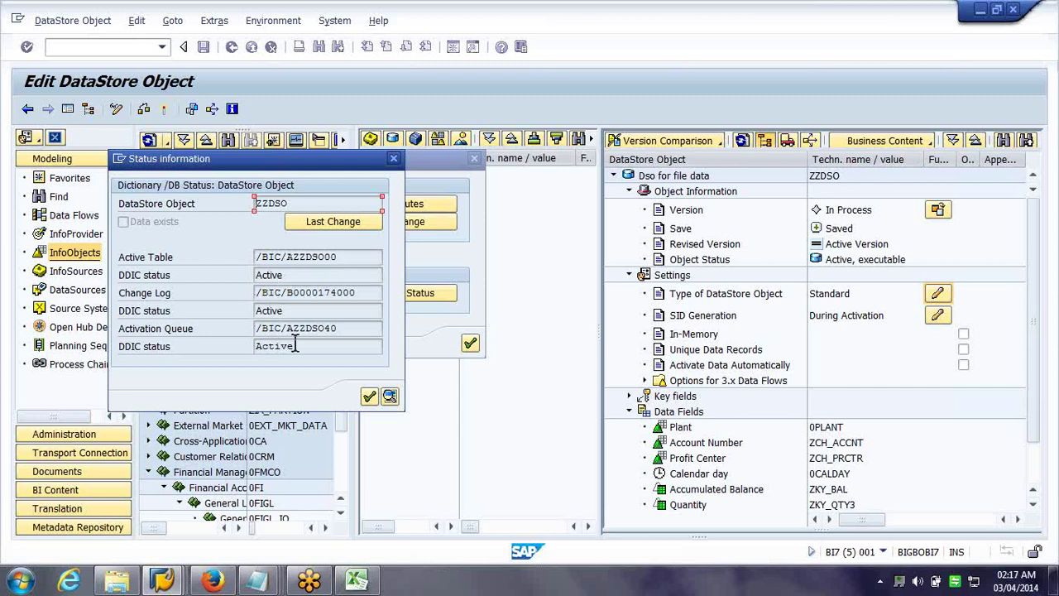
pyautogui.doubleClick(322, 295)
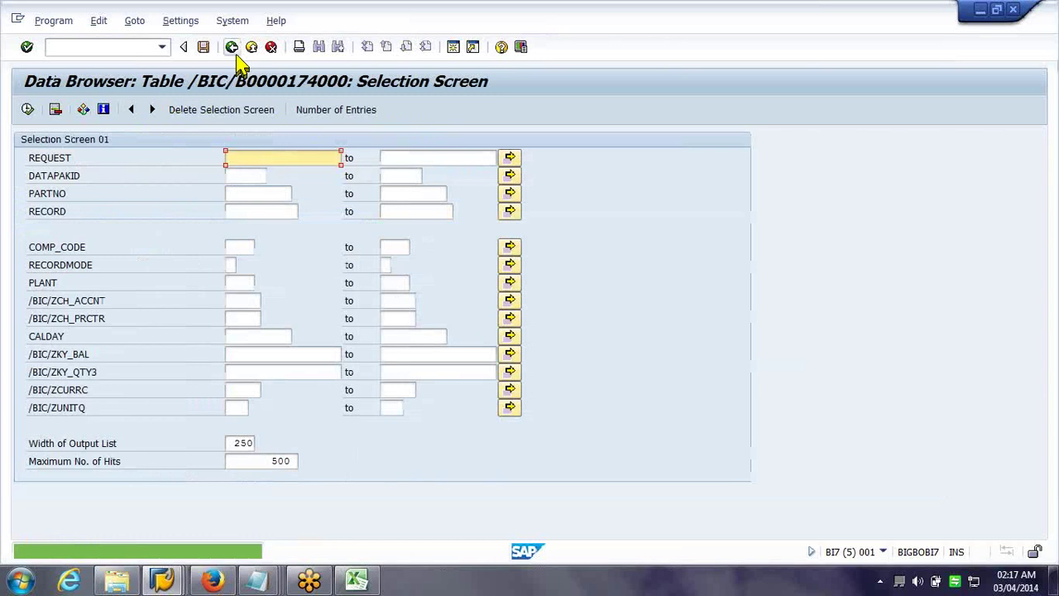
pyautogui.click(236, 57)
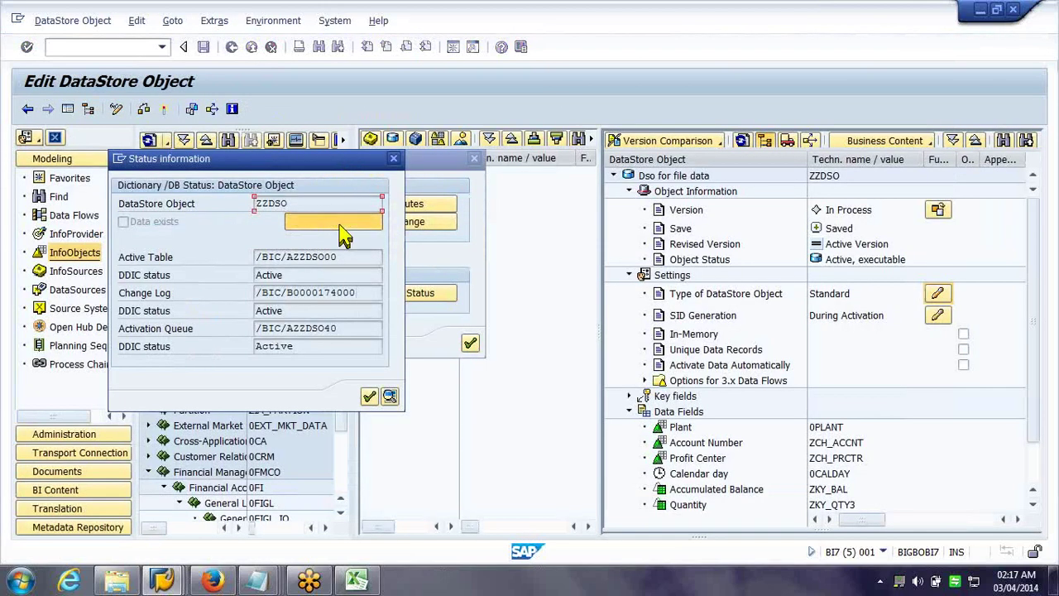
# Check the last-change details of ZZDSO and its Content/Change attributes, closing each information dialog
pyautogui.click(343, 230)
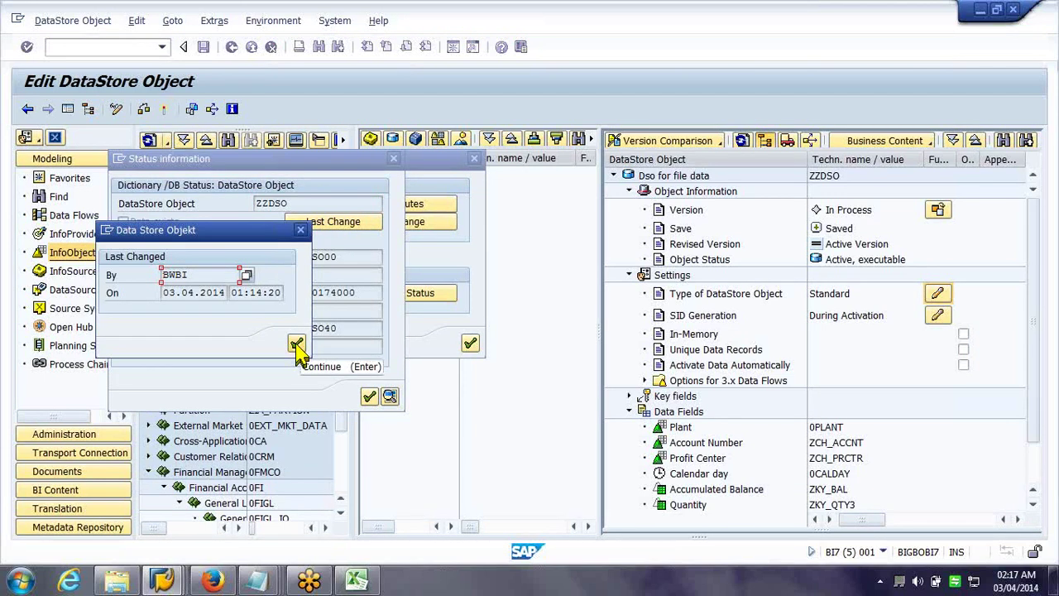
pyautogui.press('Return')
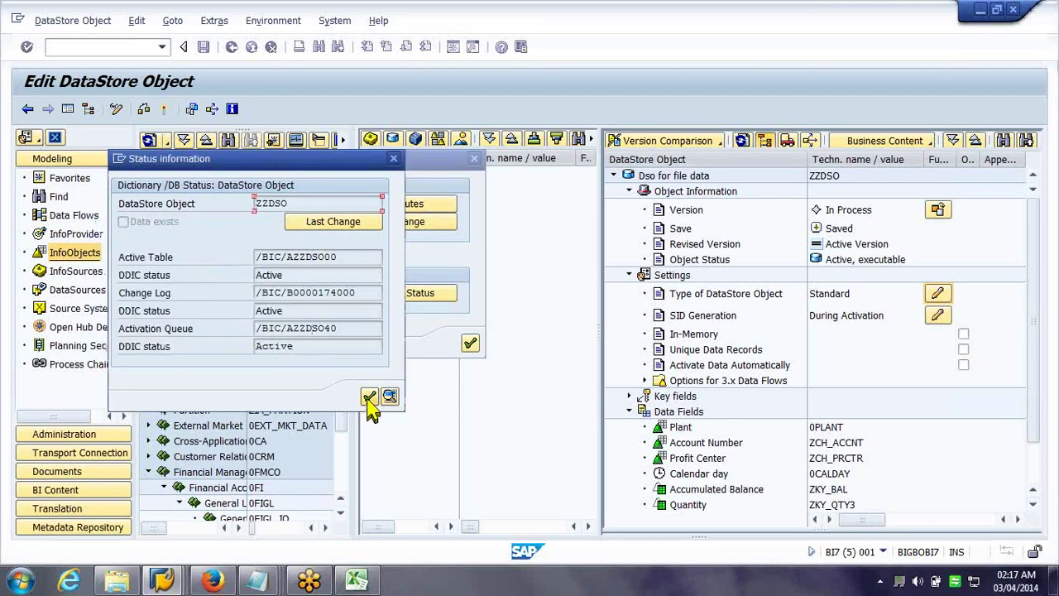
pyautogui.click(369, 397)
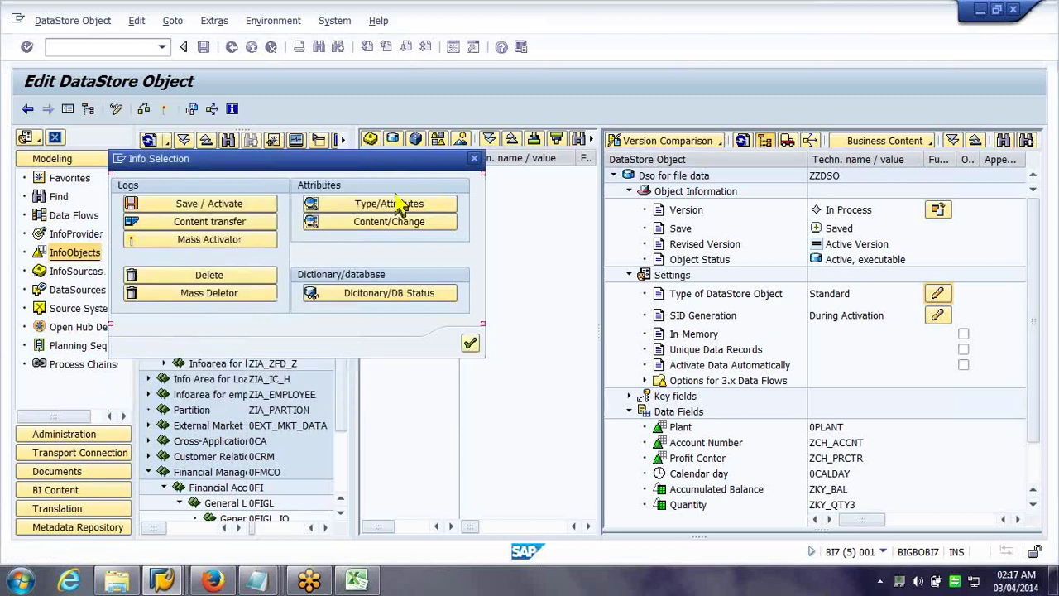
pyautogui.click(385, 229)
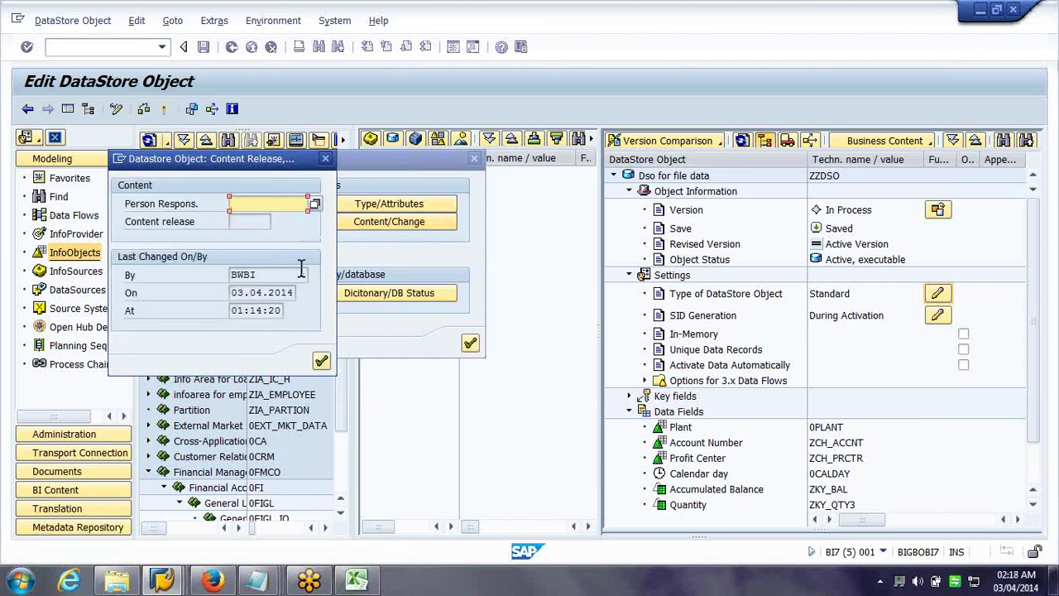
pyautogui.click(322, 362)
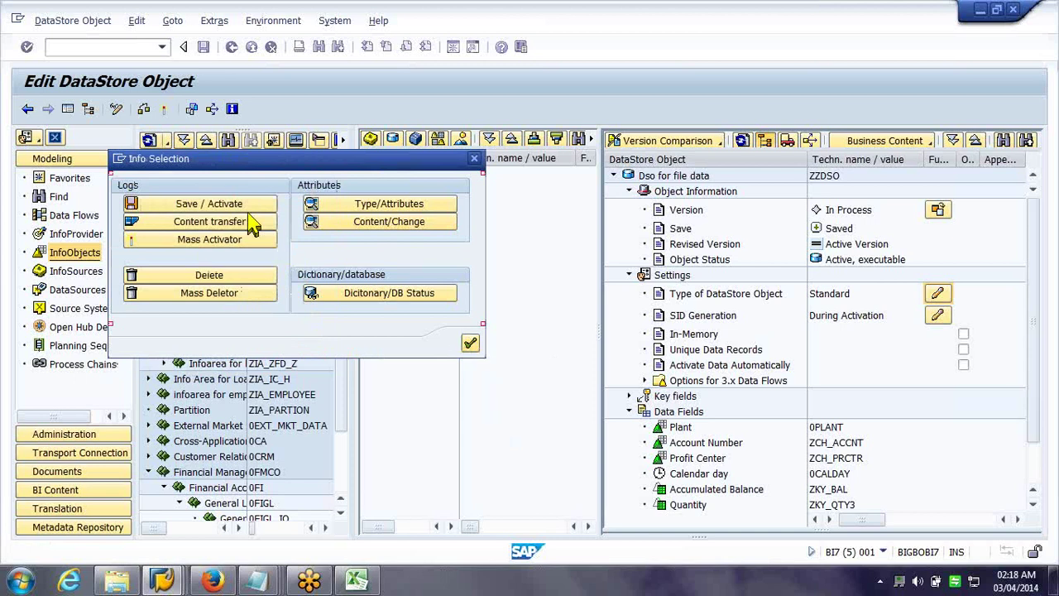
# Run the Save / Activate log selection for ZZDSO, read through the log messages, and return to the DataStore object editor
pyautogui.click(240, 205)
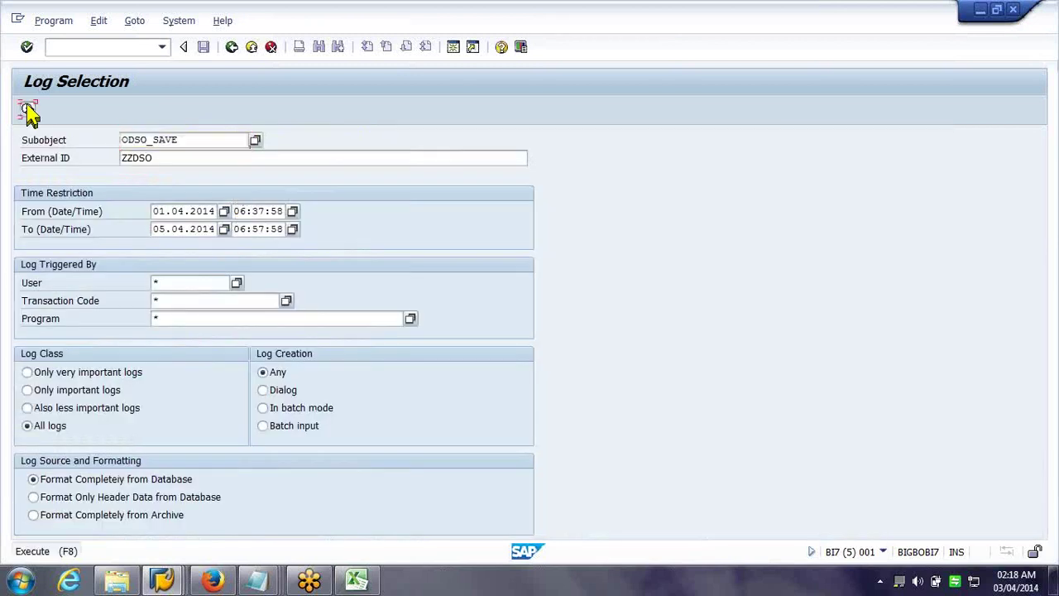
pyautogui.click(27, 108)
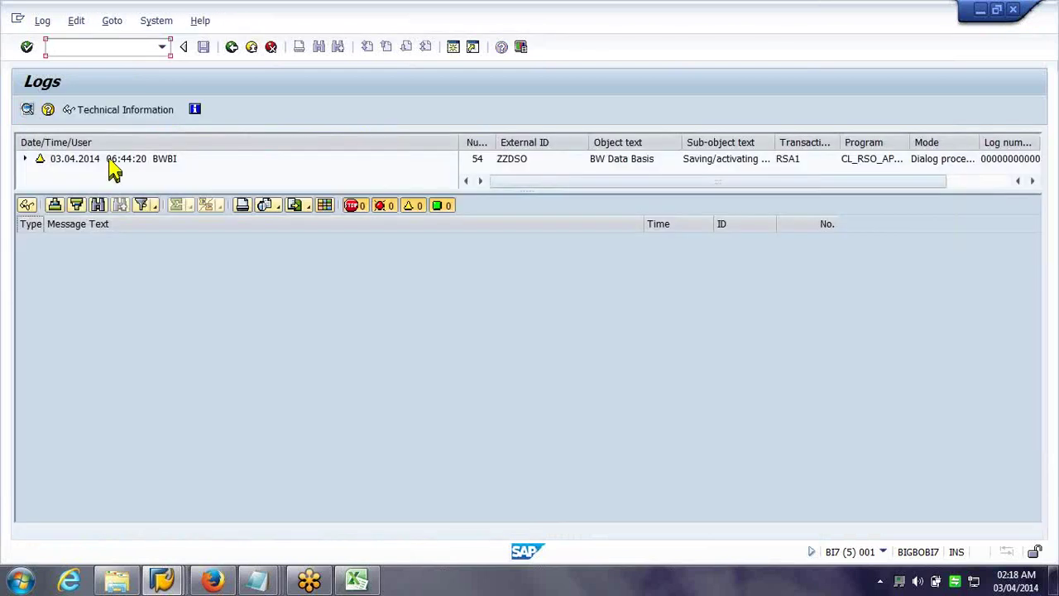
pyautogui.click(112, 164)
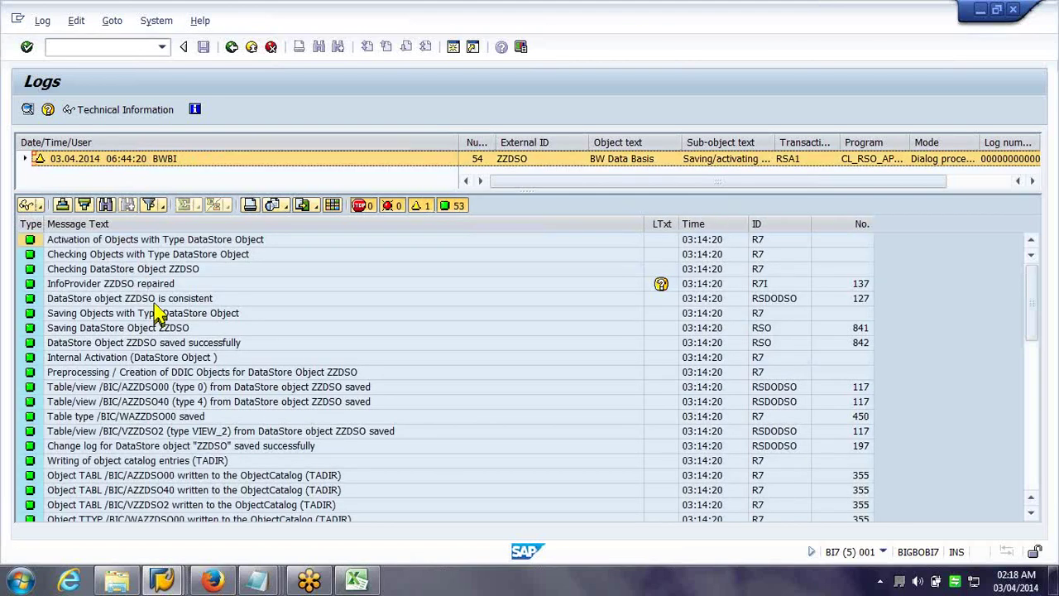
pyautogui.scroll(-1, 157, 313)
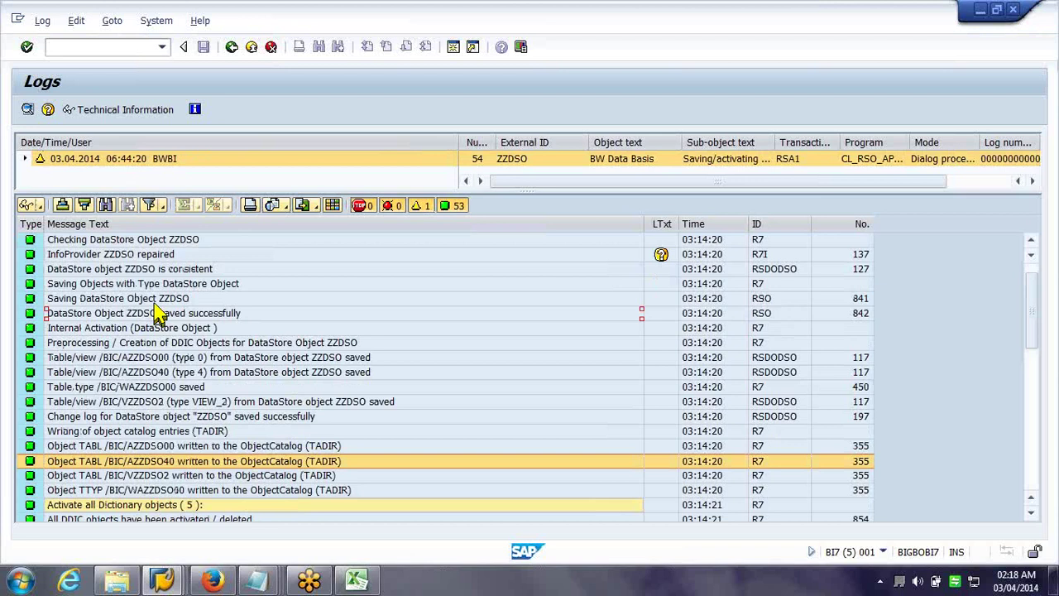
pyautogui.scroll(-6, 157, 313)
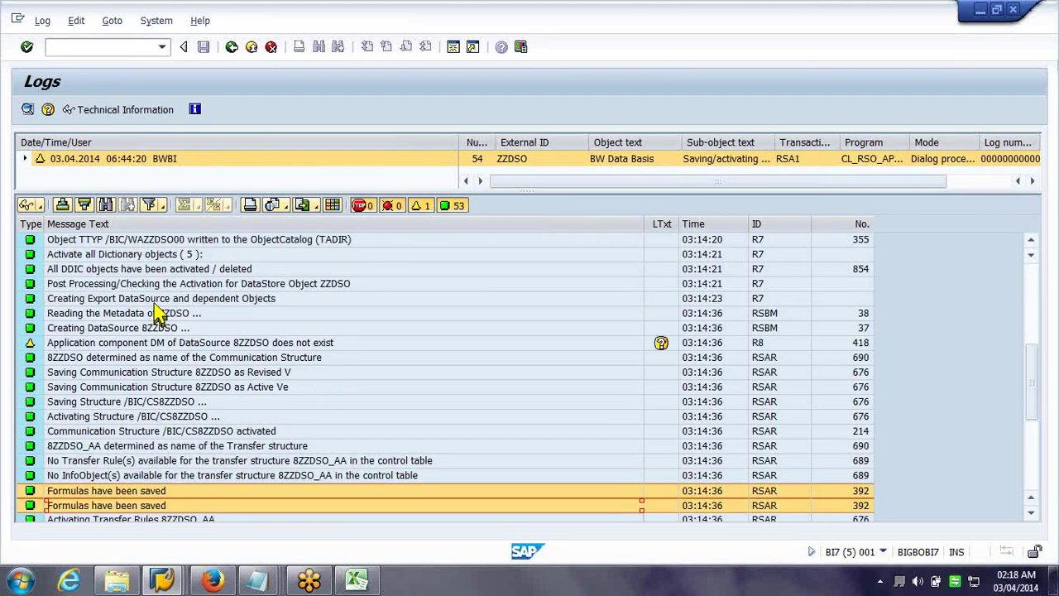
pyautogui.scroll(-6, 157, 313)
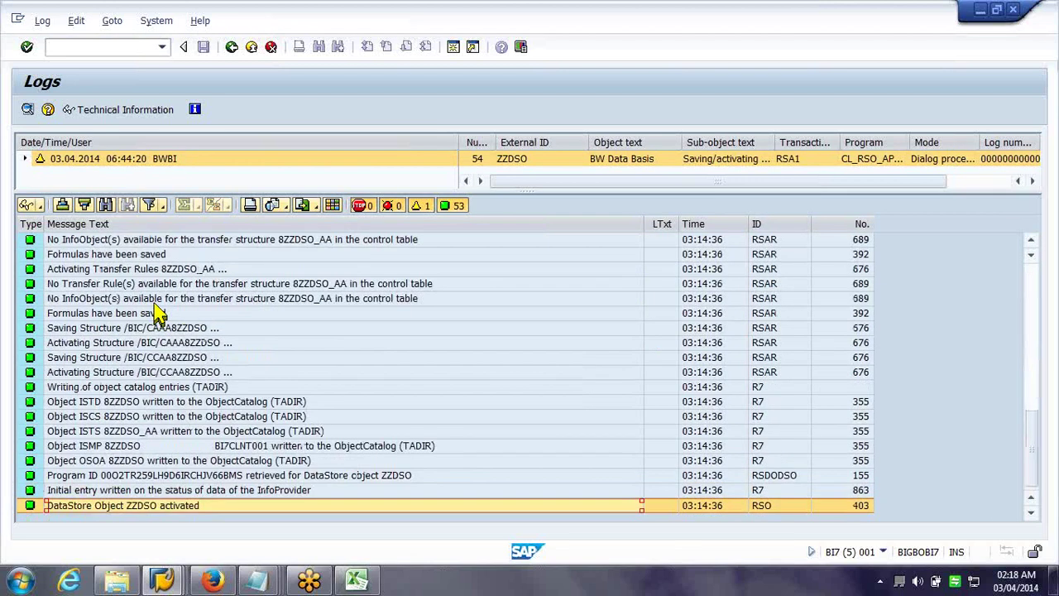
pyautogui.click(271, 404)
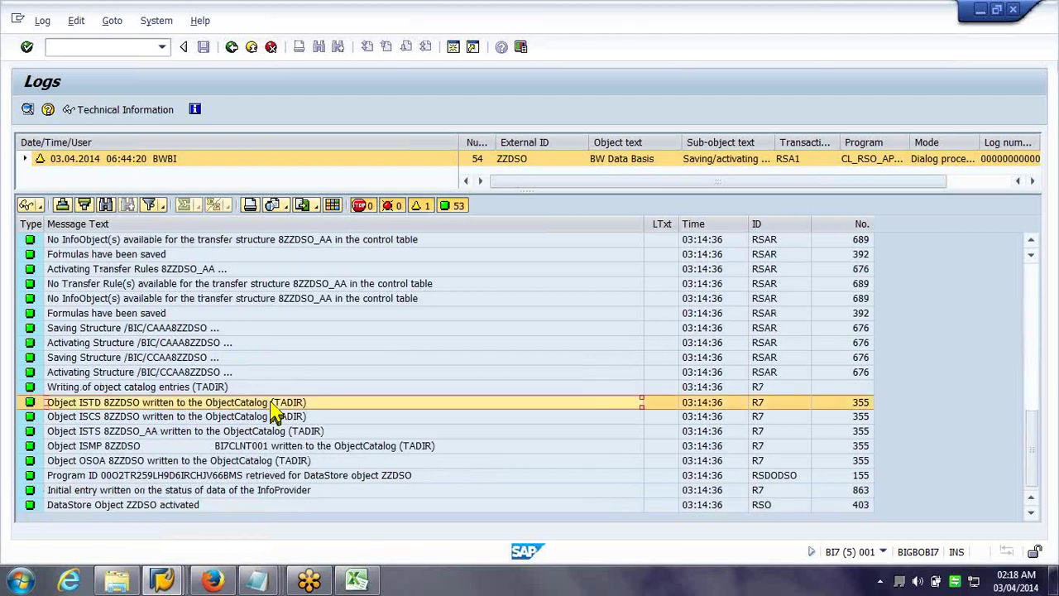
pyautogui.press('Up')
pyautogui.press('Up')
pyautogui.press('Up')
pyautogui.press('Up')
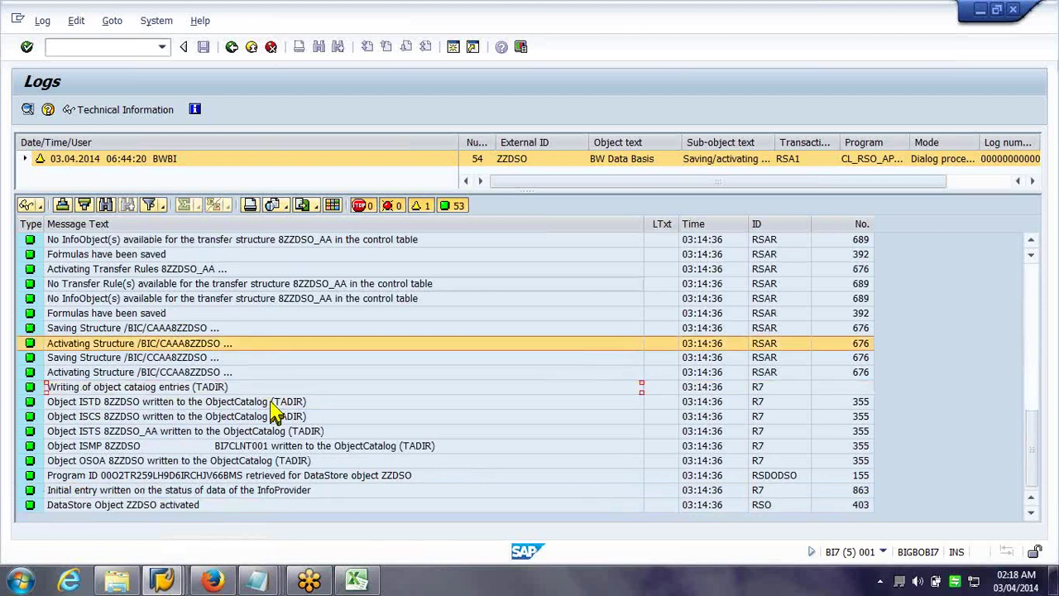
pyautogui.press('Up')
pyautogui.press('Up')
pyautogui.press('Up')
pyautogui.press('Up')
pyautogui.press('Up')
pyautogui.press('Up')
pyautogui.press('Up')
pyautogui.press('Up')
pyautogui.press('Up')
pyautogui.press('Up')
pyautogui.press('Up')
pyautogui.press('Up')
pyautogui.press('Up')
pyautogui.press('Up')
pyautogui.press('Up')
pyautogui.press('Up')
pyautogui.press('Up')
pyautogui.press('Up')
pyautogui.press('Up')
pyautogui.press('Up')
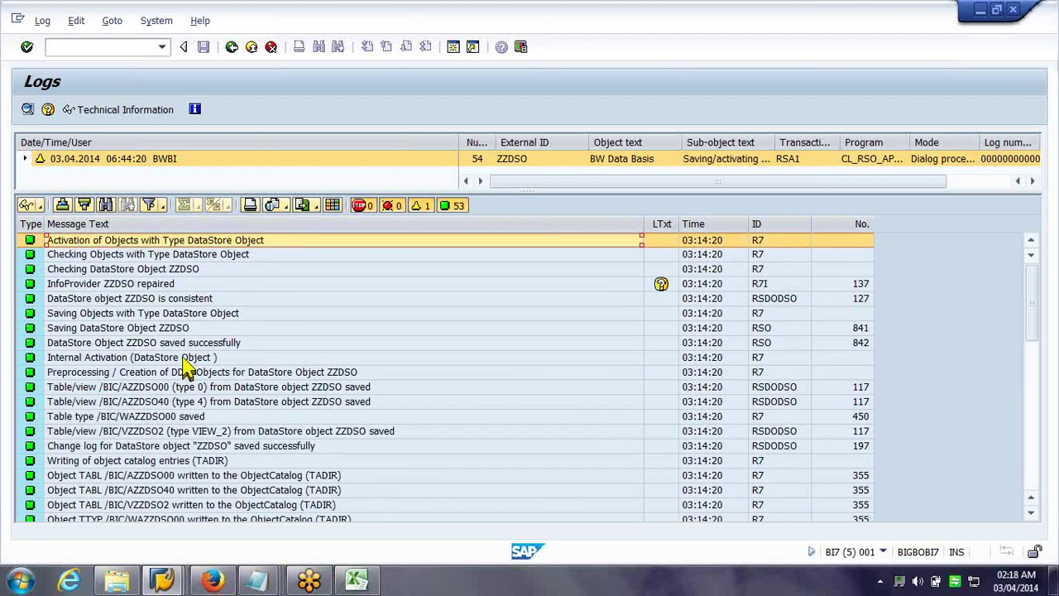
pyautogui.click(185, 361)
pyautogui.click(234, 47)
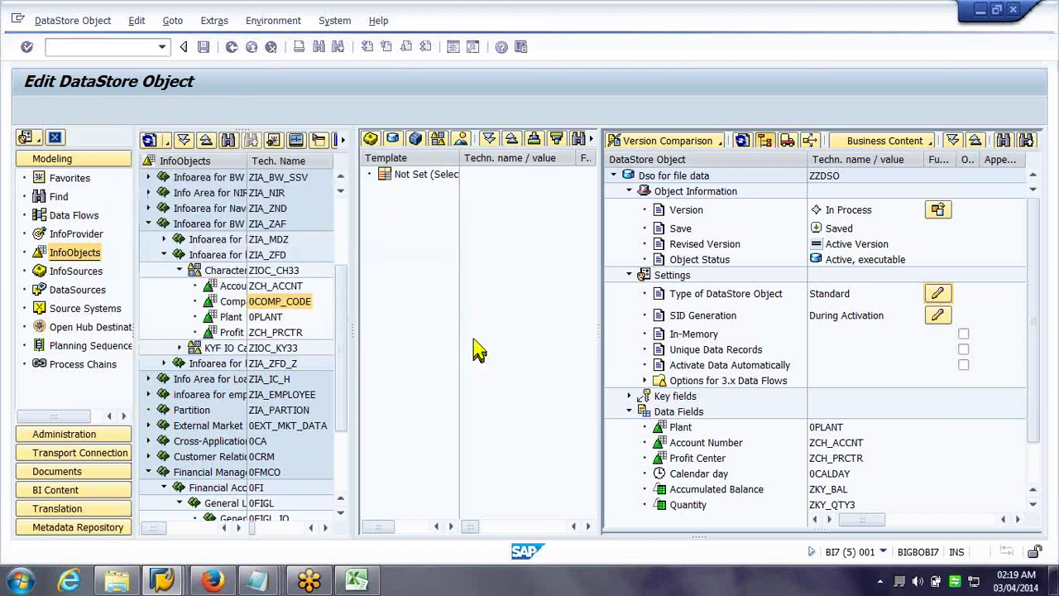
# Open the InfoProvider properties of the DataStore object ZZDSO in display mode
pyautogui.click(162, 27)
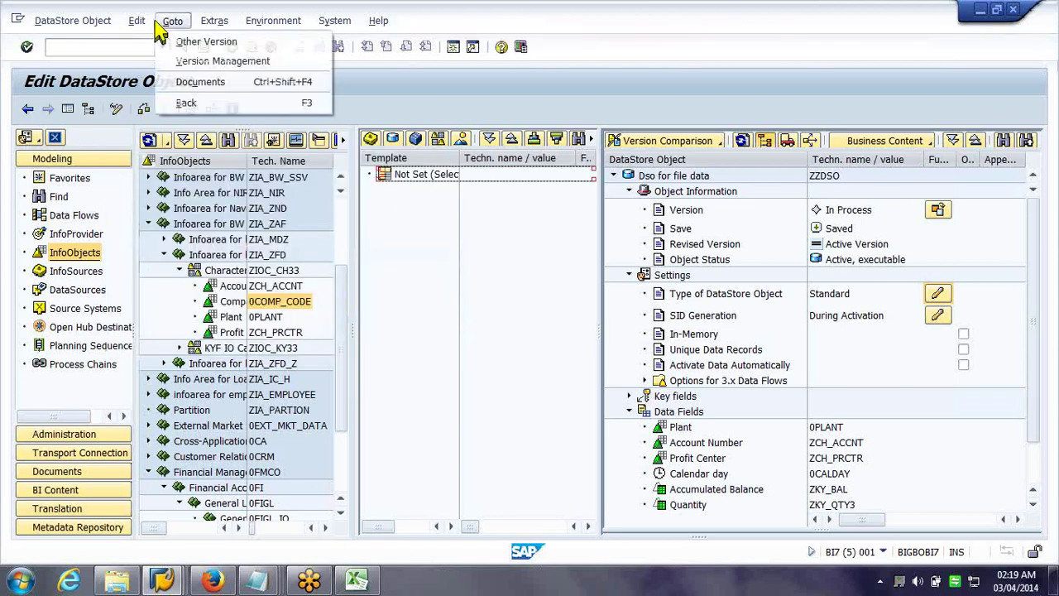
pyautogui.moveTo(125, 20)
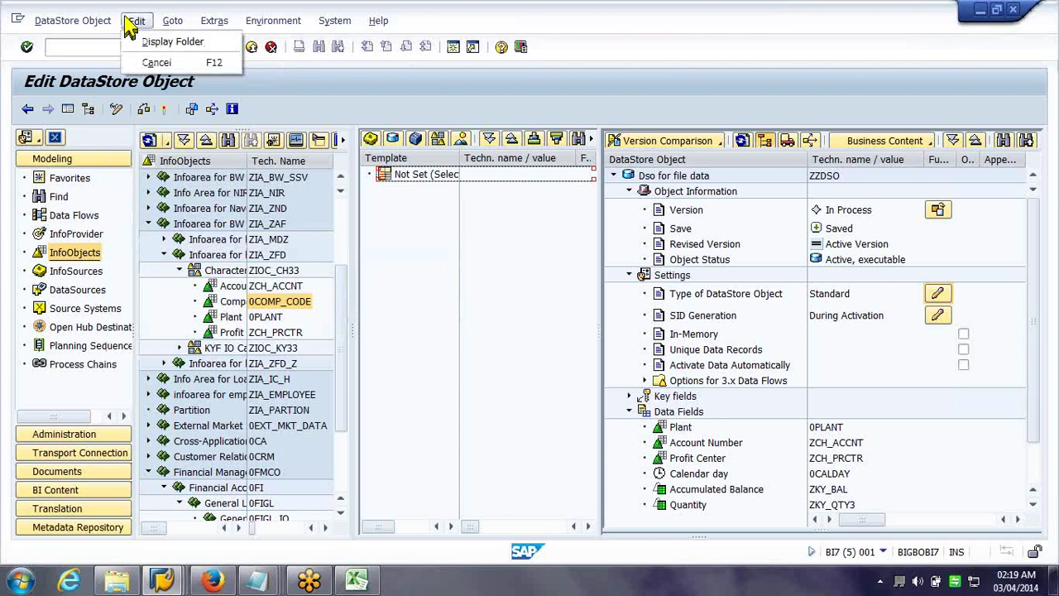
pyautogui.click(214, 20)
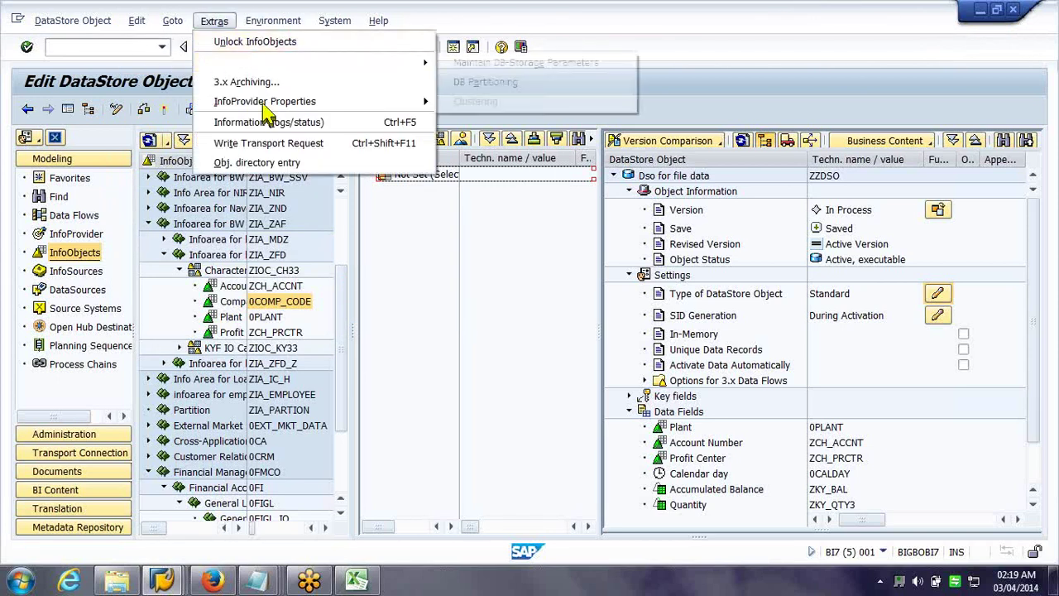
pyautogui.moveTo(265, 103)
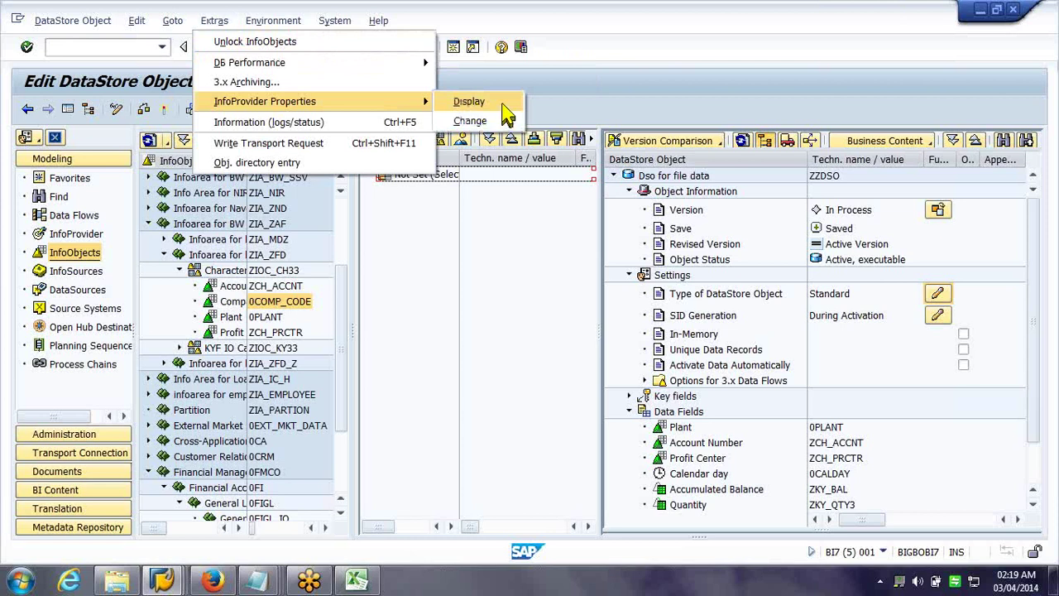
pyautogui.click(469, 102)
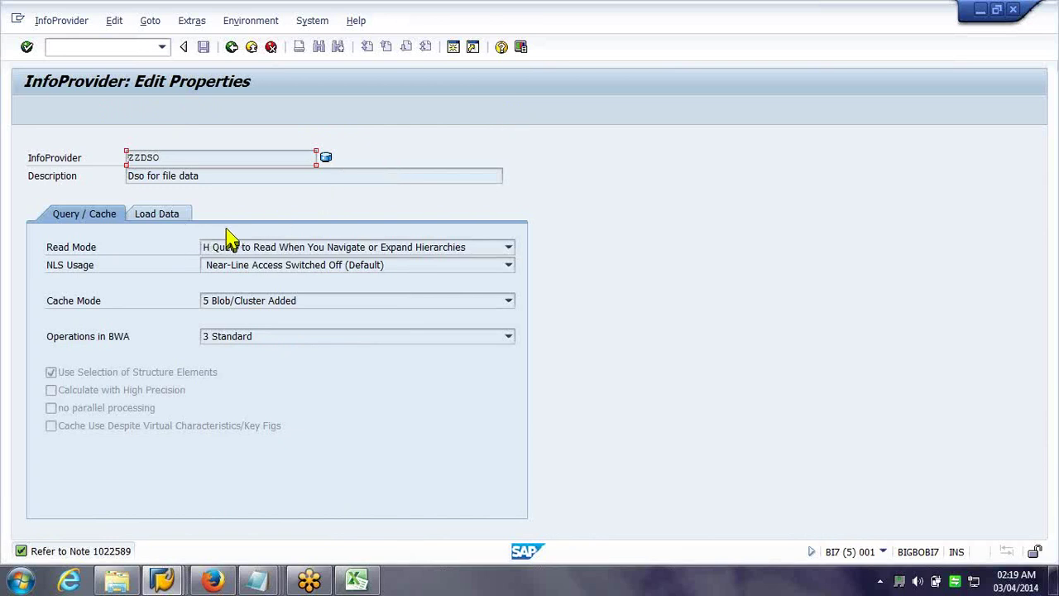
# Examine the available Read Mode options in ZZDSO's Query / Cache properties, keeping the current selection
pyautogui.click(509, 248)
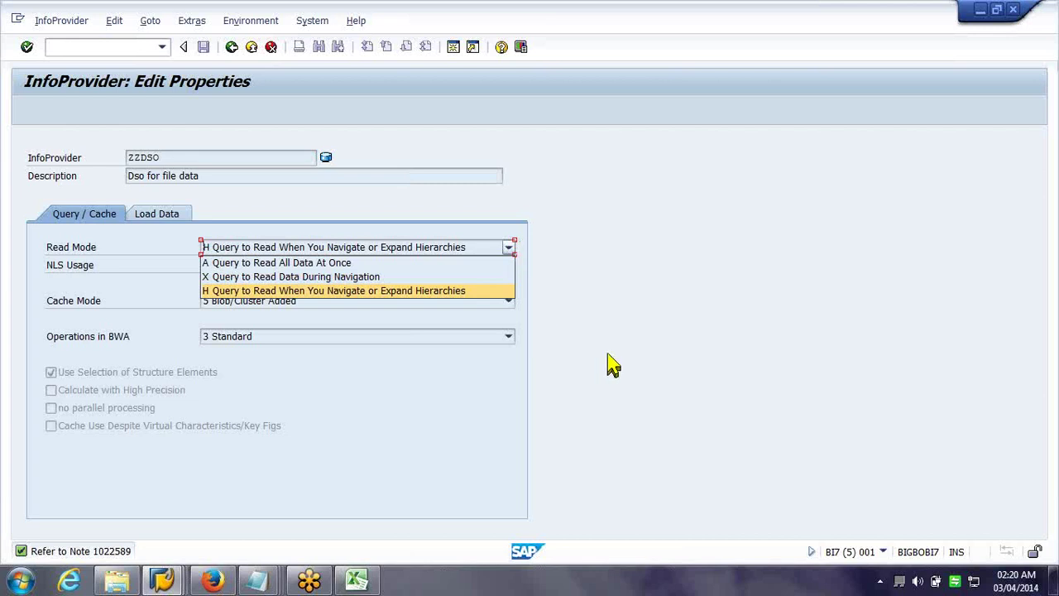
pyautogui.click(654, 283)
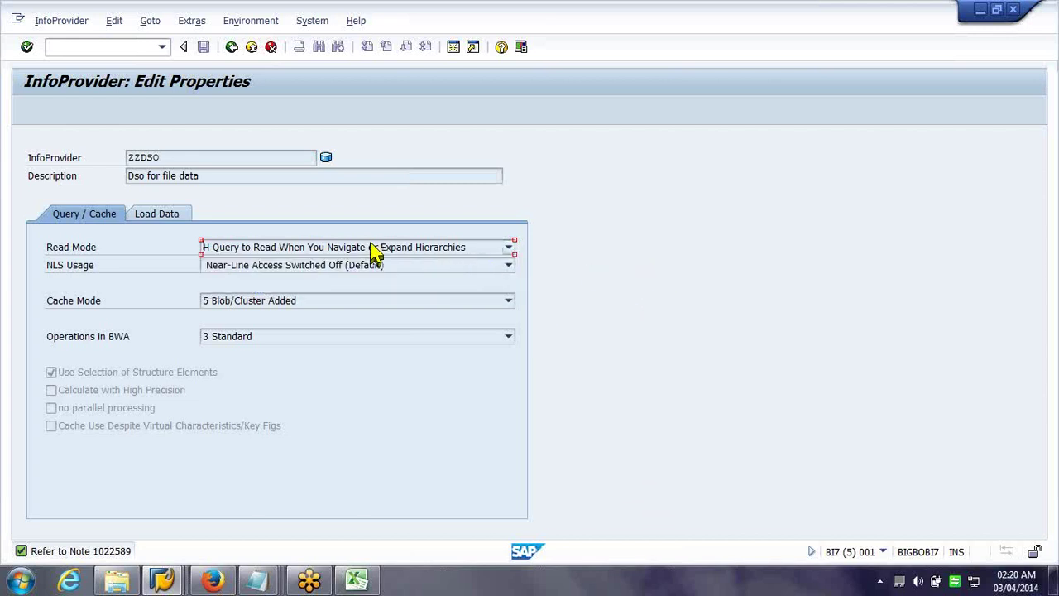
pyautogui.click(244, 250)
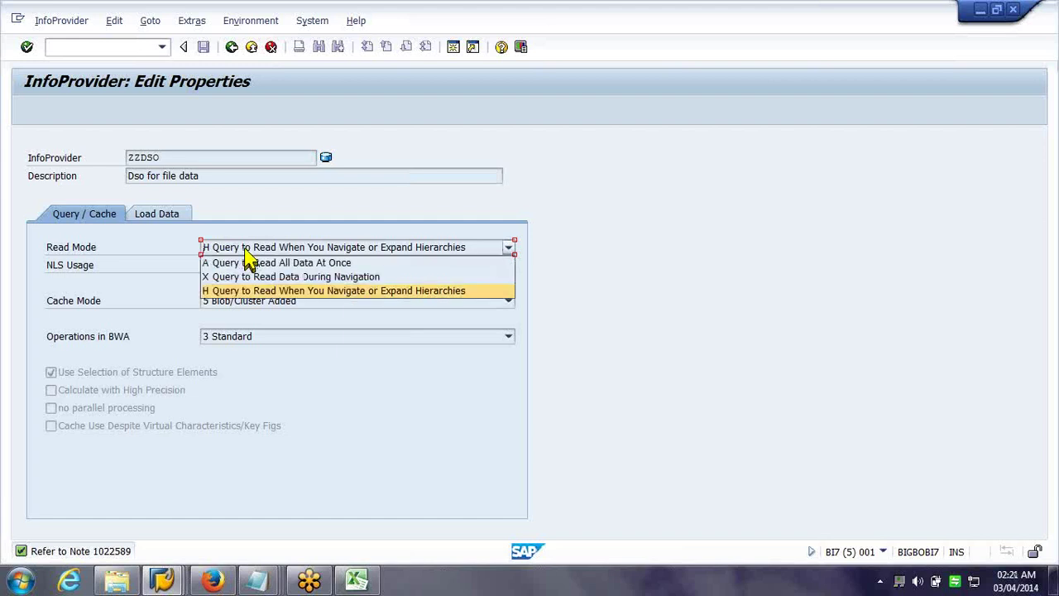
pyautogui.click(245, 251)
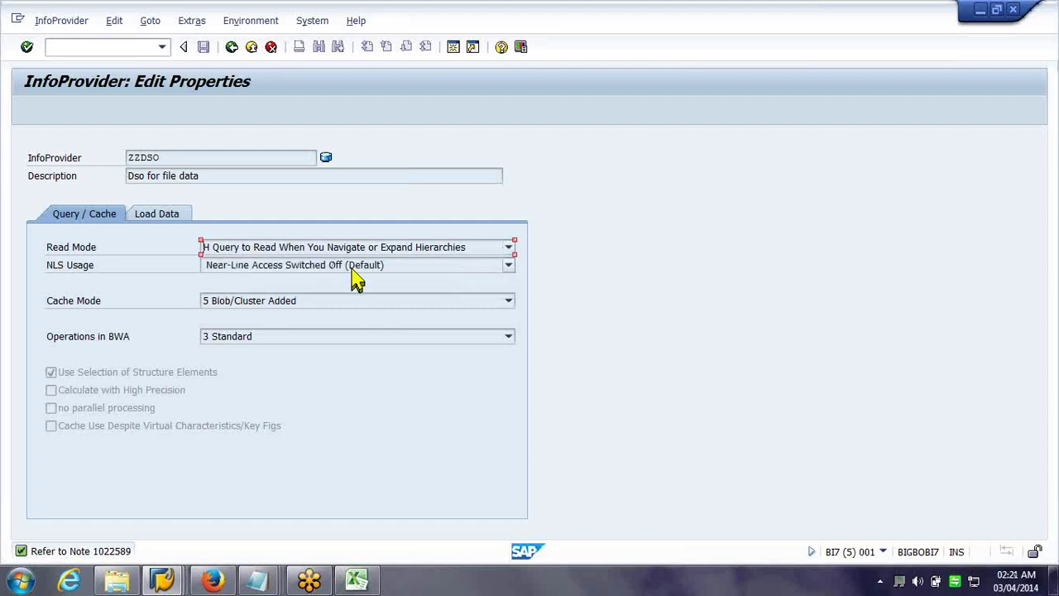
# Check the Load Data properties of ZZDSO and return to the DataStore object editor without saving
pyautogui.click(157, 213)
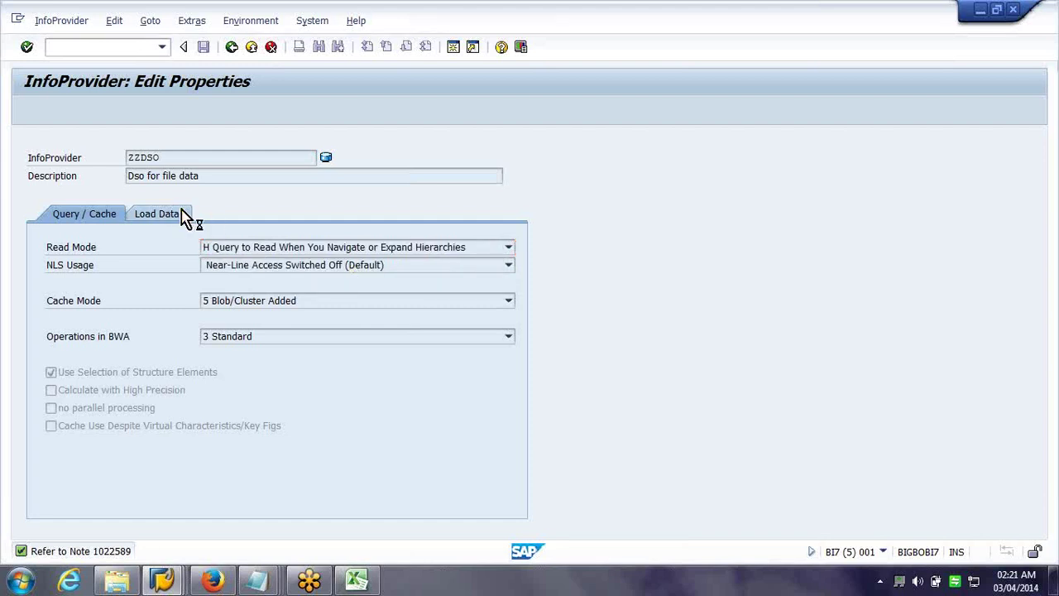
pyautogui.click(95, 222)
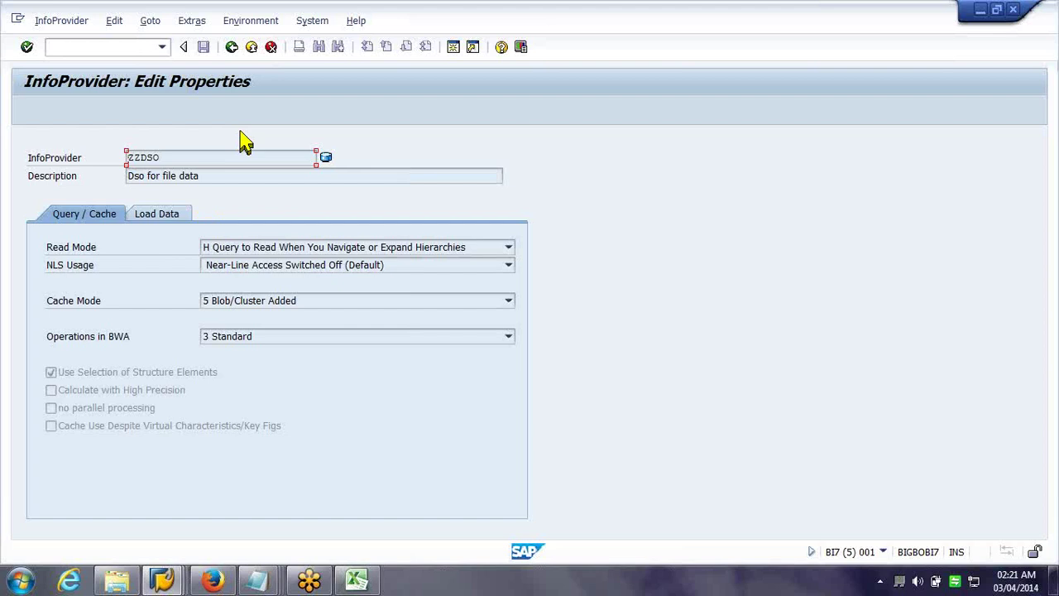
pyautogui.click(252, 52)
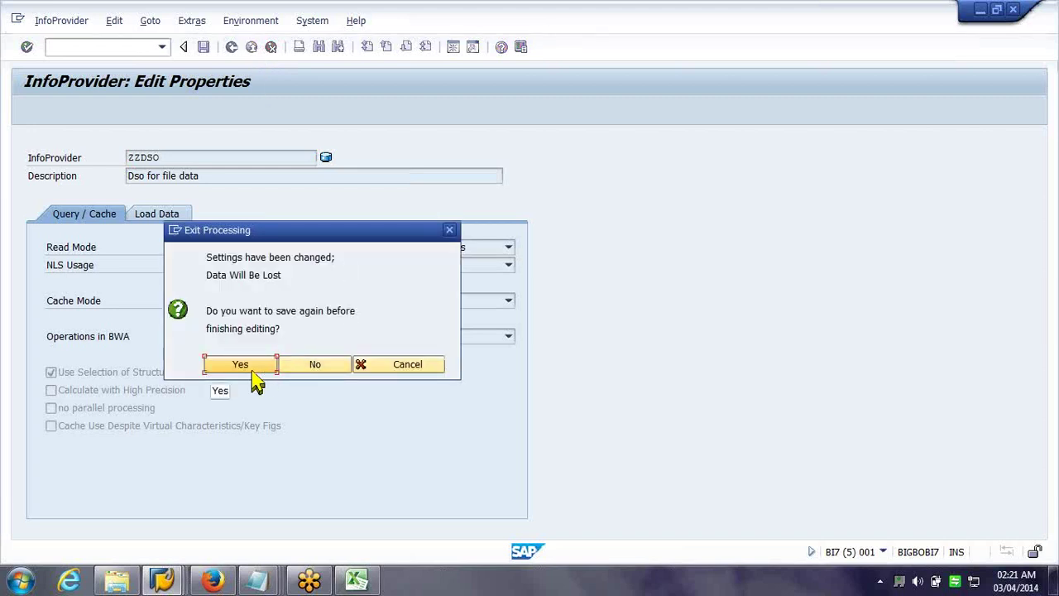
pyautogui.click(289, 372)
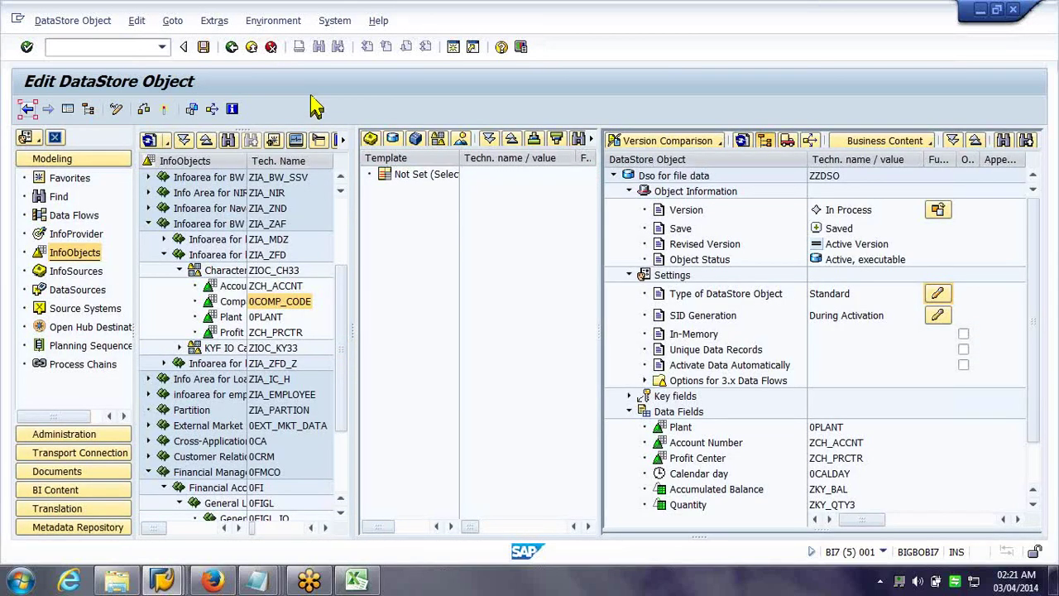
# Switch to the BW Class 16 notes in Notepad, review the file-to-DSO loading steps, and return to SAP
pyautogui.click(249, 583)
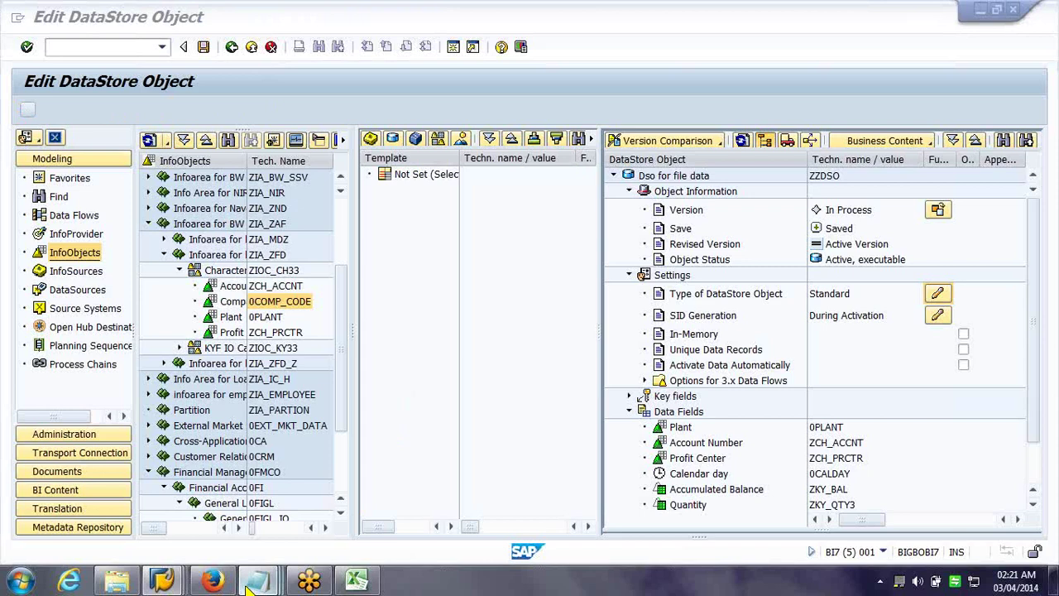
pyautogui.click(248, 583)
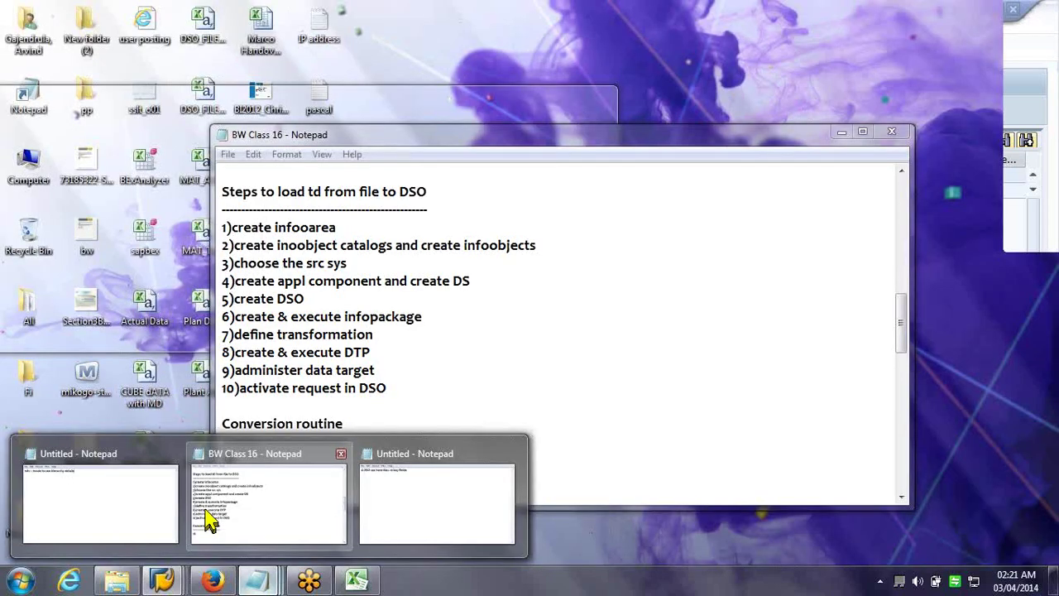
pyautogui.click(209, 519)
pyautogui.click(352, 12)
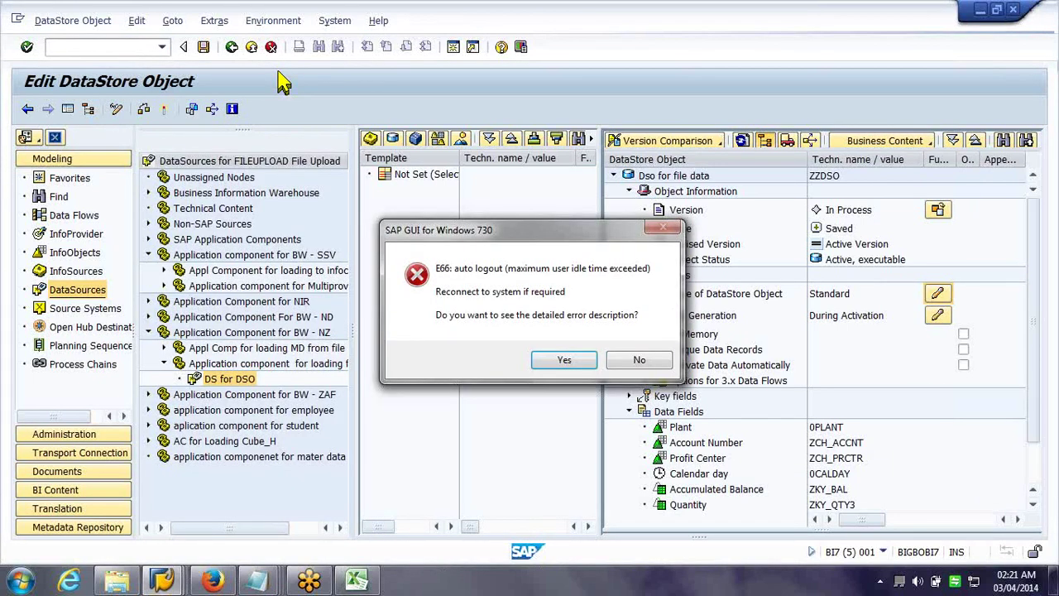
# Dismiss the auto-logout error without viewing its details and display the DataSource DS for DSO
pyautogui.click(638, 360)
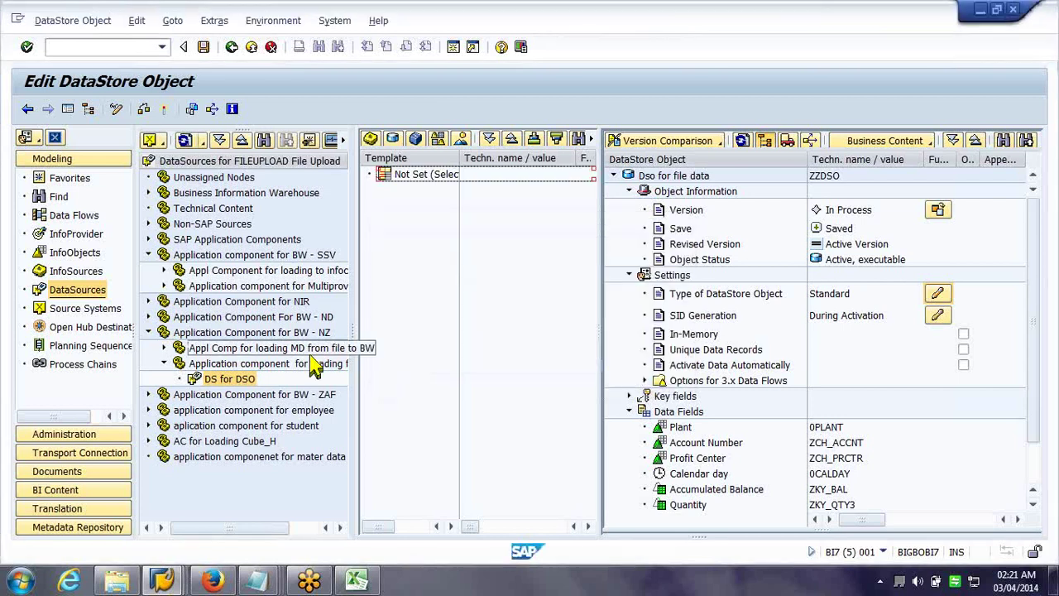
pyautogui.click(234, 393)
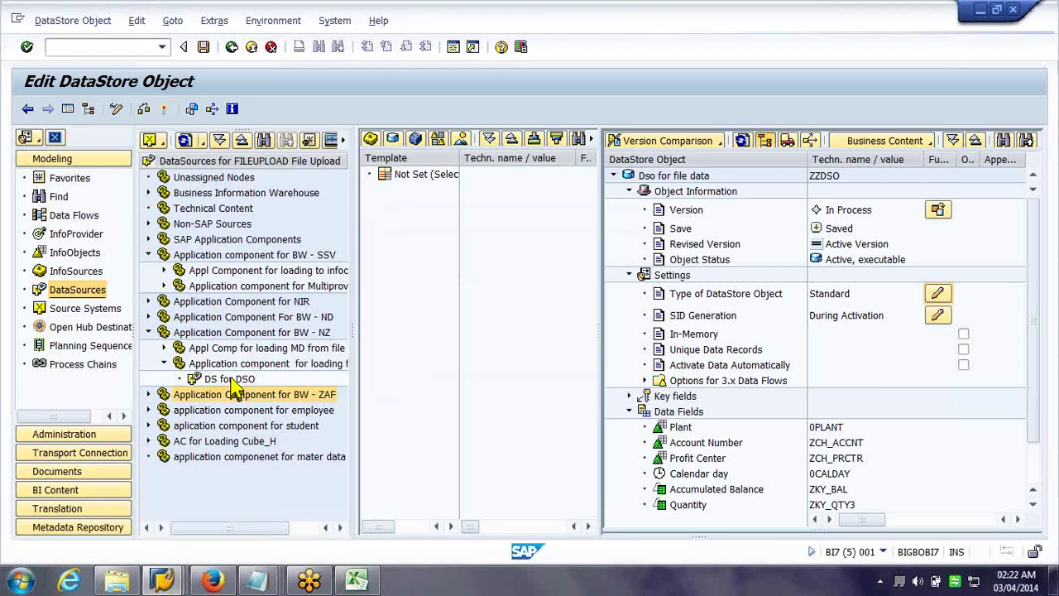
pyautogui.rightClick(241, 389)
pyautogui.click(233, 379)
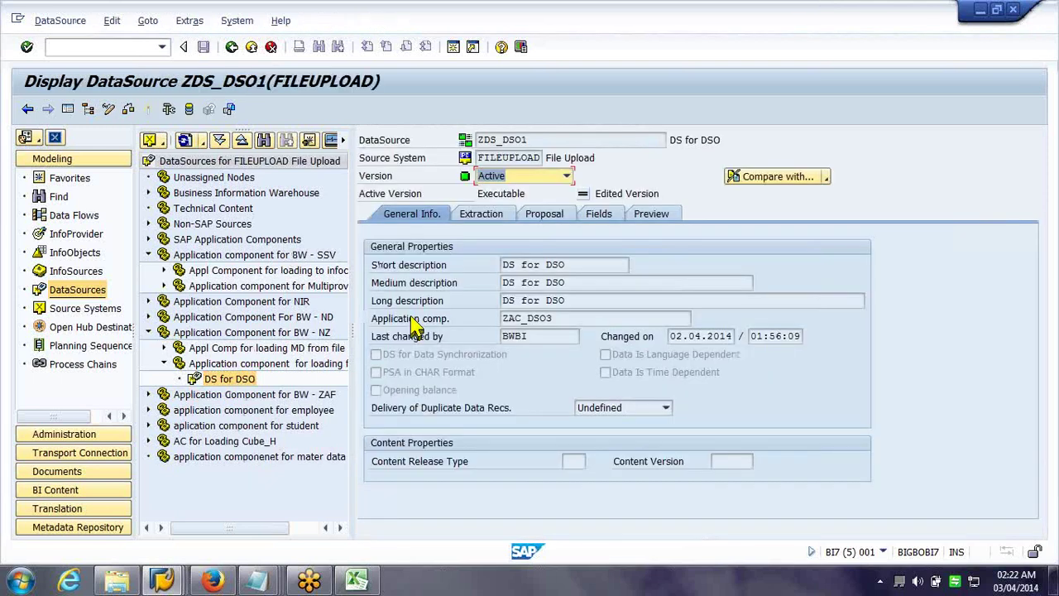
# Create and save an InfoPackage for the DataSource DS for DSO with the description ZDS_DSO1
pyautogui.click(240, 382)
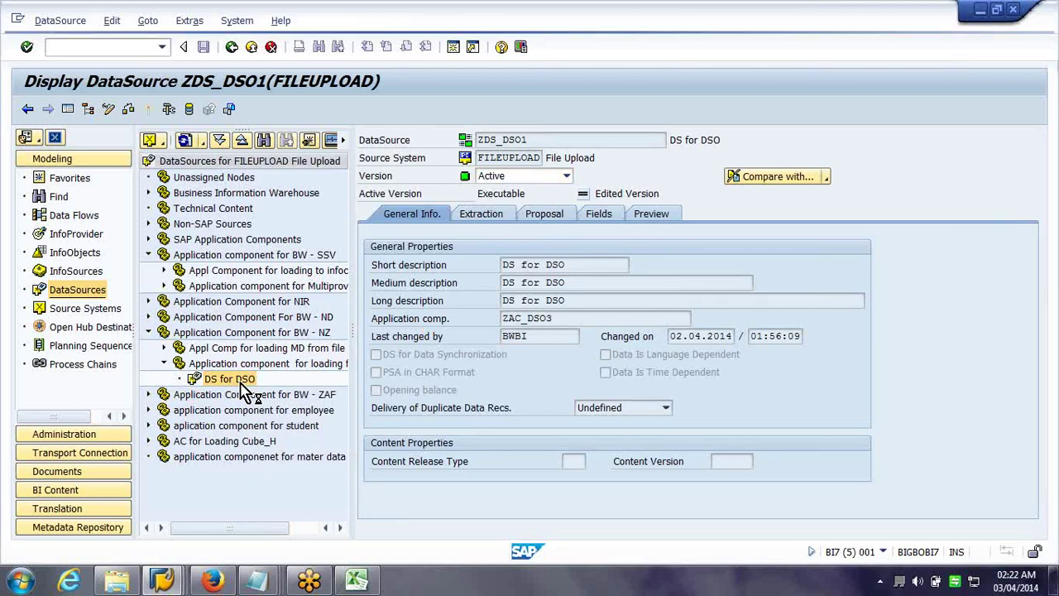
pyautogui.rightClick(244, 389)
pyautogui.click(302, 219)
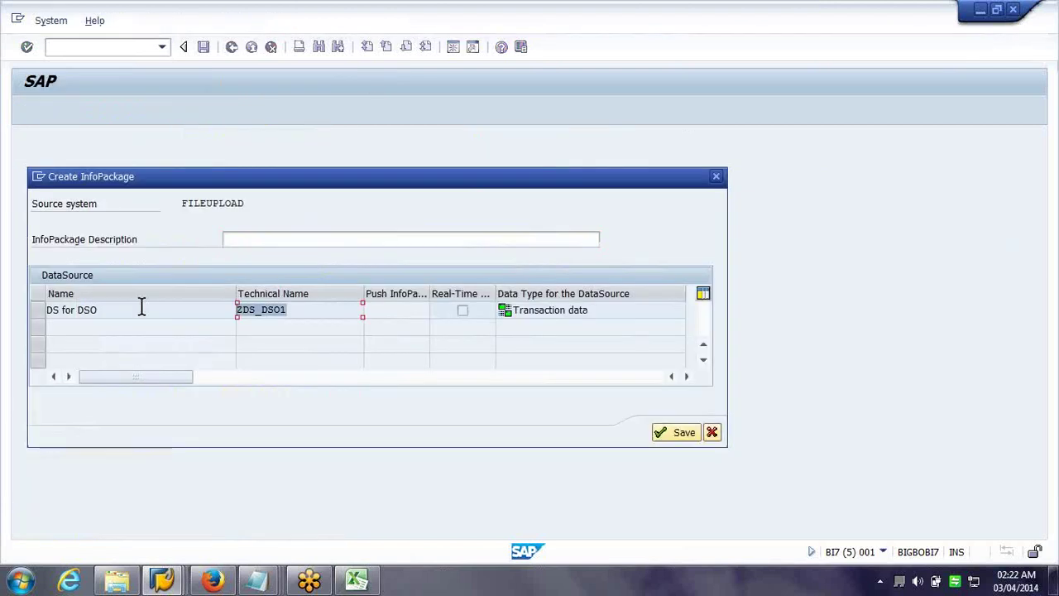
pyautogui.click(250, 240)
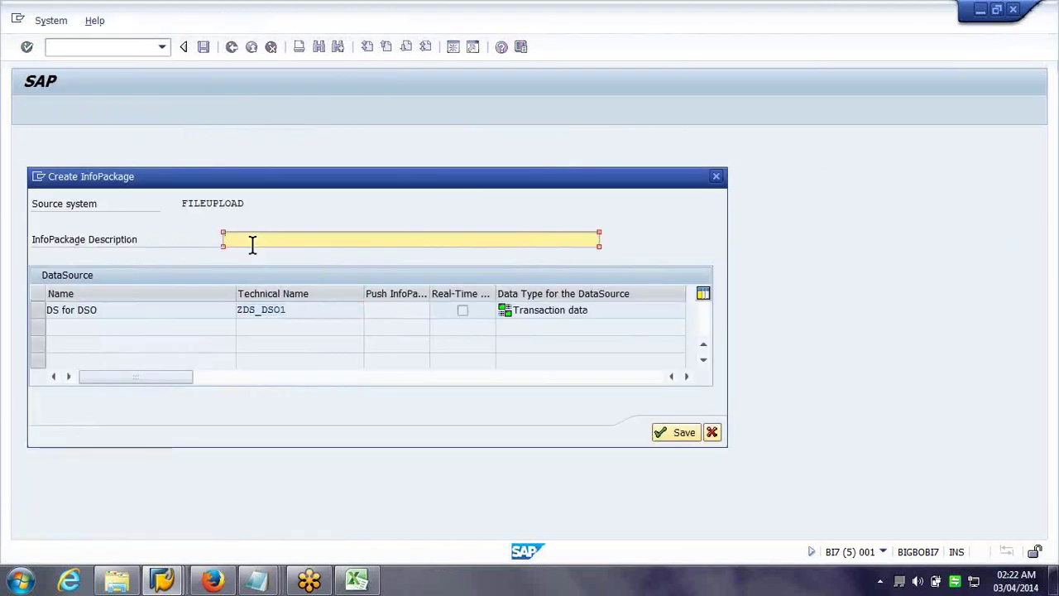
pyautogui.write('ZDS_DSO1')
pyautogui.click(672, 435)
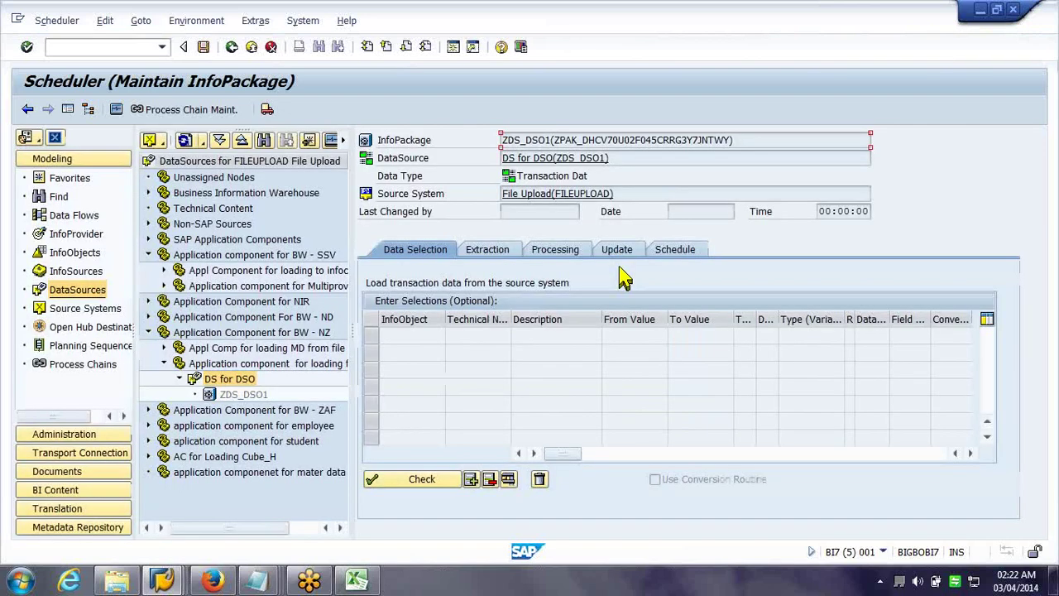
# Run the InfoPackage's data load immediately, check its request status in the monitor, and return to the DataSource tree
pyautogui.click(677, 252)
pyautogui.click(461, 409)
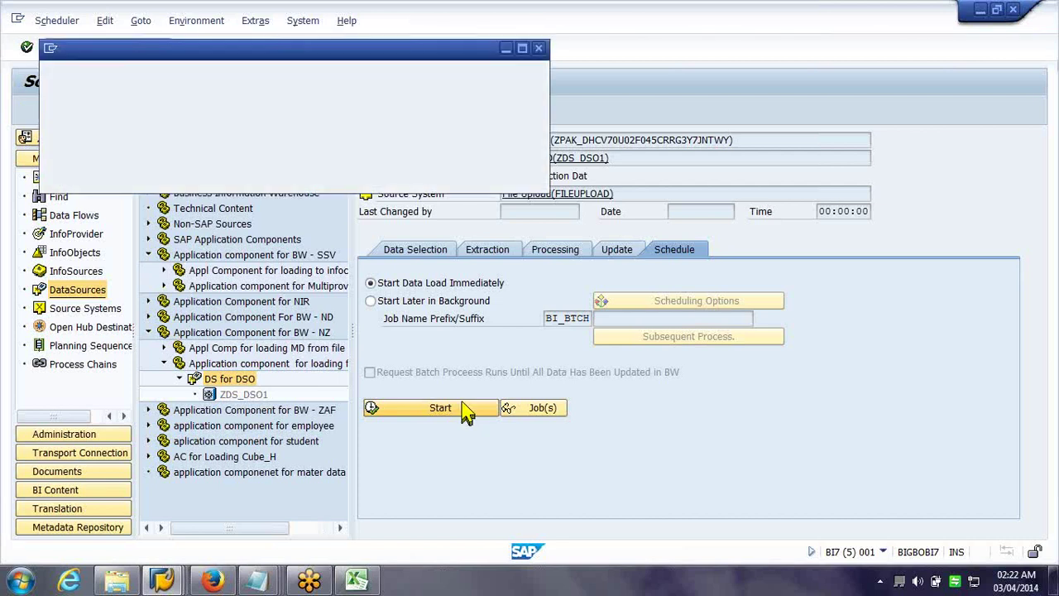
pyautogui.click(540, 48)
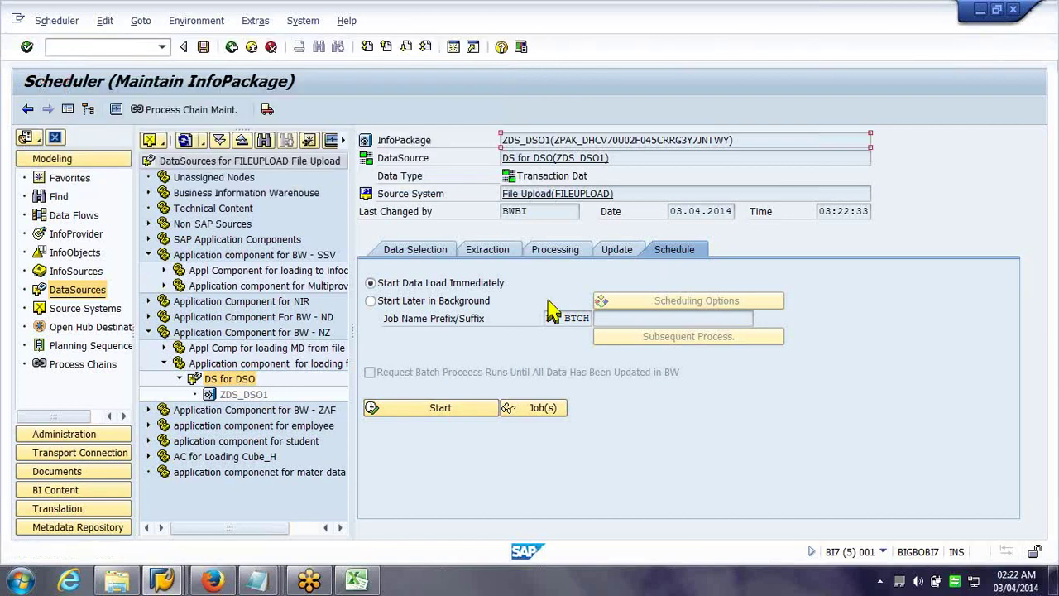
pyautogui.click(183, 140)
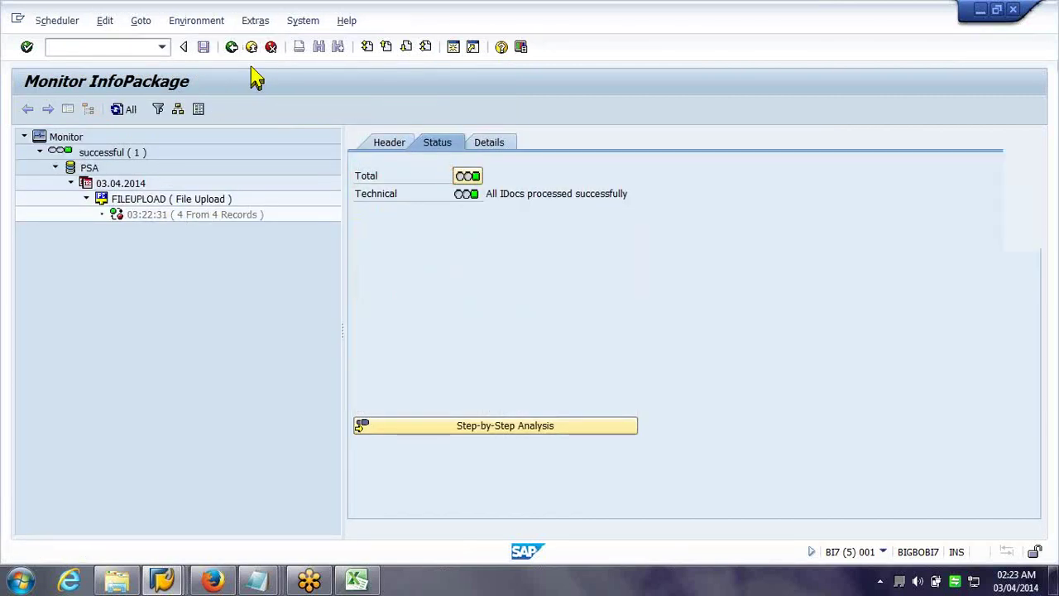
pyautogui.click(251, 47)
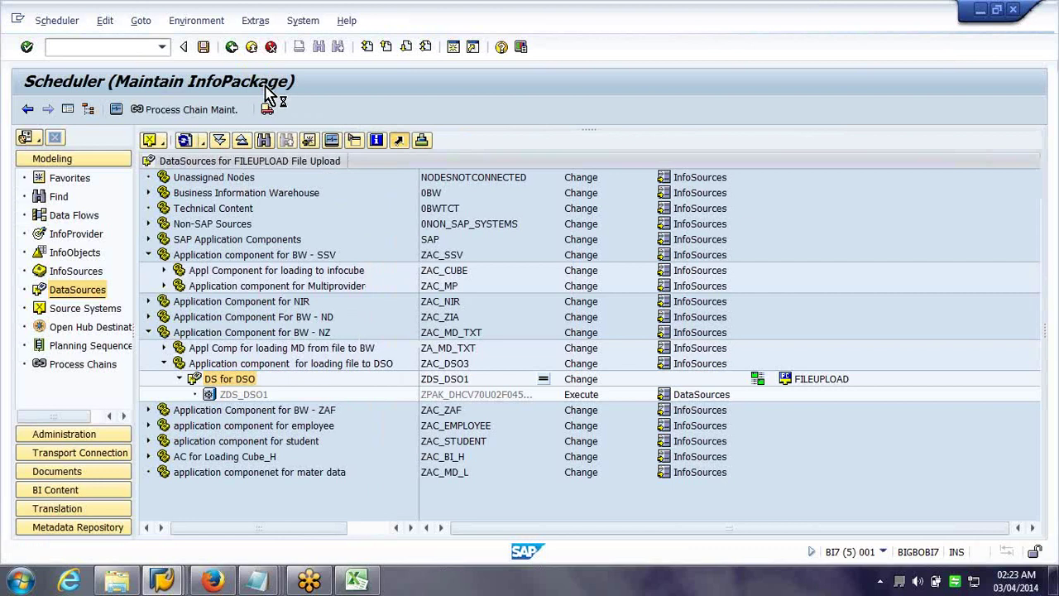
# Create a transformation from DS for DSO to the DataStore object ZZDSO, activate it, and return to the DataSource tree
pyautogui.rightClick(251, 385)
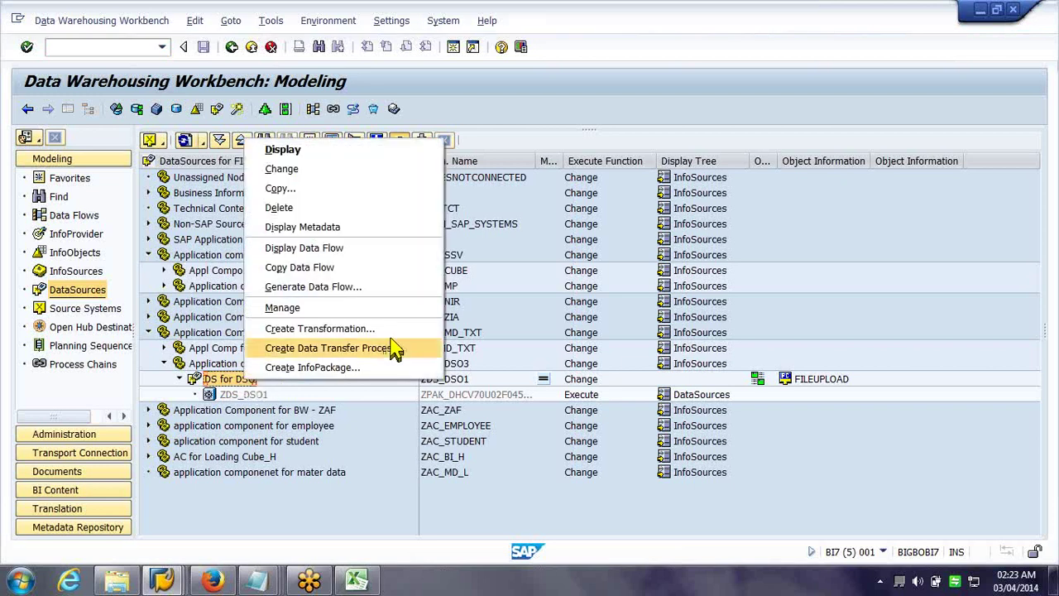
pyautogui.click(416, 331)
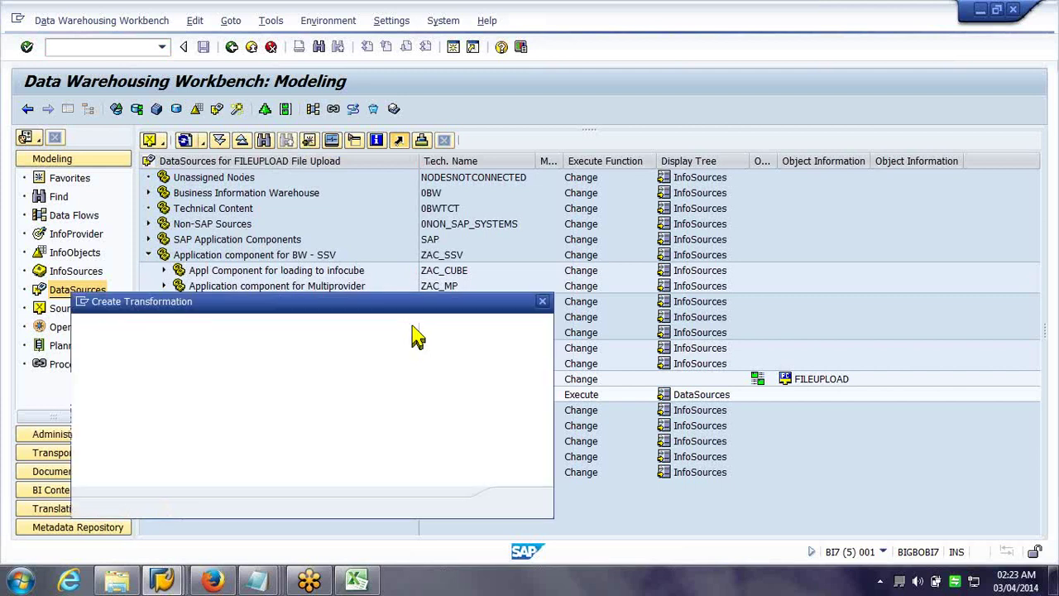
pyautogui.click(299, 347)
pyautogui.click(291, 376)
pyautogui.click(282, 364)
pyautogui.write('zzdso')
pyautogui.press('Return')
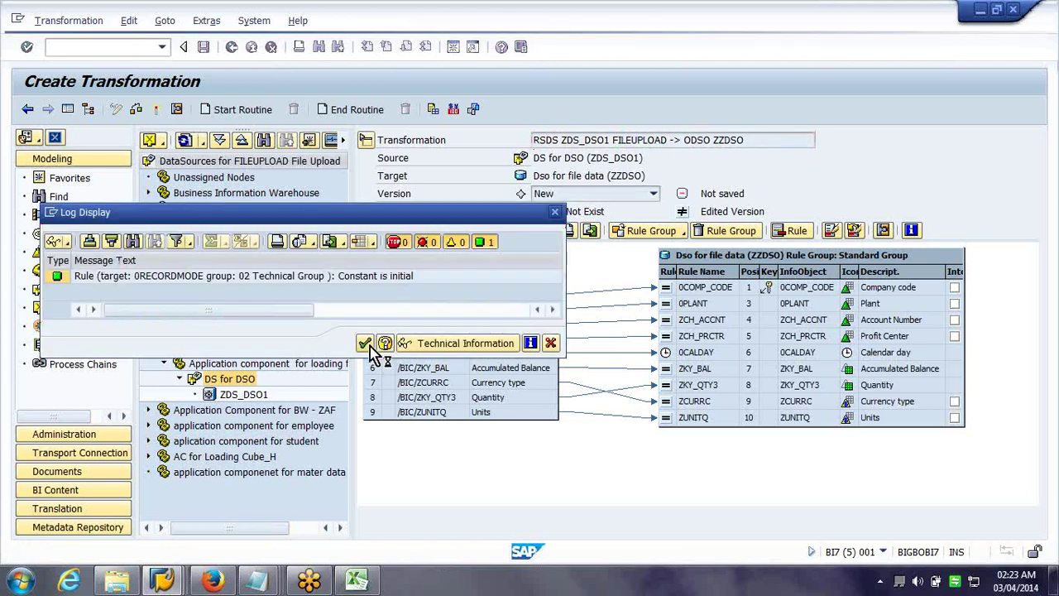
pyautogui.click(369, 346)
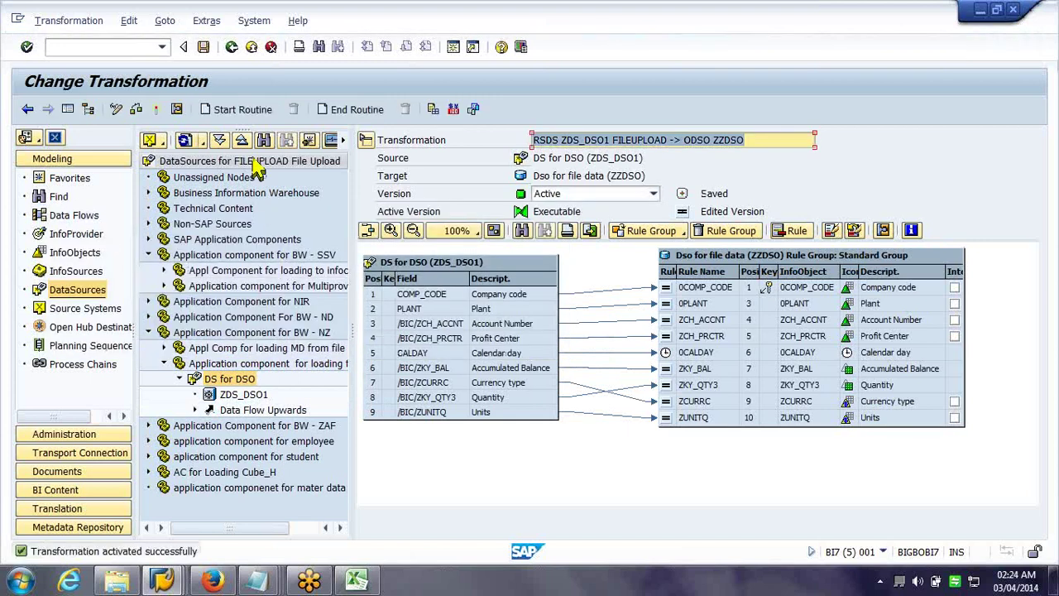
pyautogui.click(251, 47)
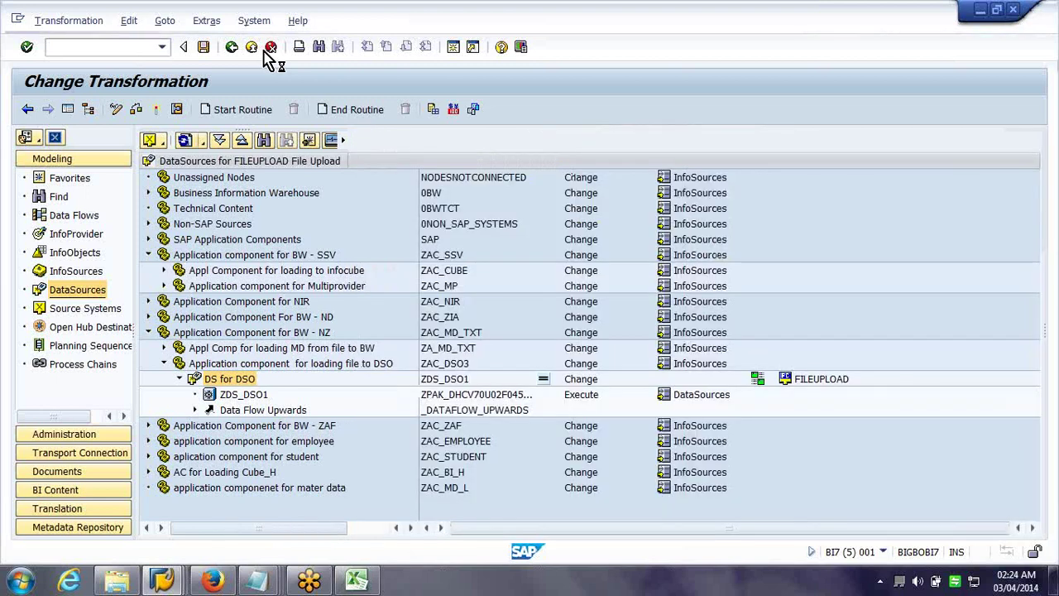
# Display the fields of DS for DSO, widen the InfoObject Template column to review its assignments, and return to the tree
pyautogui.doubleClick(218, 382)
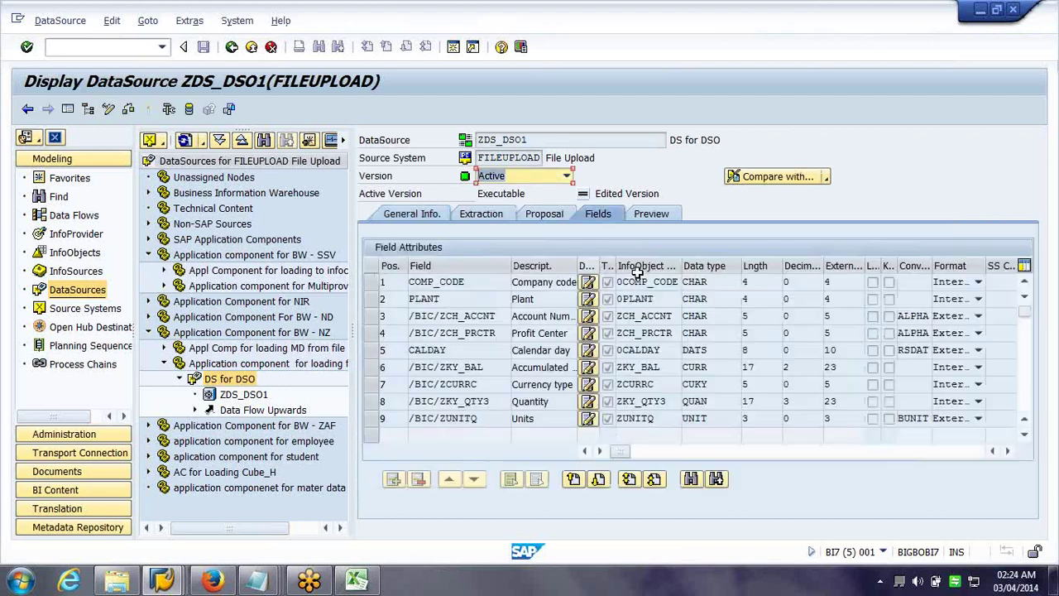
pyautogui.moveTo(771, 258); pyautogui.dragTo(770, 260)
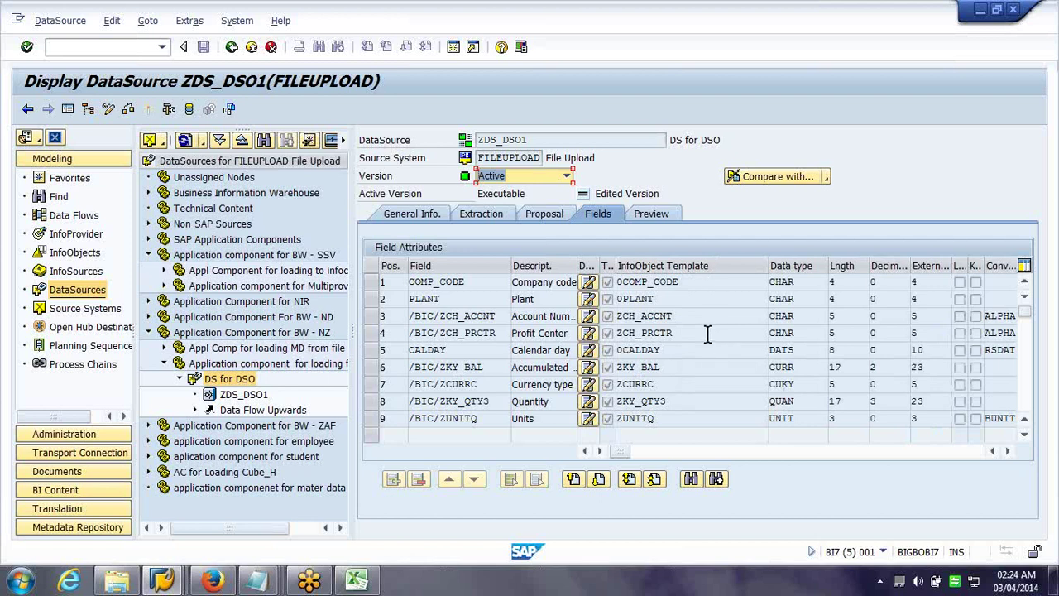
pyautogui.click(252, 47)
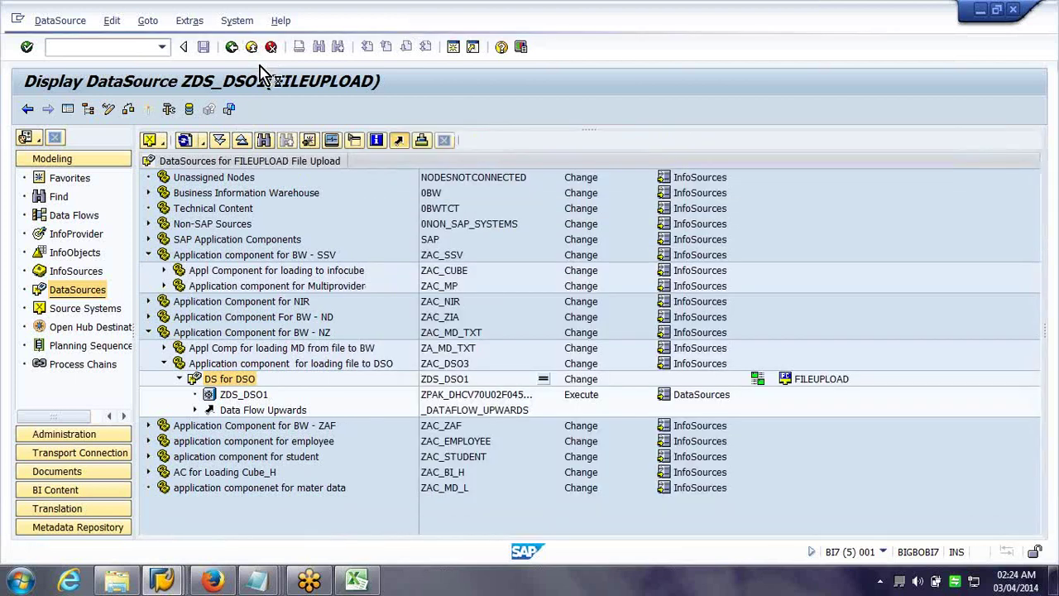
# Expand the upward data flow of DS for DSO, preview creating a data transfer process to ZZDSO, and cancel it
pyautogui.click(196, 410)
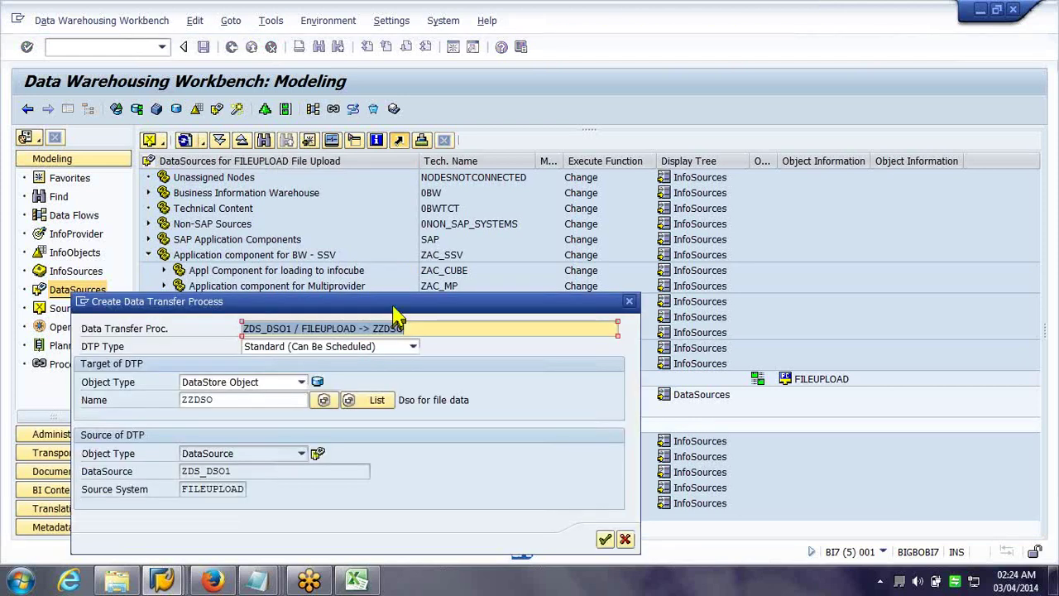
pyautogui.moveTo(394, 307); pyautogui.dragTo(339, 126)
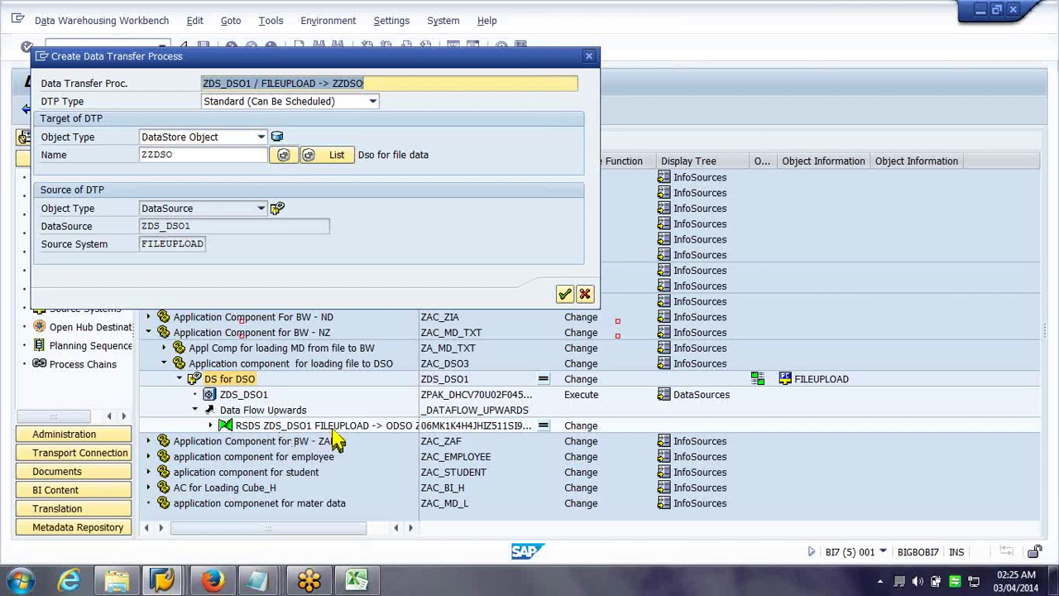
pyautogui.click(584, 296)
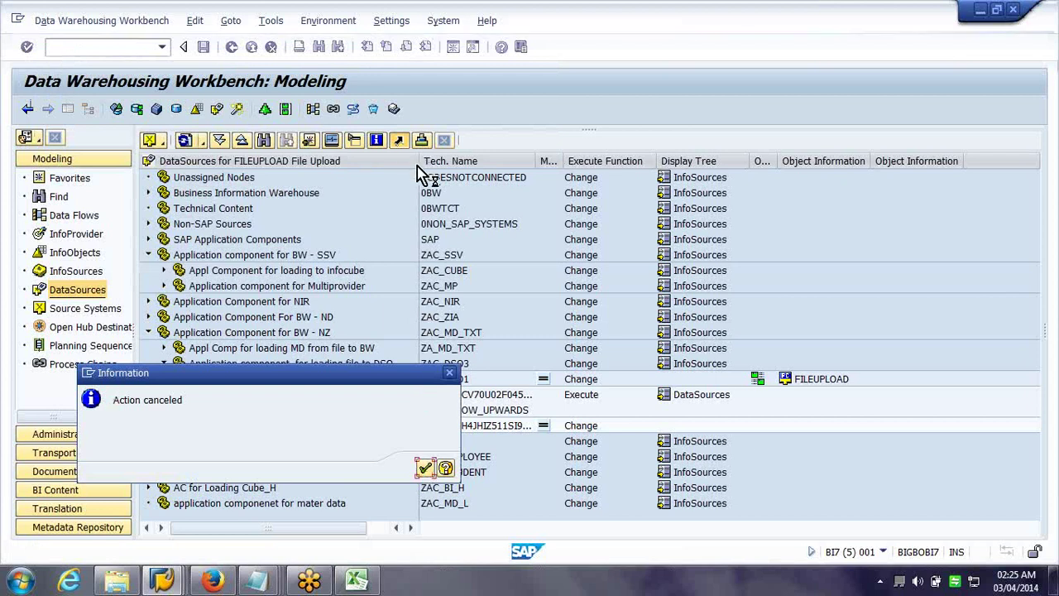
pyautogui.press('Return')
# Widen the tree's object name and technical name columns to show the full entries of the transformation under DS for DSO
pyautogui.moveTo(416, 164); pyautogui.dragTo(546, 161)
pyautogui.click(402, 426)
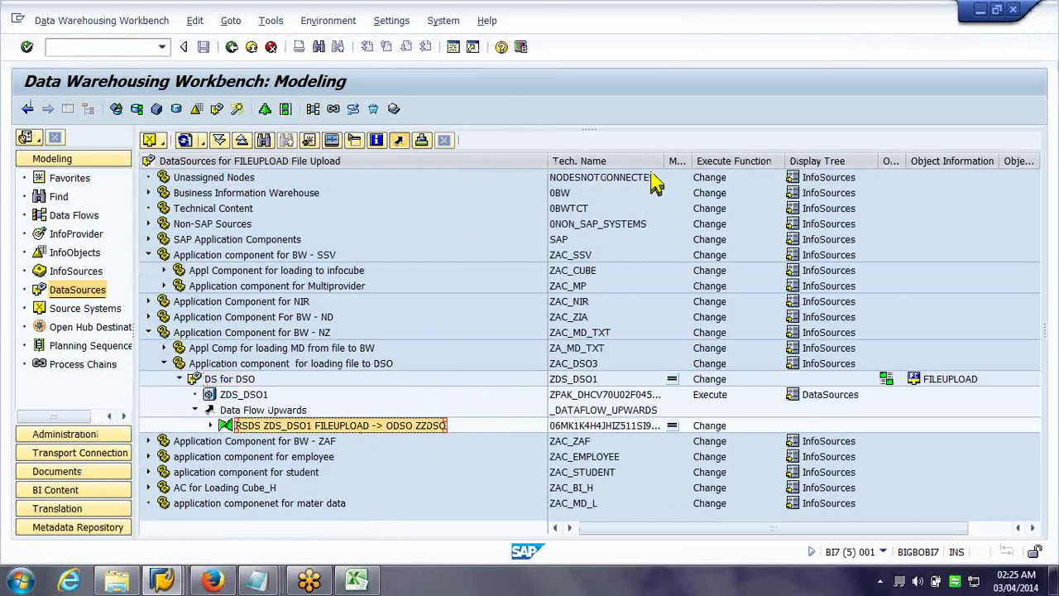
pyautogui.moveTo(659, 165); pyautogui.dragTo(797, 148)
pyautogui.doubleClick(339, 431)
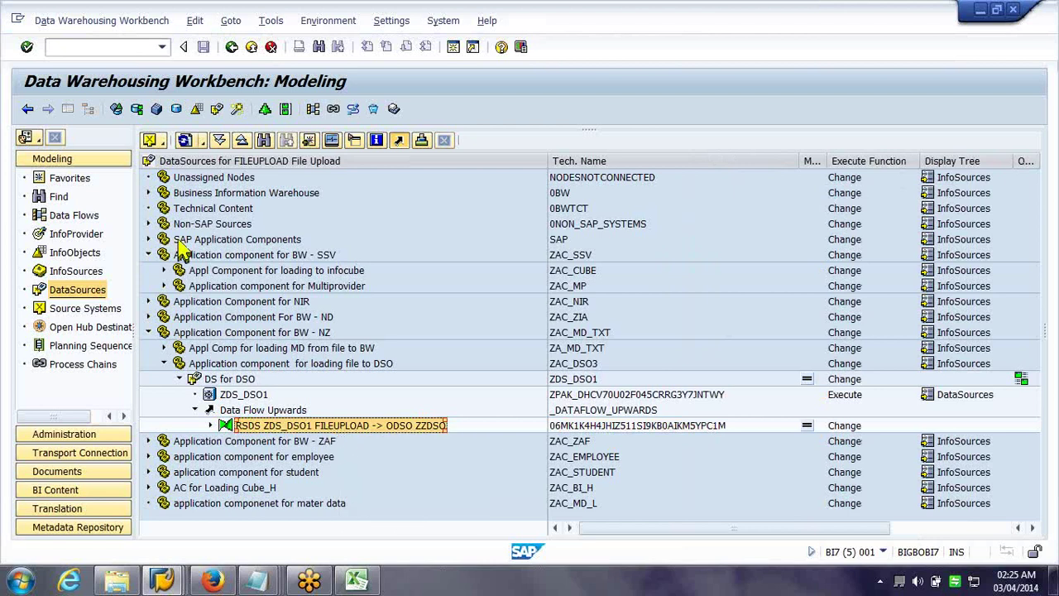
# Try to open the ABAP Dictionary (SE11) in a new session
pyautogui.click(126, 52)
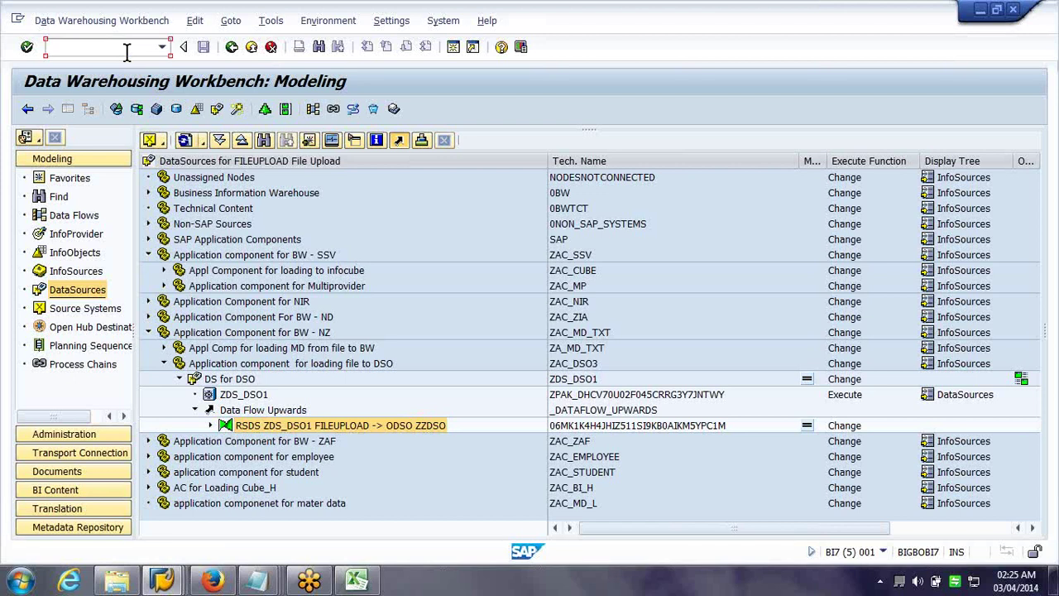
pyautogui.write('/ose11')
pyautogui.press('Return')
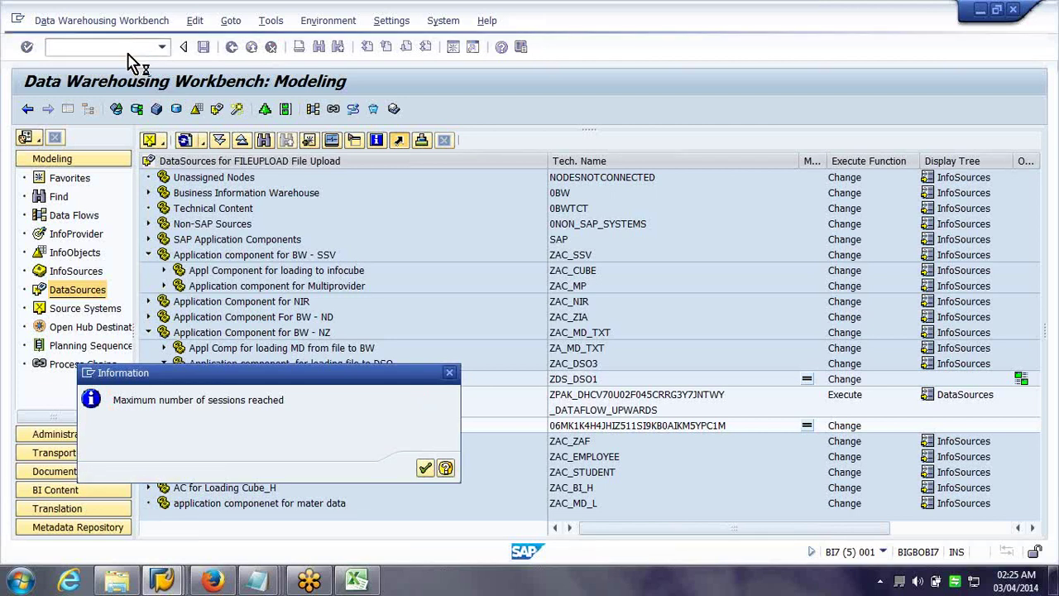
# In the session showing the InfoObjects tree, open the ABAP Dictionary (SE11), display table TADIR, and call up its contents
pyautogui.click(164, 582)
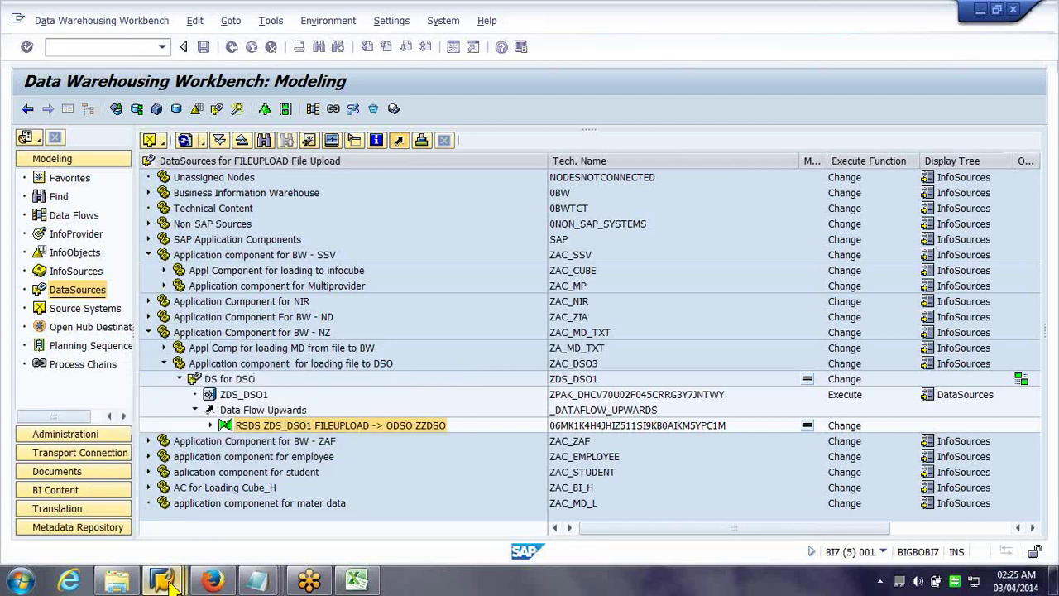
pyautogui.moveTo(165, 582)
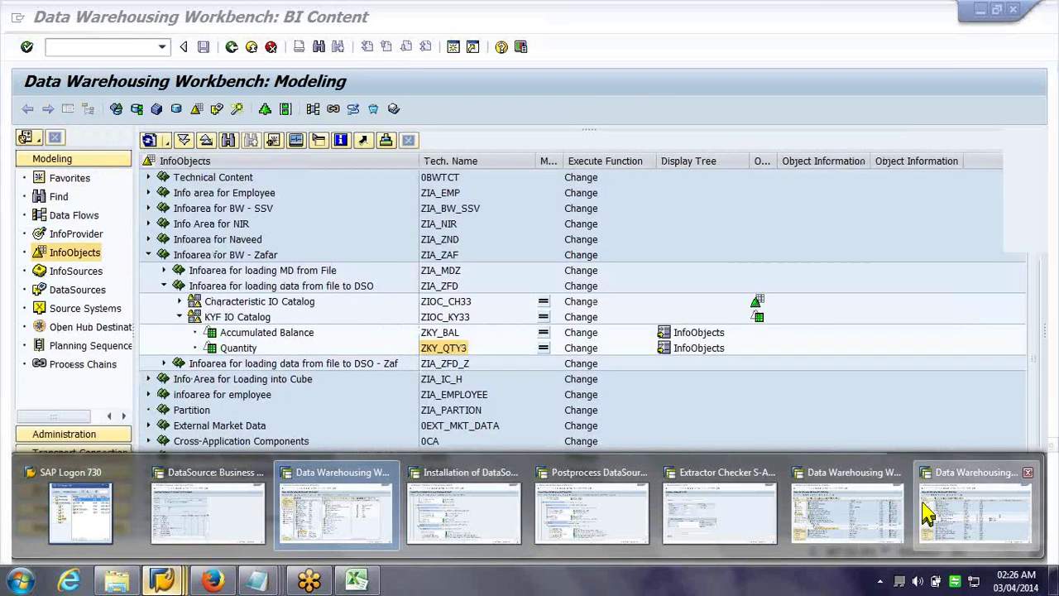
pyautogui.click(926, 513)
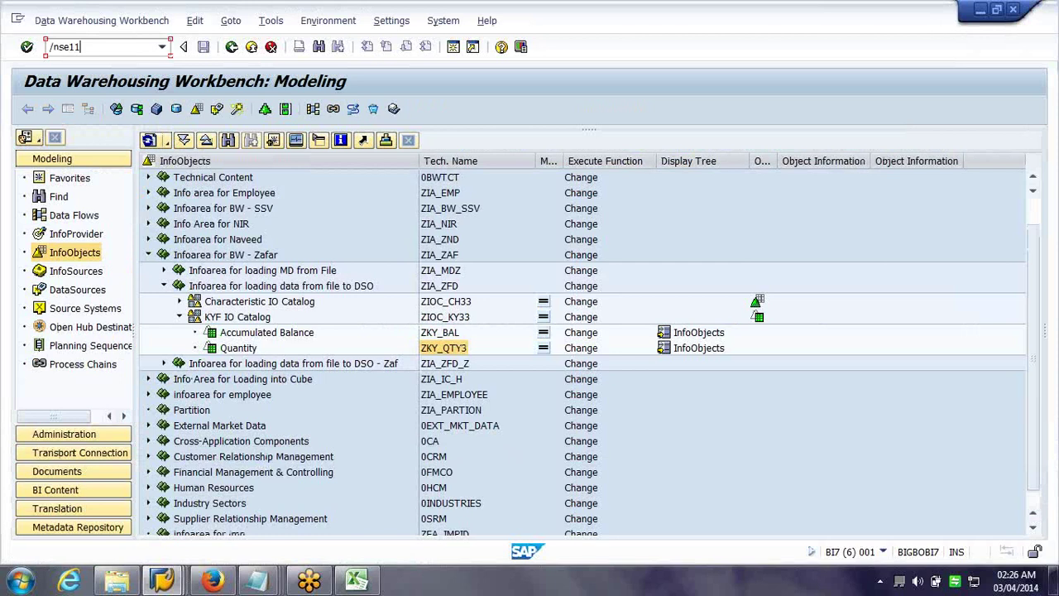
pyautogui.press('Return')
pyautogui.write('tadir')
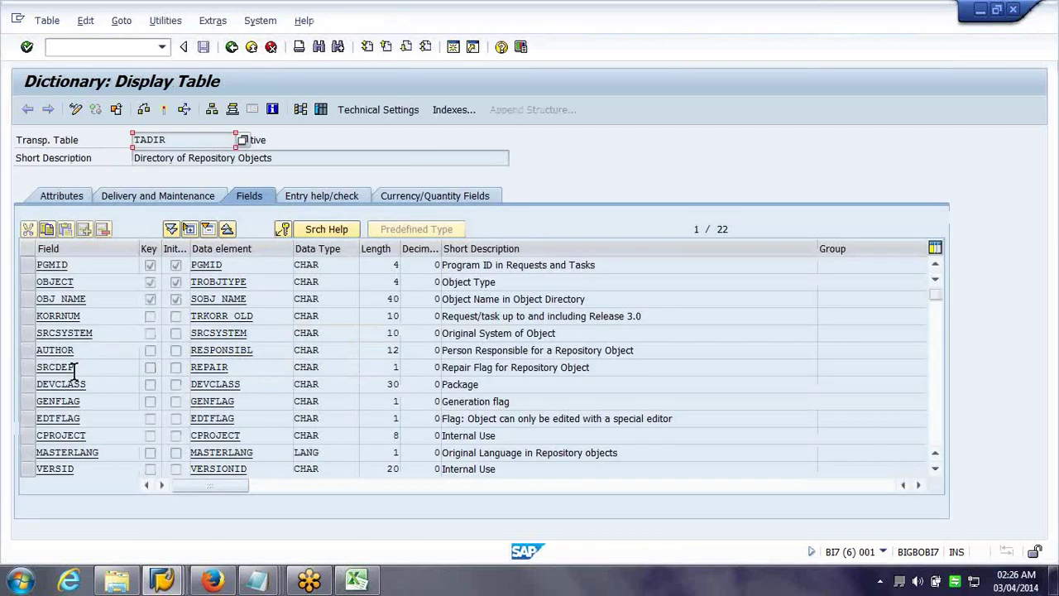
pyautogui.click(322, 114)
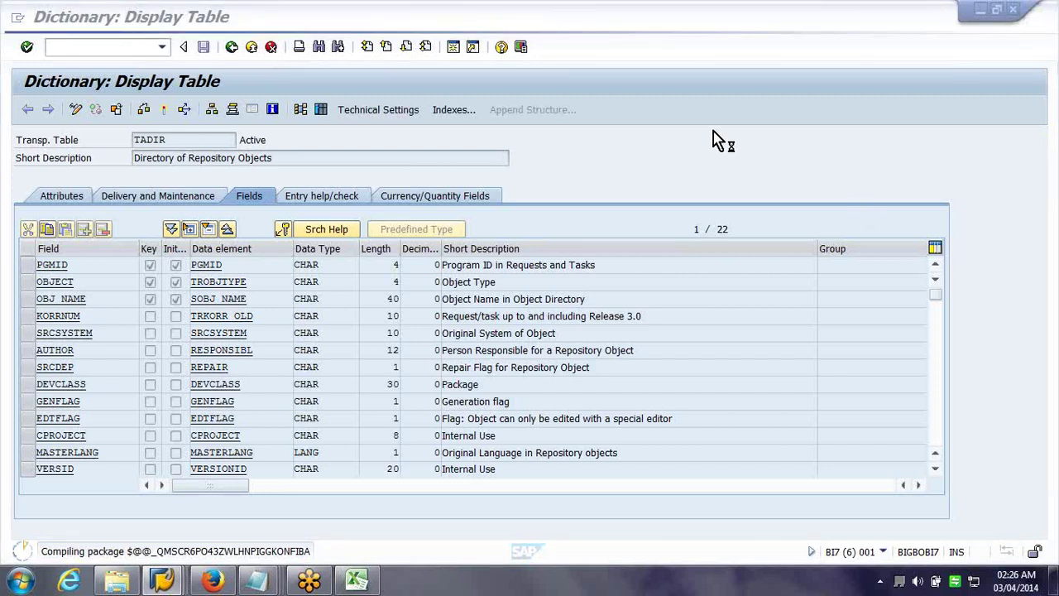
# In the SAP Easy Access session, open the ABAP Dictionary (SE11) and display table TLOGO
pyautogui.click(183, 583)
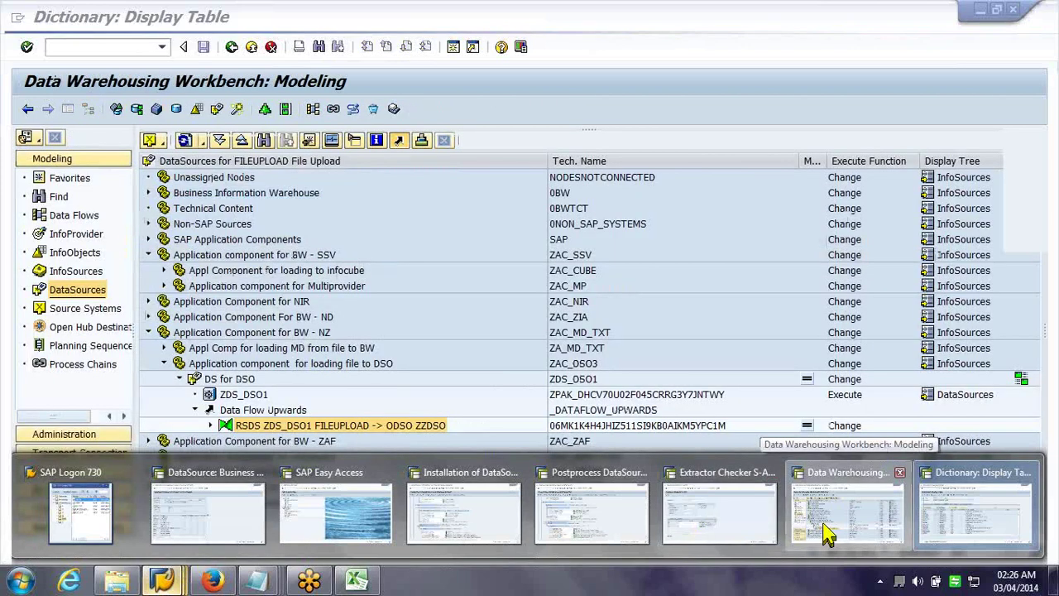
pyautogui.click(827, 534)
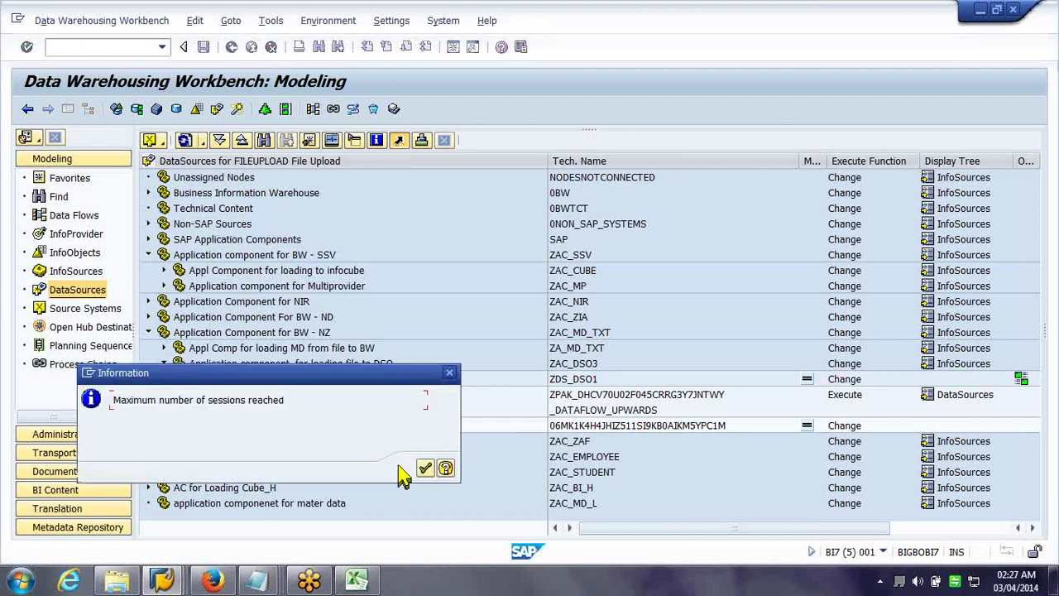
pyautogui.click(182, 579)
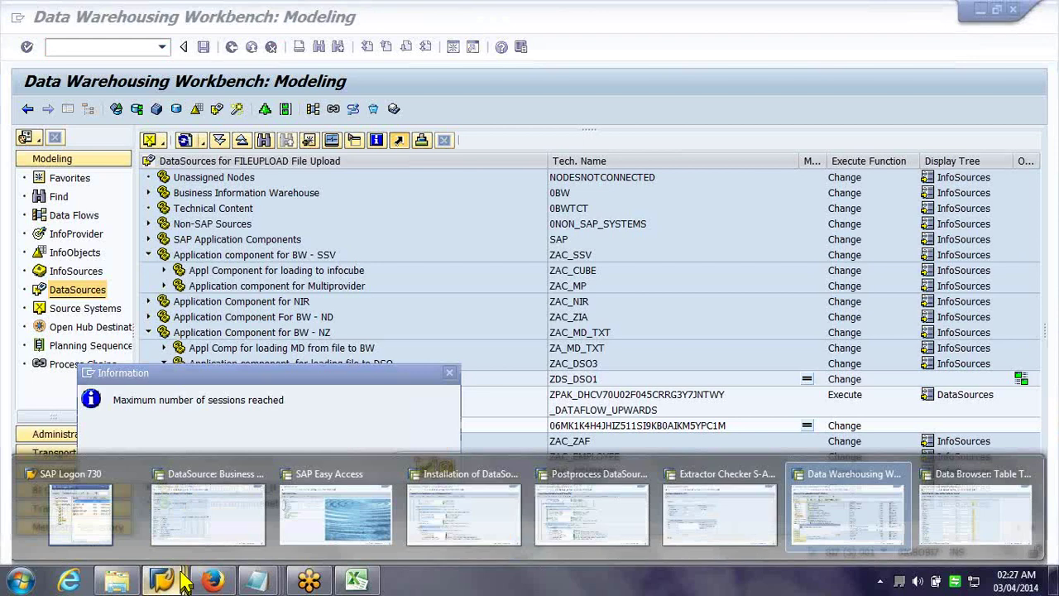
pyautogui.click(335, 513)
pyautogui.write('se11')
pyautogui.press('Return')
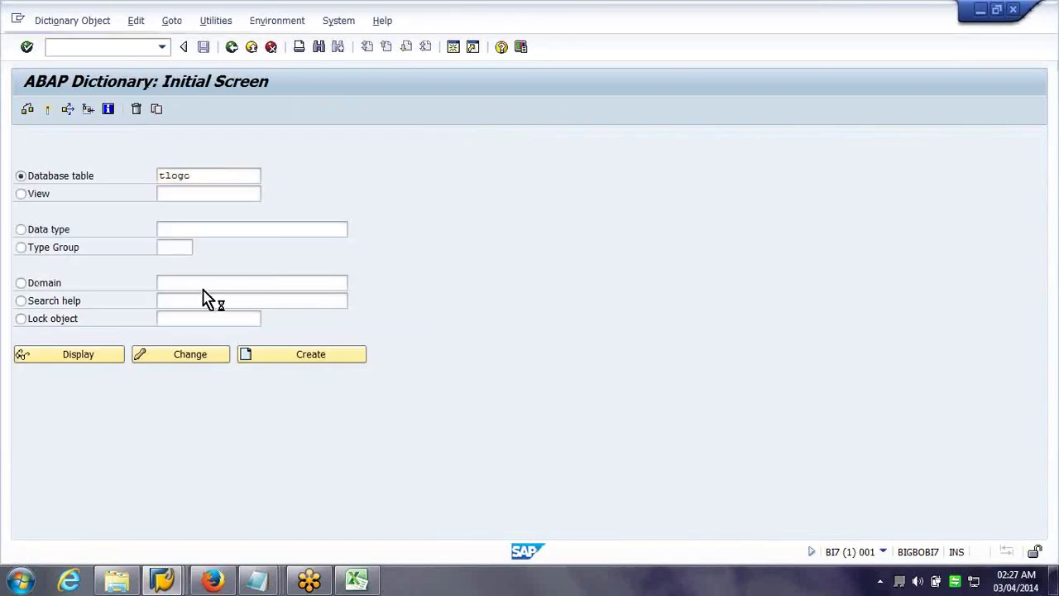
pyautogui.click(75, 354)
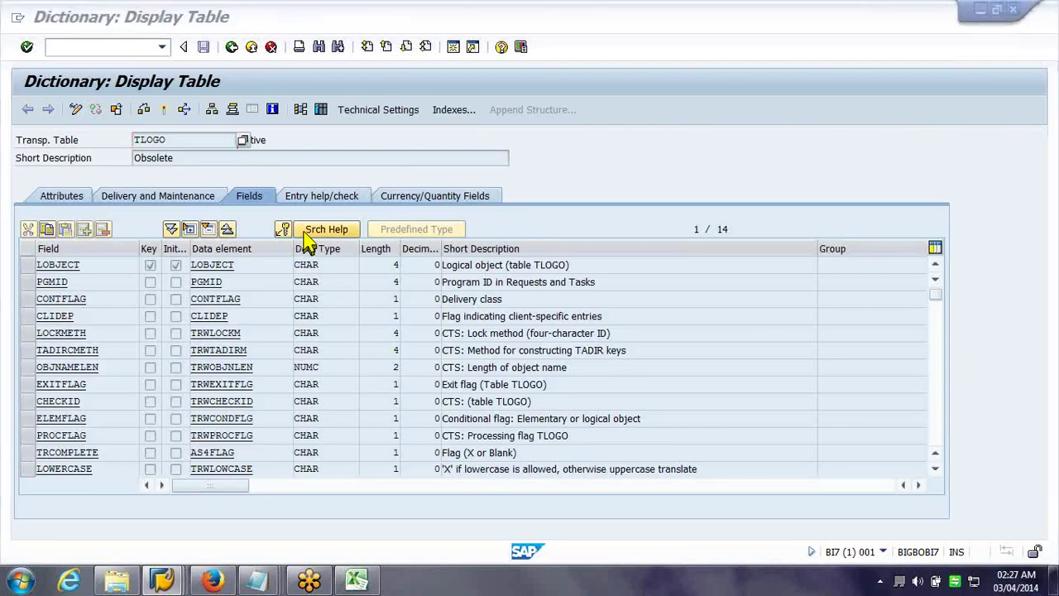
# Return to the TADIR session, list the table's entries, and examine the columns of the CODE_COMPOSER row
pyautogui.hotkey('alt', 'Tab')
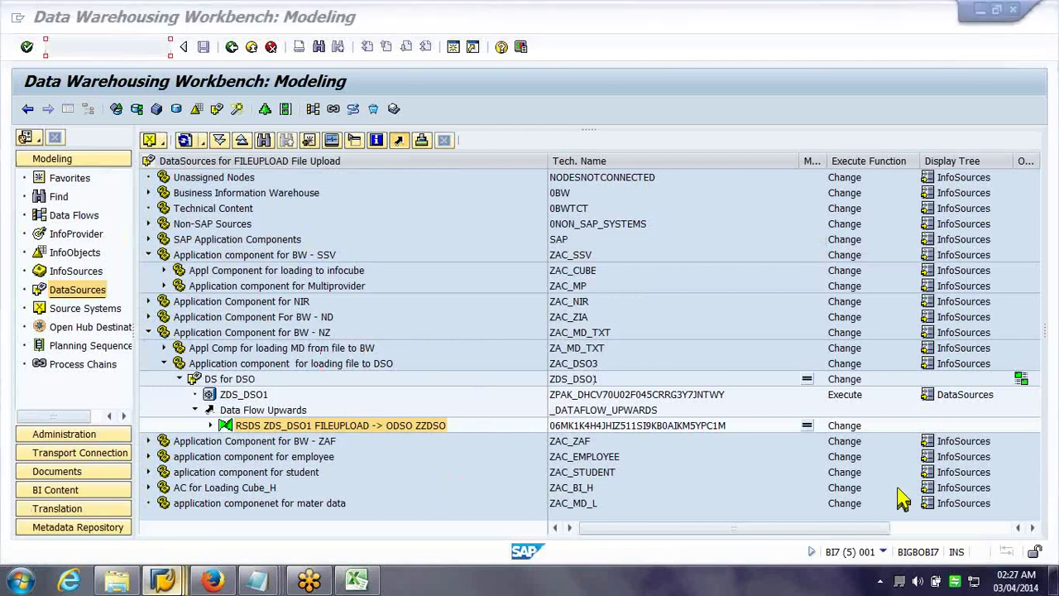
pyautogui.hotkey('alt', 'Tab')
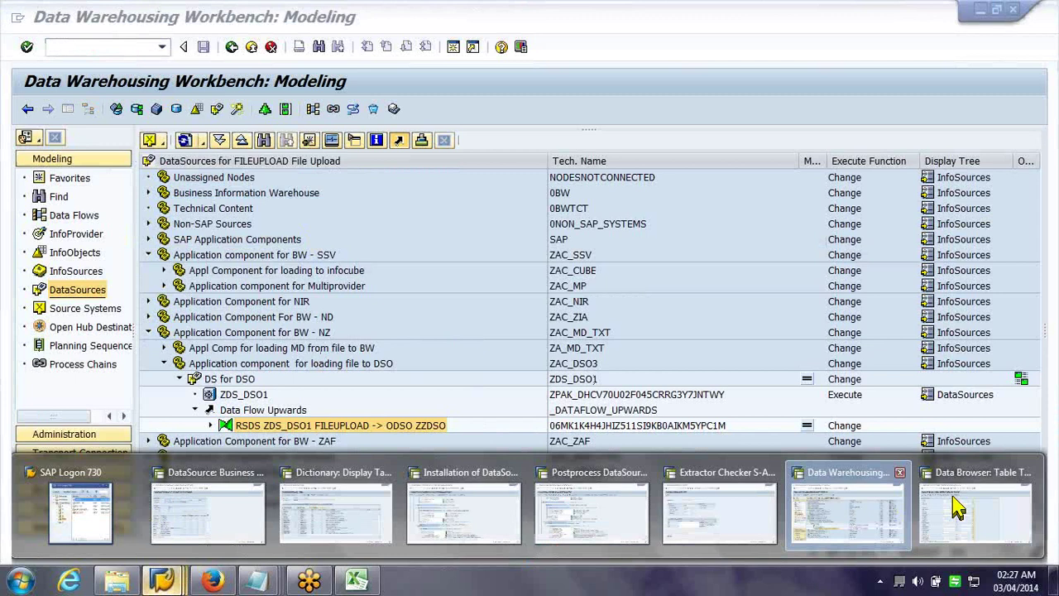
pyautogui.click(955, 507)
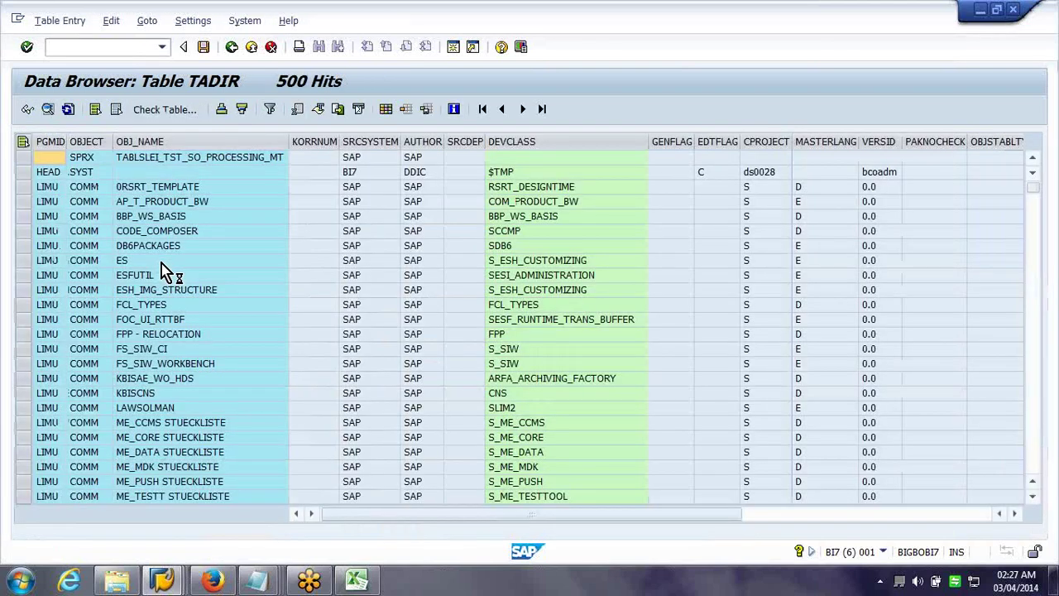
pyautogui.click(94, 232)
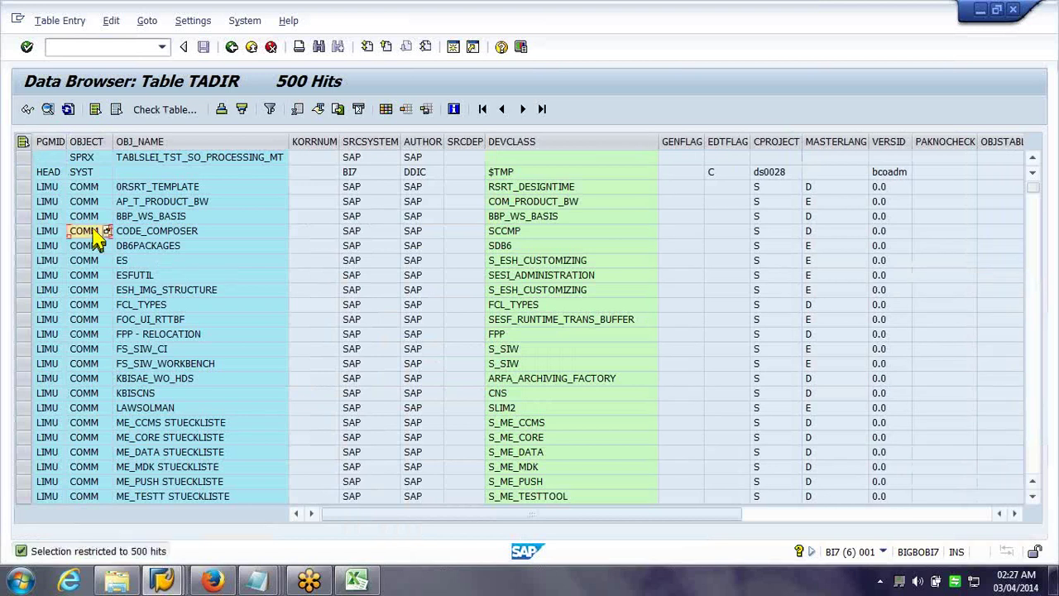
pyautogui.press('Tab')
pyautogui.press('Tab')
pyautogui.press('Tab')
pyautogui.press('Tab')
pyautogui.press('Tab')
pyautogui.press('Tab')
pyautogui.press('Tab')
pyautogui.press('Tab')
pyautogui.press('Tab')
pyautogui.press('Tab')
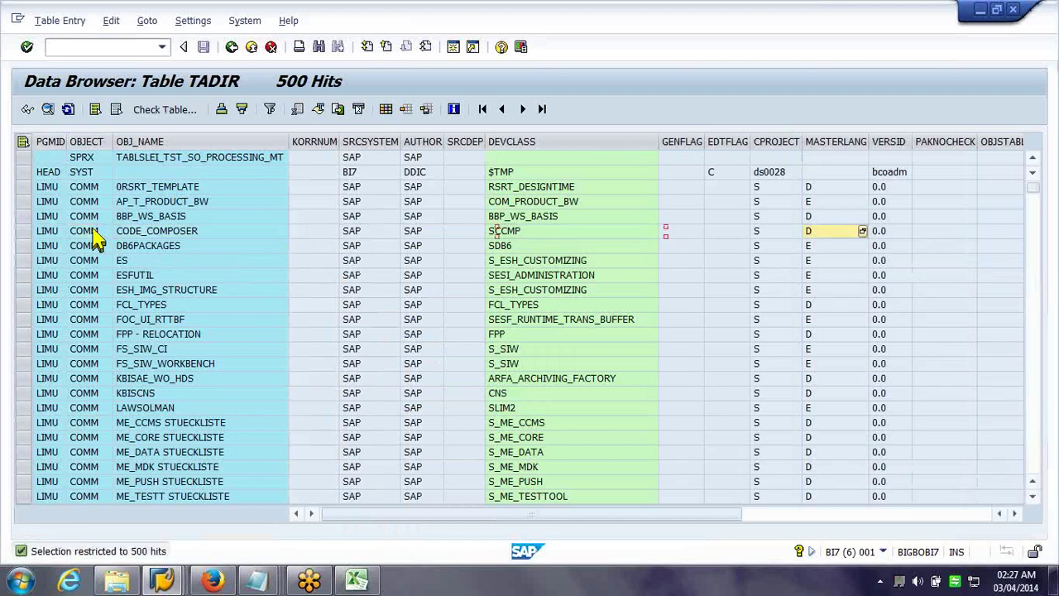
pyautogui.press('Tab')
pyautogui.press('Tab')
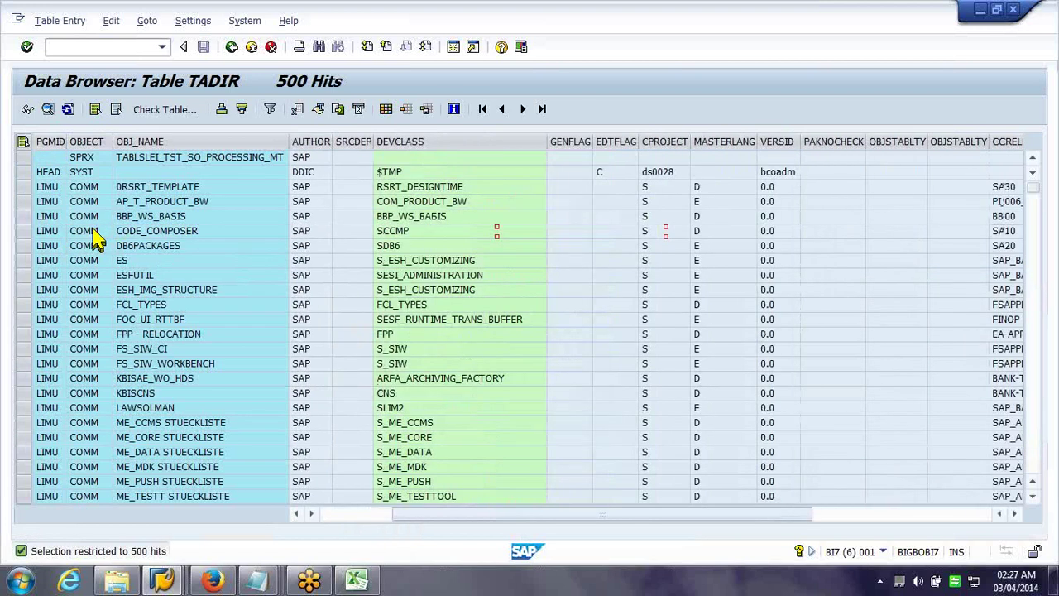
pyautogui.press('Tab')
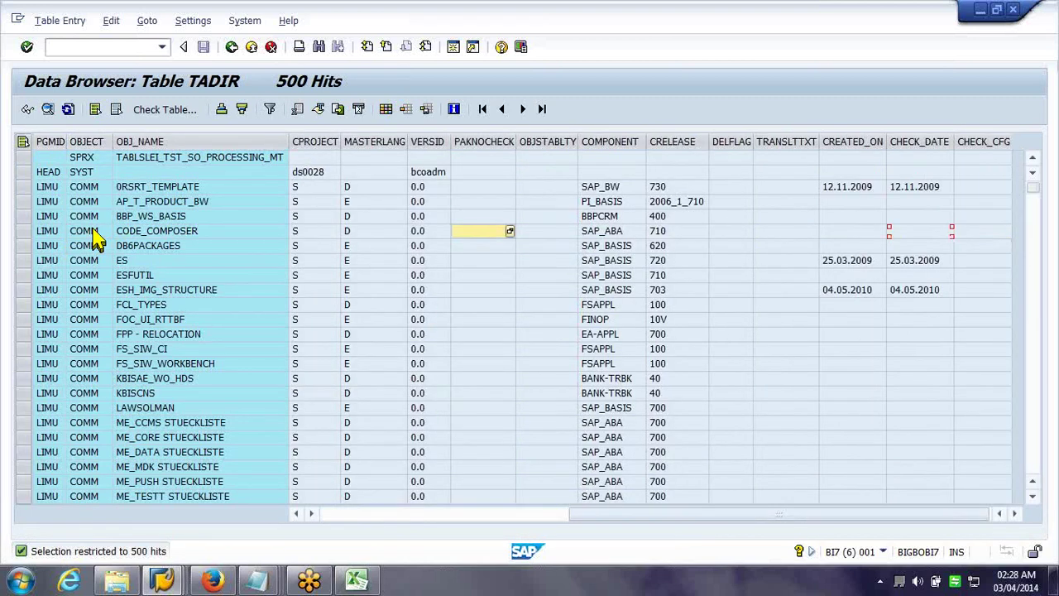
# Read the field help for TADIR's OBJECT column and display its technical information
pyautogui.click(86, 216)
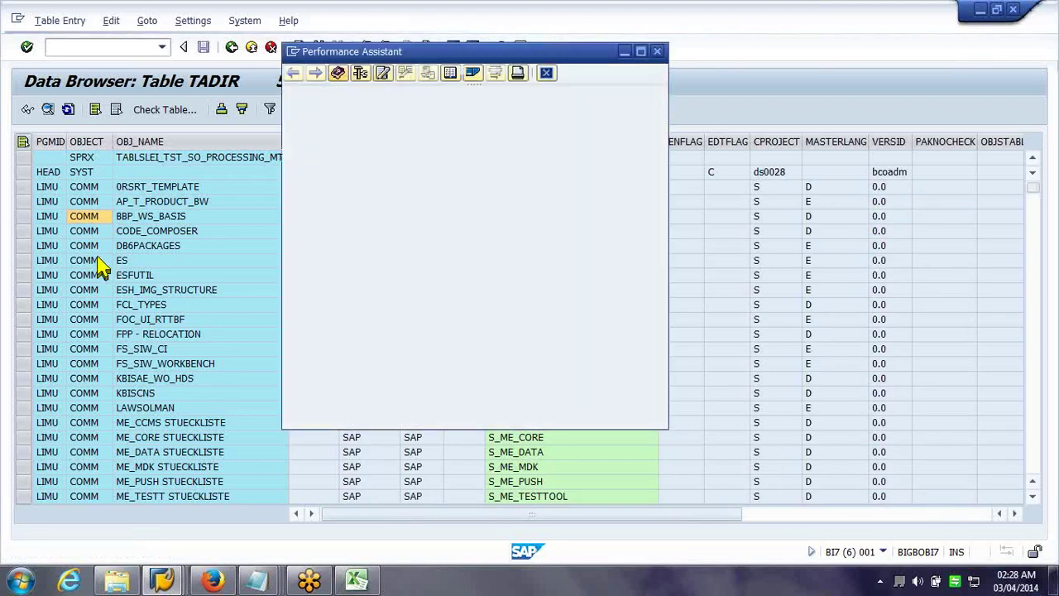
pyautogui.moveTo(662, 240); pyautogui.dragTo(665, 356)
pyautogui.click(666, 302)
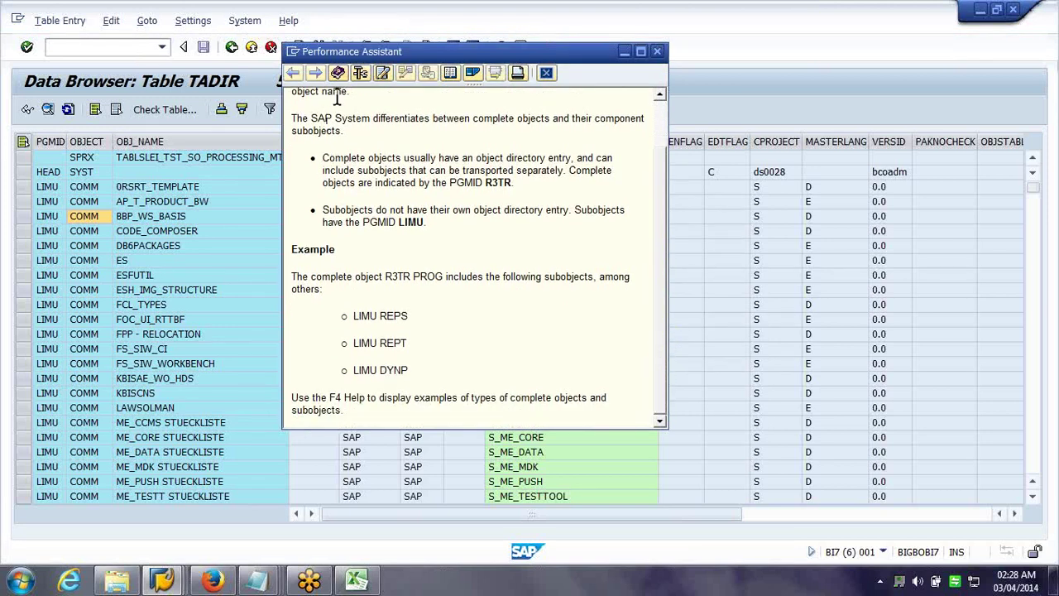
pyautogui.click(358, 75)
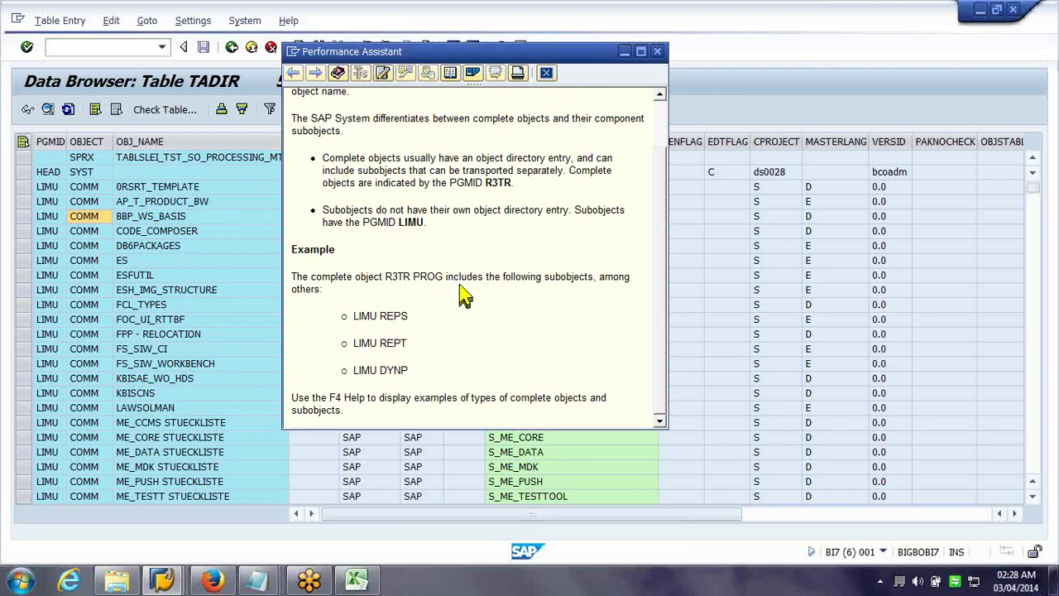
pyautogui.click(382, 72)
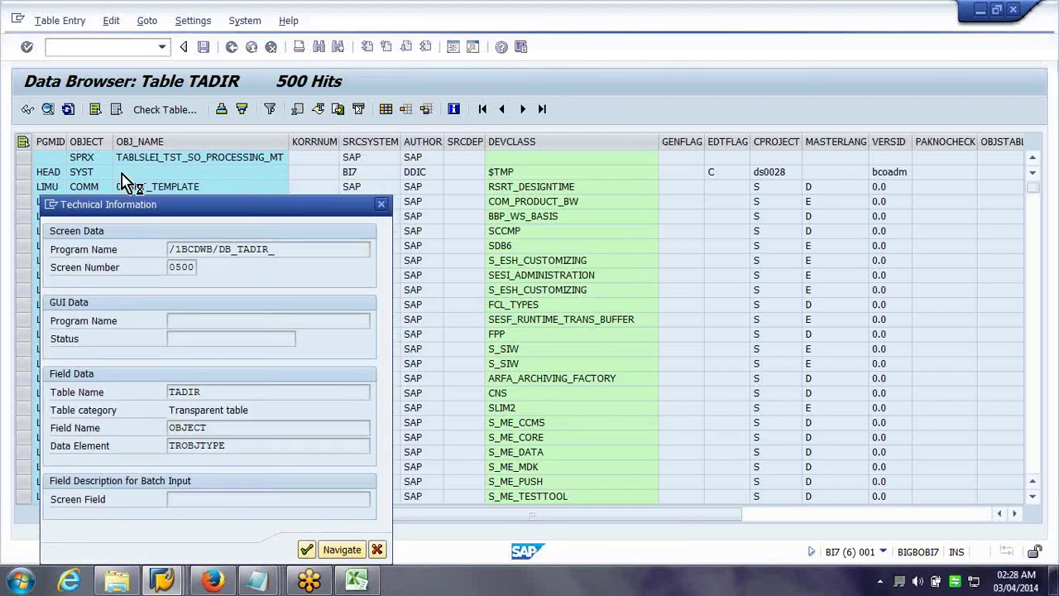
pyautogui.press('Return')
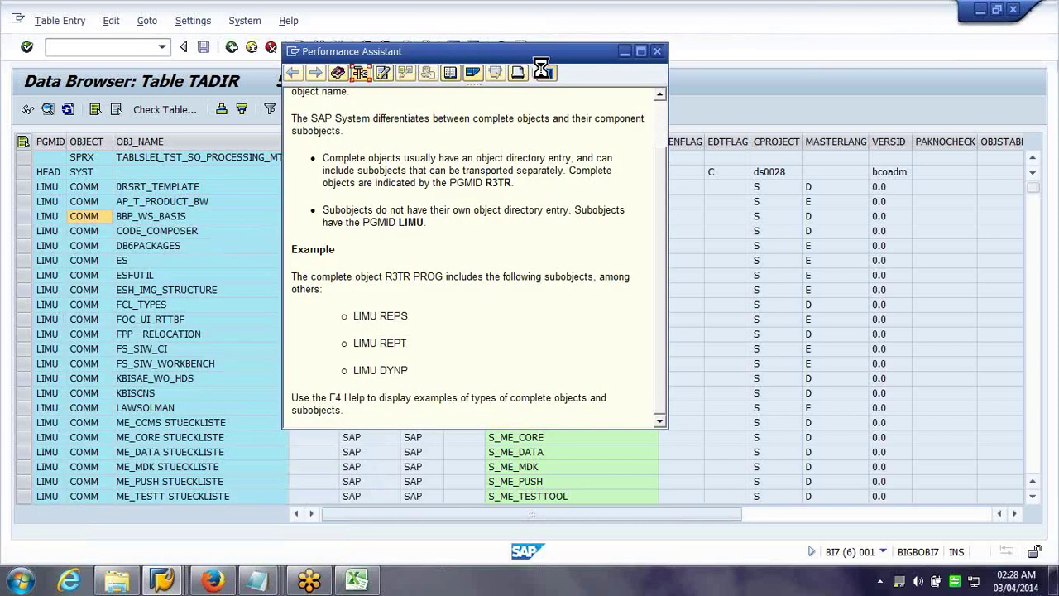
# Display the possible object types for the AP_T_PRODUCT_BW row's OBJECT field and browse down the LIMU list
pyautogui.click(82, 201)
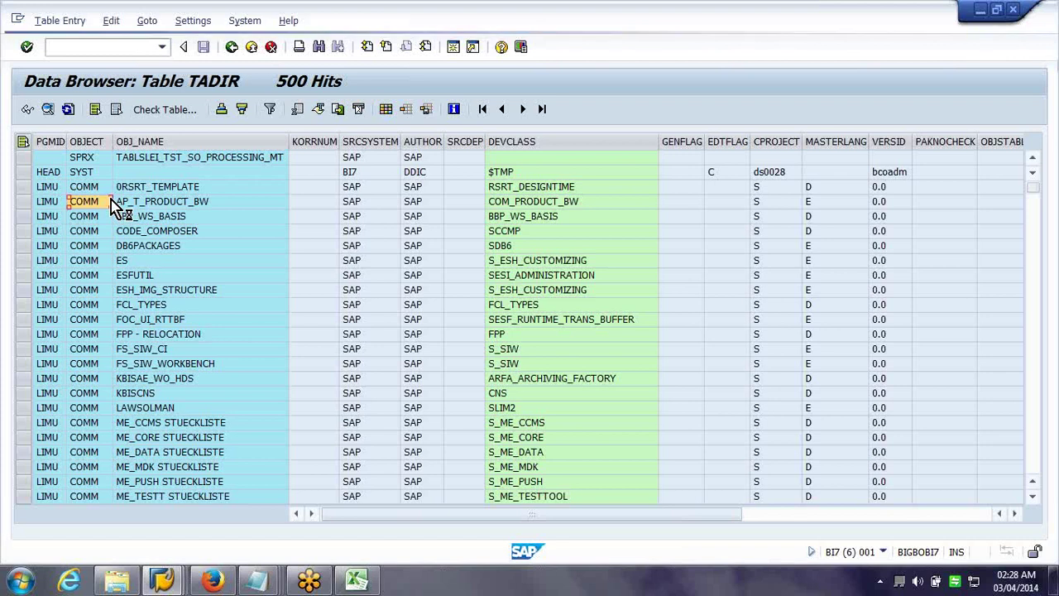
pyautogui.press('F4')
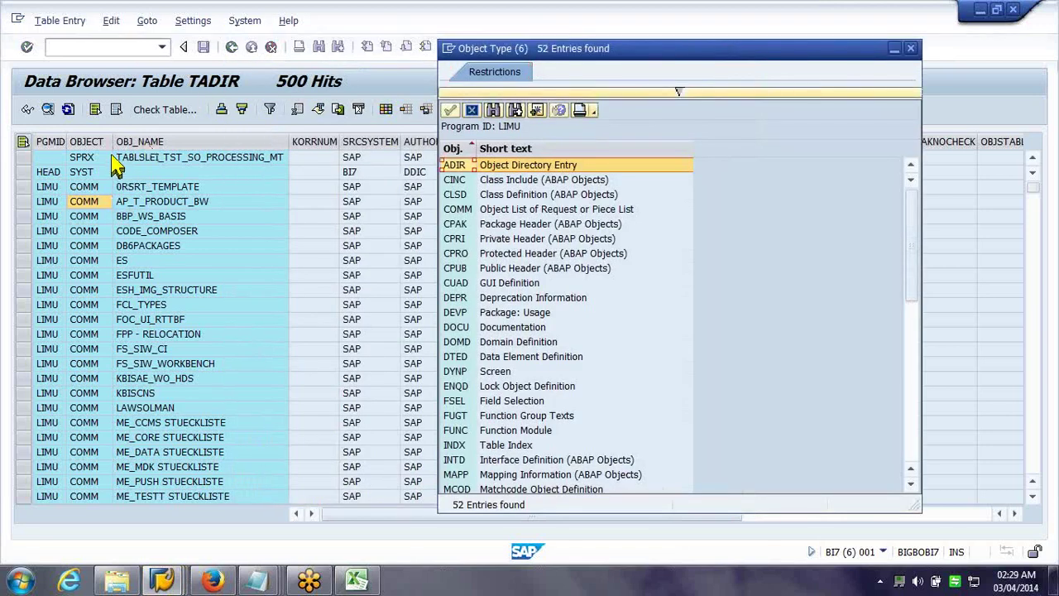
pyautogui.click(447, 283)
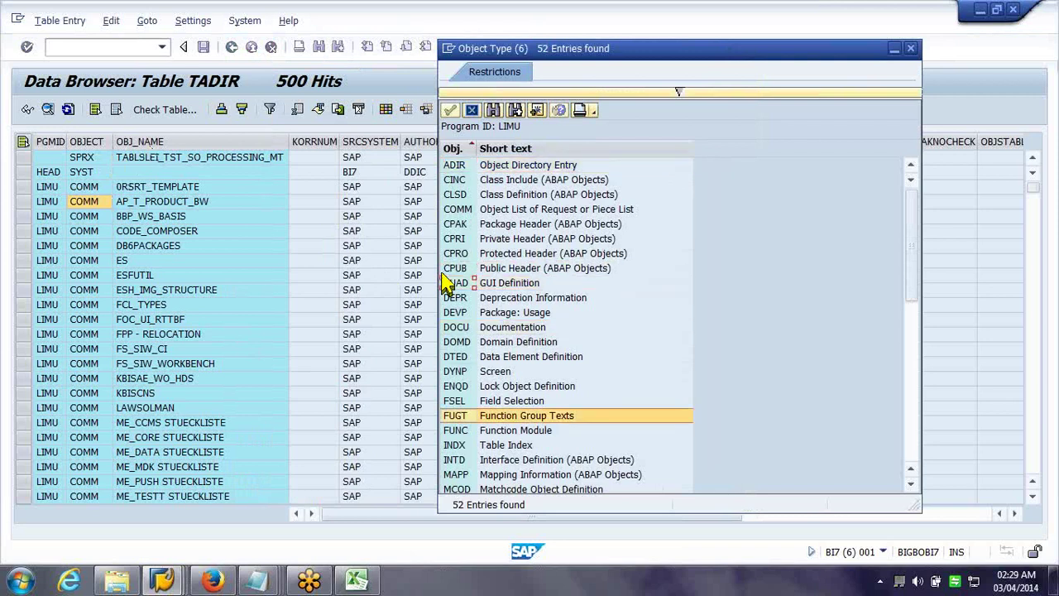
pyautogui.press('Down')
pyautogui.press('Down')
pyautogui.press('Down')
pyautogui.press('Down')
pyautogui.press('Down')
pyautogui.press('Down')
pyautogui.press('Down')
pyautogui.press('Down')
pyautogui.press('Down')
pyautogui.press('Down')
pyautogui.press('Down')
pyautogui.press('Down')
pyautogui.press('Down')
pyautogui.press('Down')
pyautogui.press('Down')
pyautogui.press('Down')
pyautogui.press('Down')
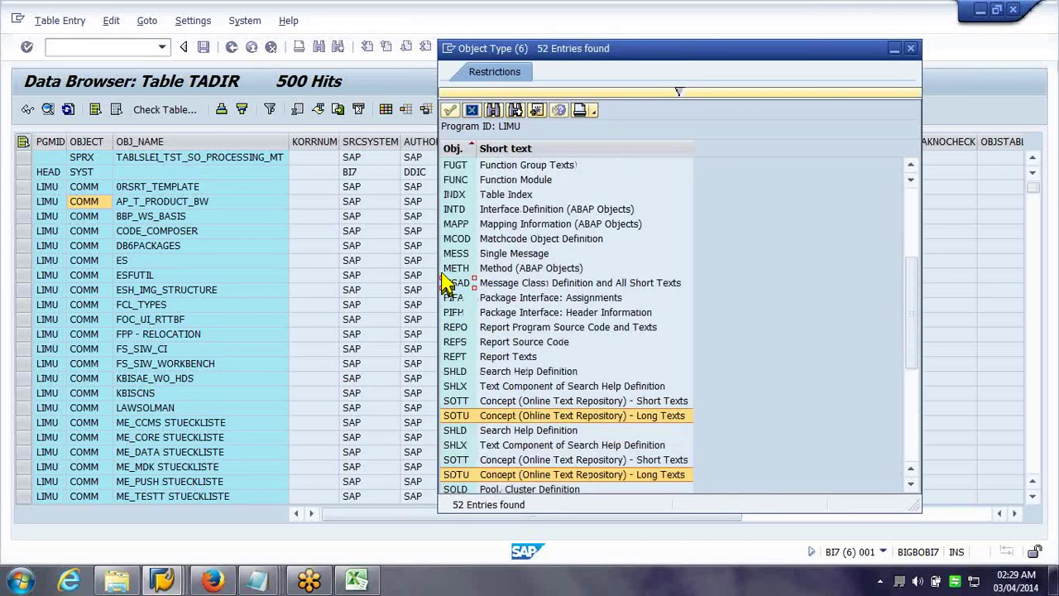
pyautogui.press('Down')
pyautogui.press('Down')
pyautogui.press('Down')
pyautogui.press('Down')
pyautogui.press('Down')
pyautogui.press('Down')
pyautogui.press('Down')
pyautogui.press('Down')
pyautogui.press('Down')
pyautogui.press('Down')
pyautogui.press('Down')
pyautogui.press('Down')
pyautogui.press('Down')
pyautogui.press('Down')
pyautogui.press('Down')
pyautogui.press('Down')
pyautogui.press('Down')
# Recheck the LIMU object types around Report Program Source Code and Texts (REPO), and close the value list
pyautogui.press('Up')
pyautogui.press('Up')
pyautogui.press('Up')
pyautogui.press('Up')
pyautogui.press('pageup')
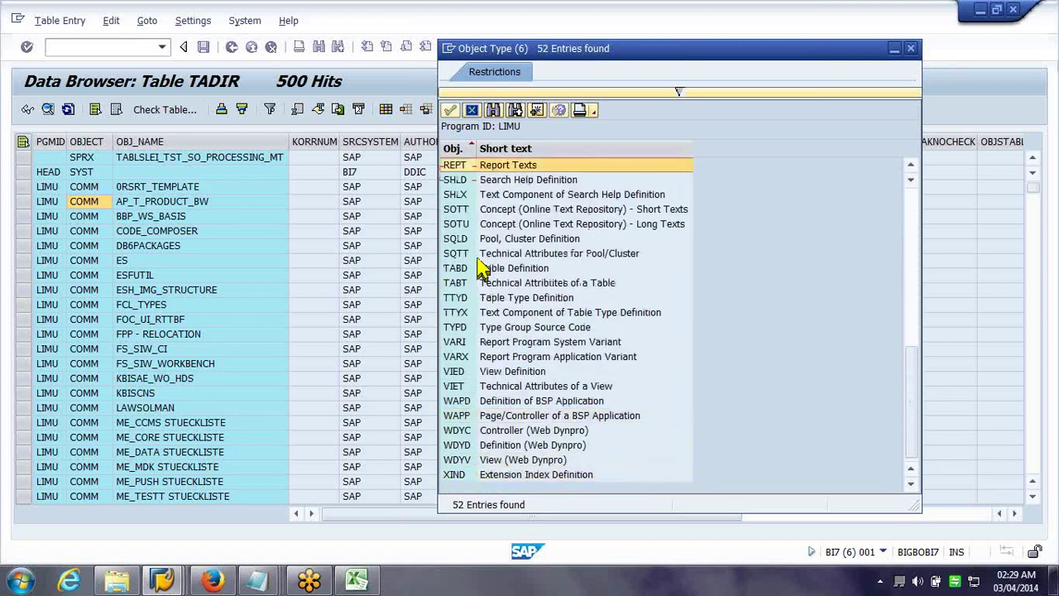
pyautogui.press('Up')
pyautogui.press('Up')
pyautogui.scroll(1, 482, 267)
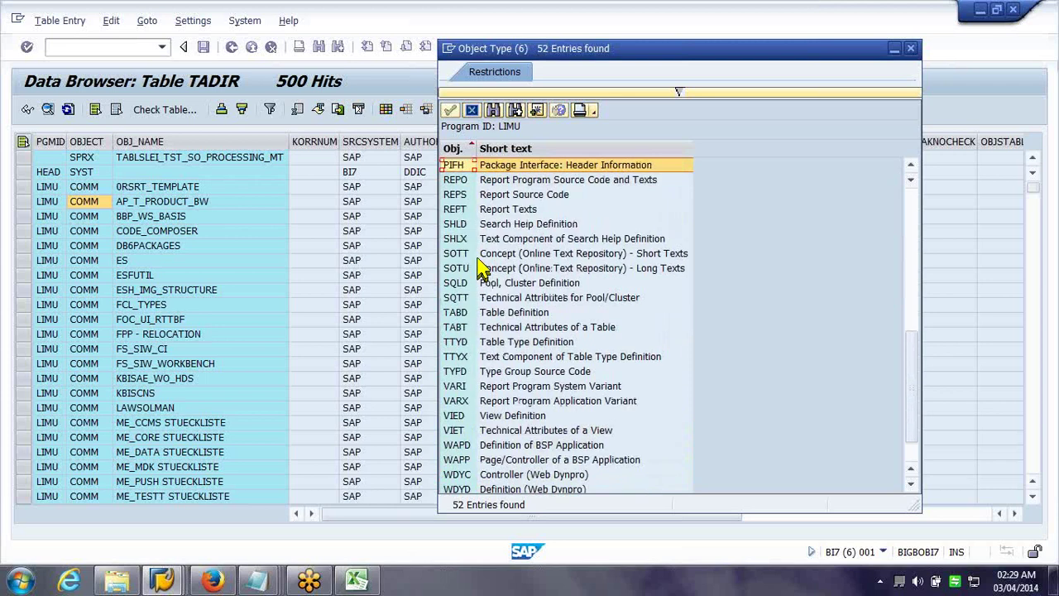
pyautogui.scroll(3, 482, 267)
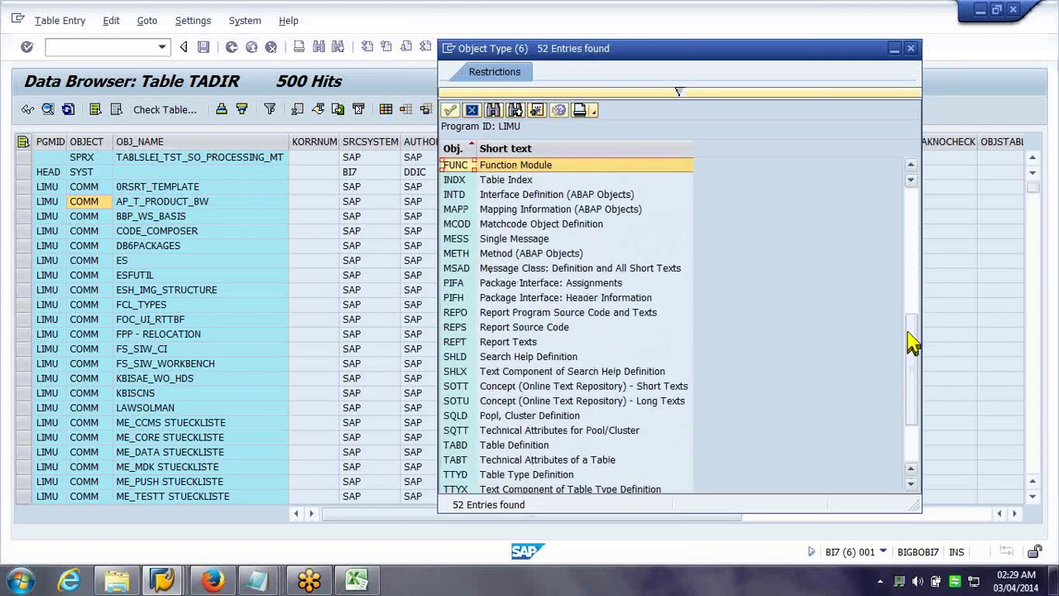
pyautogui.scroll(-2, 910, 342)
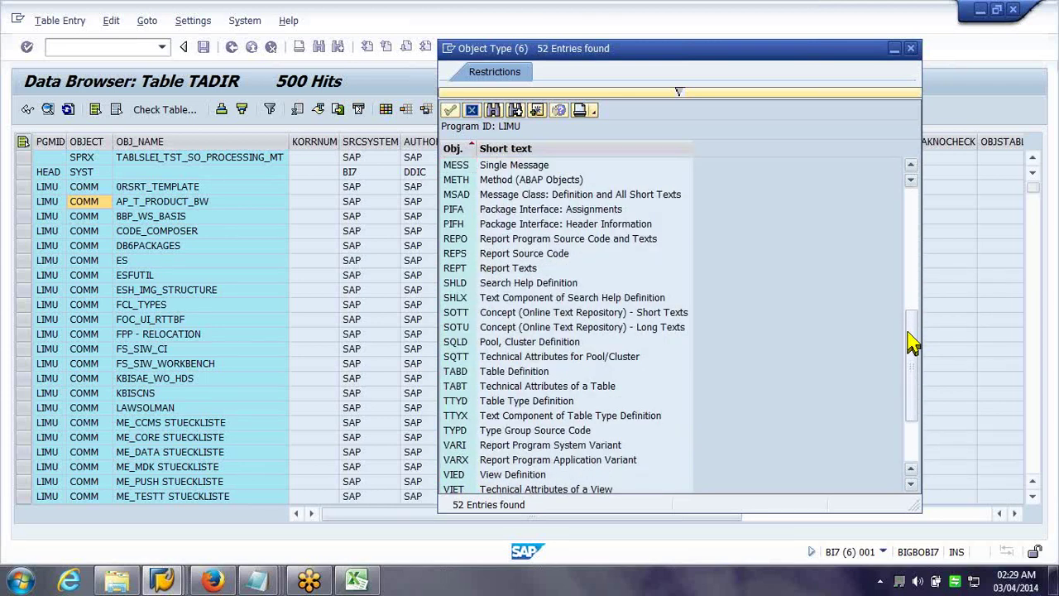
pyautogui.click(456, 240)
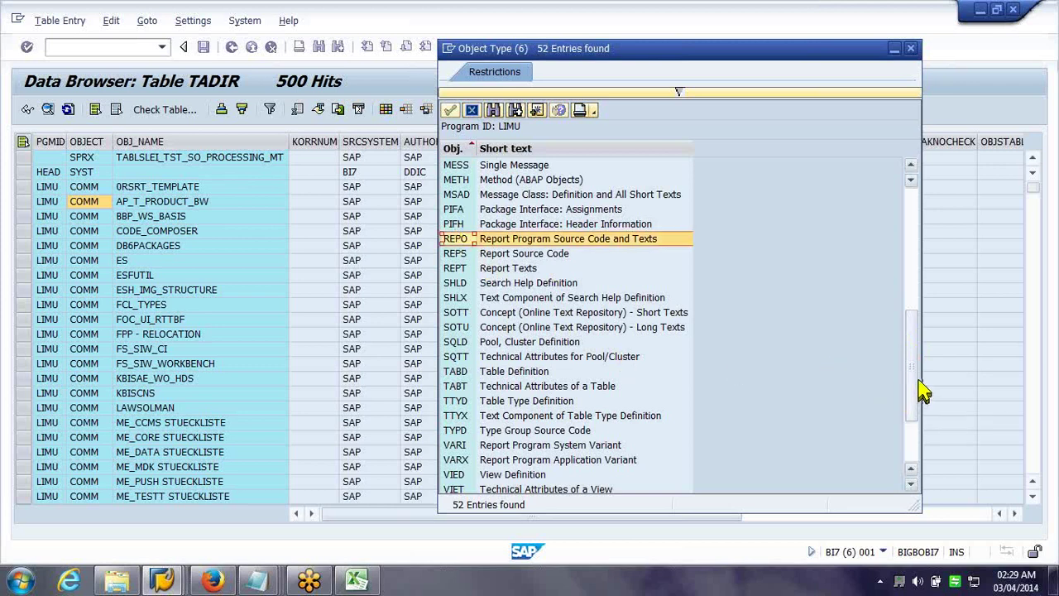
pyautogui.moveTo(908, 385); pyautogui.dragTo(917, 225)
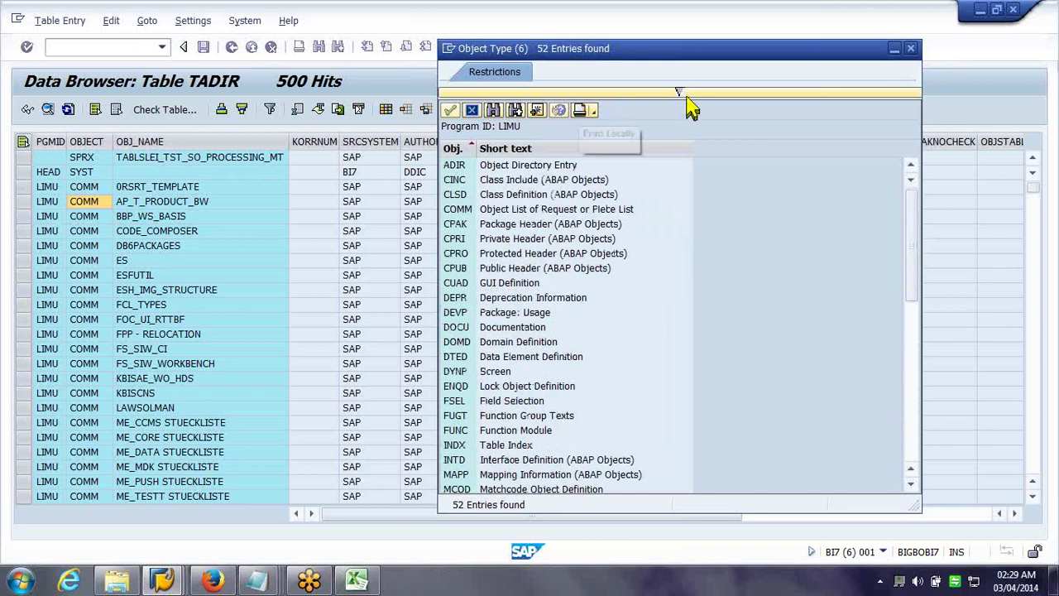
pyautogui.click(911, 48)
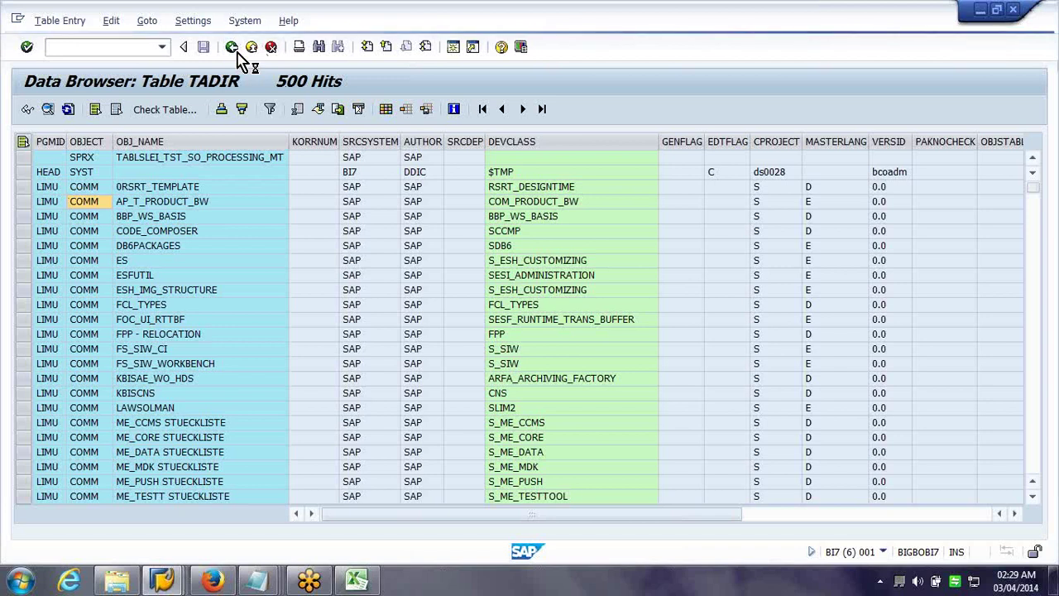
# Return to TADIR's selection screen, display the possible values for OBJECT, and sort them by object type
pyautogui.click(235, 50)
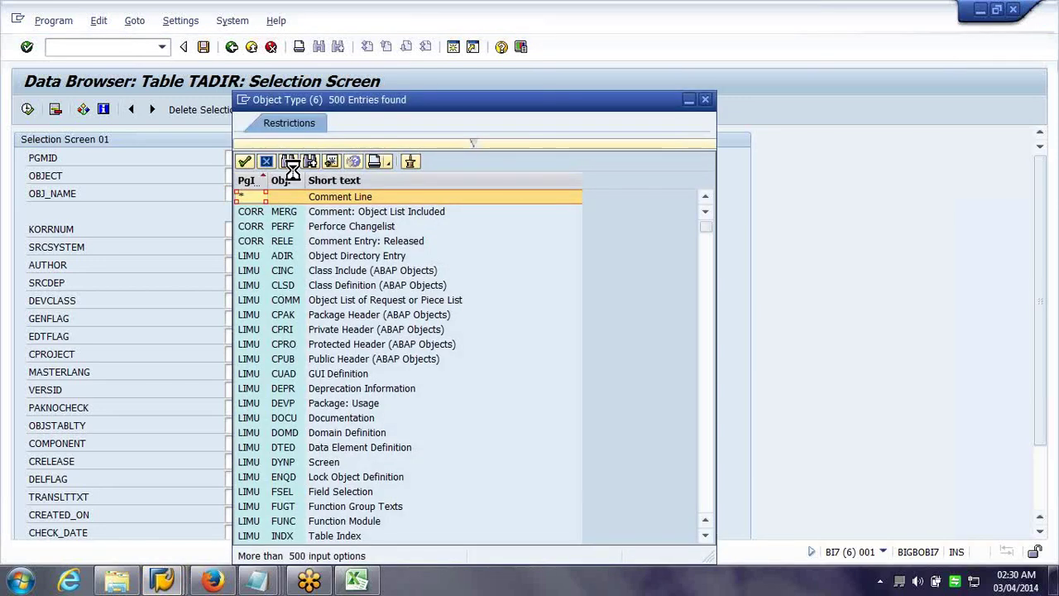
pyautogui.moveTo(444, 106); pyautogui.dragTo(441, 68)
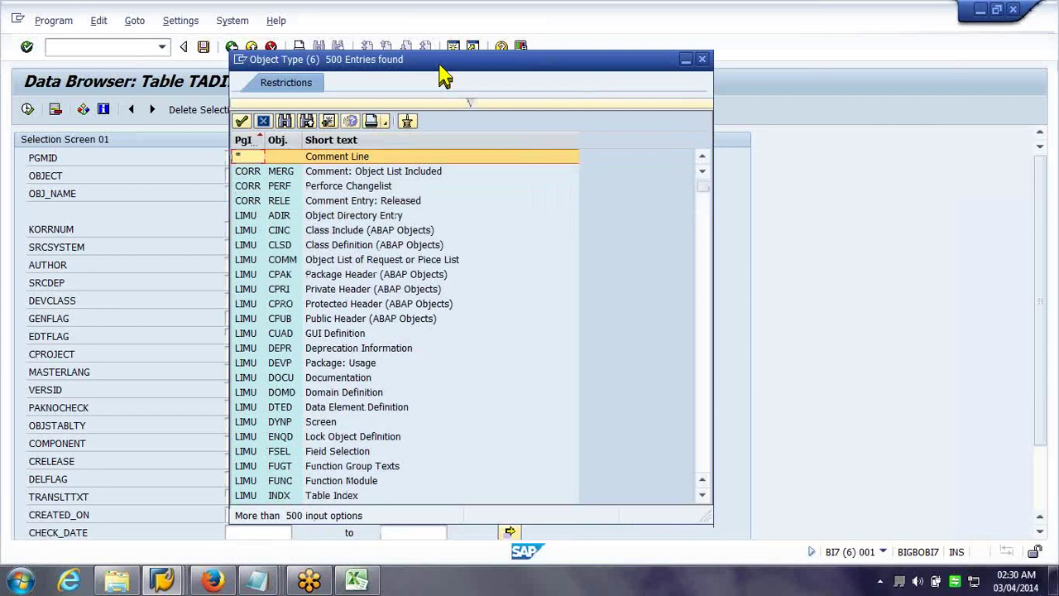
pyautogui.click(315, 272)
pyautogui.scroll(-10, 315, 272)
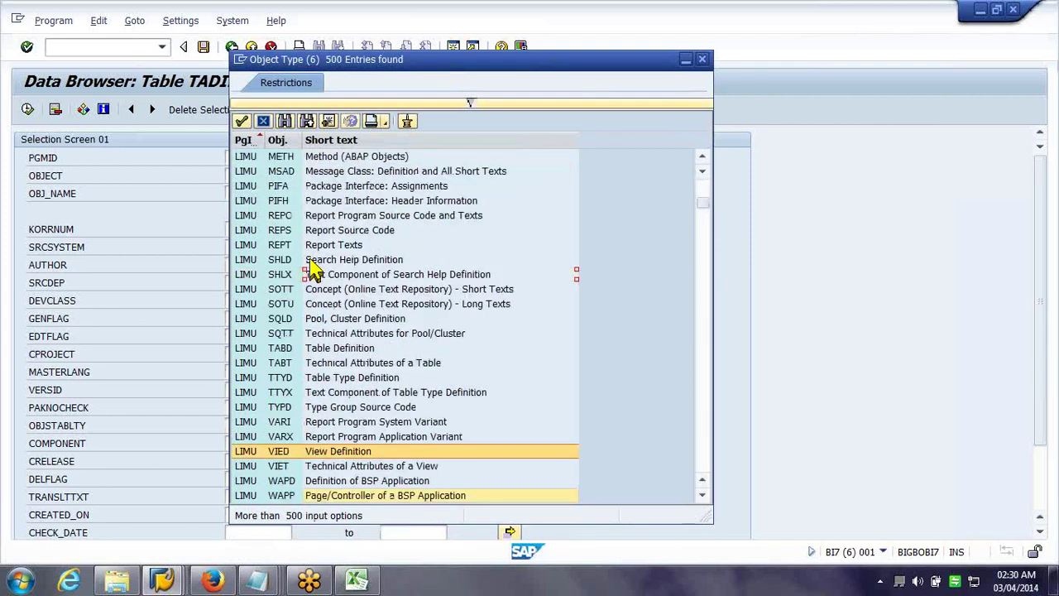
pyautogui.scroll(-2, 314, 273)
pyautogui.click(283, 138)
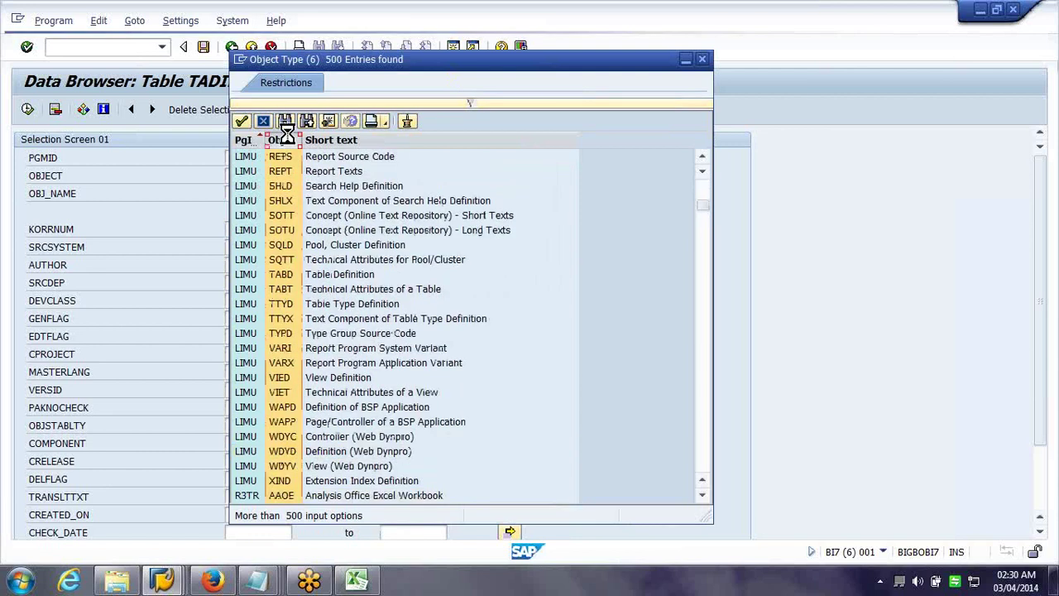
# Browse the sorted object types from the entries starting with A through those starting with RS
pyautogui.click(279, 246)
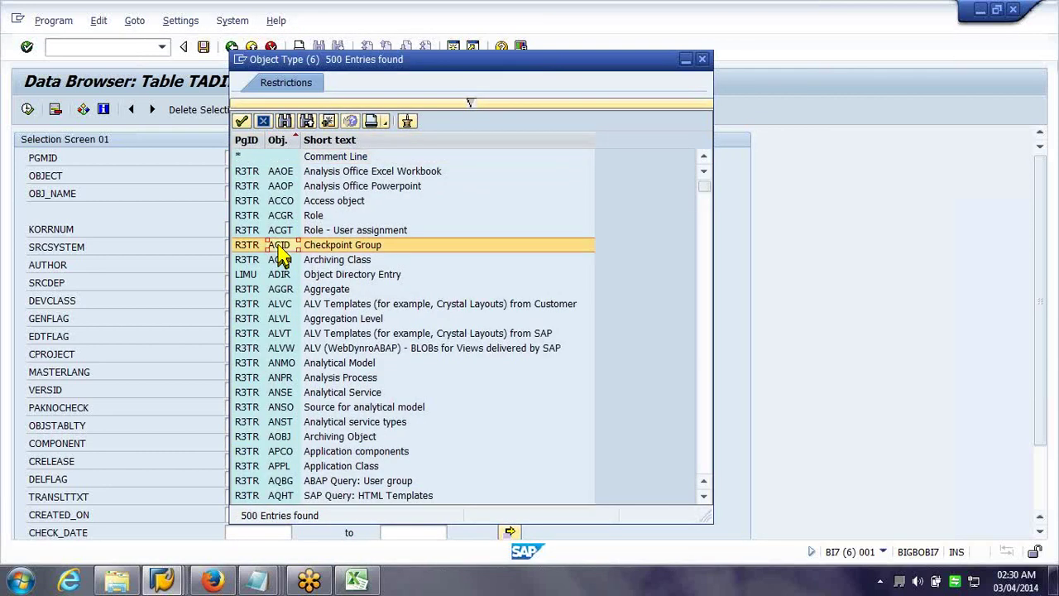
pyautogui.press('Down')
pyautogui.press('Down')
pyautogui.press('Down')
pyautogui.press('Down')
pyautogui.press('Down')
pyautogui.press('Down')
pyautogui.press('Down')
pyautogui.press('Down')
pyautogui.press('Down')
pyautogui.press('Down')
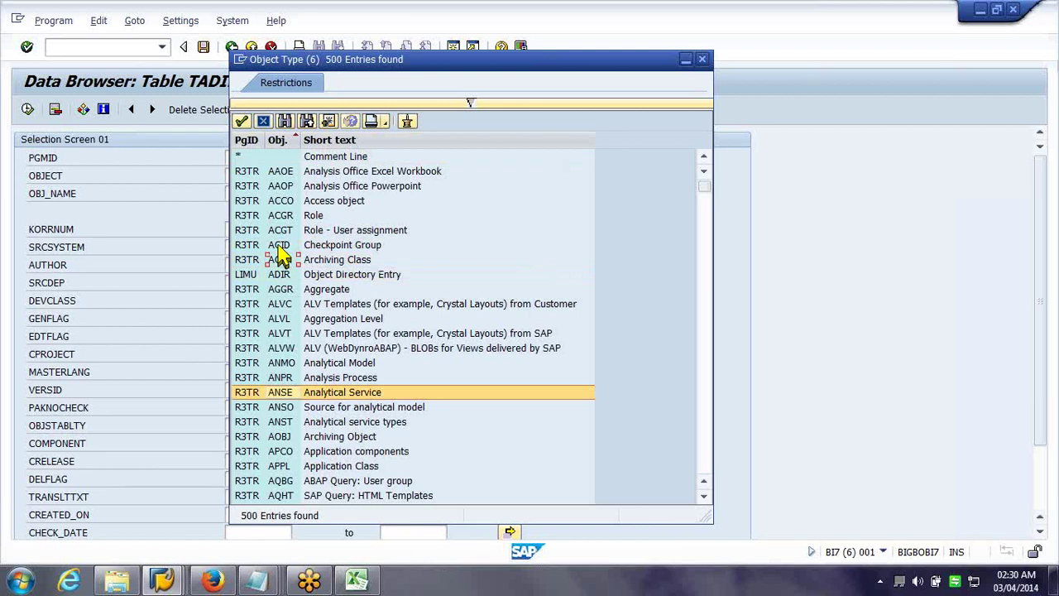
pyautogui.press('pagedown')
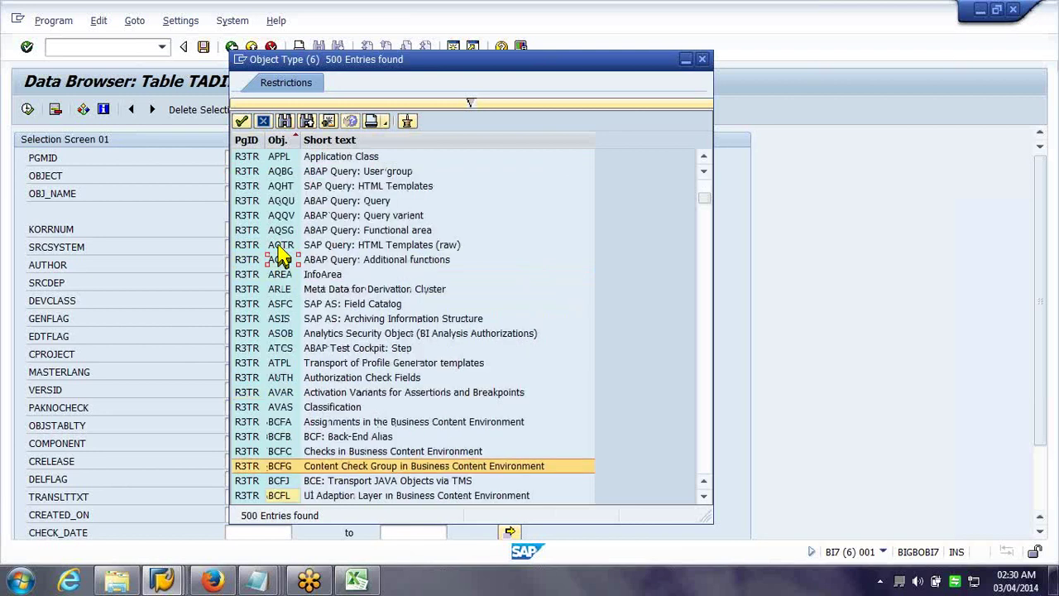
pyautogui.press('pagedown')
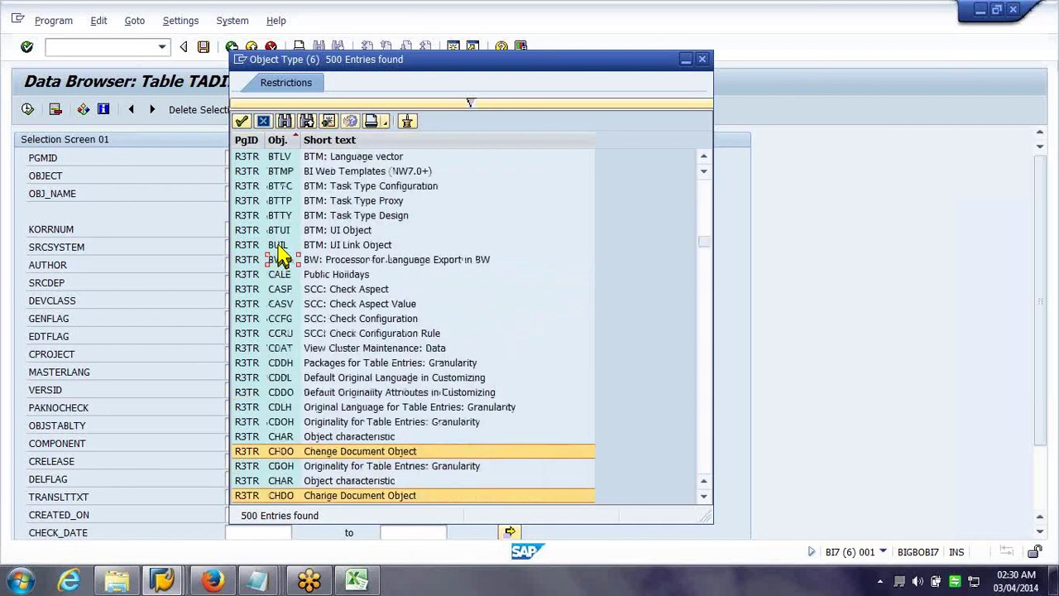
pyautogui.press('pagedown')
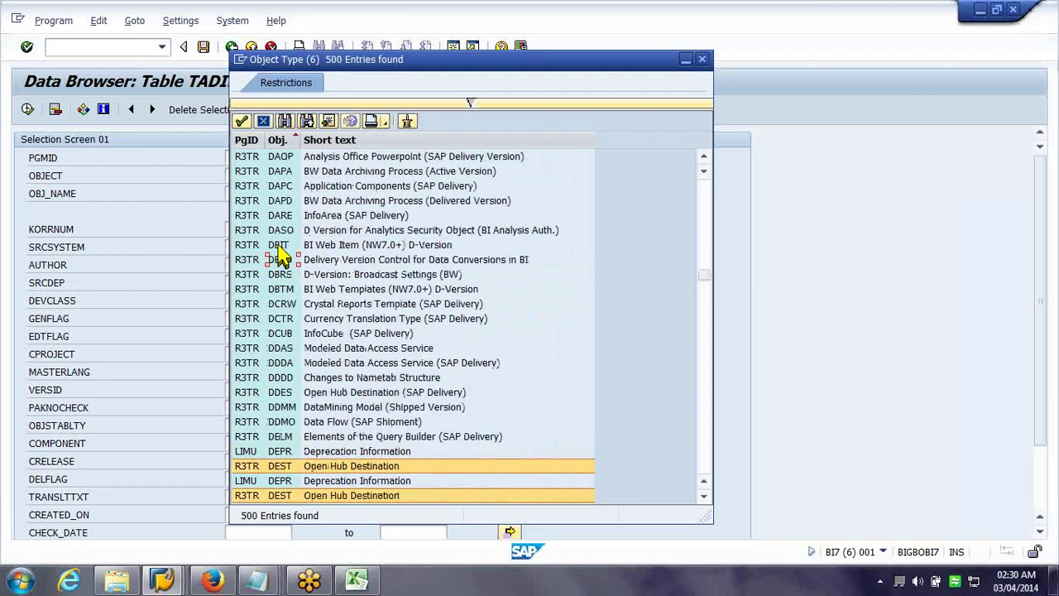
pyautogui.press('pagedown')
pyautogui.press('pagedown')
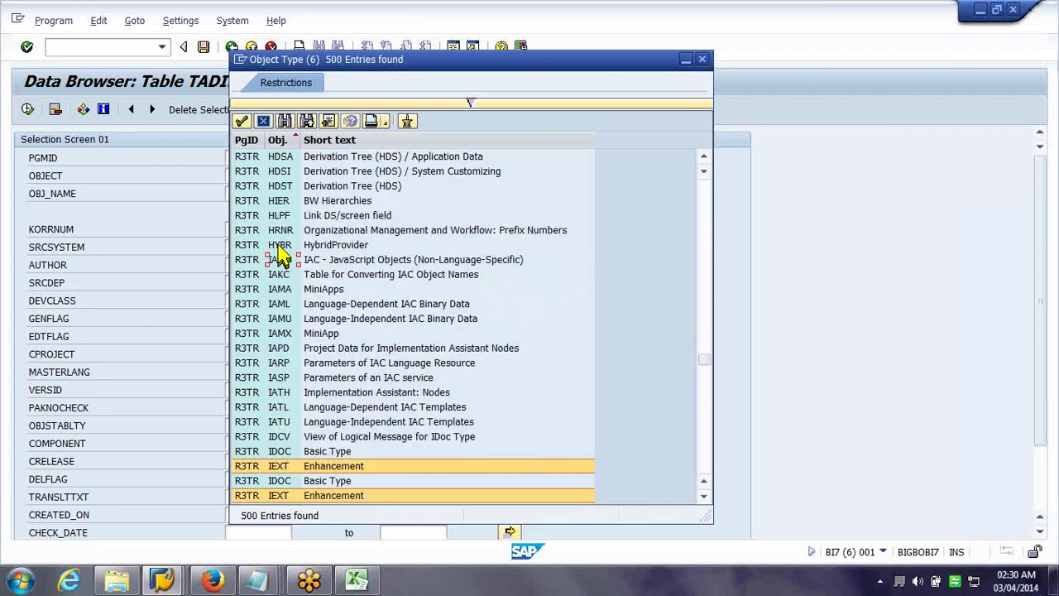
pyautogui.press('pagedown')
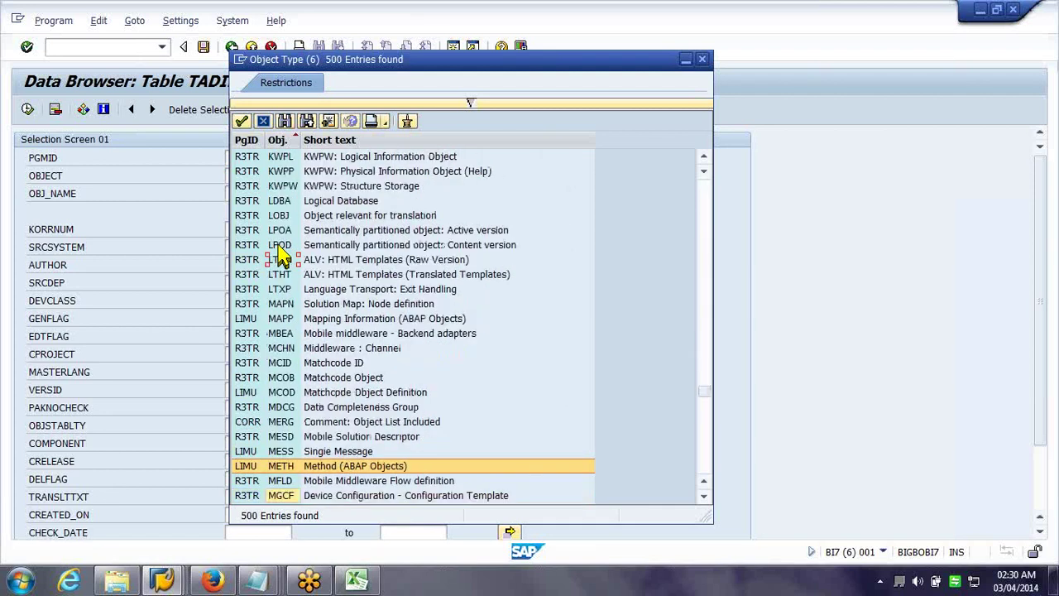
pyautogui.press('pagedown')
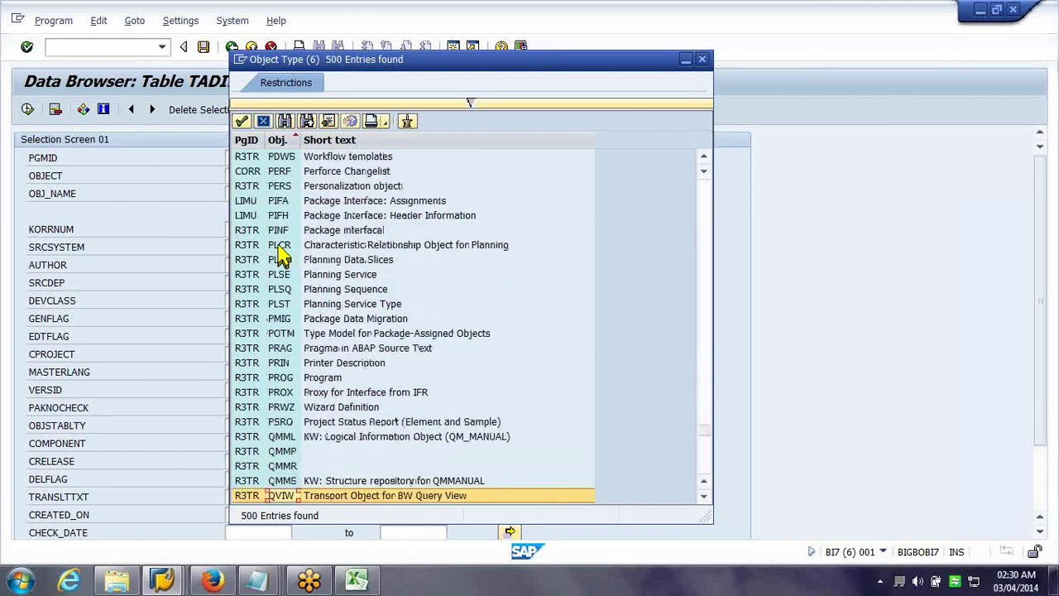
pyautogui.press('Down')
pyautogui.click(285, 392)
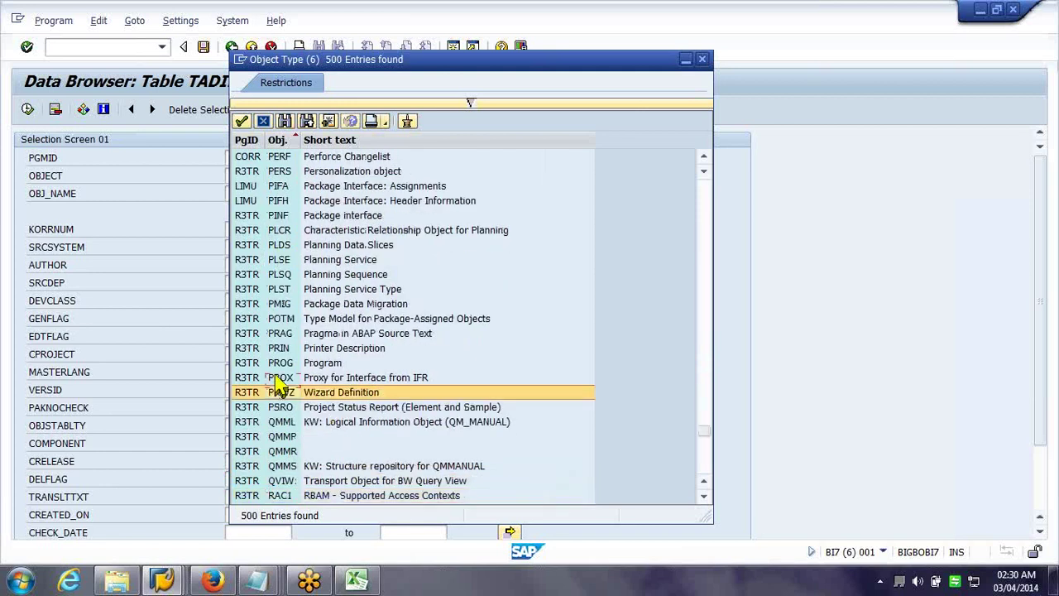
pyautogui.press('pagedown')
pyautogui.click(284, 466)
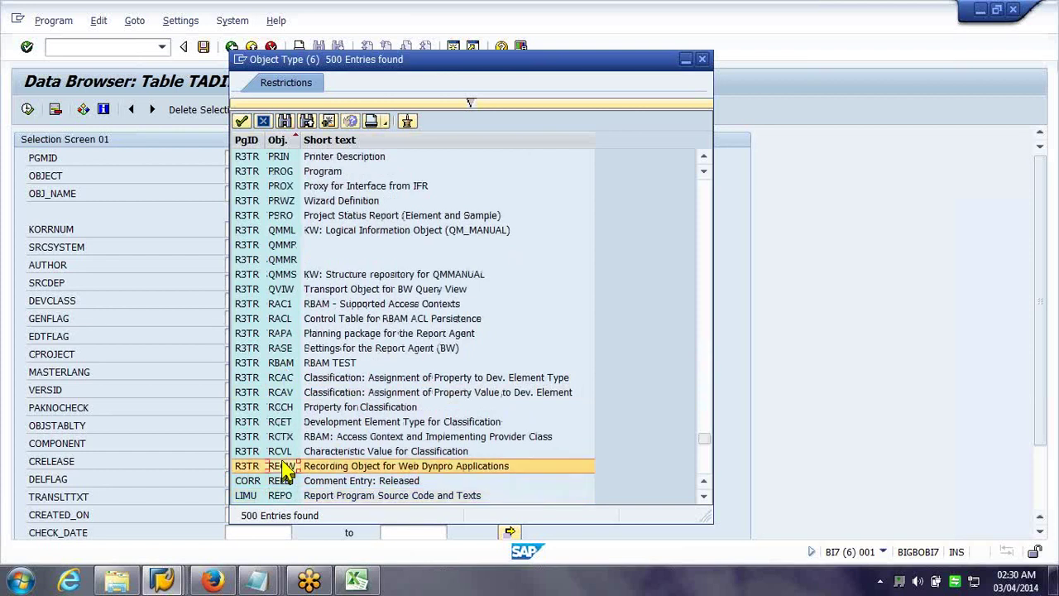
pyautogui.press('Down')
pyautogui.press('Down')
pyautogui.press('Down')
pyautogui.press('Down')
pyautogui.press('Down')
pyautogui.press('Down')
pyautogui.press('Down')
pyautogui.press('Down')
pyautogui.press('Down')
pyautogui.press('Down')
pyautogui.press('Down')
pyautogui.press('Down')
pyautogui.press('Down')
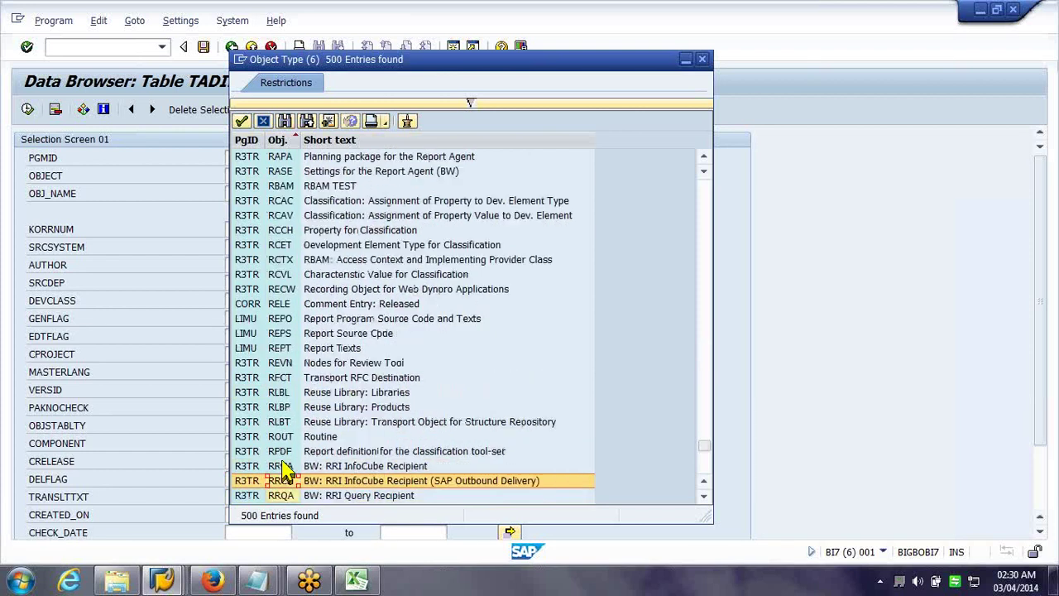
pyautogui.press('Down')
pyautogui.press('Down')
pyautogui.press('Down')
pyautogui.press('Down')
pyautogui.press('Down')
pyautogui.press('Down')
pyautogui.press('Down')
pyautogui.press('Down')
pyautogui.press('Down')
pyautogui.press('Down')
pyautogui.press('Down')
pyautogui.press('Down')
pyautogui.press('Down')
pyautogui.press('Down')
pyautogui.press('Down')
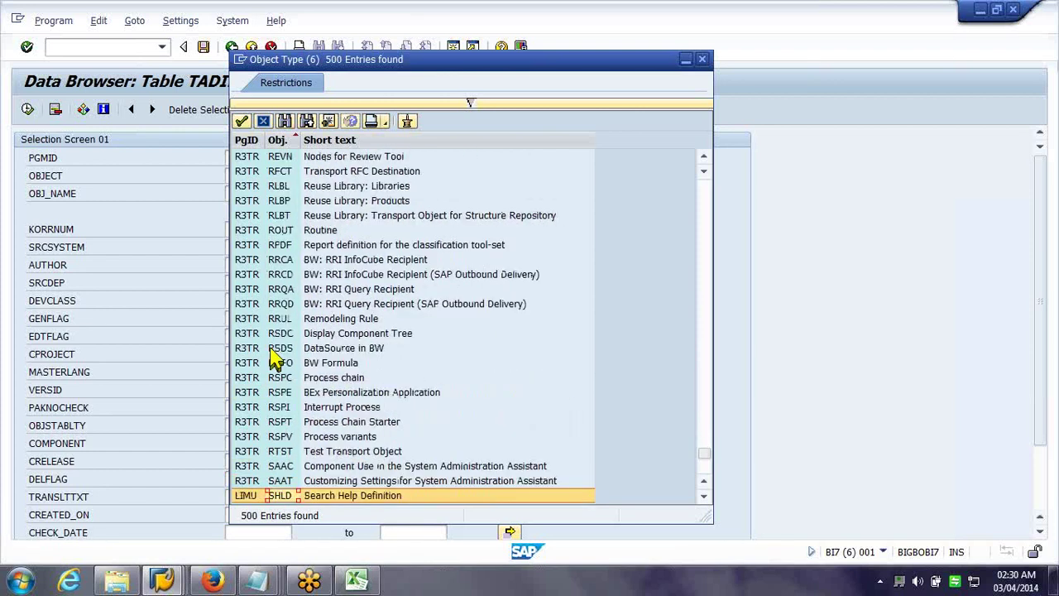
# Examine the DataSource in BW entry (RSDS) and the object types after it, and go back to the D entries
pyautogui.click(276, 348)
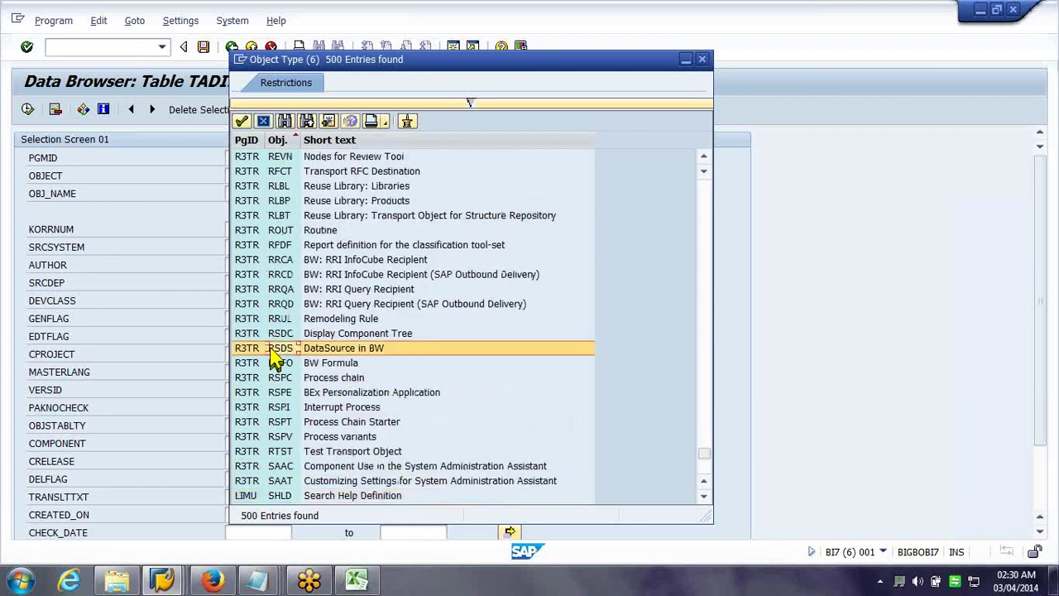
pyautogui.click(341, 438)
pyautogui.press('Down')
pyautogui.press('Down')
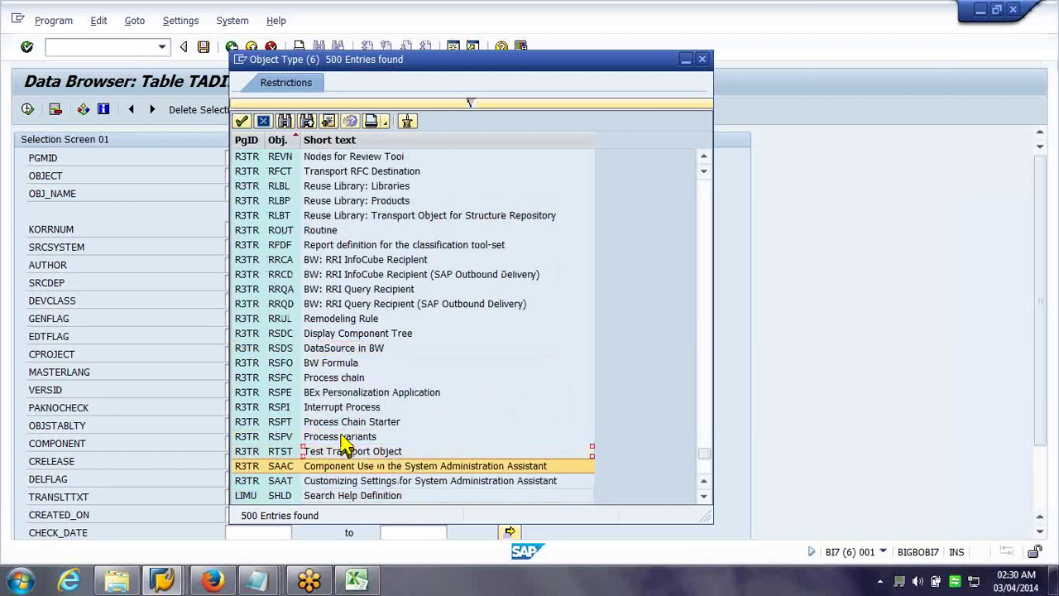
pyautogui.press('Down')
pyautogui.press('Down')
pyautogui.press('Down')
pyautogui.press('Down')
pyautogui.press('Down')
pyautogui.press('Down')
pyautogui.press('Down')
pyautogui.press('Down')
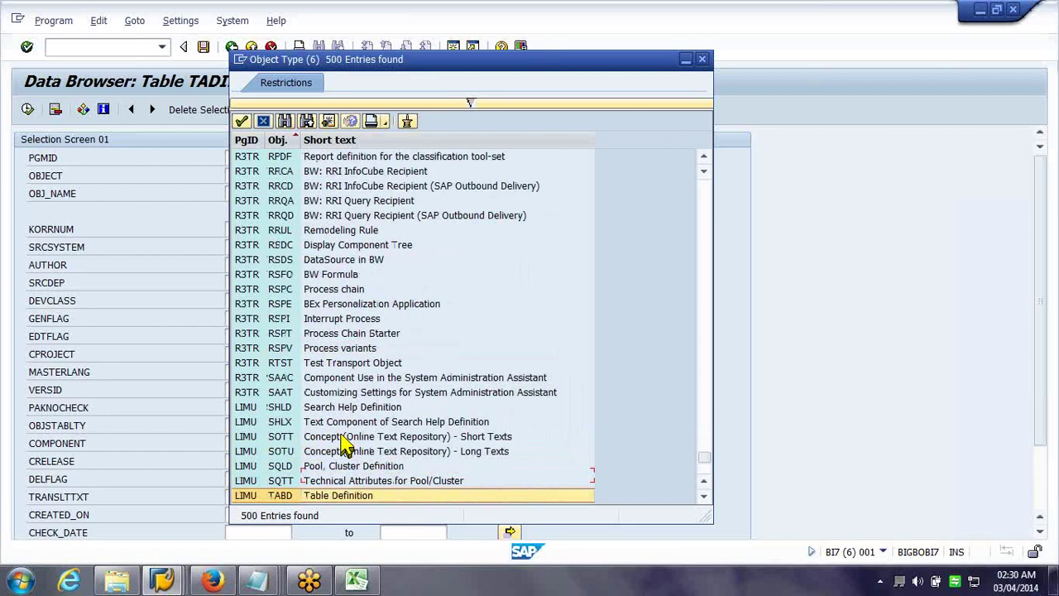
pyautogui.press('Down')
pyautogui.press('Down')
pyautogui.press('Down')
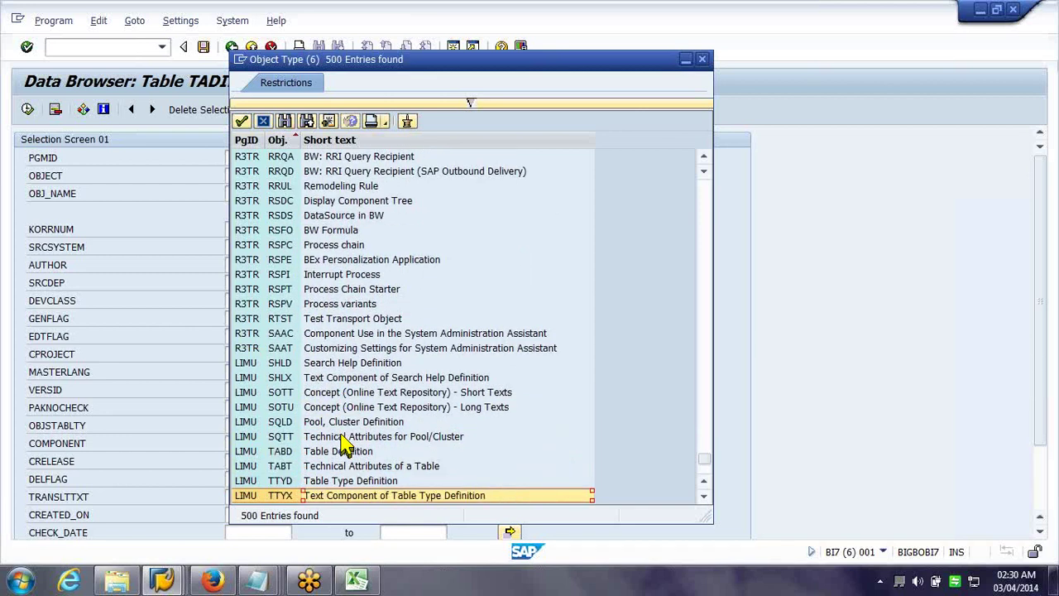
pyautogui.press('Down')
pyautogui.press('Down')
pyautogui.press('Down')
pyautogui.press('Down')
pyautogui.press('Down')
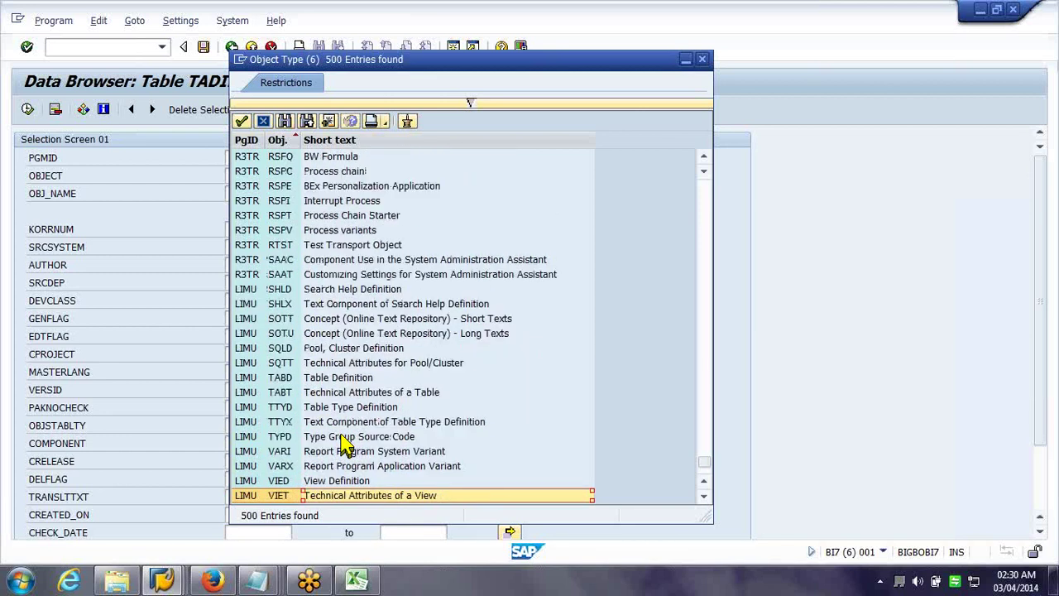
pyautogui.press('Down')
pyautogui.press('Down')
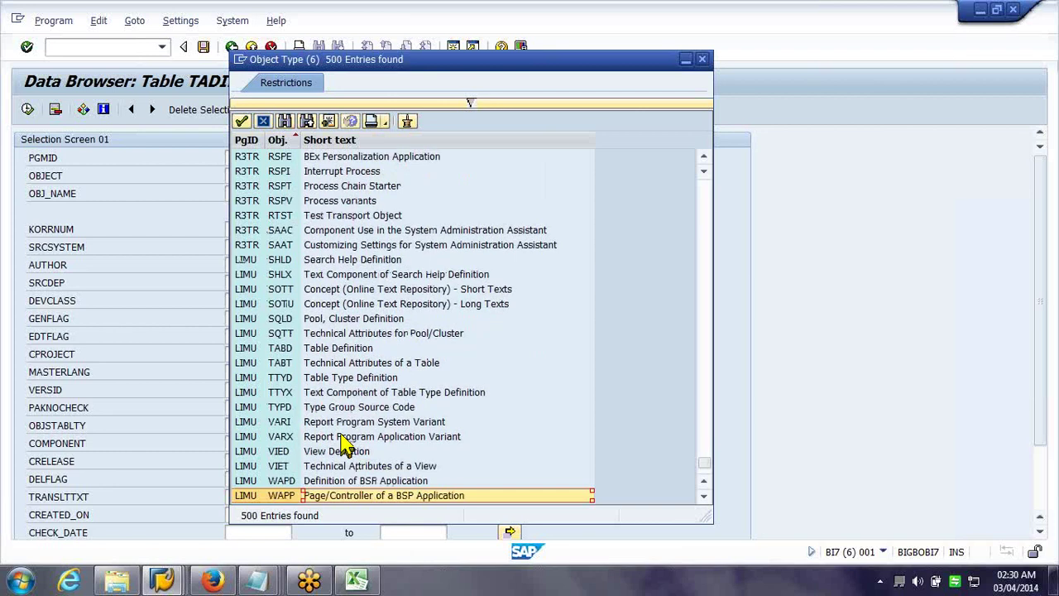
pyautogui.press('Down')
pyautogui.press('Down')
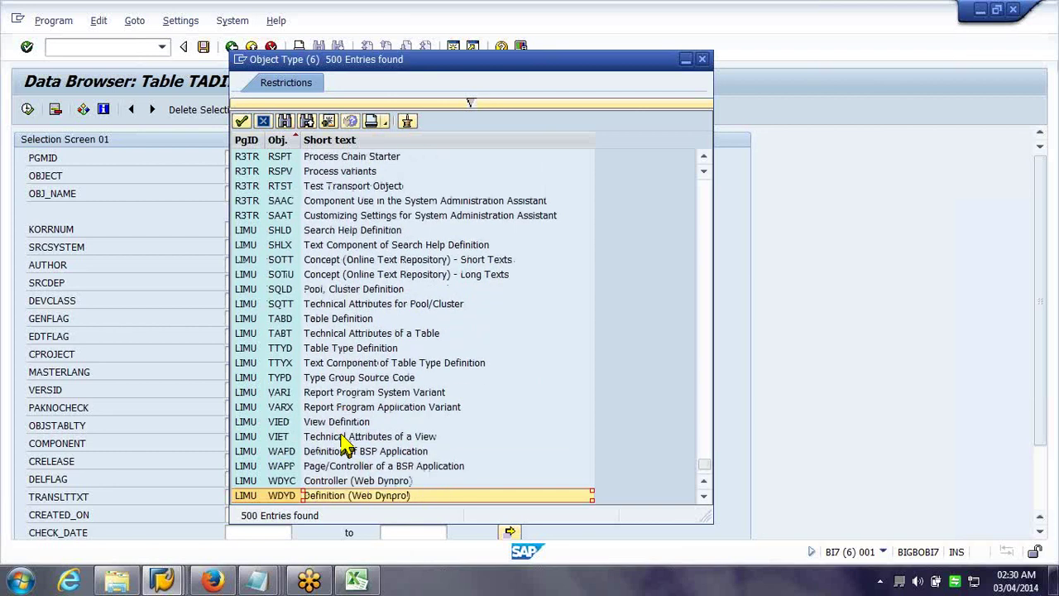
pyautogui.press('Down')
pyautogui.press('Down')
pyautogui.moveTo(709, 477); pyautogui.dragTo(704, 360)
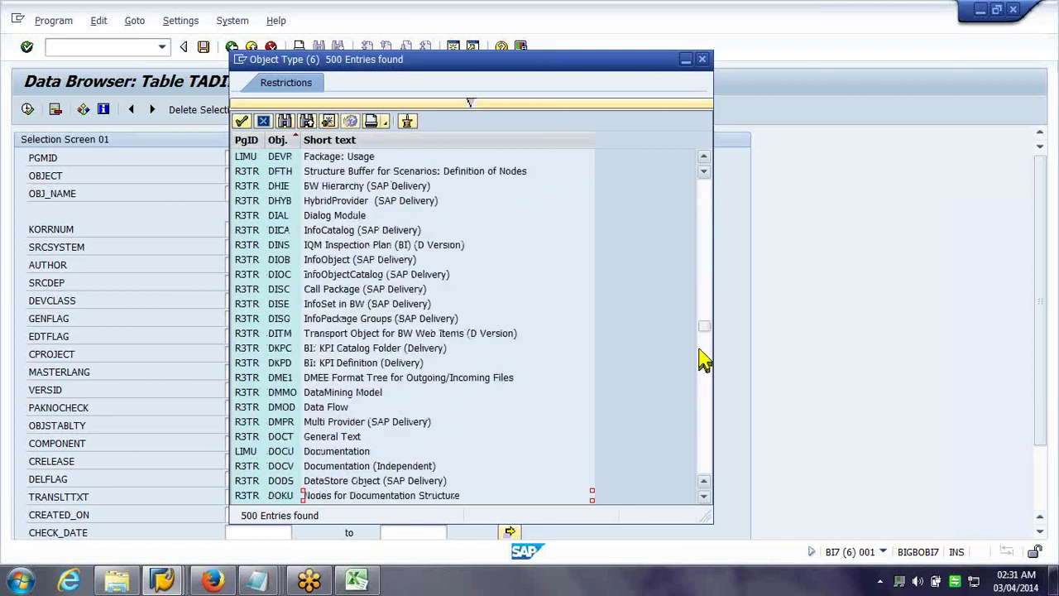
# Browse the sorted object types from the M entries to DataStore Object (ODSO), check its neighbouring entries, and close the value list
pyautogui.moveTo(705, 352); pyautogui.dragTo(704, 405)
pyautogui.click(291, 370)
pyautogui.press('Down')
pyautogui.press('Down')
pyautogui.press('Down')
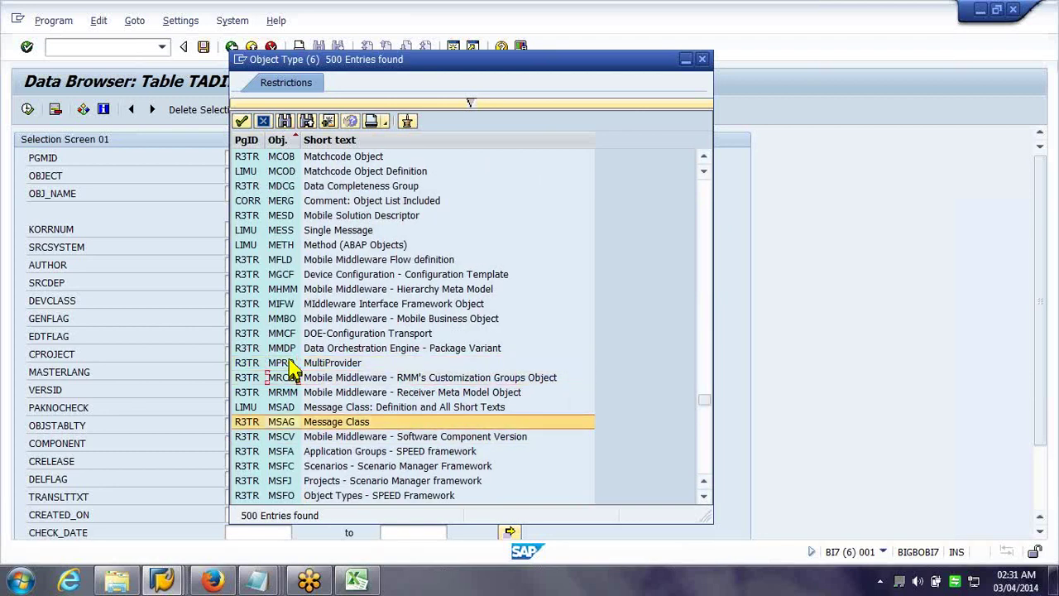
pyautogui.press('Down')
pyautogui.press('Down')
pyautogui.press('Down')
pyautogui.press('Down')
pyautogui.press('Down')
pyautogui.press('Down')
pyautogui.press('Down')
pyautogui.press('Down')
pyautogui.press('Down')
pyautogui.press('Down')
pyautogui.press('Down')
pyautogui.press('Down')
pyautogui.press('Down')
pyautogui.press('Down')
pyautogui.press('Down')
pyautogui.press('Down')
pyautogui.press('Down')
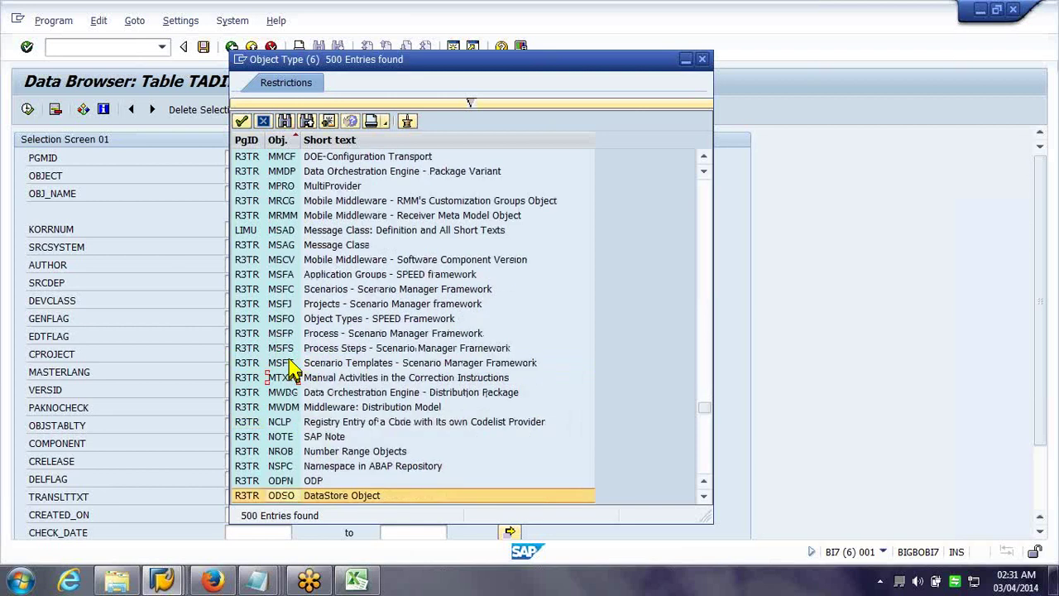
pyautogui.press('Down')
pyautogui.press('Down')
pyautogui.press('Down')
pyautogui.press('Down')
pyautogui.press('Up')
pyautogui.press('Up')
pyautogui.press('Up')
pyautogui.press('Up')
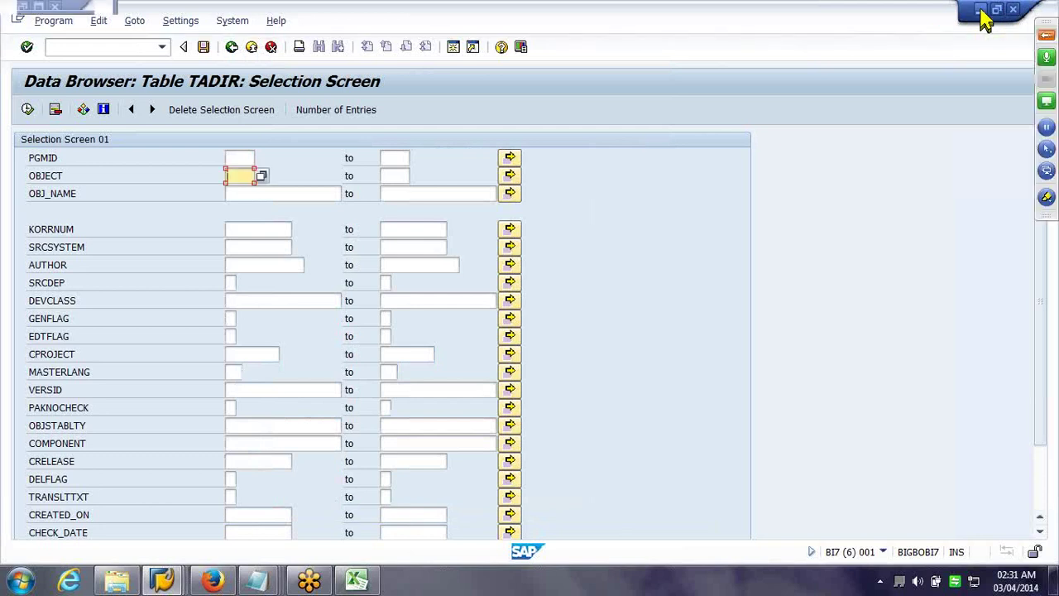
# Return to the modeling workbench, inspect the transformation from DataSource ZDS_DSO1 to ZZDSO with its header details collapsed, and leave it
pyautogui.click(981, 12)
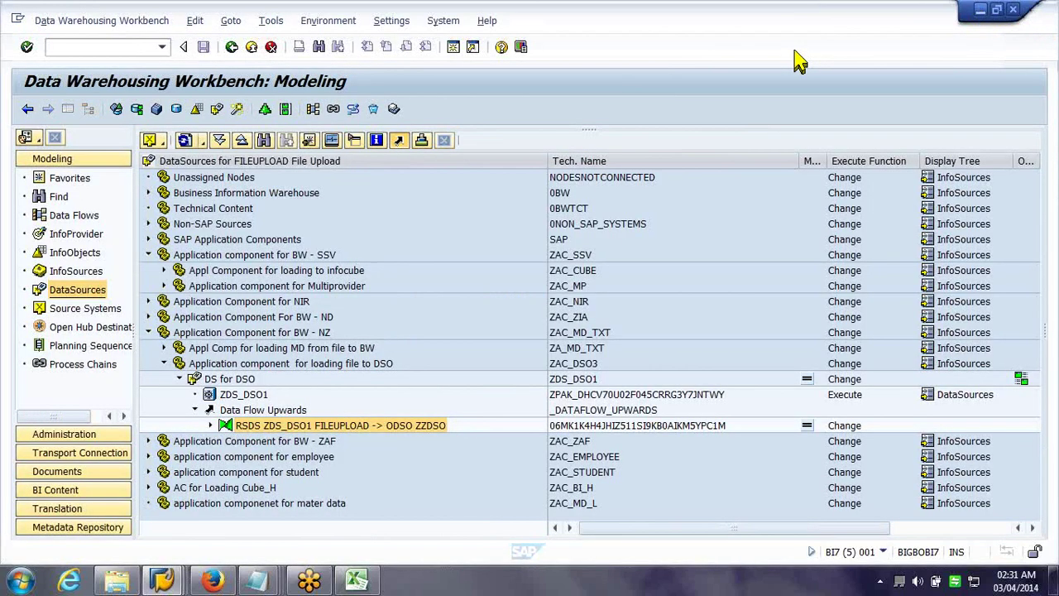
pyautogui.doubleClick(275, 427)
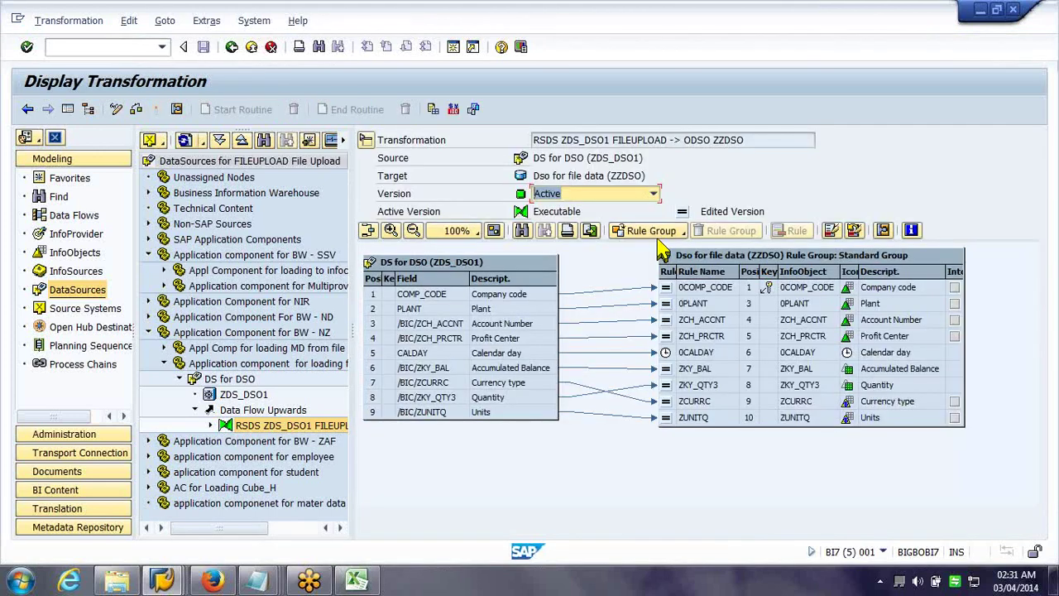
pyautogui.click(365, 142)
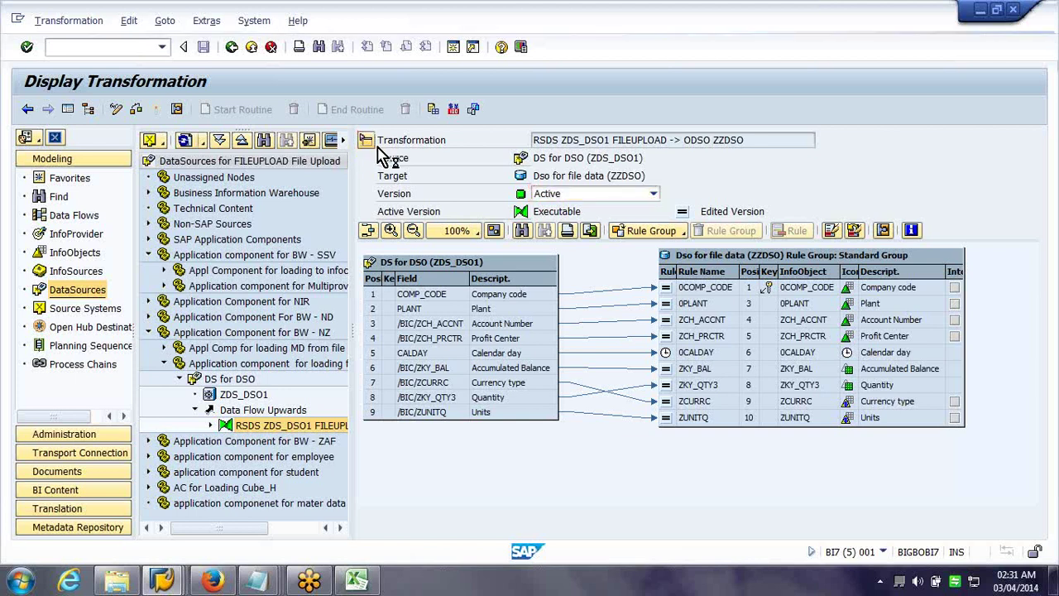
pyautogui.click(249, 45)
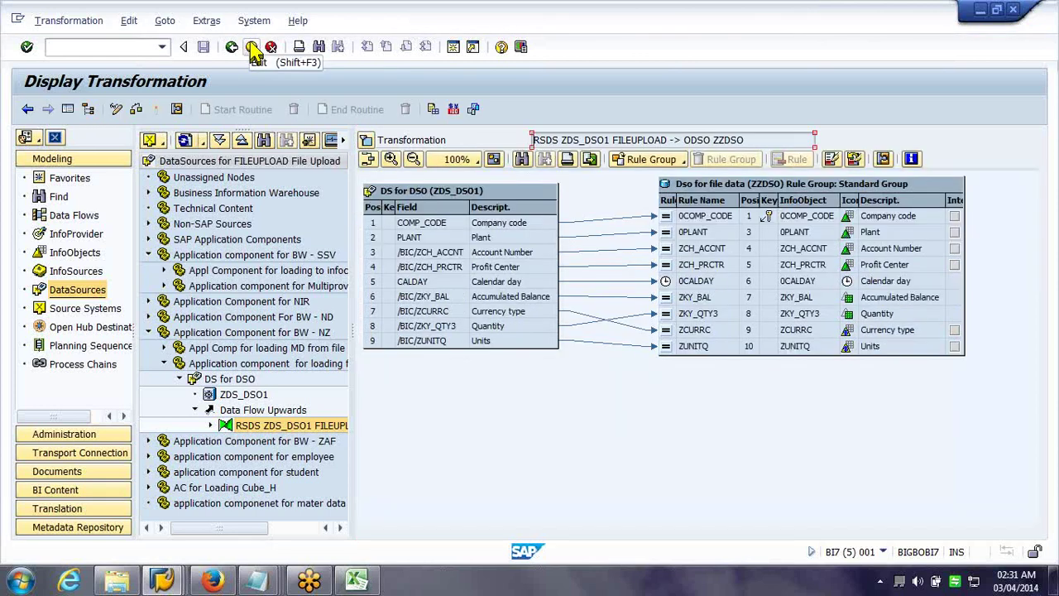
pyautogui.doubleClick(271, 427)
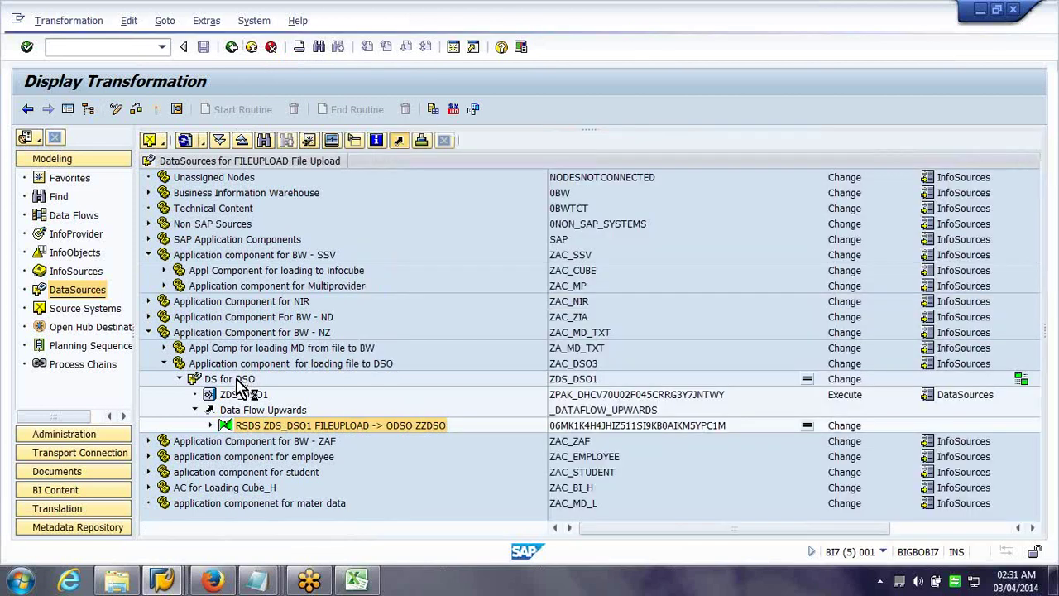
# Create a standard data transfer process from DataSource ZDS_DSO1 (FILEUPLOAD) to DataStore object ZZDSO
pyautogui.click(238, 379)
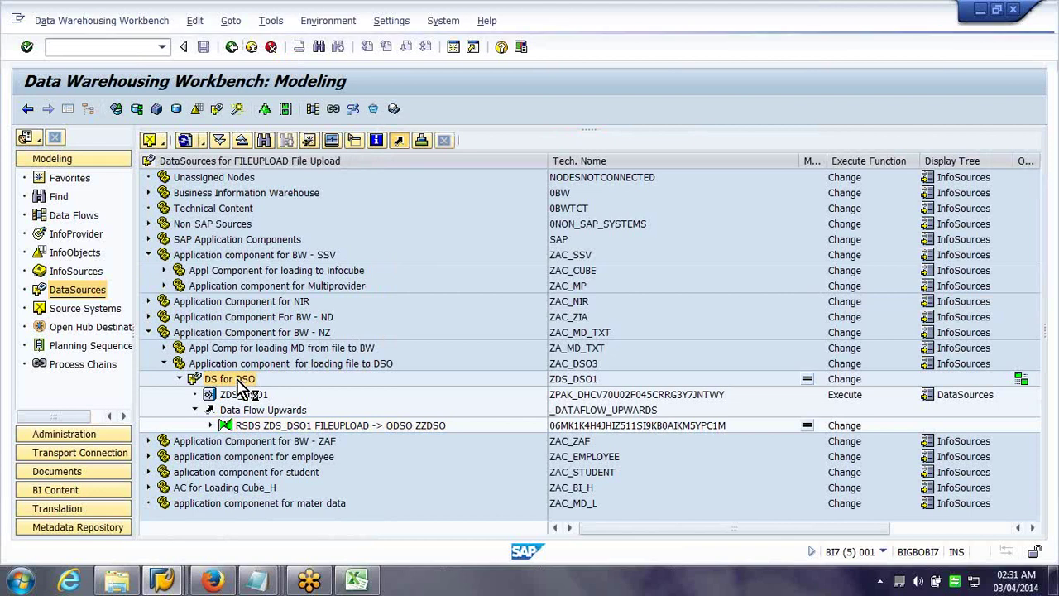
pyautogui.rightClick(237, 380)
pyautogui.click(309, 349)
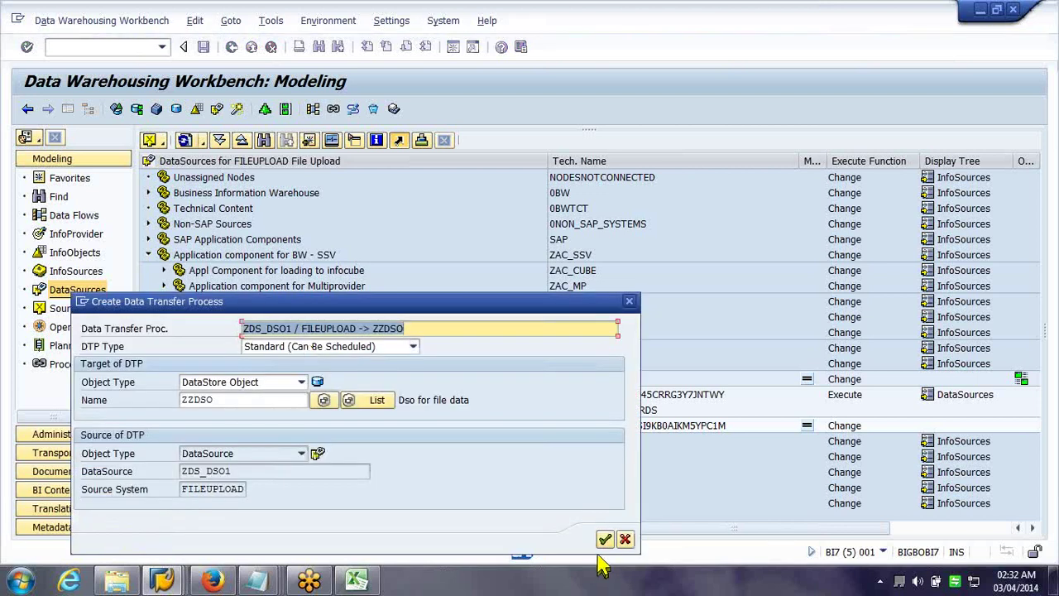
pyautogui.moveTo(276, 306); pyautogui.dragTo(396, 106)
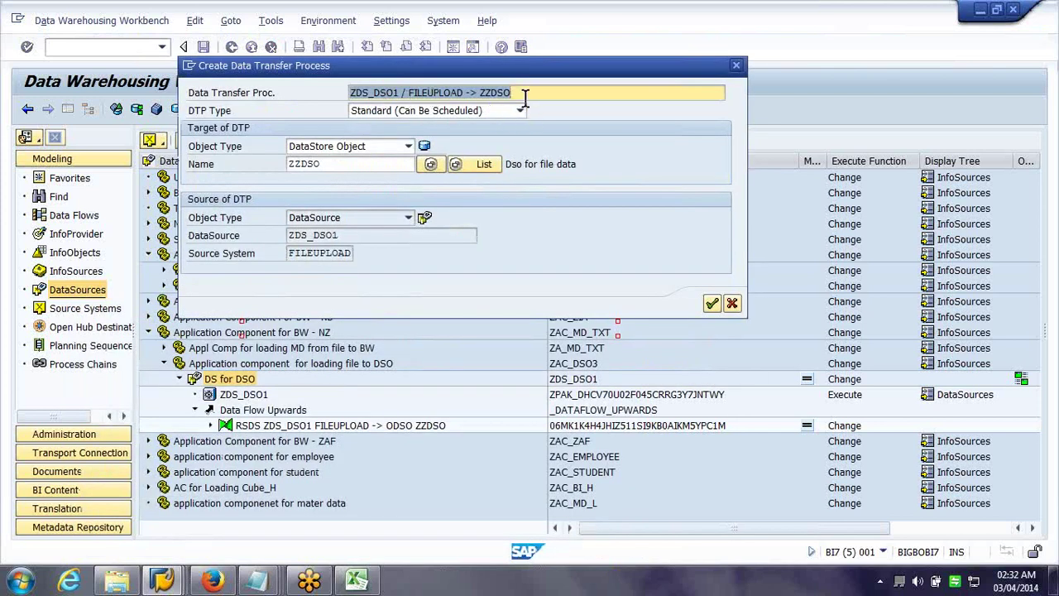
pyautogui.click(711, 305)
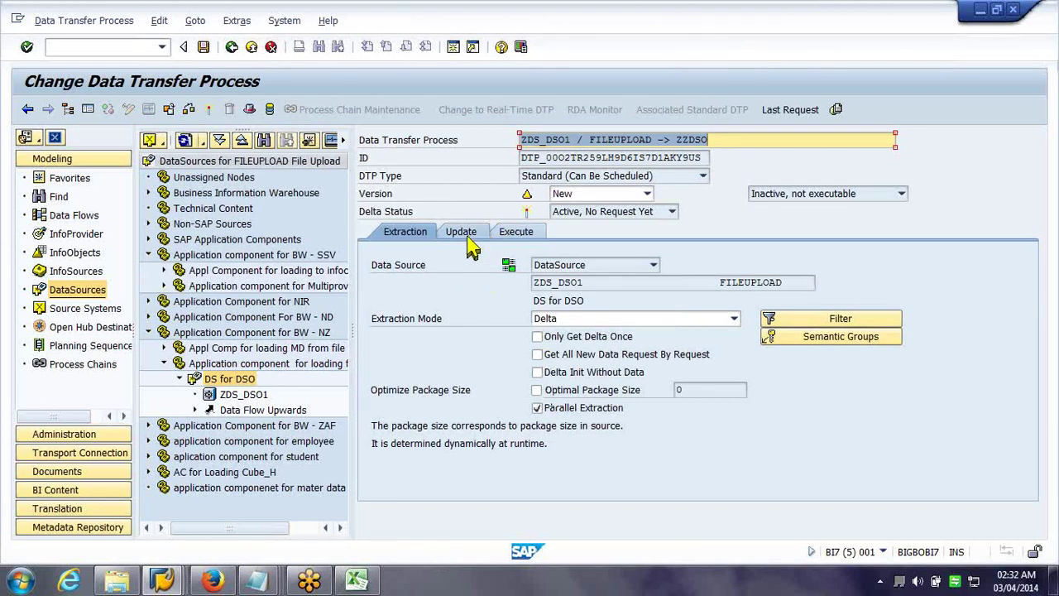
# Activate the data transfer process with Parallel Extraction turned off and display its execution settings
pyautogui.click(589, 409)
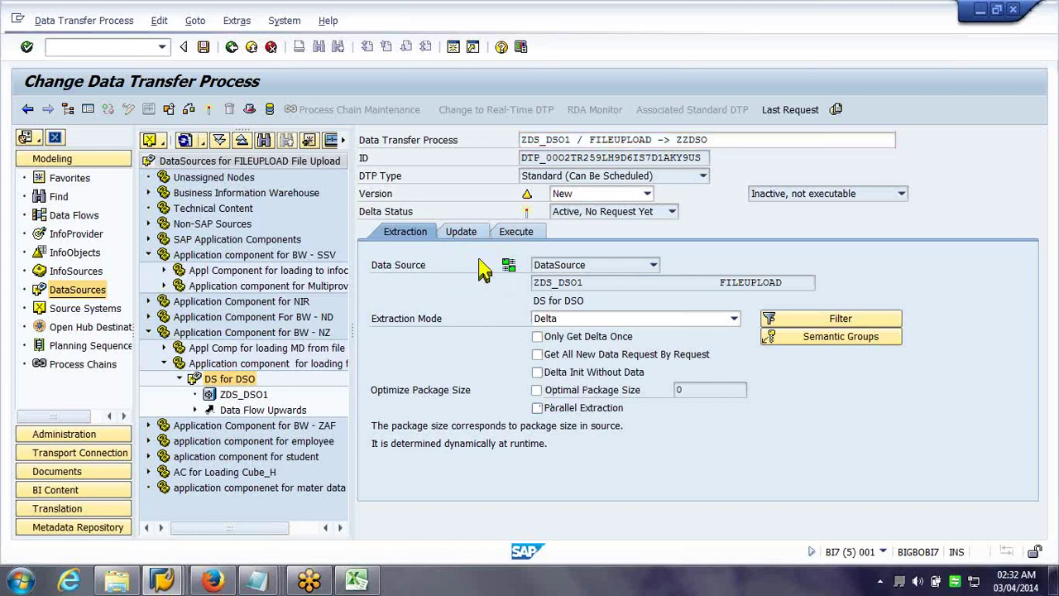
pyautogui.click(517, 235)
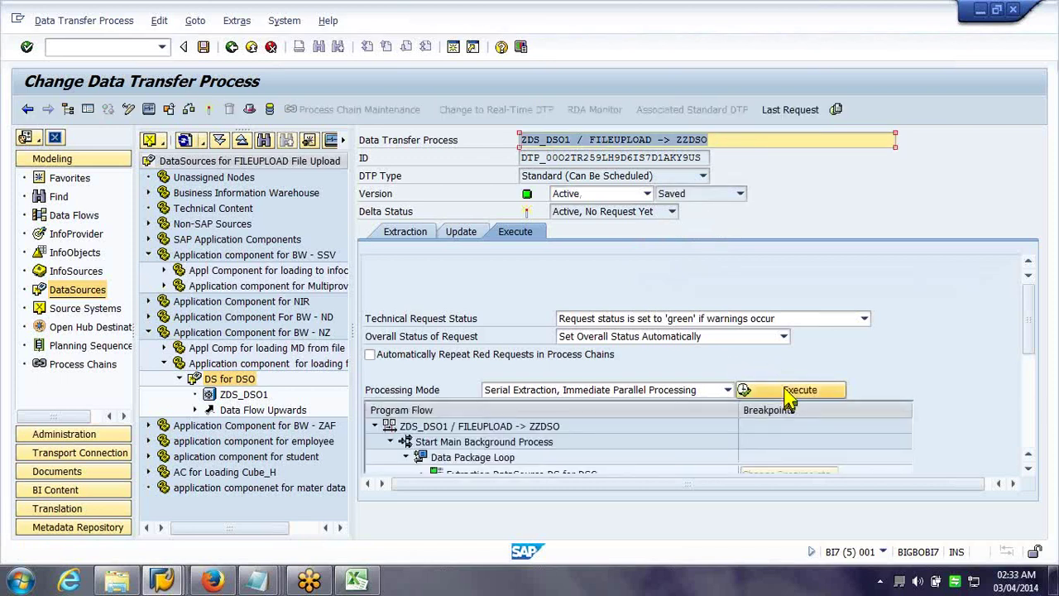
# Execute the data transfer process from ZDS_DSO1 / FILEUPLOAD to ZZDSO and display its request monitor
pyautogui.click(788, 398)
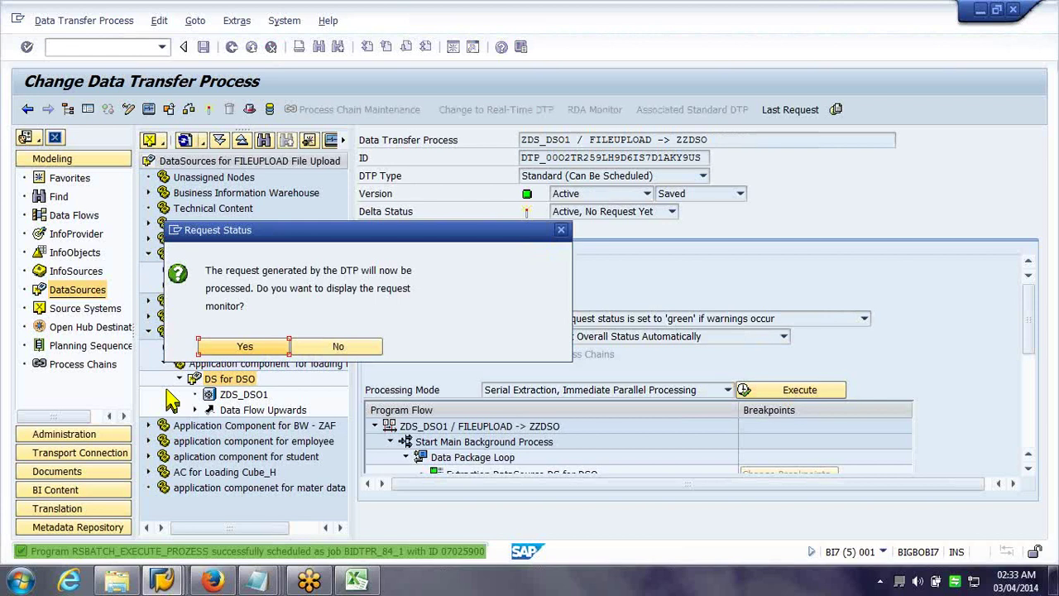
pyautogui.click(245, 346)
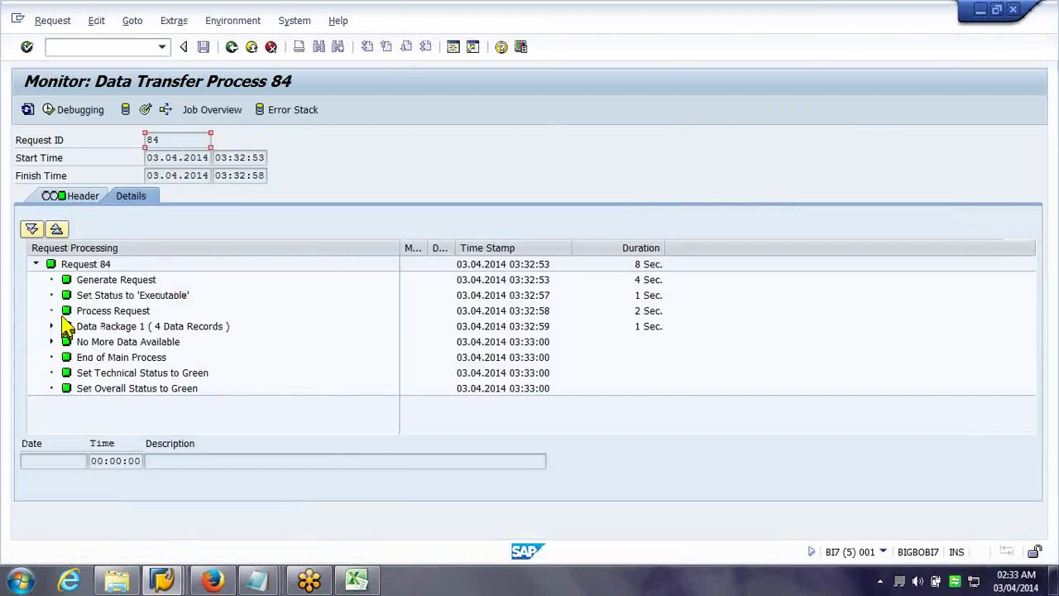
# Expand Data Package 1 in the request details and inspect its transformation and DataStore Object ZZDSO update substeps
pyautogui.click(55, 327)
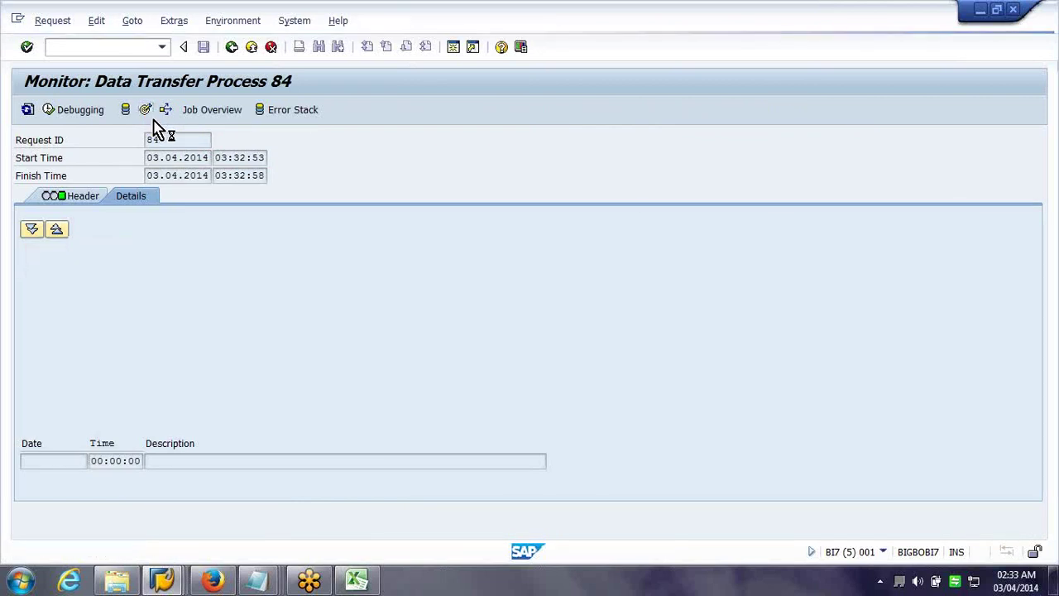
pyautogui.click(252, 47)
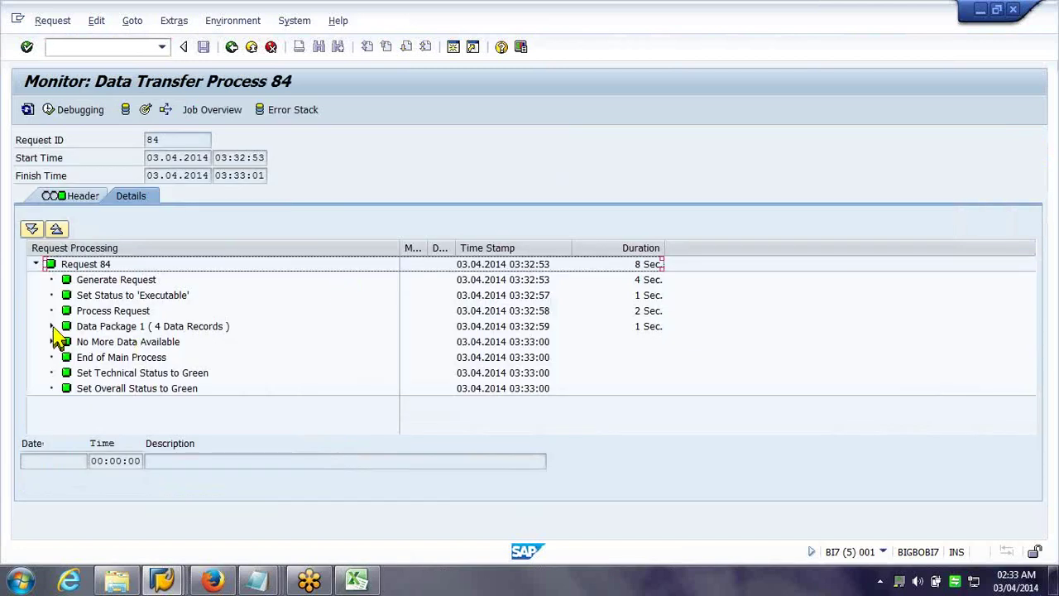
pyautogui.click(51, 327)
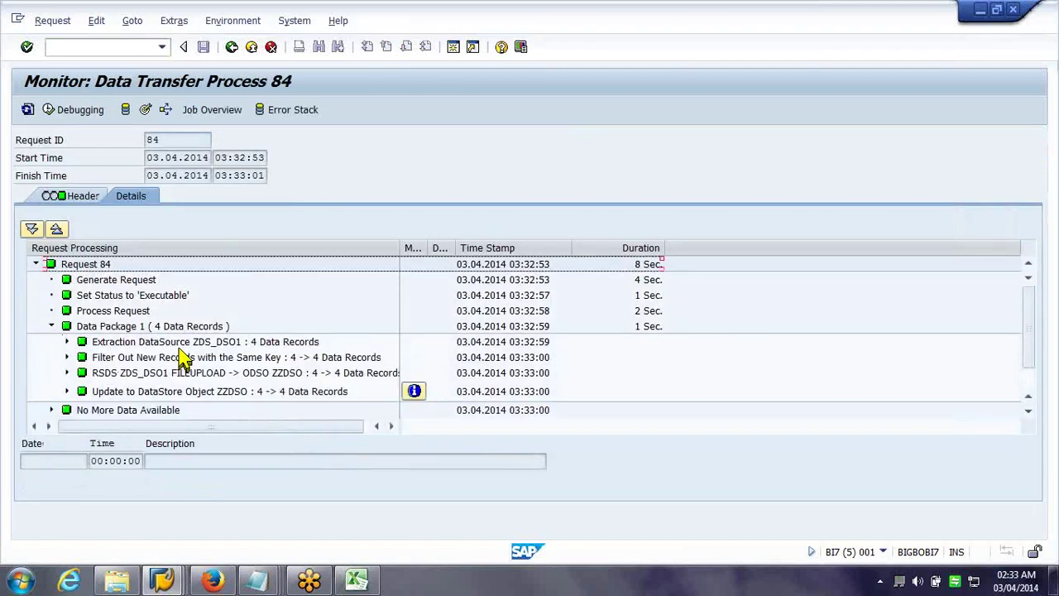
pyautogui.click(217, 374)
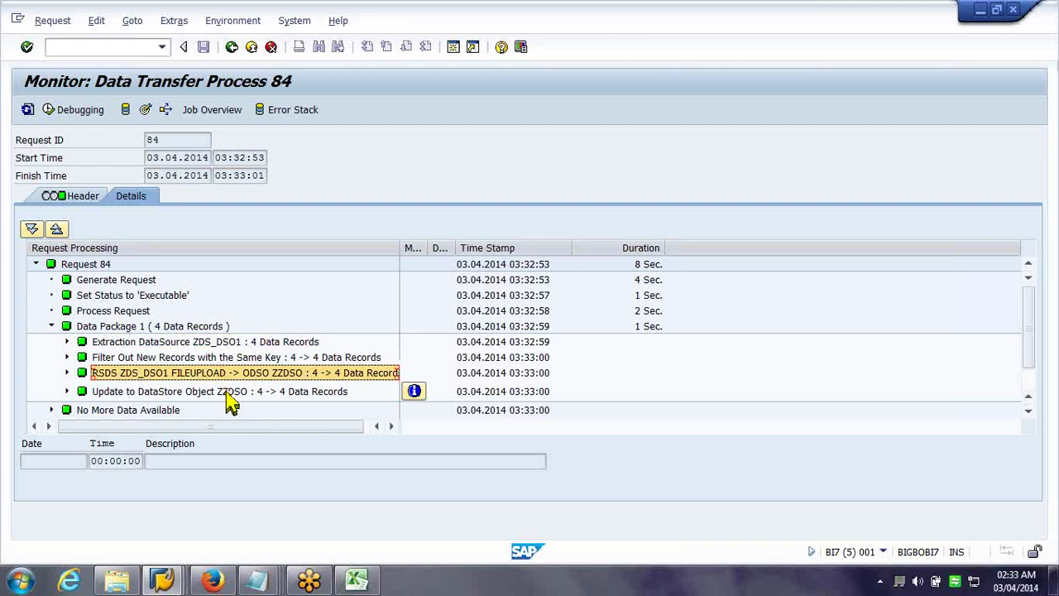
pyautogui.click(231, 393)
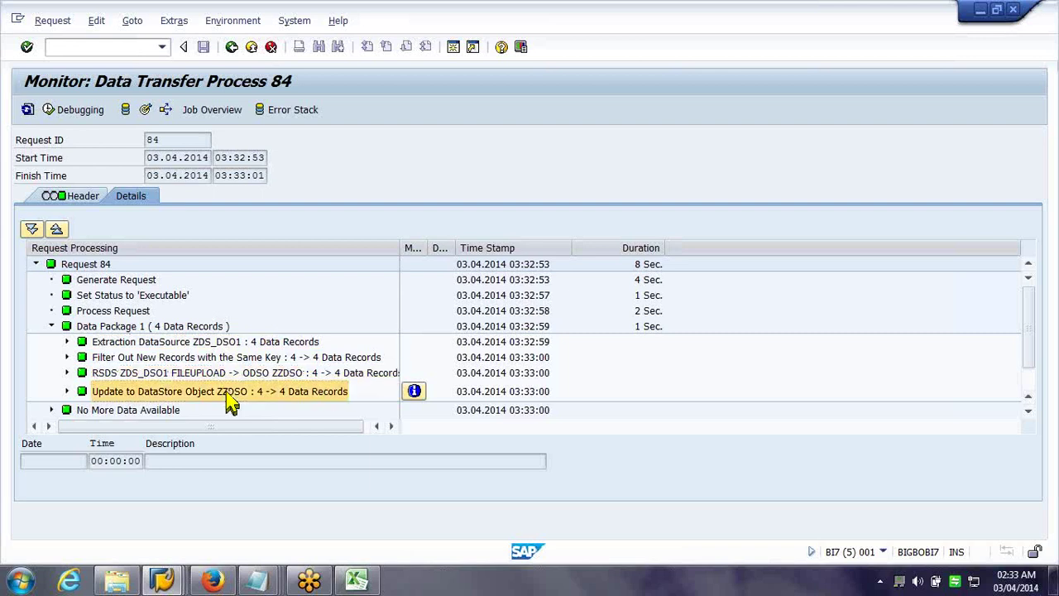
pyautogui.click(67, 391)
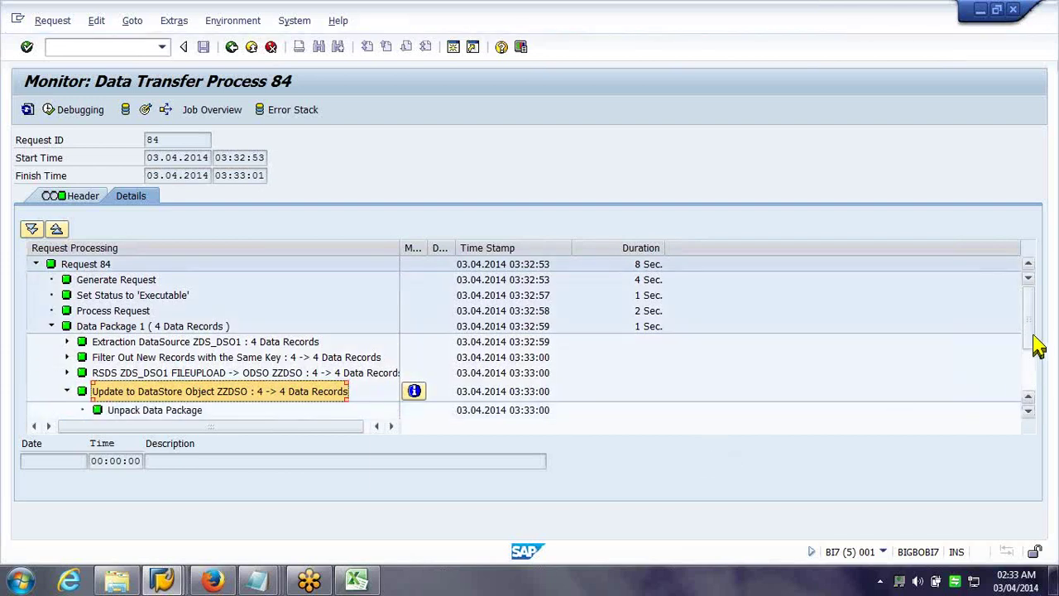
pyautogui.moveTo(1038, 347); pyautogui.dragTo(1036, 370)
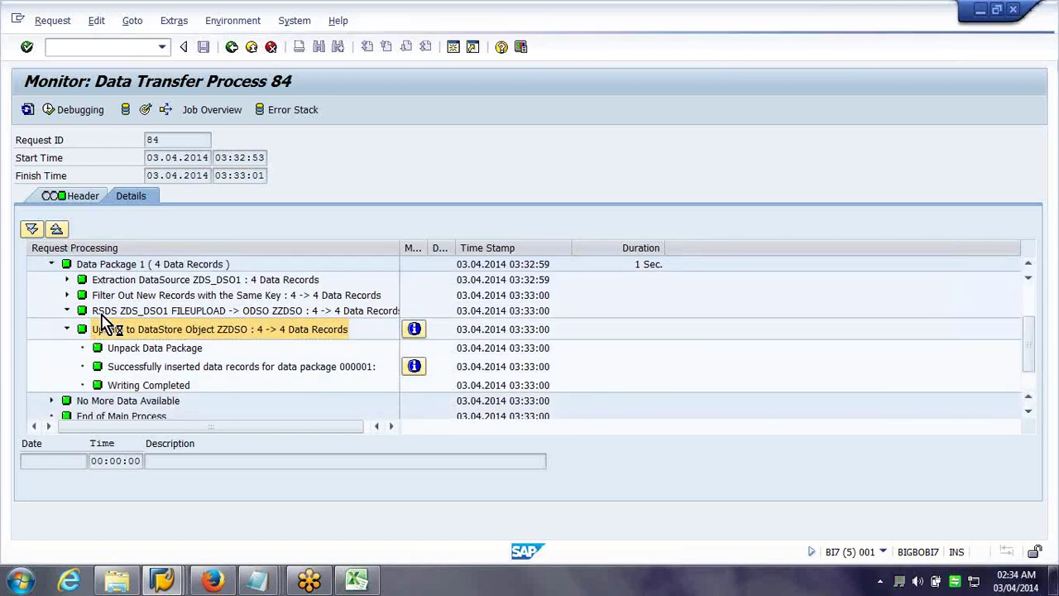
# Return to the data transfer process and examine its program flow, including the DataSource extraction and Filter nodes
pyautogui.click(232, 48)
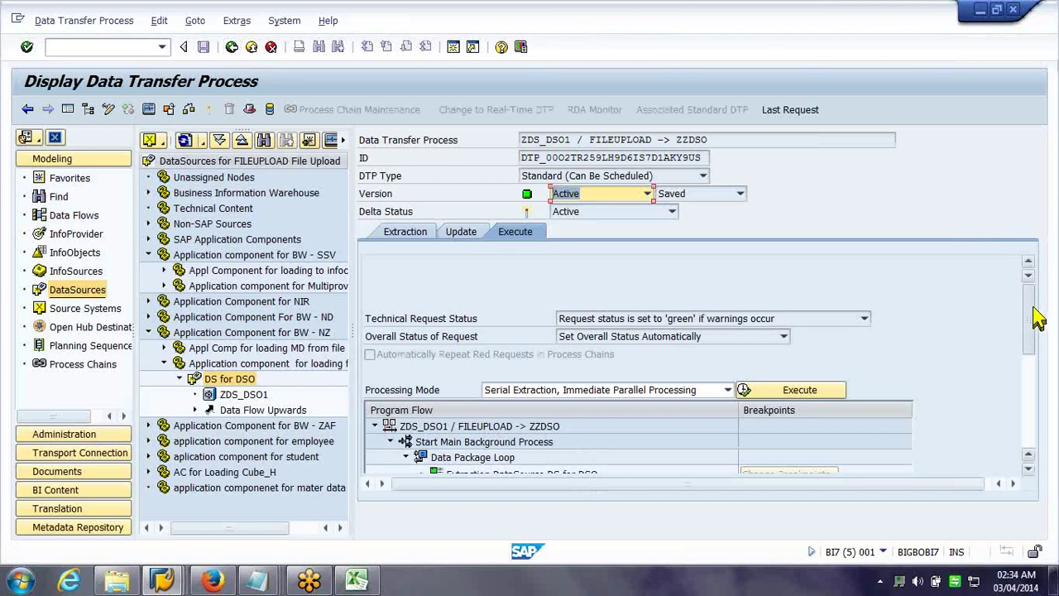
pyautogui.scroll(-1, 1034, 347)
pyautogui.scroll(-3, 1035, 347)
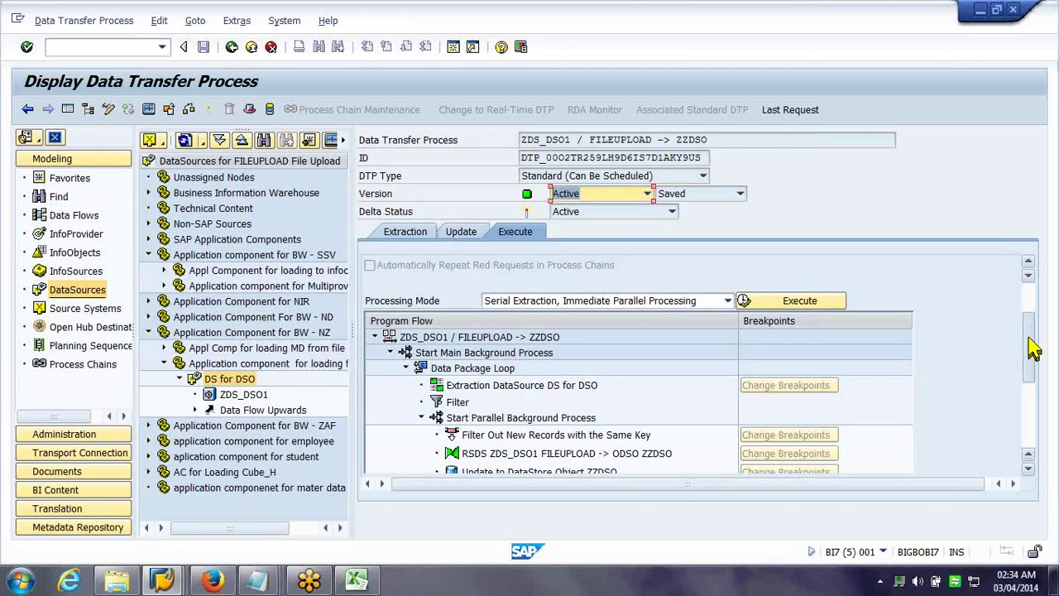
pyautogui.scroll(-2, 1034, 348)
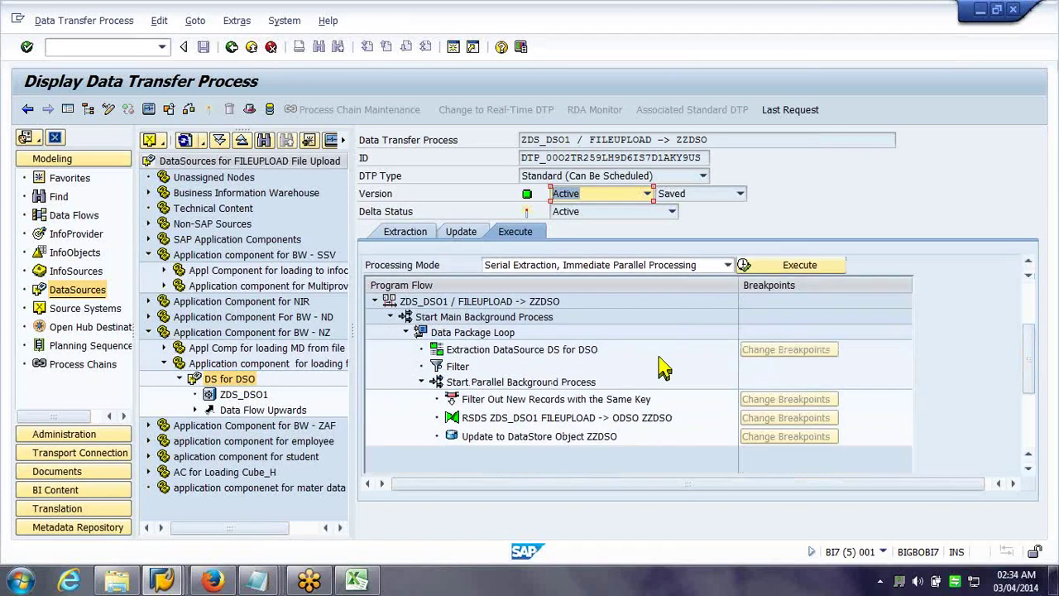
pyautogui.click(520, 351)
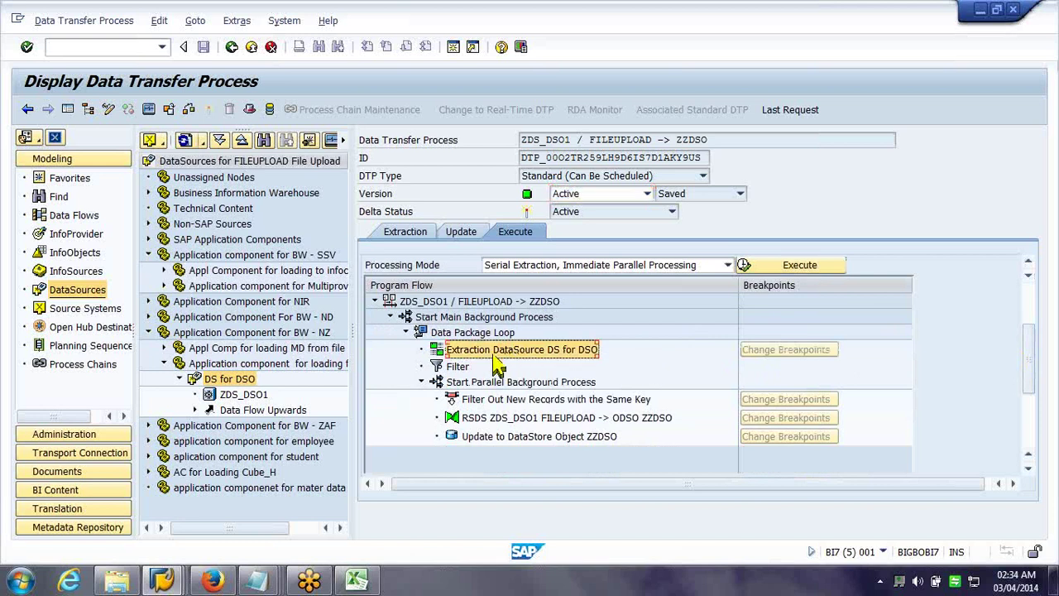
pyautogui.click(455, 369)
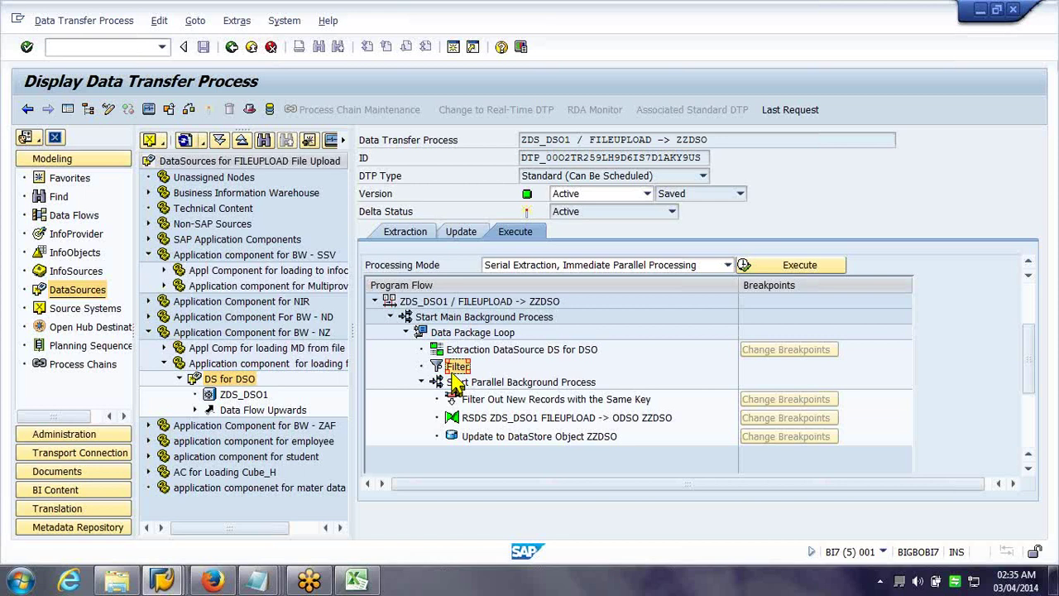
# Put the data transfer process in change mode and open the filter of its extraction settings
pyautogui.click(410, 236)
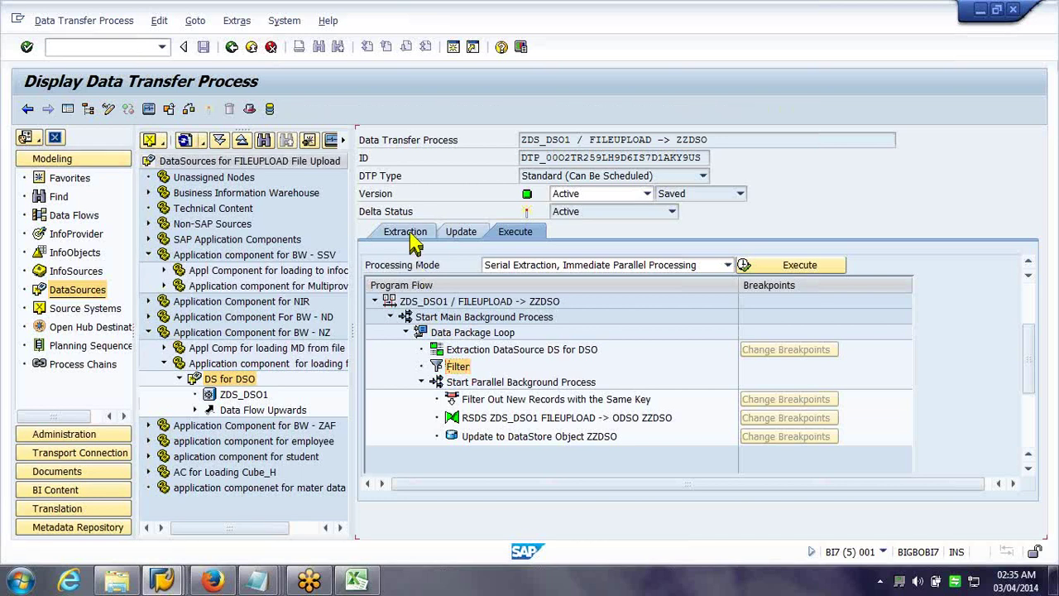
pyautogui.click(107, 110)
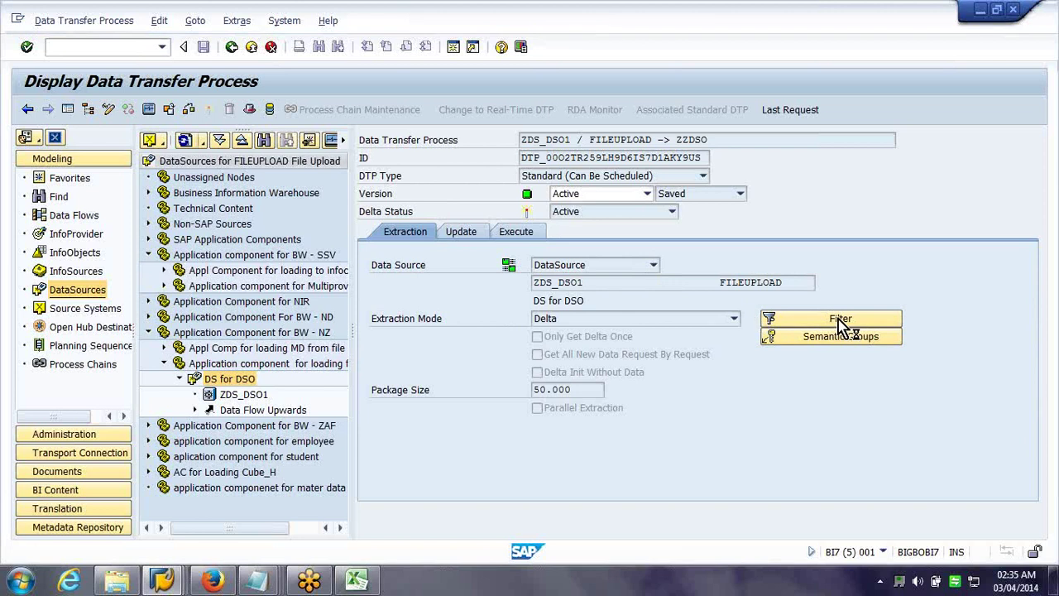
pyautogui.click(800, 323)
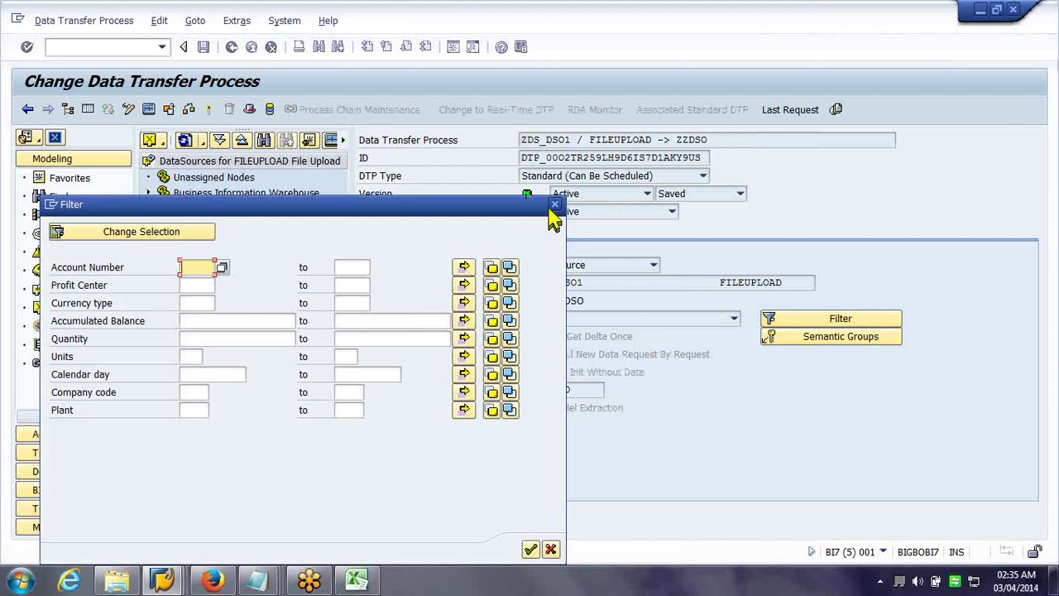
# Switch to the Data Browser session, check the data selection of InfoPackage ZDS_DSO1 in the modeling workbench, and leave it without saving
pyautogui.click(161, 581)
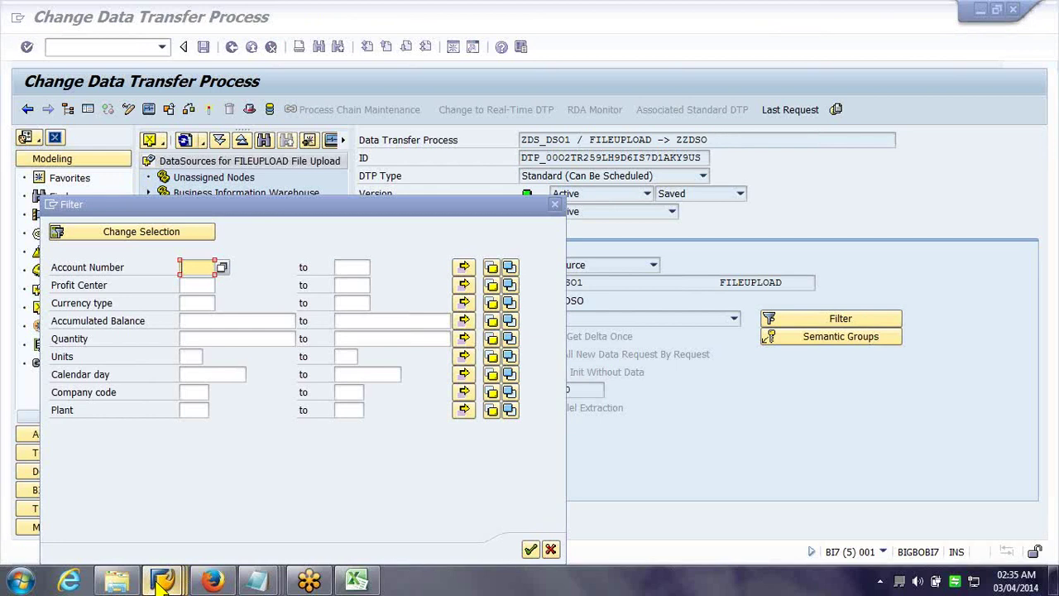
pyautogui.click(161, 581)
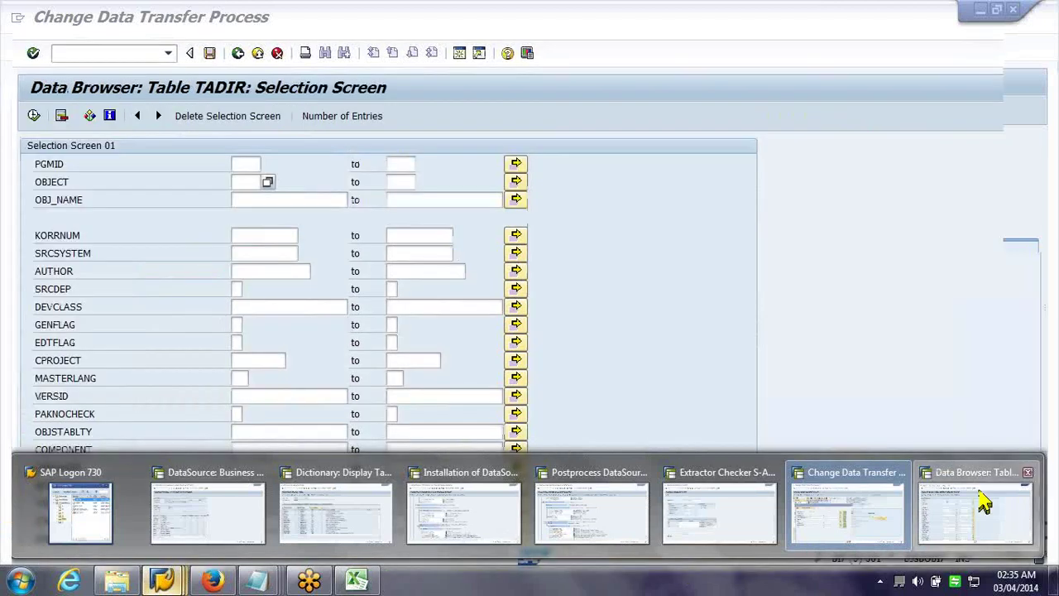
pyautogui.click(983, 503)
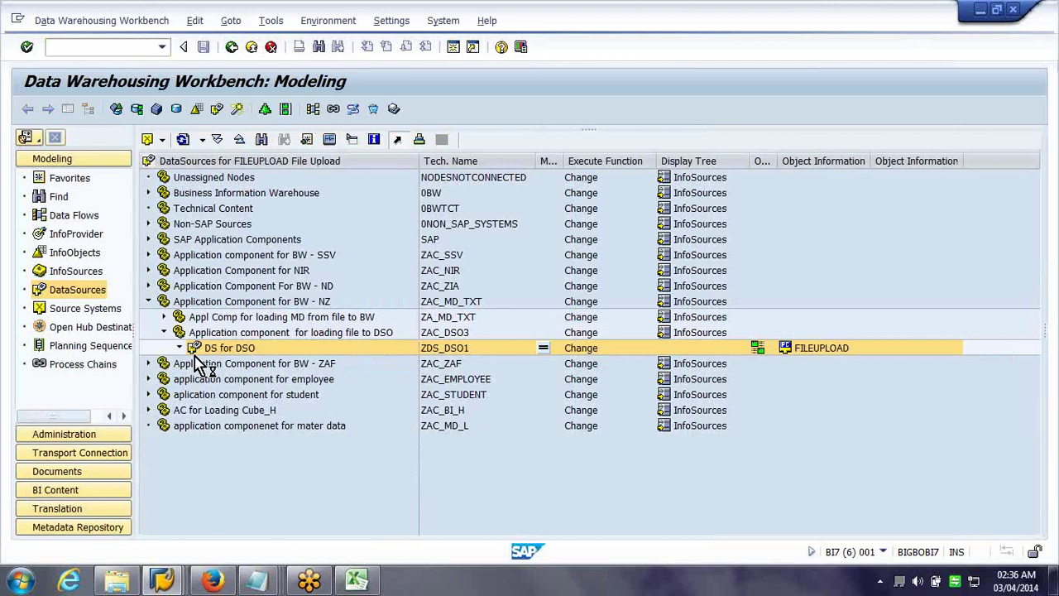
pyautogui.doubleClick(240, 363)
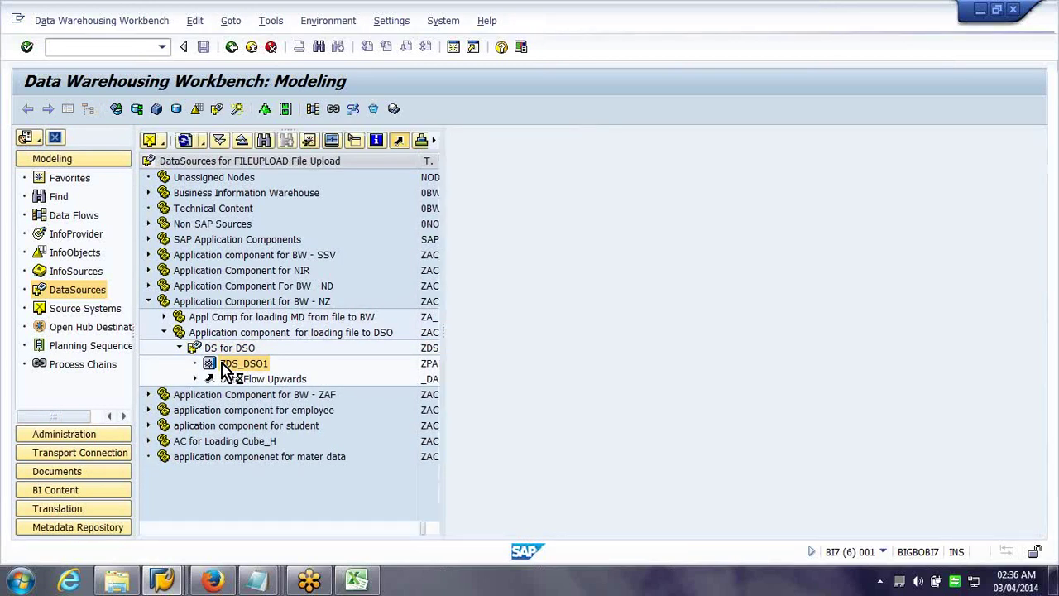
pyautogui.click(507, 252)
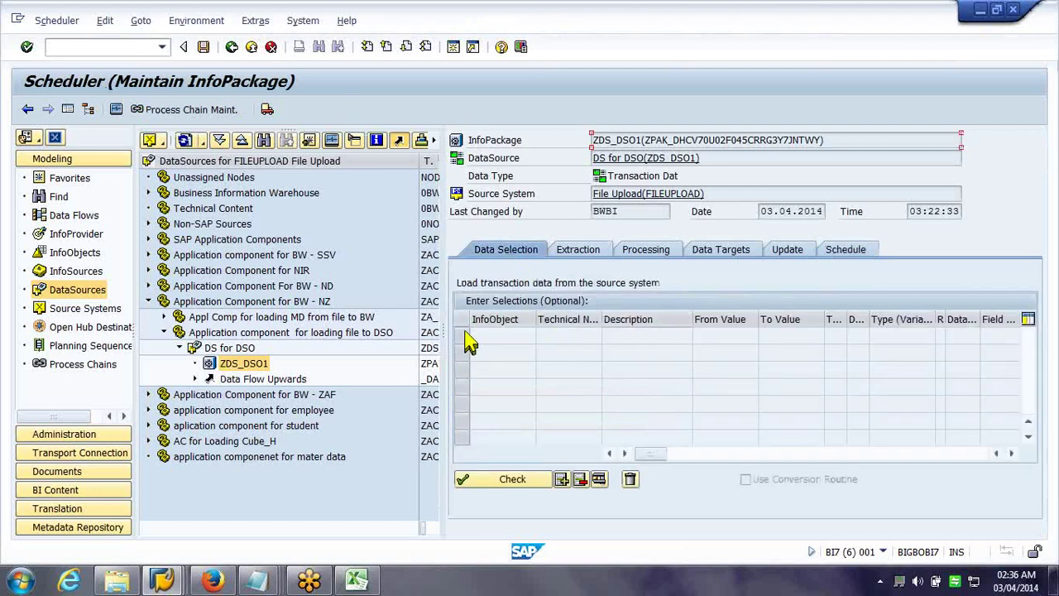
pyautogui.click(260, 46)
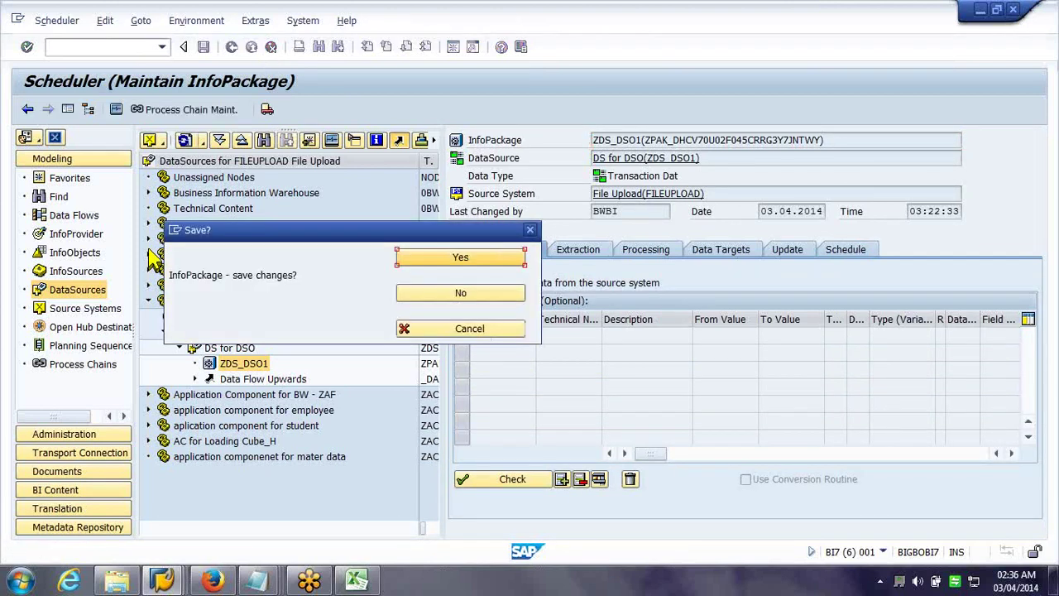
pyautogui.click(440, 292)
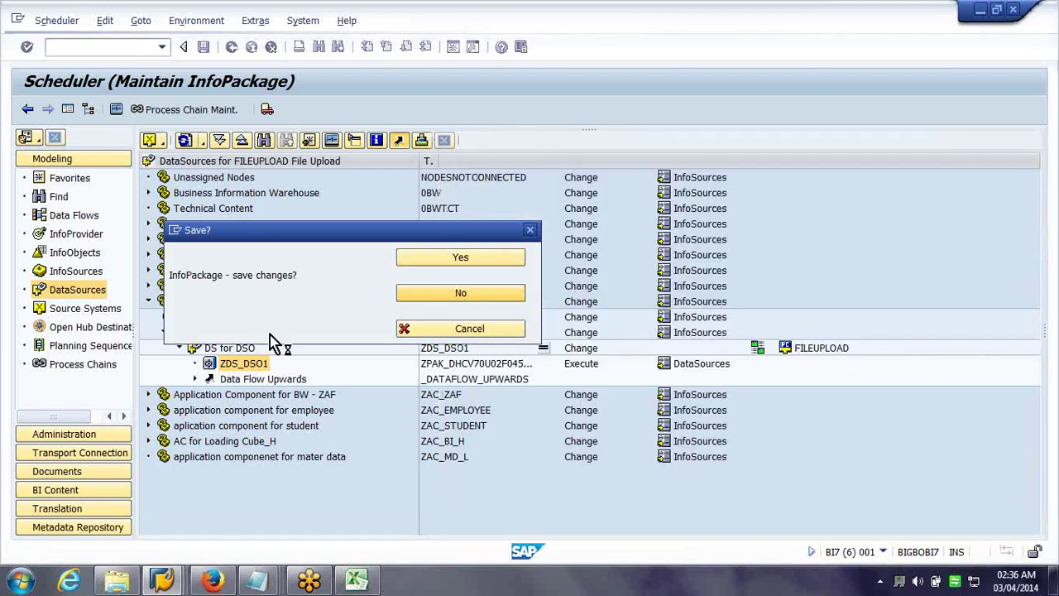
# In DataSource ZDS_DSO1, set the COMP_CODE field to Selection Possible (X) with selection option 1, Selection EQ Permitted
pyautogui.click(577, 349)
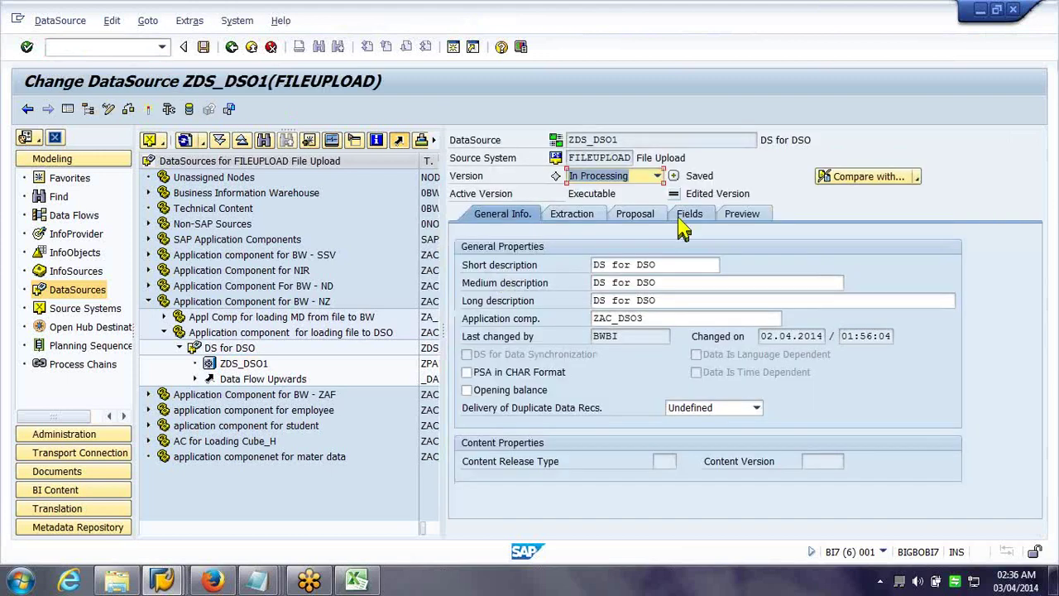
pyautogui.click(678, 220)
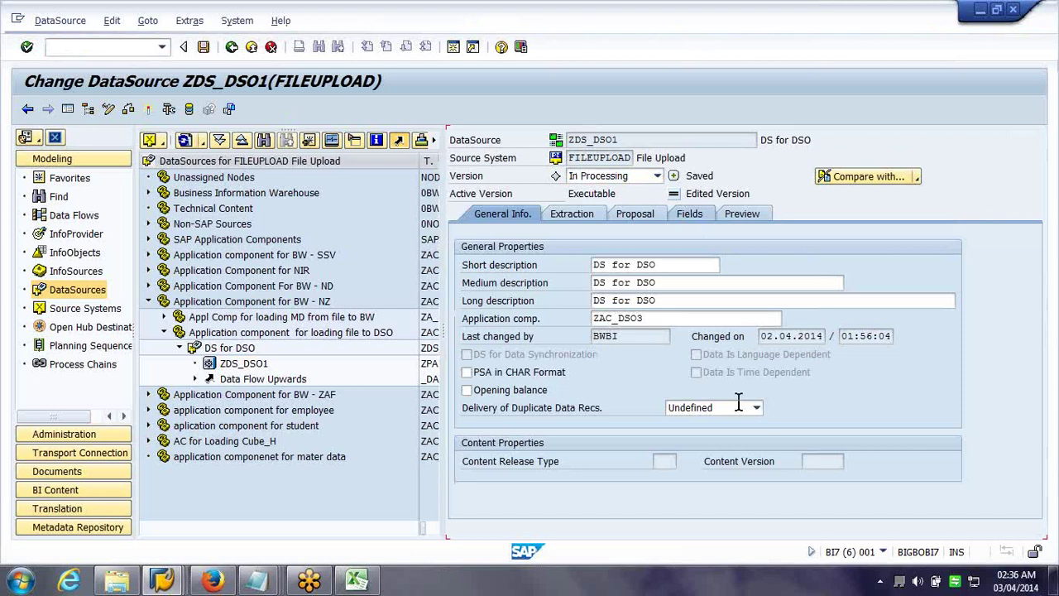
pyautogui.moveTo(710, 452); pyautogui.dragTo(837, 425)
pyautogui.moveTo(882, 270); pyautogui.dragTo(906, 279)
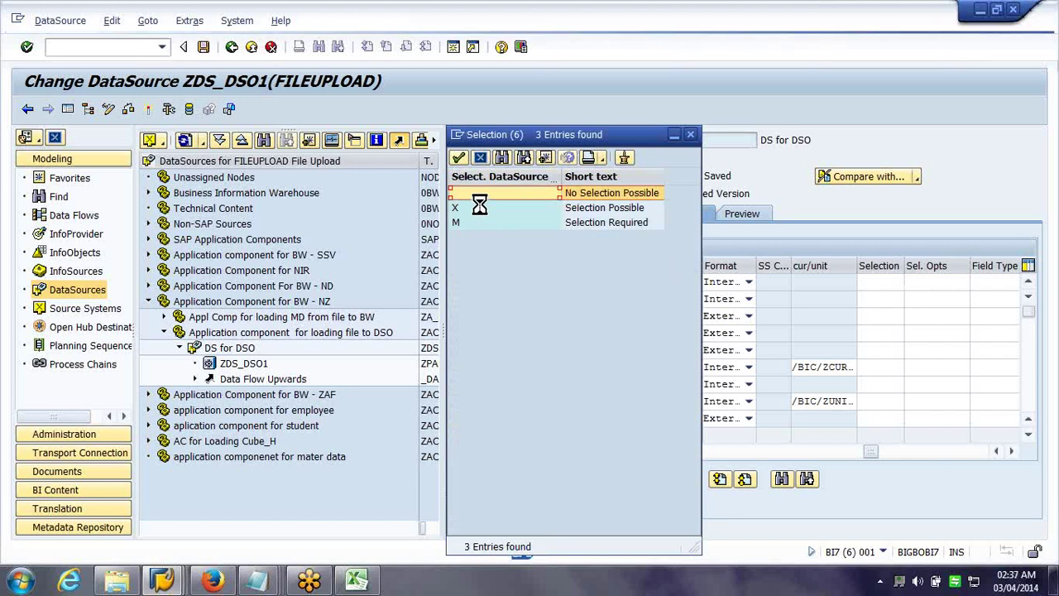
pyautogui.click(479, 207)
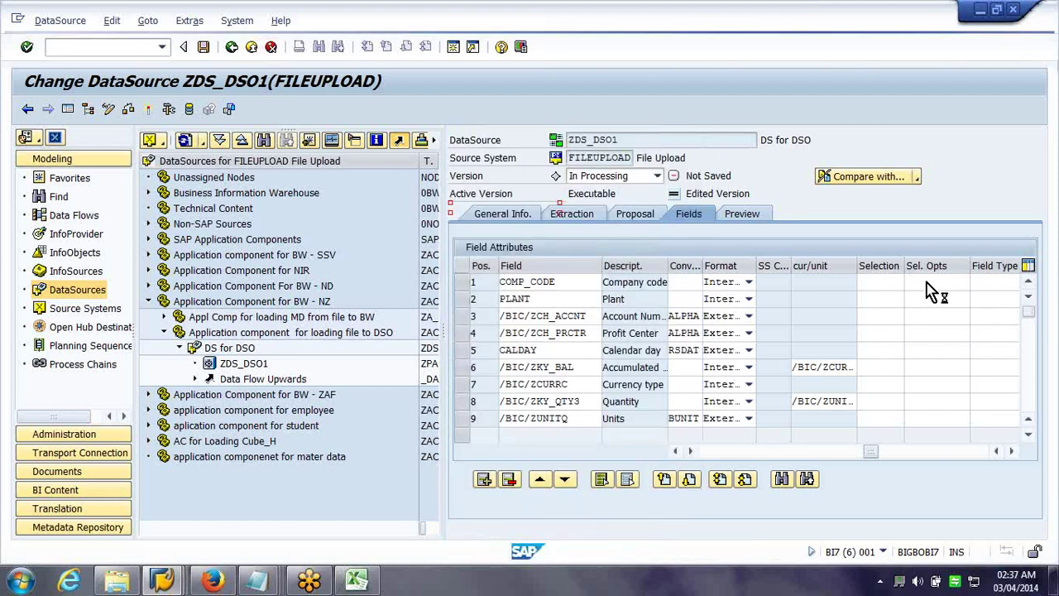
pyautogui.click(928, 282)
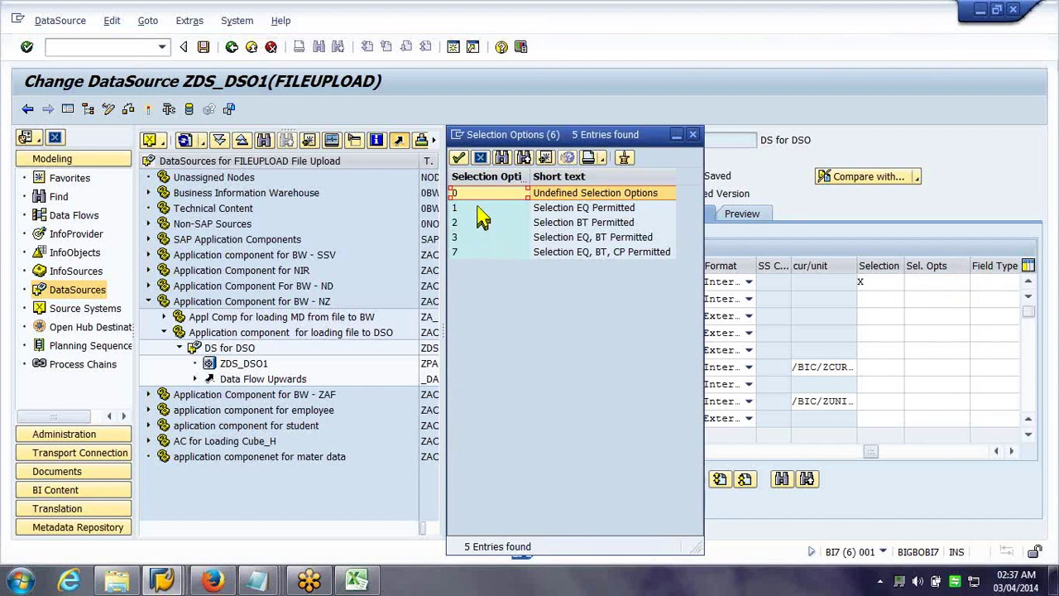
pyautogui.click(477, 207)
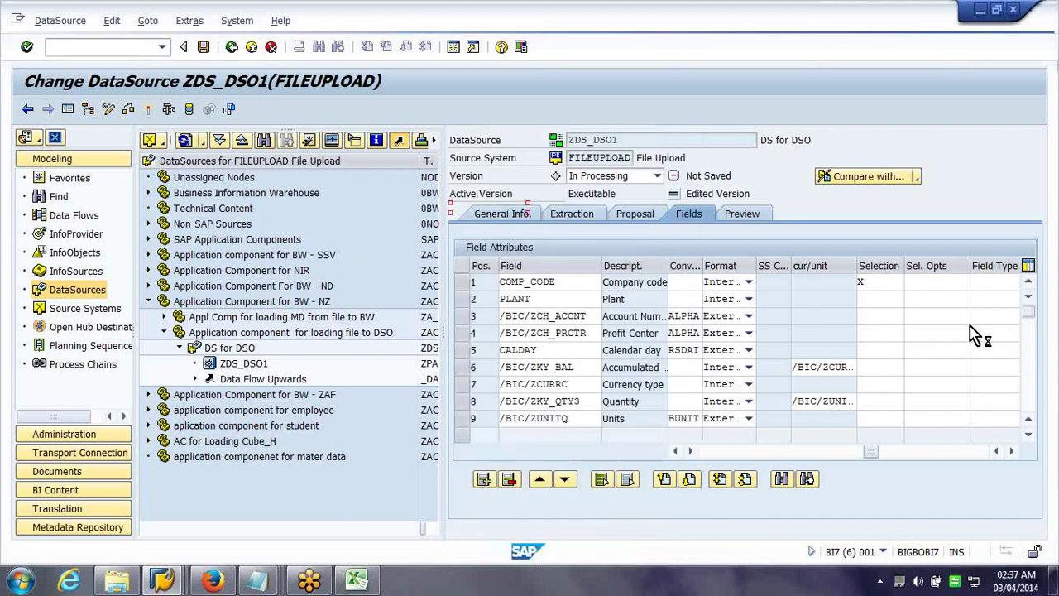
# Try to activate DataSource ZDS_DSO1, accepting the check log, and review the activation log for errors
pyautogui.click(148, 110)
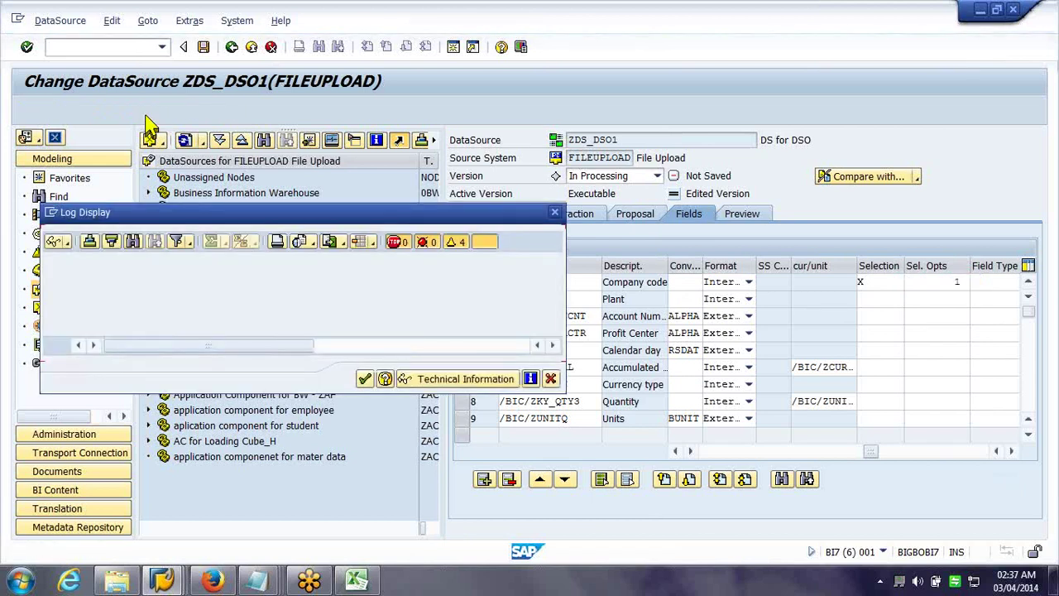
pyautogui.click(366, 377)
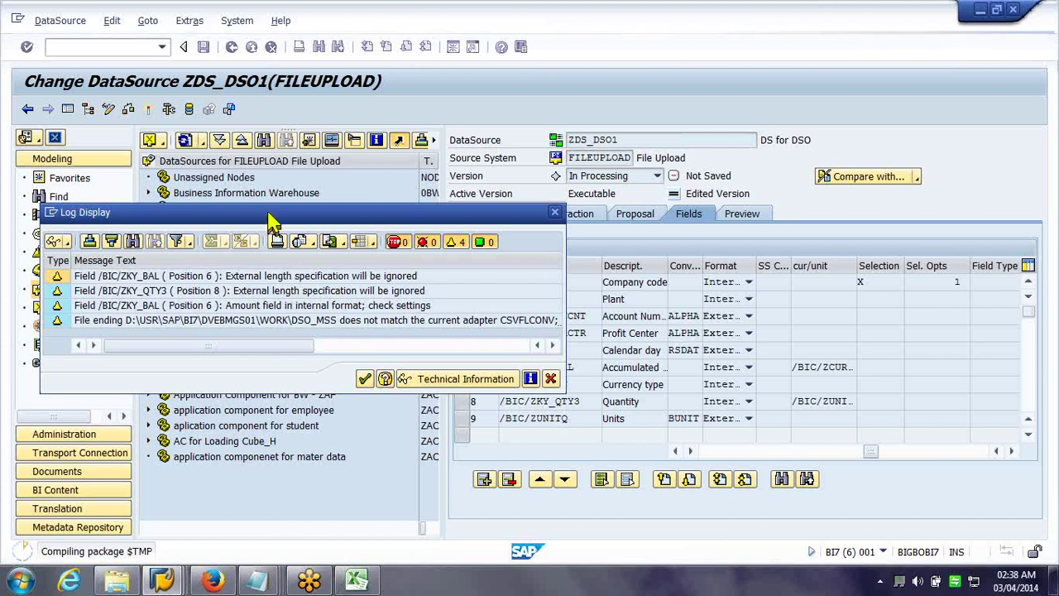
pyautogui.moveTo(273, 217); pyautogui.dragTo(279, 124)
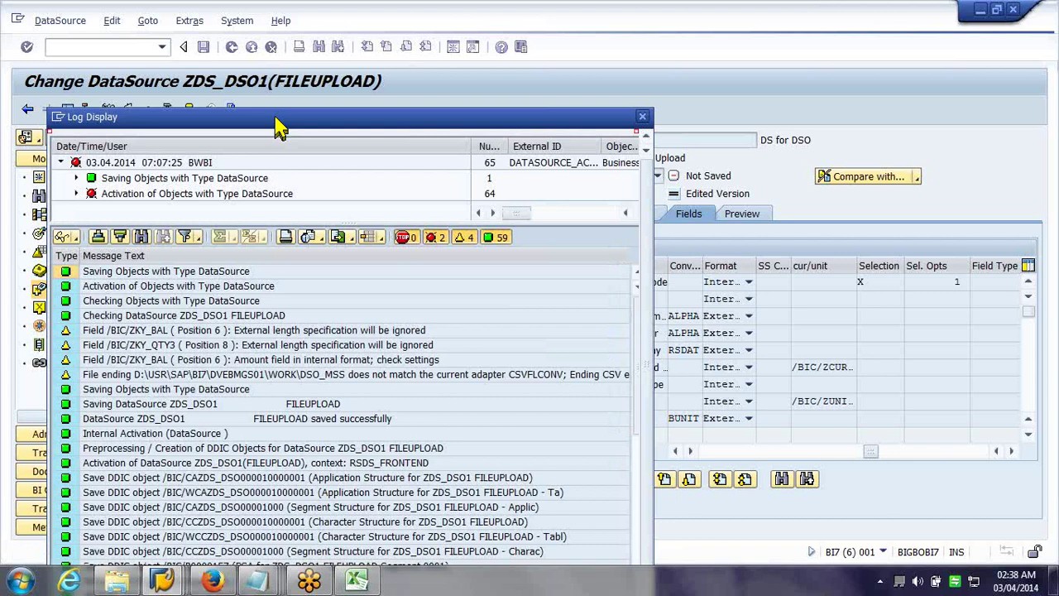
pyautogui.moveTo(279, 127); pyautogui.dragTo(295, 25)
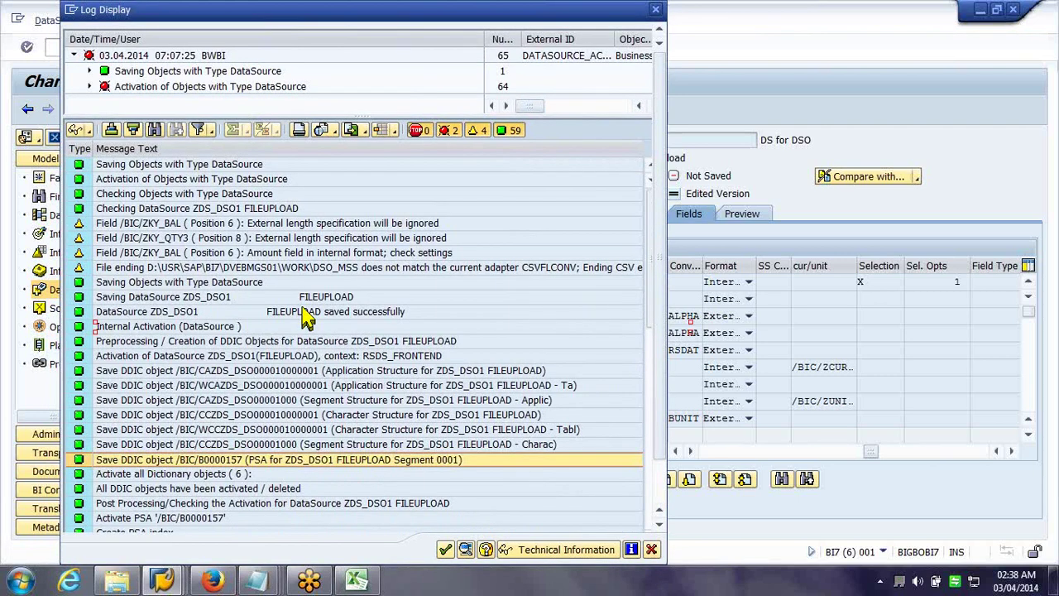
pyautogui.scroll(-8, 443, 398)
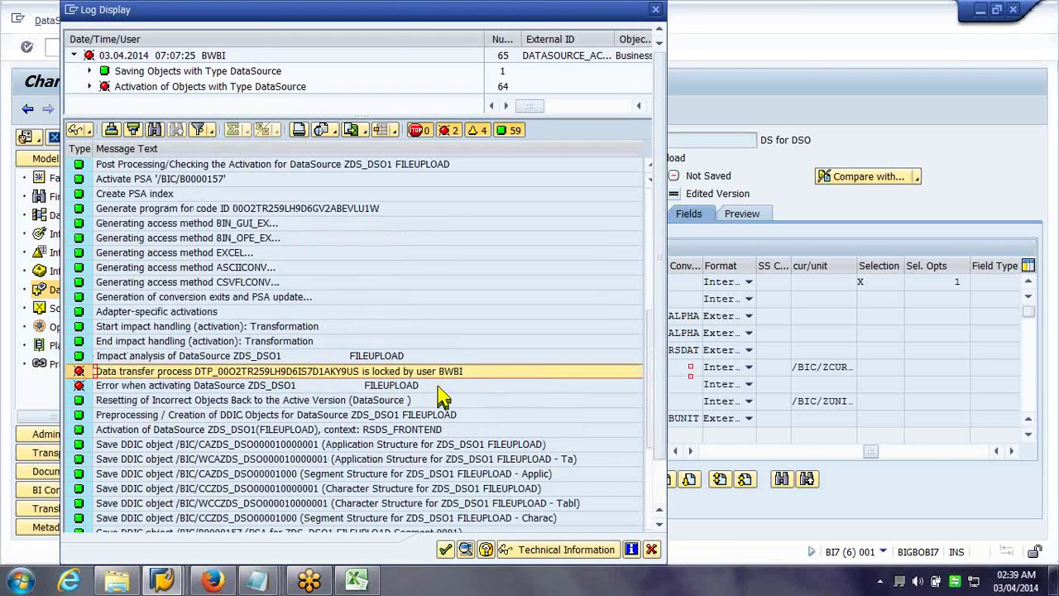
# Read the remaining messages of the activation log for DataSource ZDS_DSO1 through to the end, and close the log
pyautogui.click(439, 386)
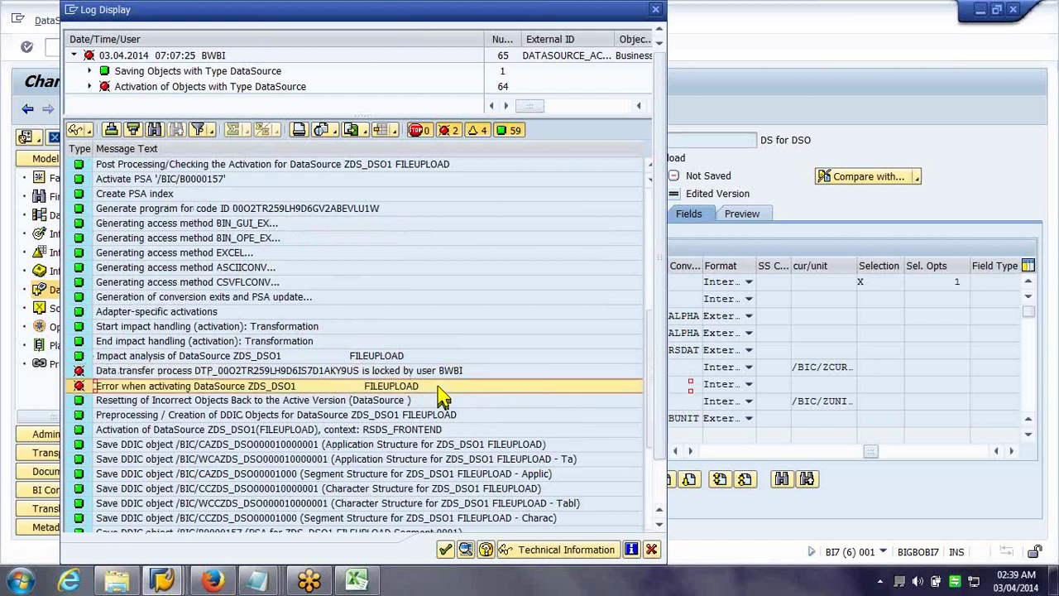
pyautogui.click(438, 395)
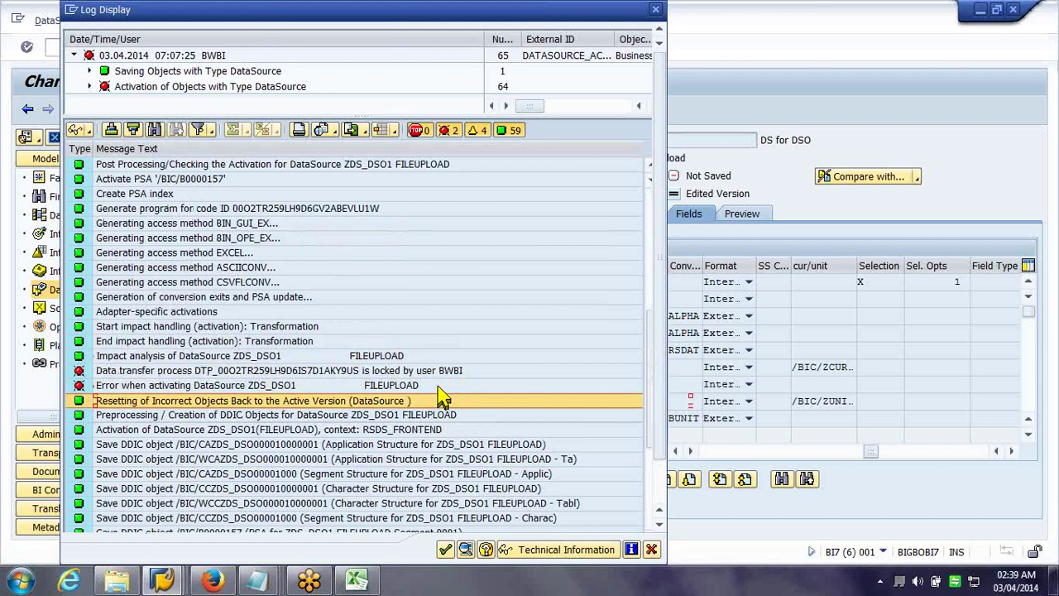
pyautogui.scroll(-5, 443, 399)
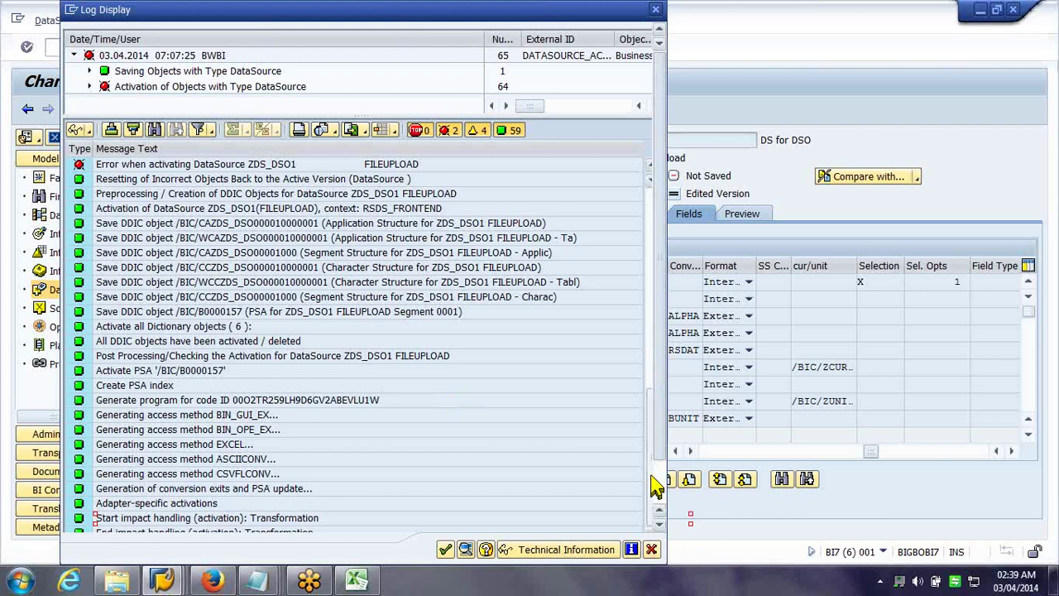
pyautogui.scroll(-2, 654, 486)
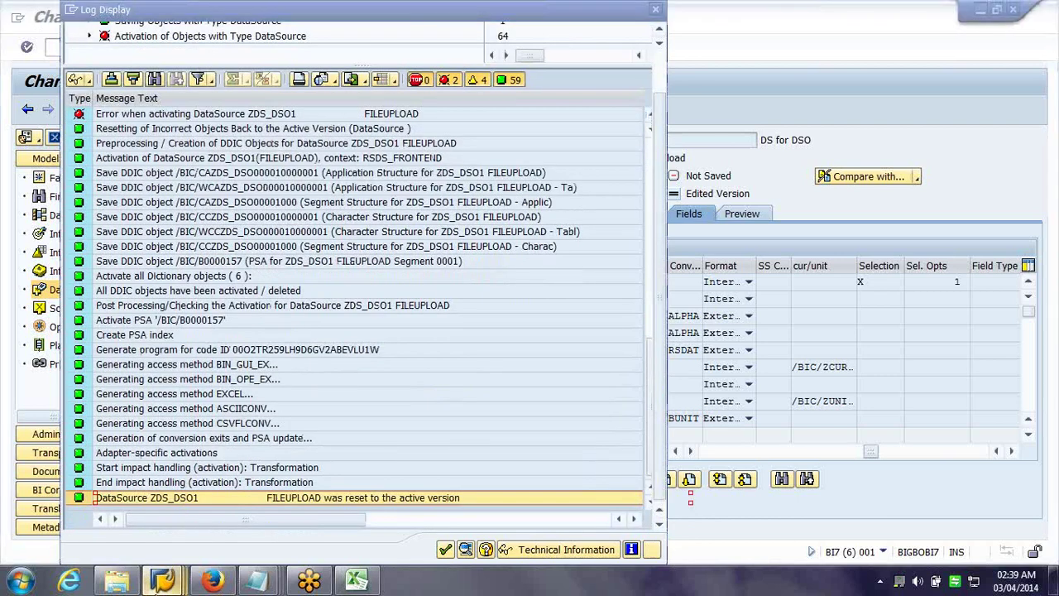
pyautogui.click(162, 580)
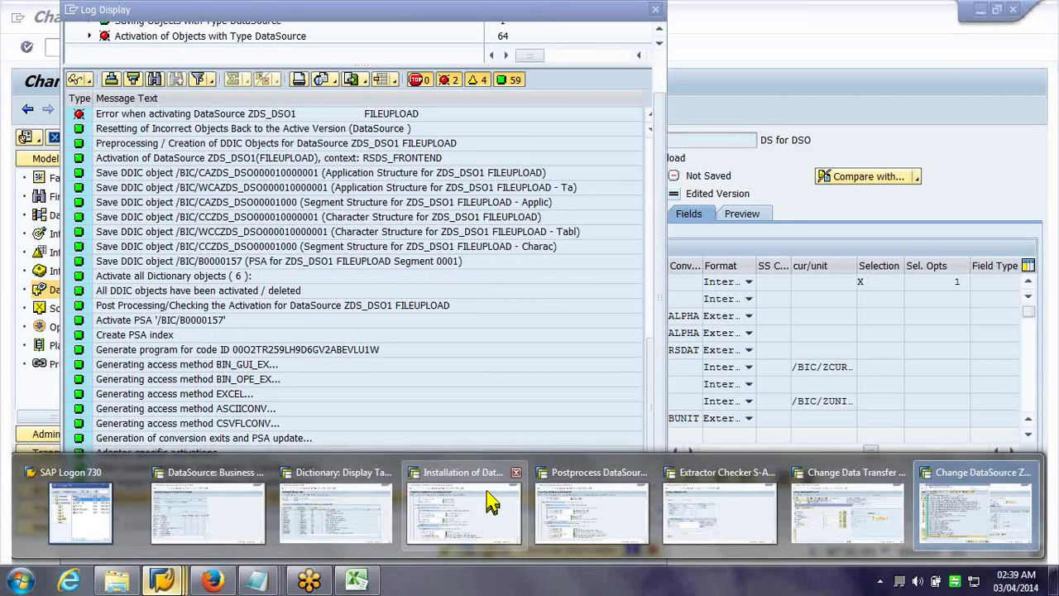
pyautogui.hotkey('alt', 'shift', 'Tab')
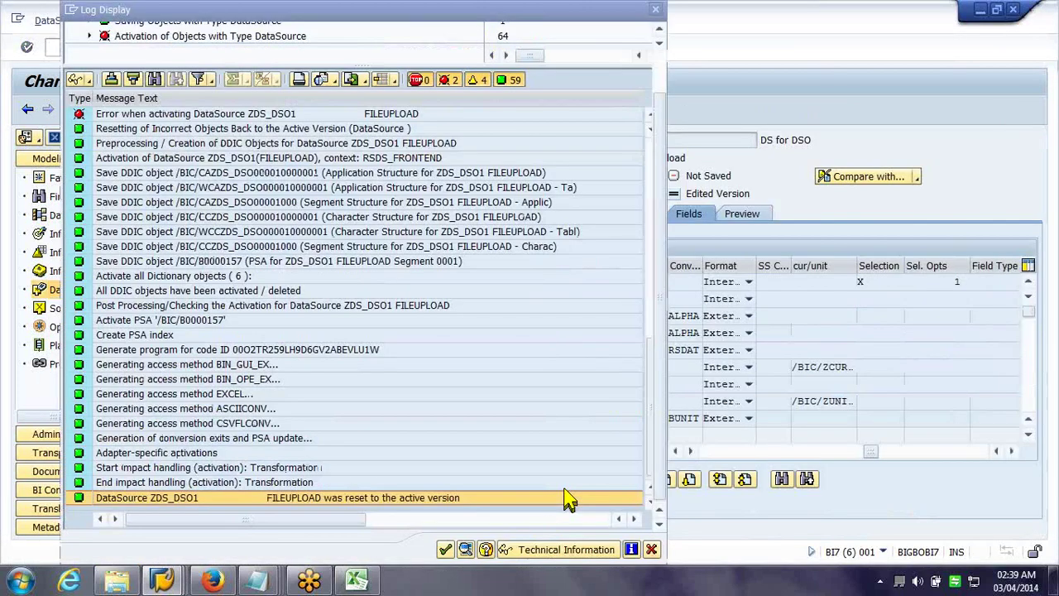
pyautogui.click(445, 551)
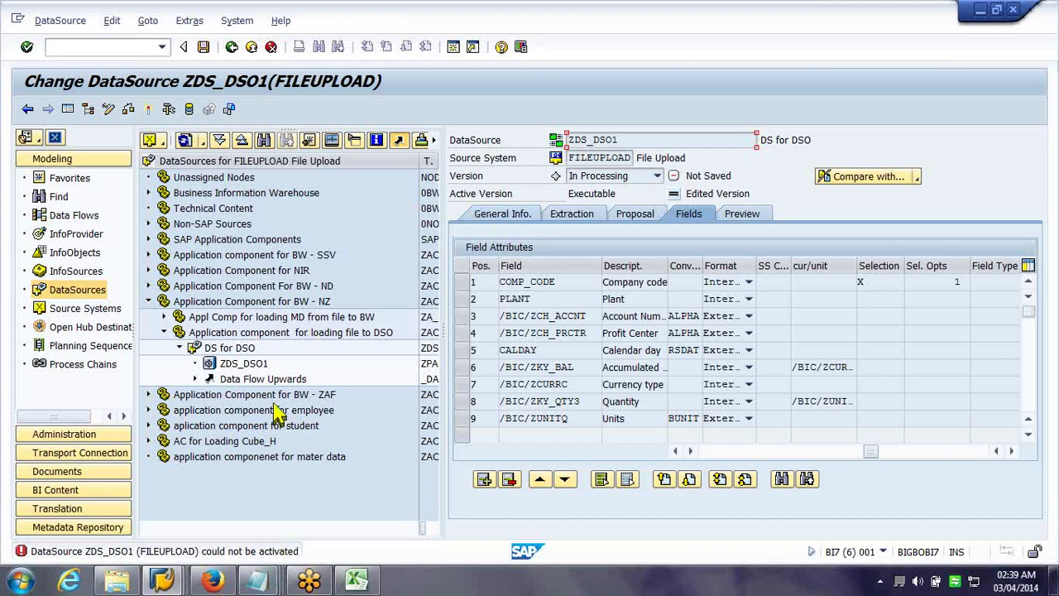
# Activate DataSource ZDS_DSO1, refresh the DataSource tree, and leave the DataSource display
pyautogui.click(148, 110)
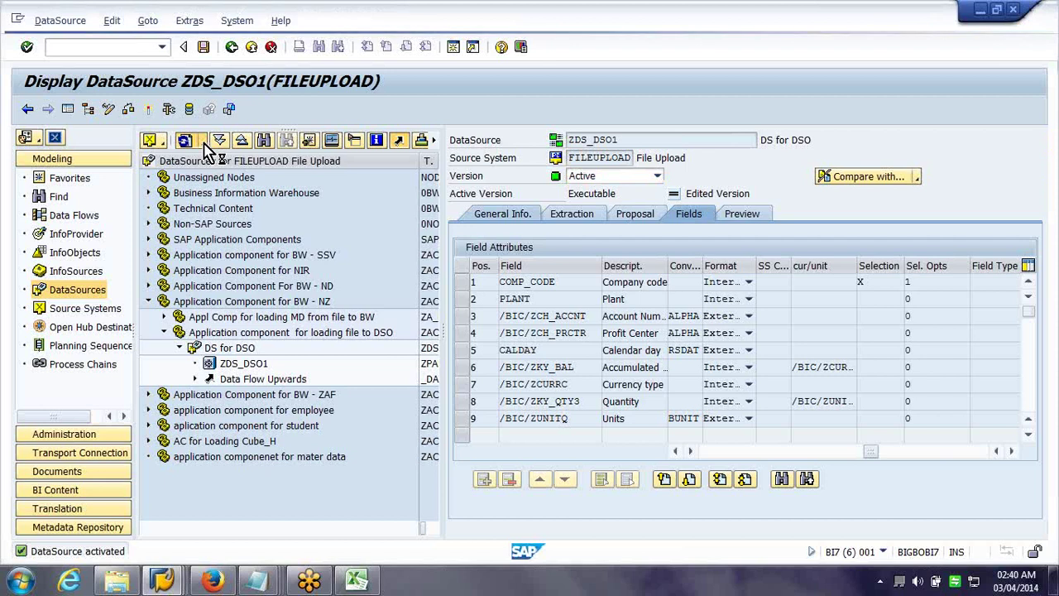
pyautogui.click(203, 142)
pyautogui.click(213, 180)
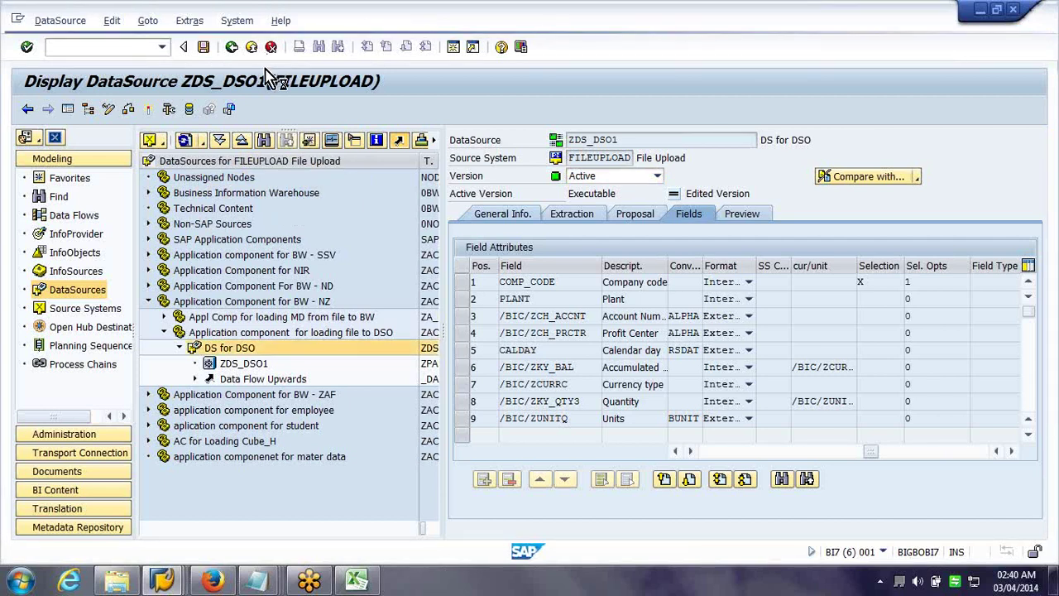
pyautogui.click(253, 48)
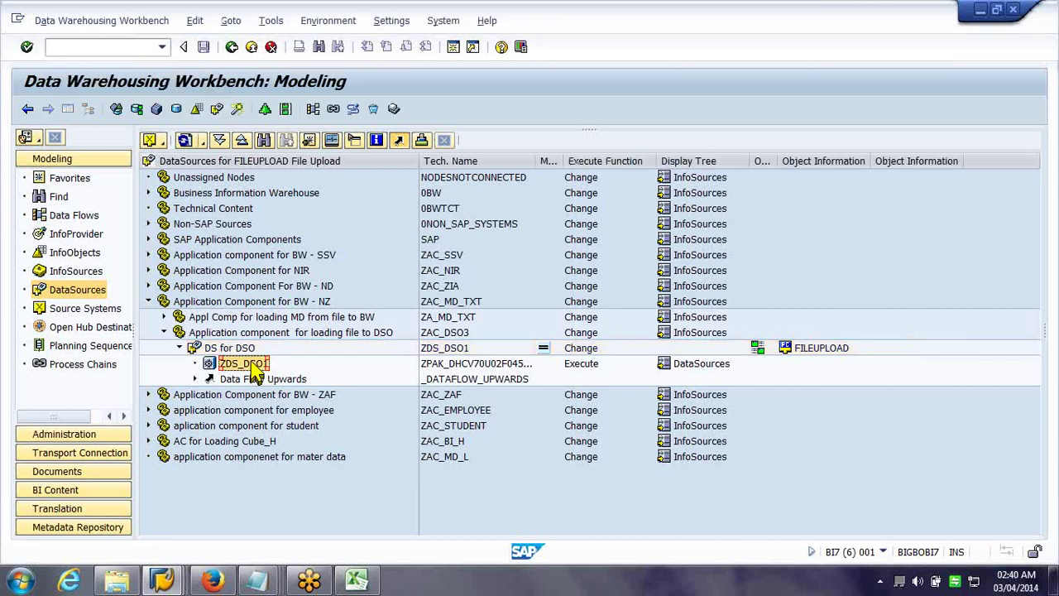
# Open InfoPackage ZDS_DSO1, narrow the tree's name column, and show the InfoPackage's data selection
pyautogui.doubleClick(255, 369)
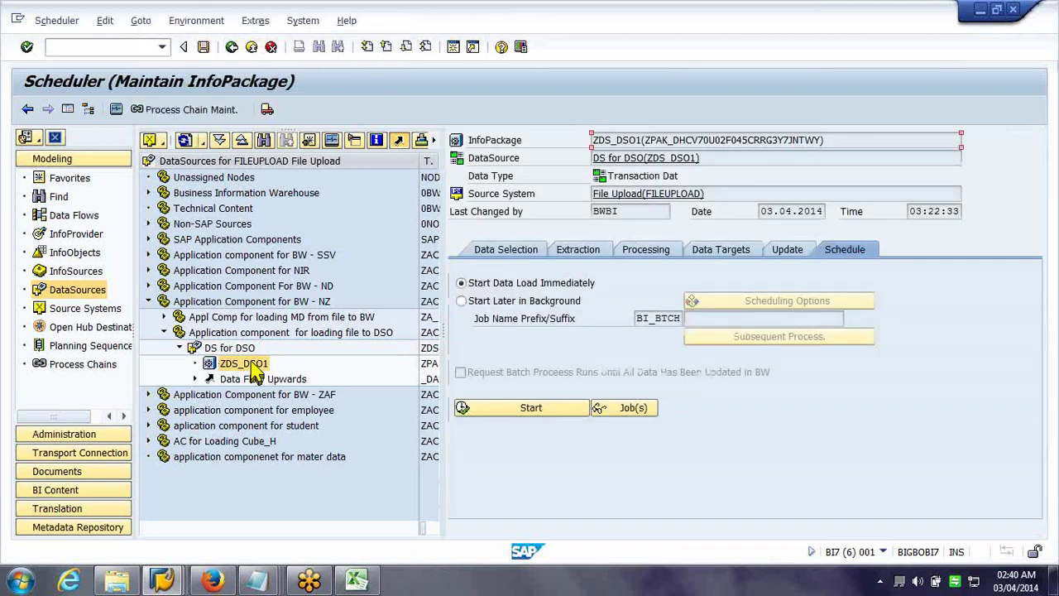
pyautogui.moveTo(418, 161); pyautogui.dragTo(367, 169)
pyautogui.click(506, 255)
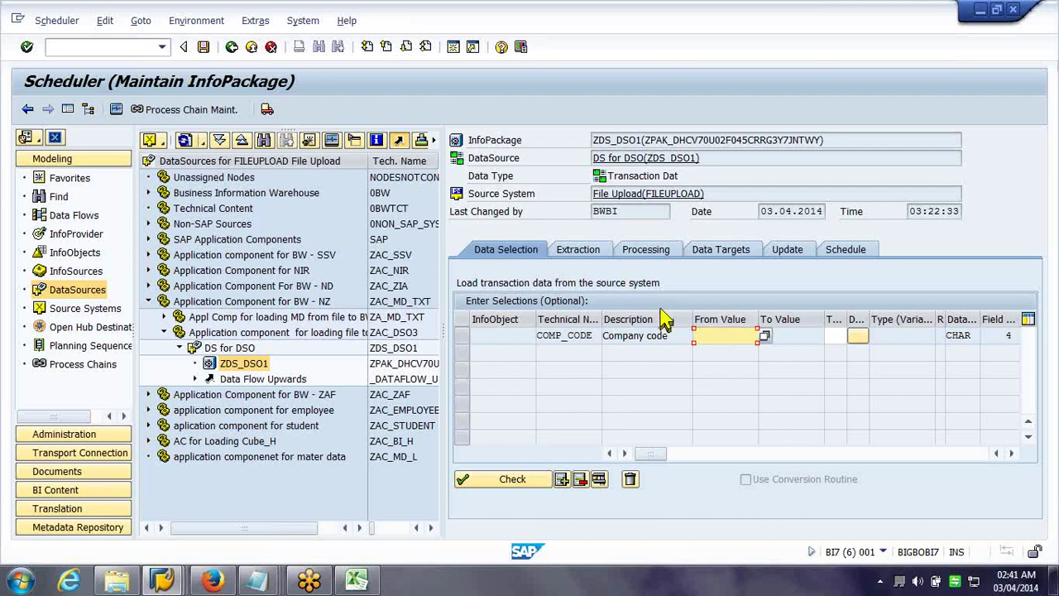
# Open the data transfer process ZDS_DSO1 / FILEUPLOAD -> ZZDSO for changing from Data Flow Upwards, discarding the InfoPackage changes
pyautogui.click(196, 387)
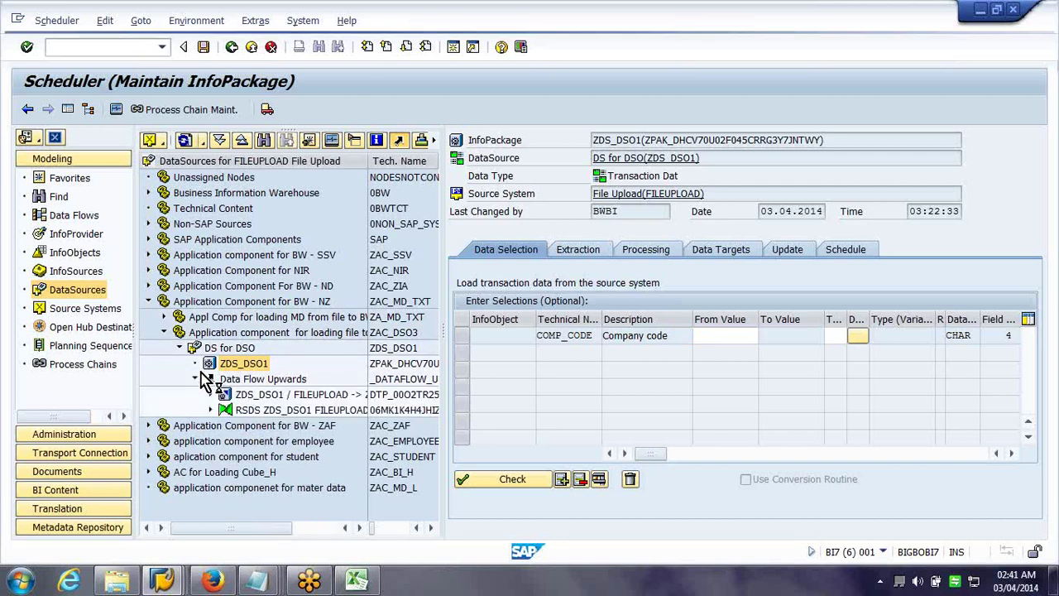
pyautogui.click(296, 394)
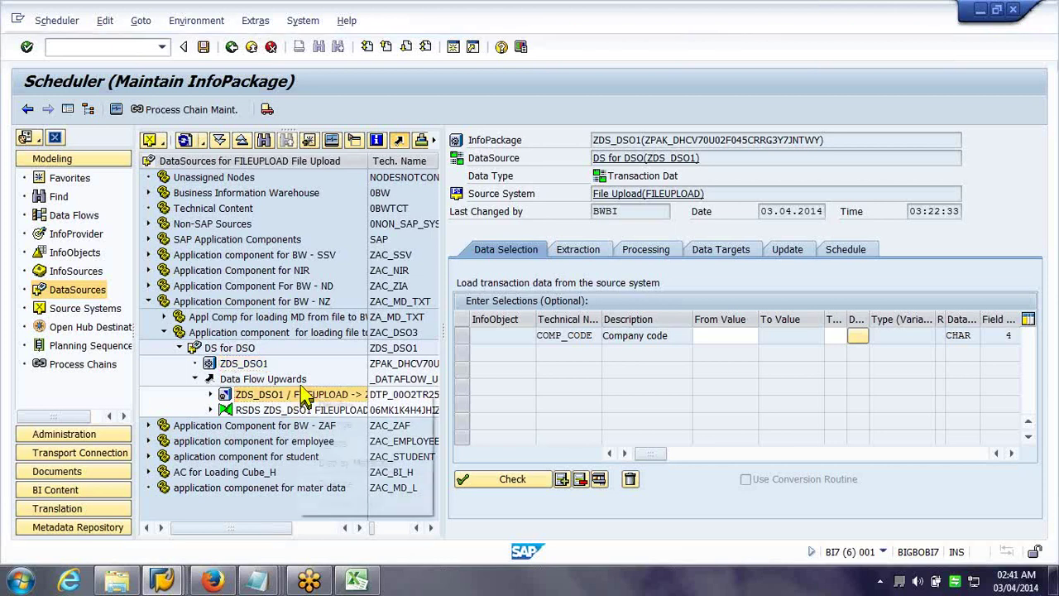
pyautogui.rightClick(303, 395)
pyautogui.click(333, 425)
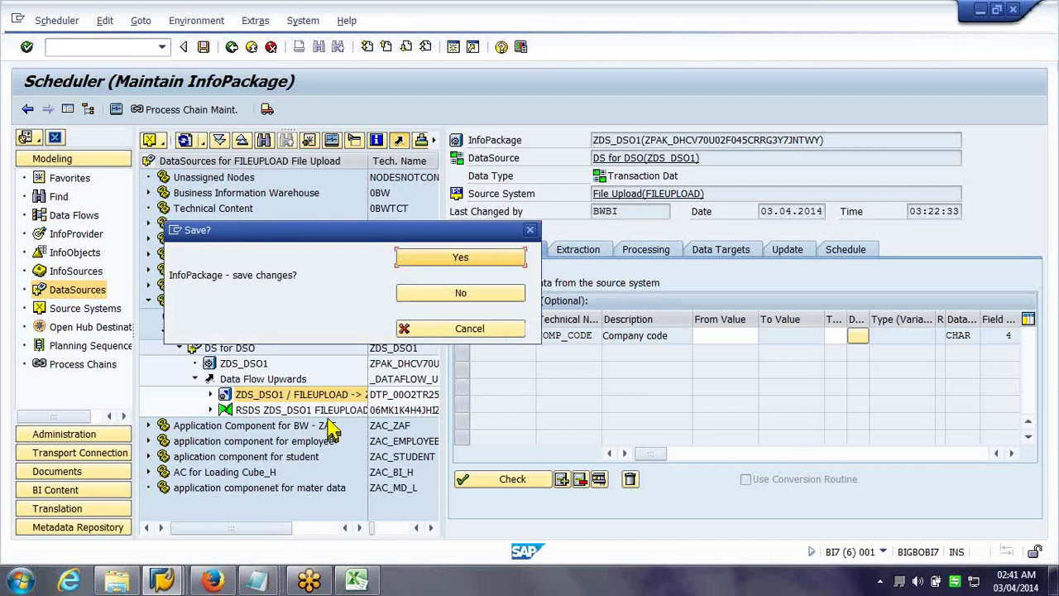
pyautogui.click(439, 296)
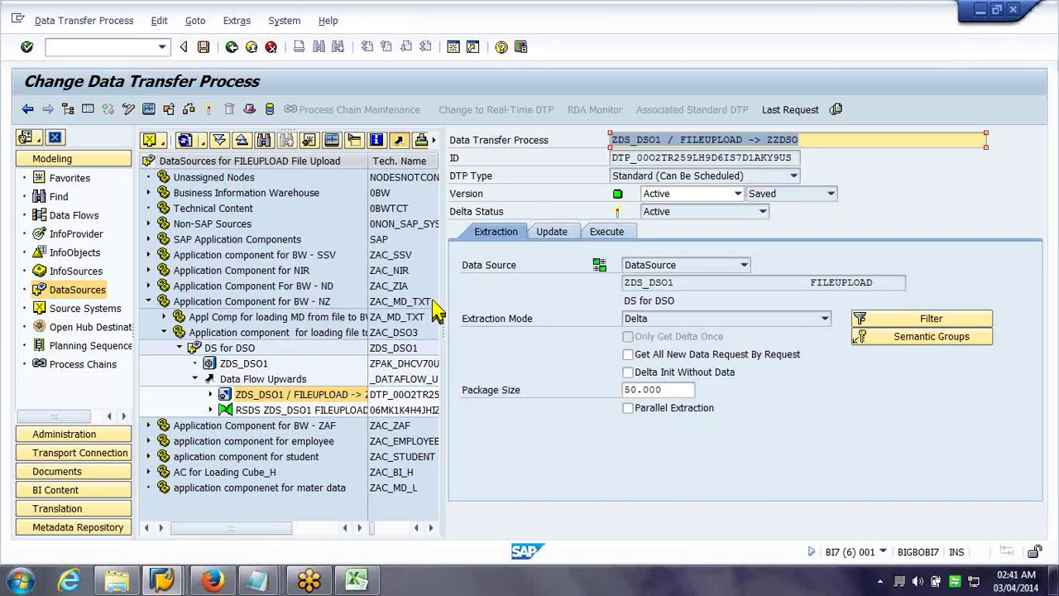
# Review the data transfer process's update settings and its execution program flow
pyautogui.click(546, 235)
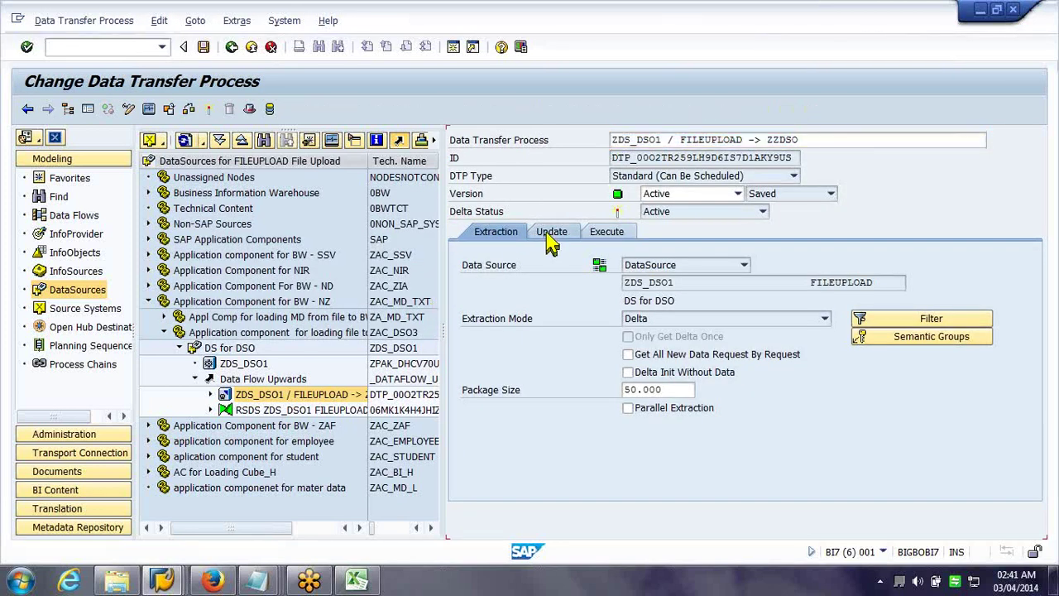
pyautogui.click(551, 237)
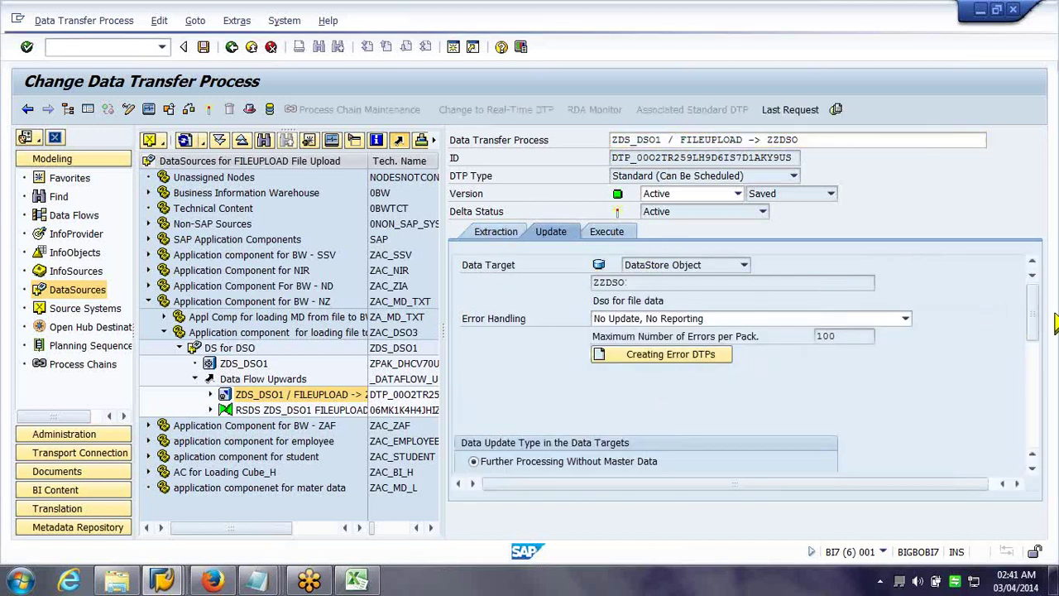
pyautogui.click(1035, 323)
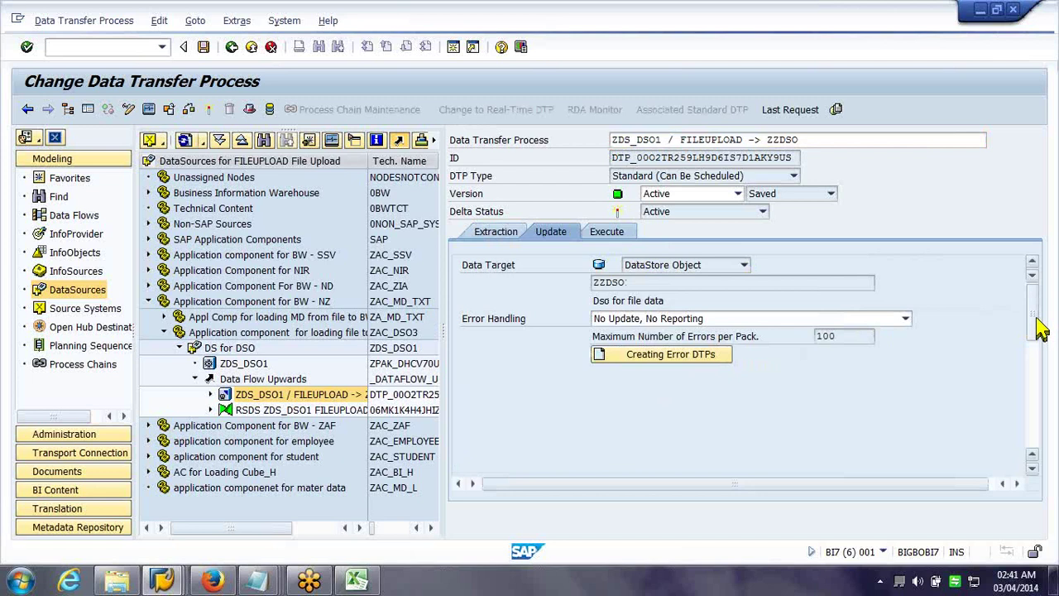
pyautogui.hotkey('ctrl', 'pagedown')
pyautogui.moveTo(1039, 329); pyautogui.dragTo(1039, 389)
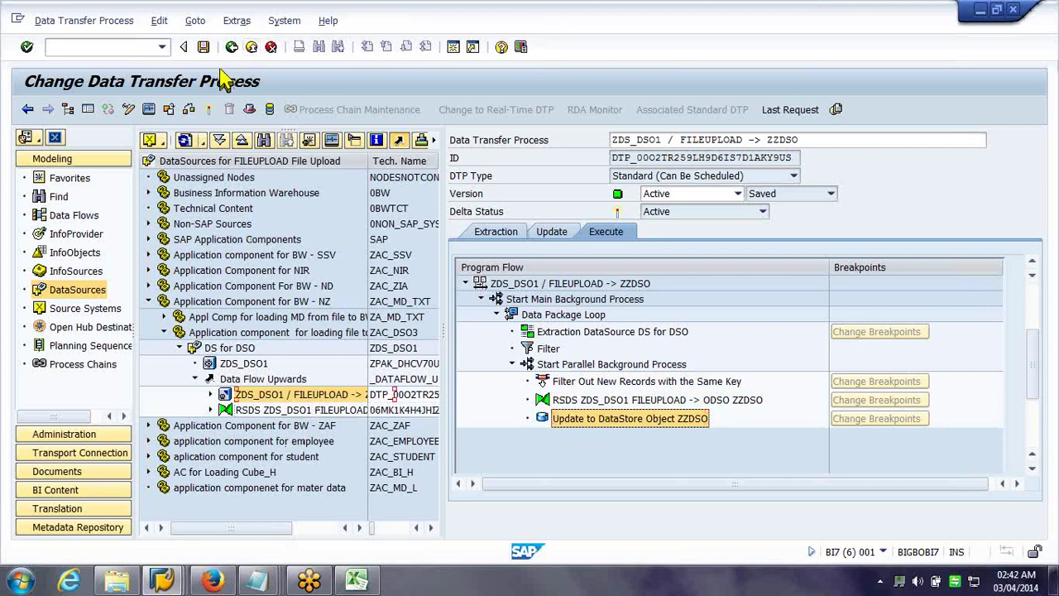
# Open the monitor of the data transfer process's last request, manage its target DSO ZZDSO, and view the DSO's contents
pyautogui.click(790, 111)
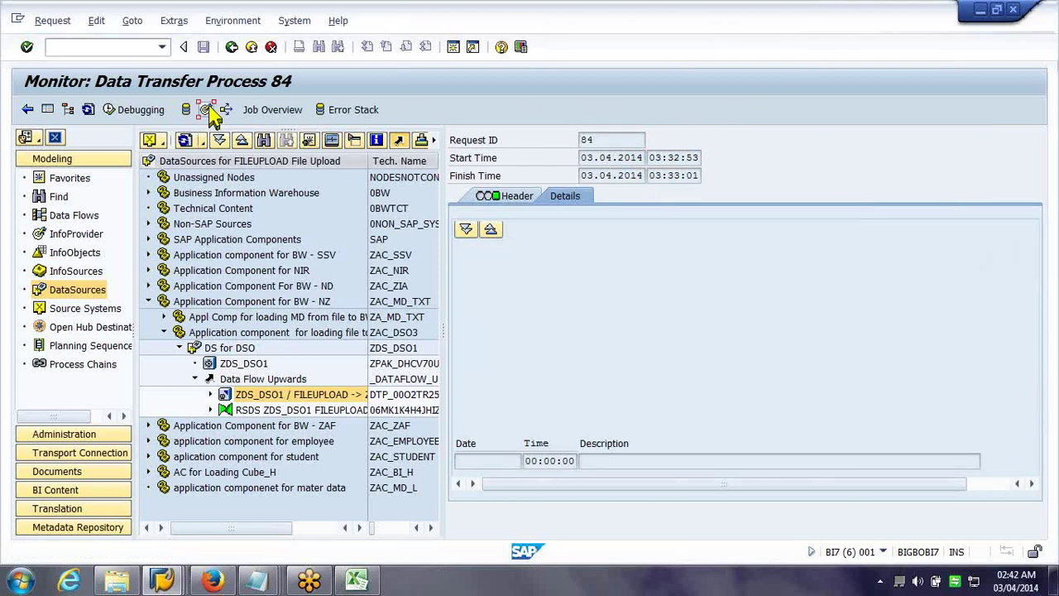
pyautogui.click(207, 111)
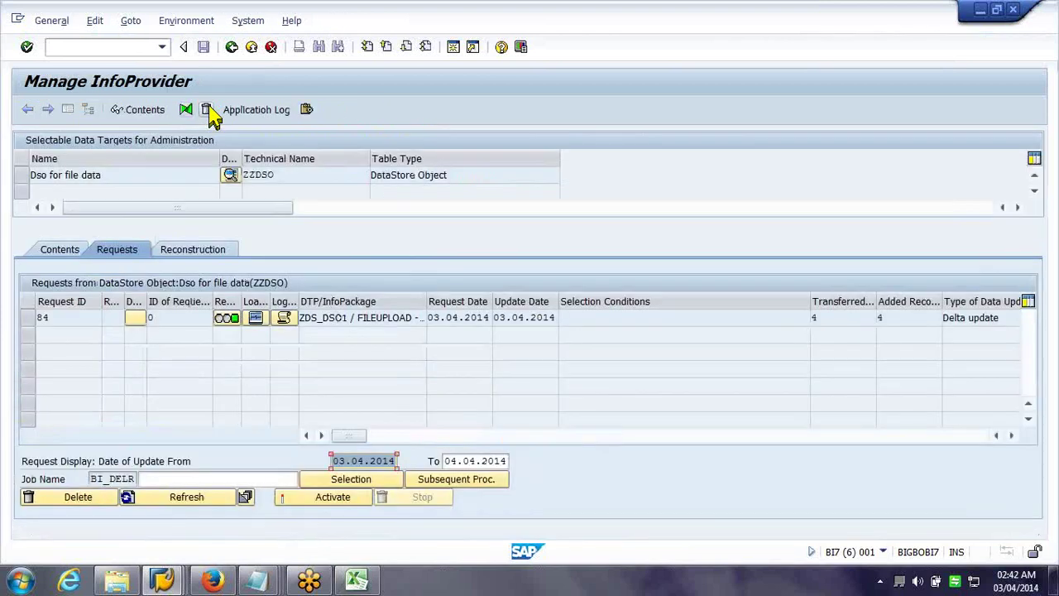
pyautogui.moveTo(240, 308); pyautogui.dragTo(231, 308)
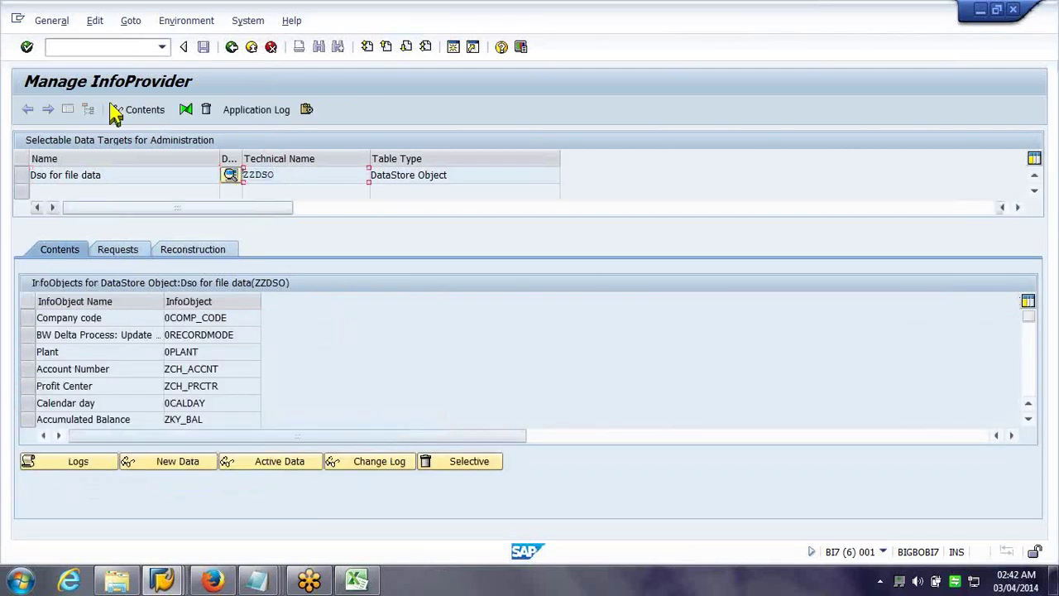
pyautogui.click(114, 47)
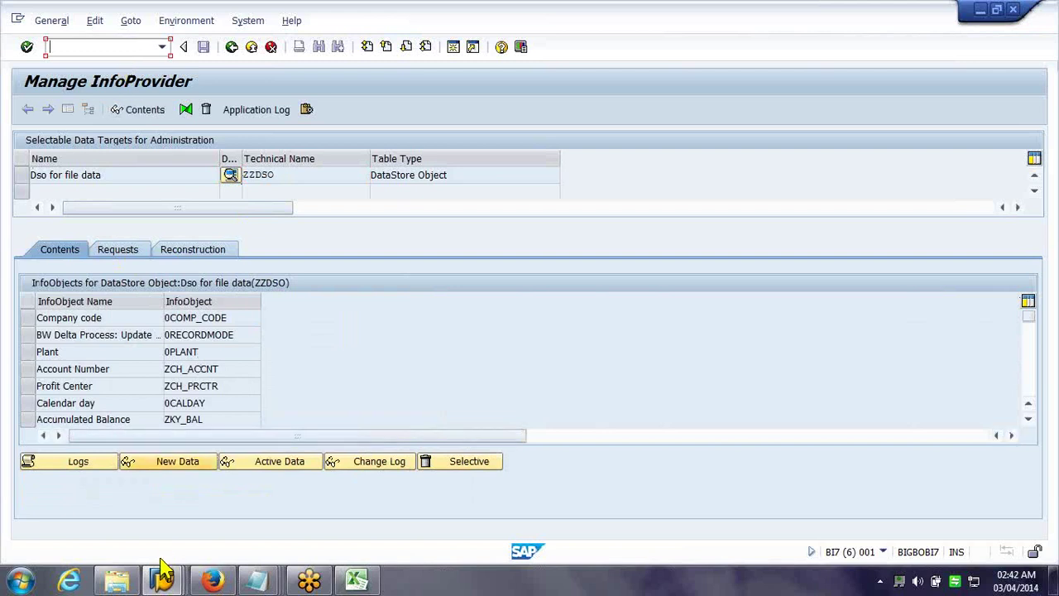
# Switch to the ABAP Dictionary session and display the database table /BIC/AZZDSO00
pyautogui.click(163, 582)
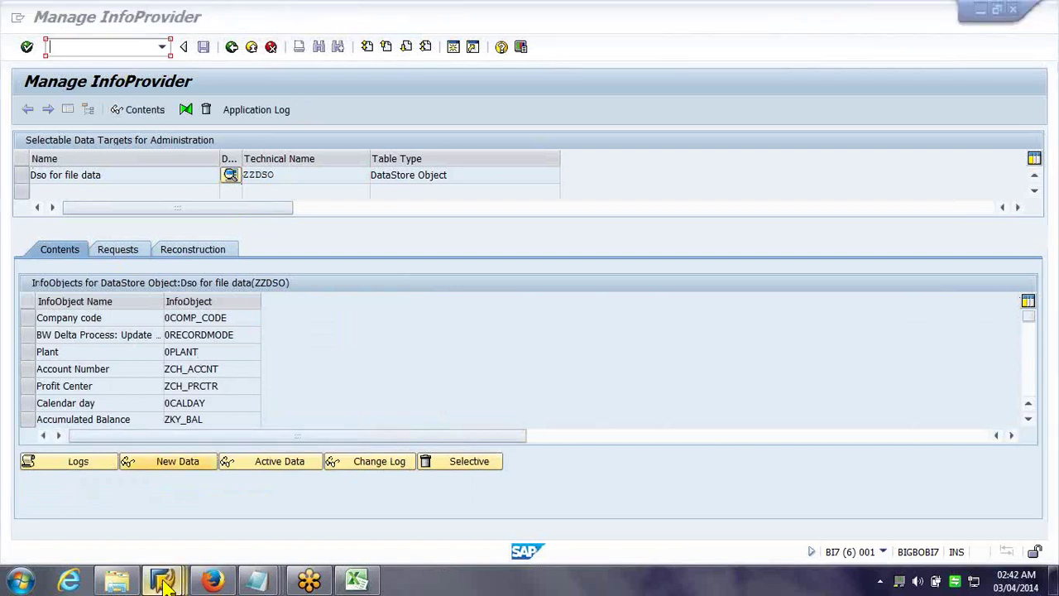
pyautogui.click(163, 583)
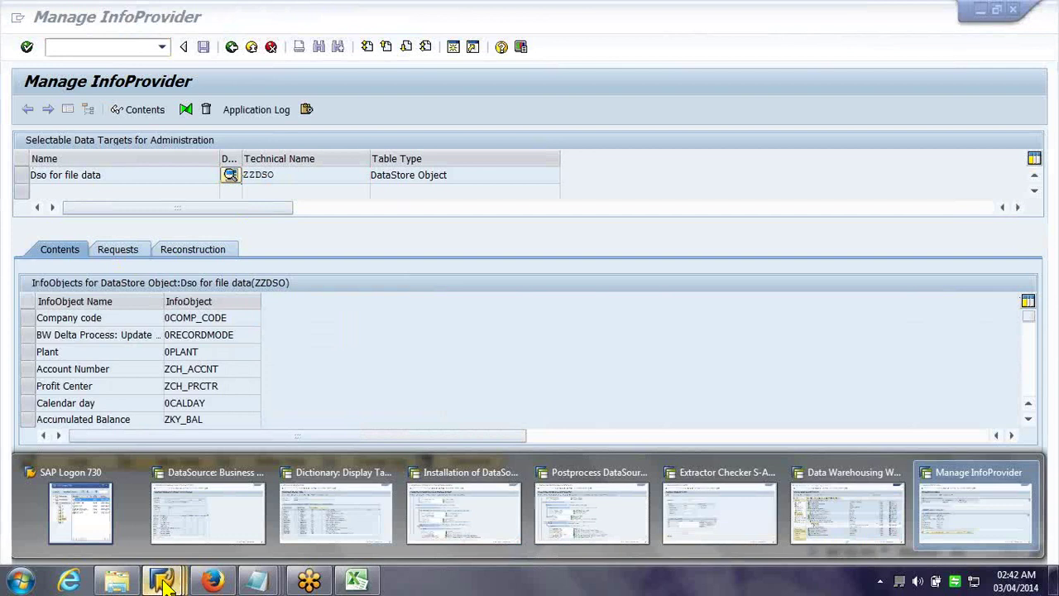
pyautogui.click(336, 509)
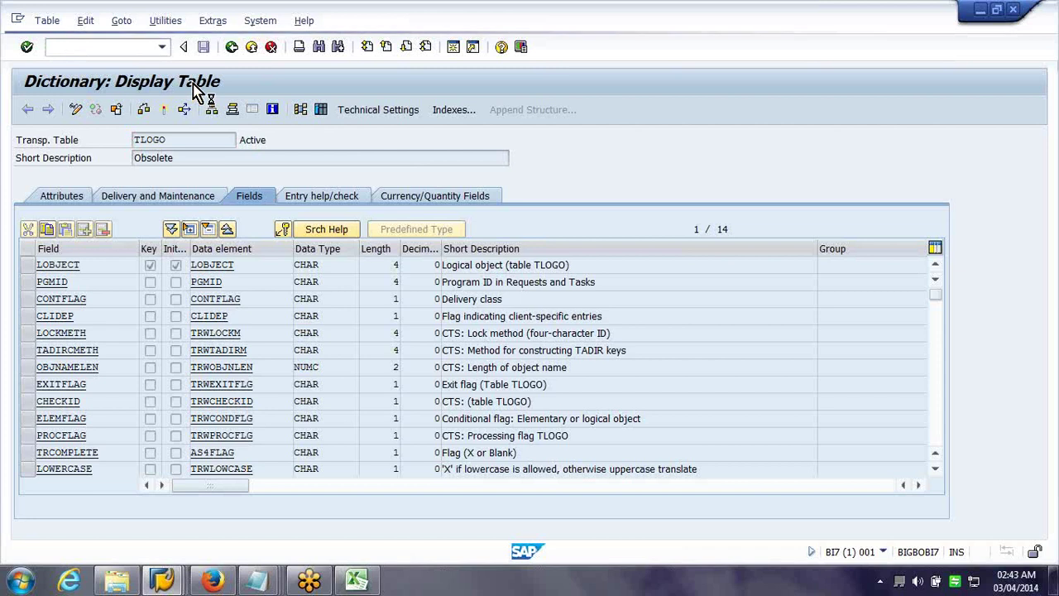
pyautogui.write('/bic/aZZDSO')
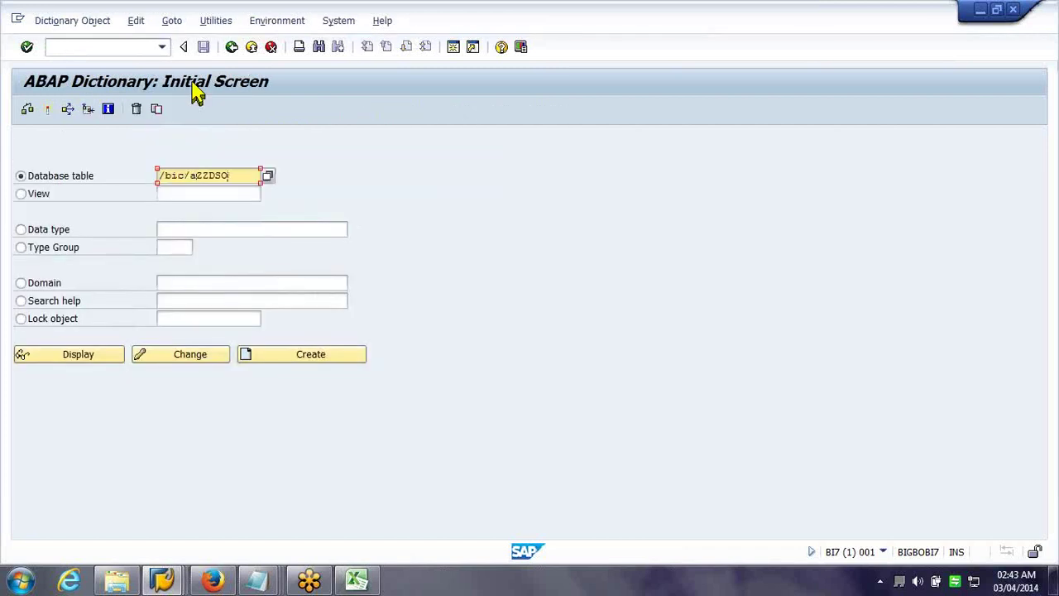
pyautogui.write('00')
pyautogui.press('Return')
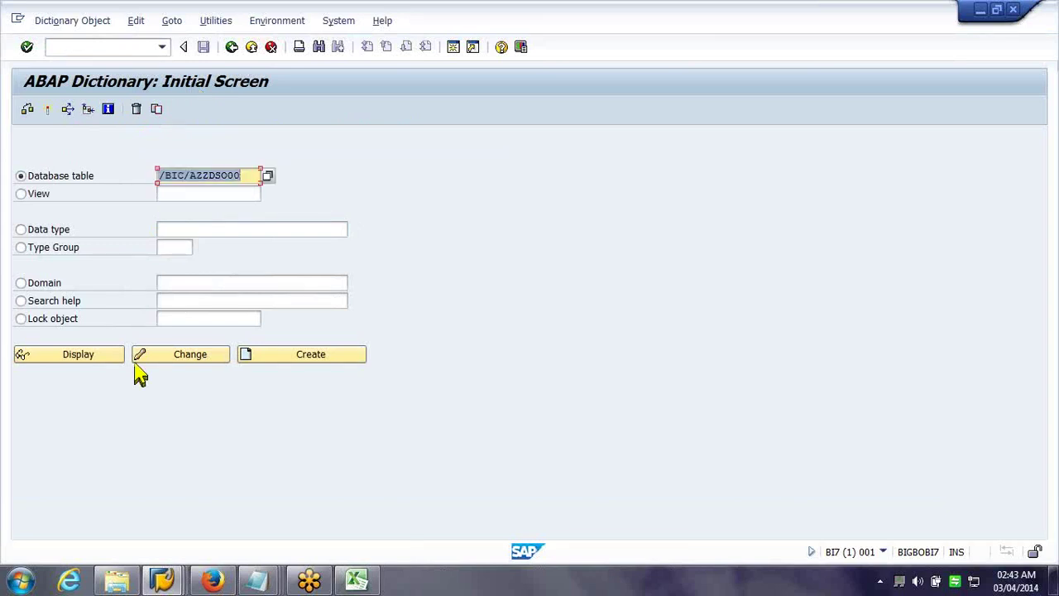
pyautogui.click(90, 358)
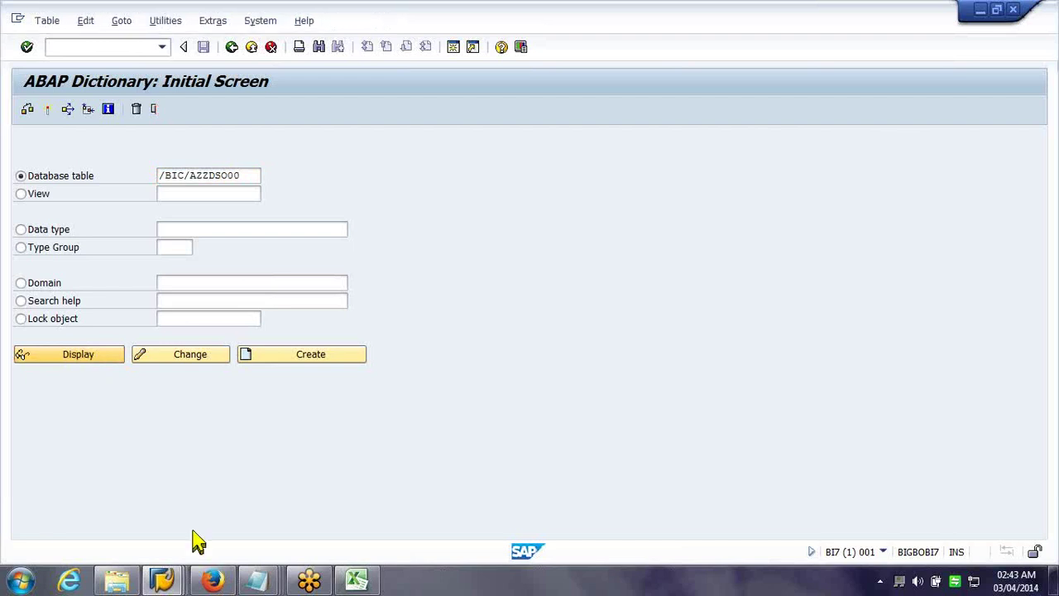
# Switch to the Data Browser session and open the selection screen of table /BIC/AZZDSO40
pyautogui.click(163, 581)
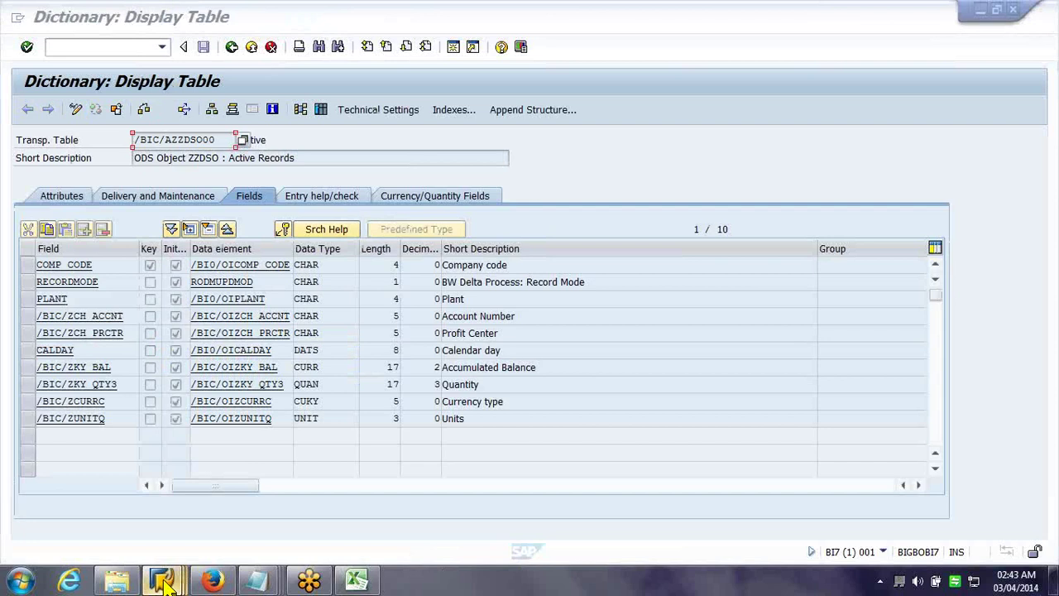
pyautogui.moveTo(163, 582)
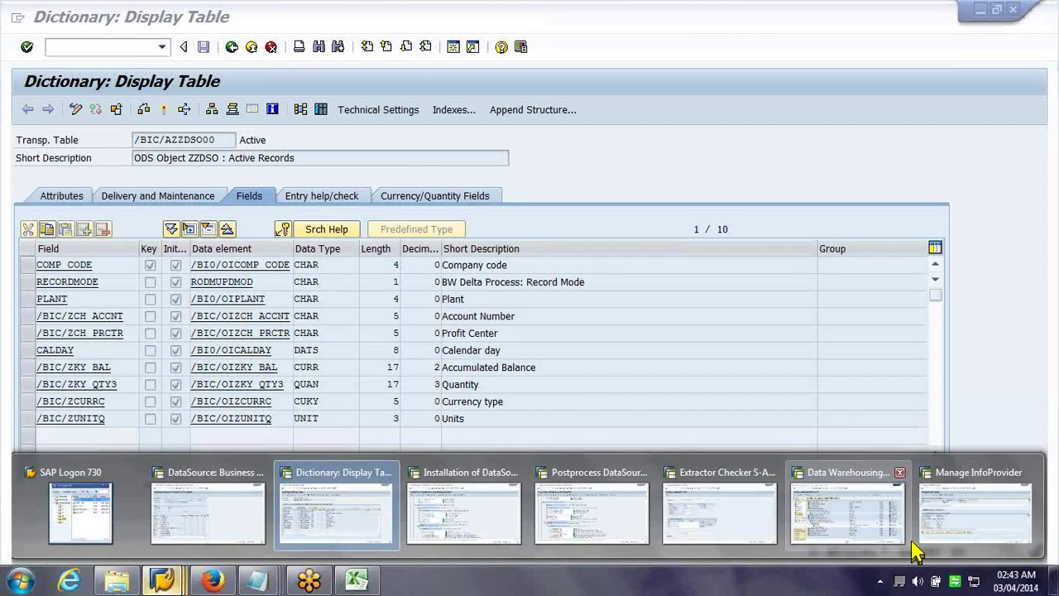
pyautogui.moveTo(856, 519)
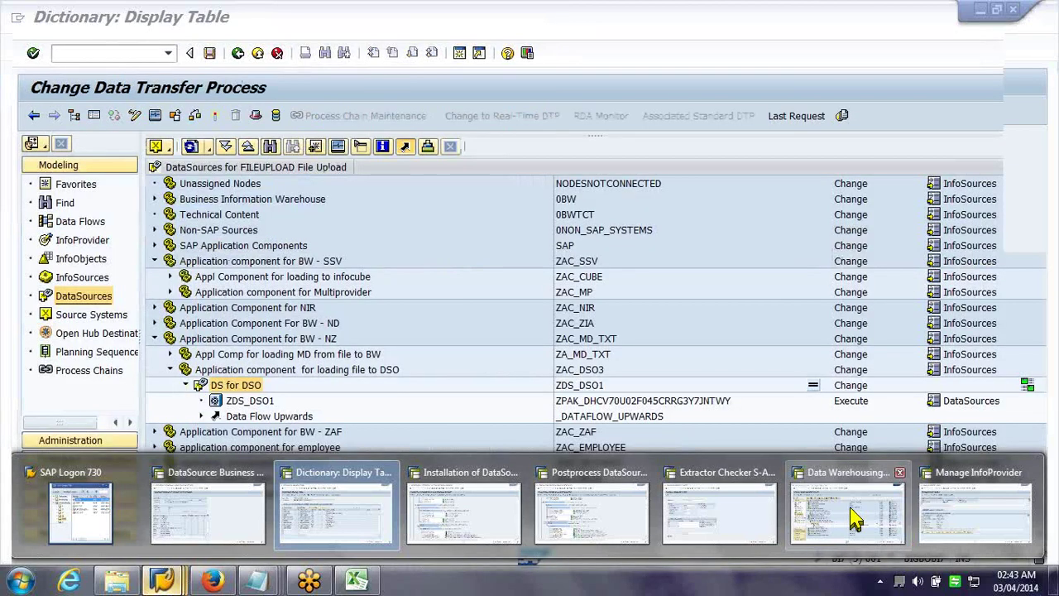
pyautogui.click(856, 519)
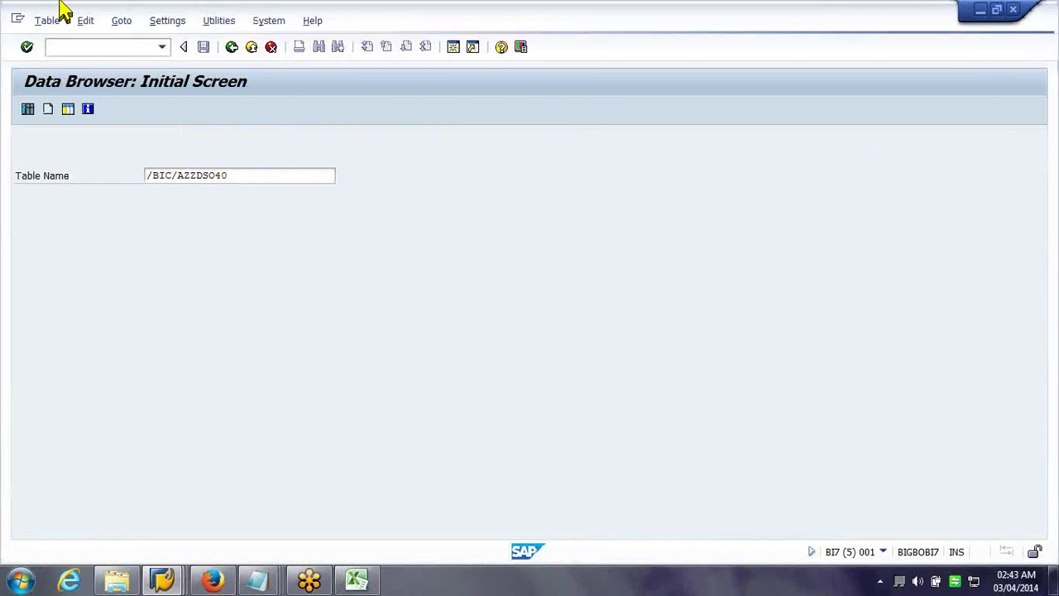
pyautogui.press('Return')
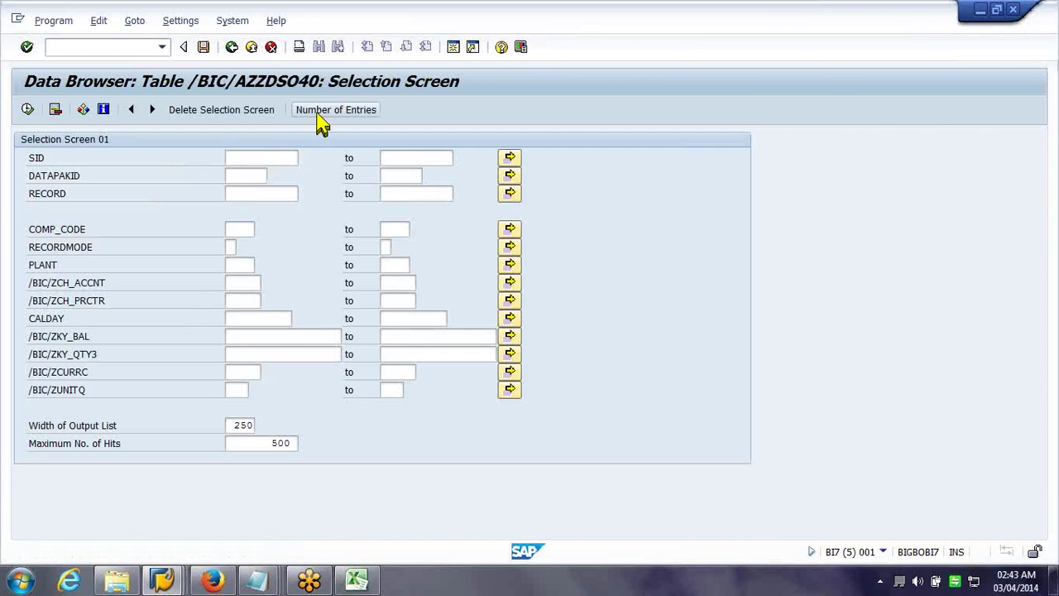
# Count the entries of table /BIC/AZZDSO40, display its contents, and return to the selection screen
pyautogui.click(321, 109)
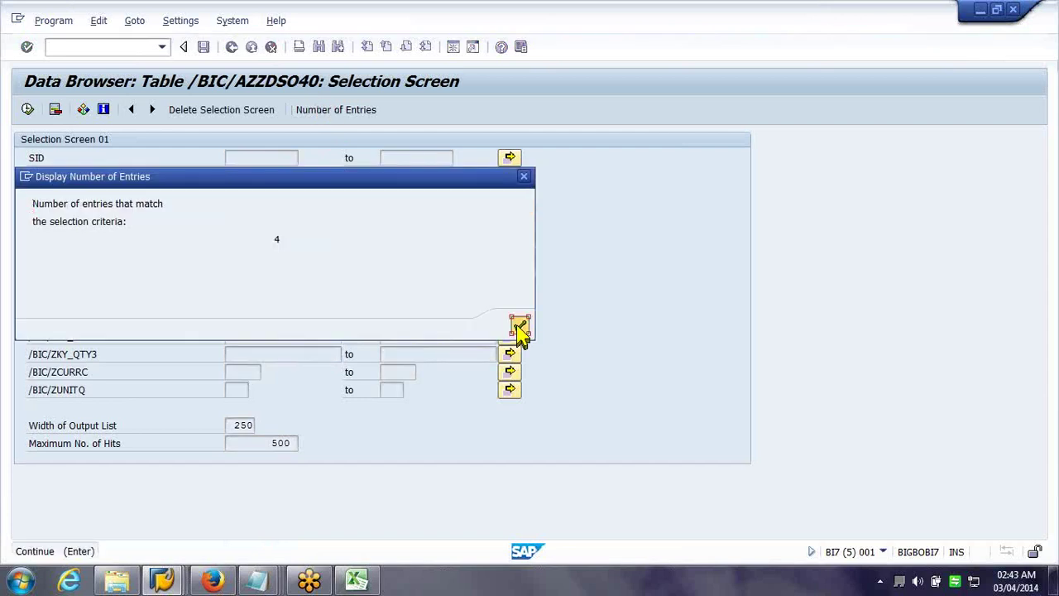
pyautogui.press('Return')
pyautogui.click(27, 113)
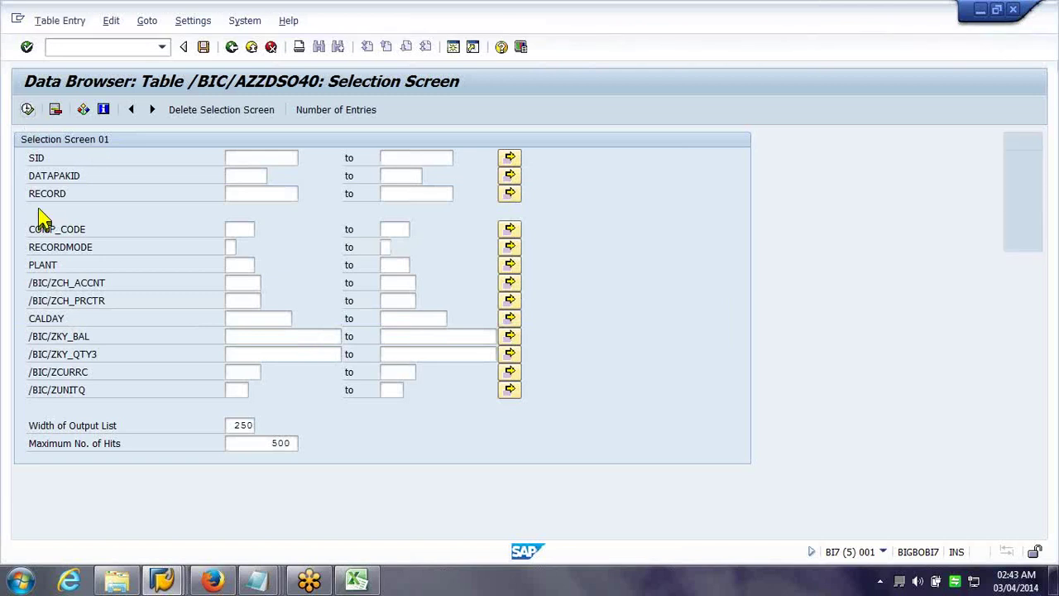
pyautogui.press('F8')
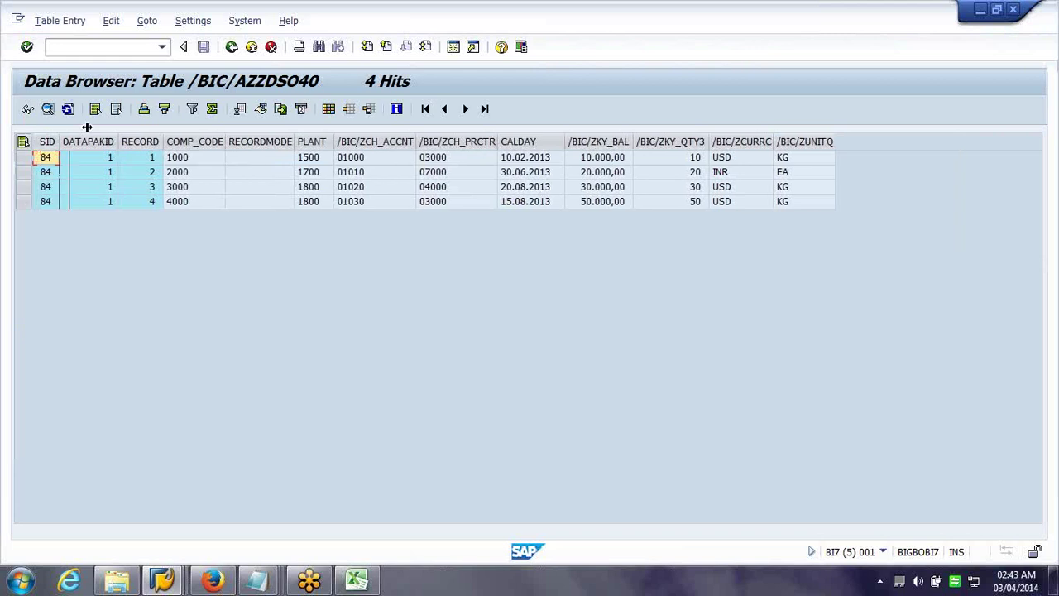
pyautogui.moveTo(87, 127); pyautogui.dragTo(88, 130)
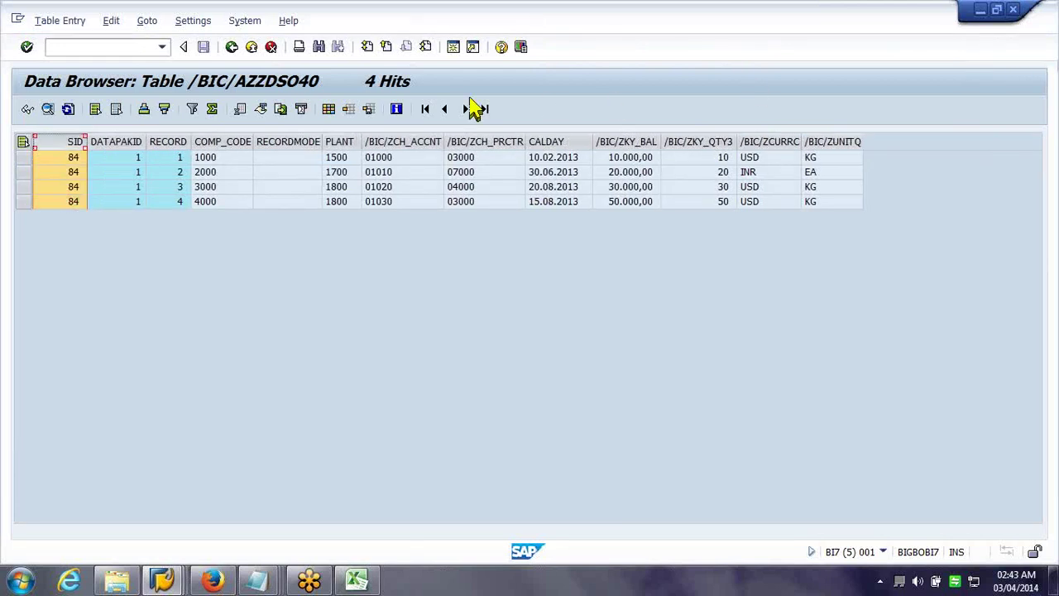
pyautogui.click(232, 47)
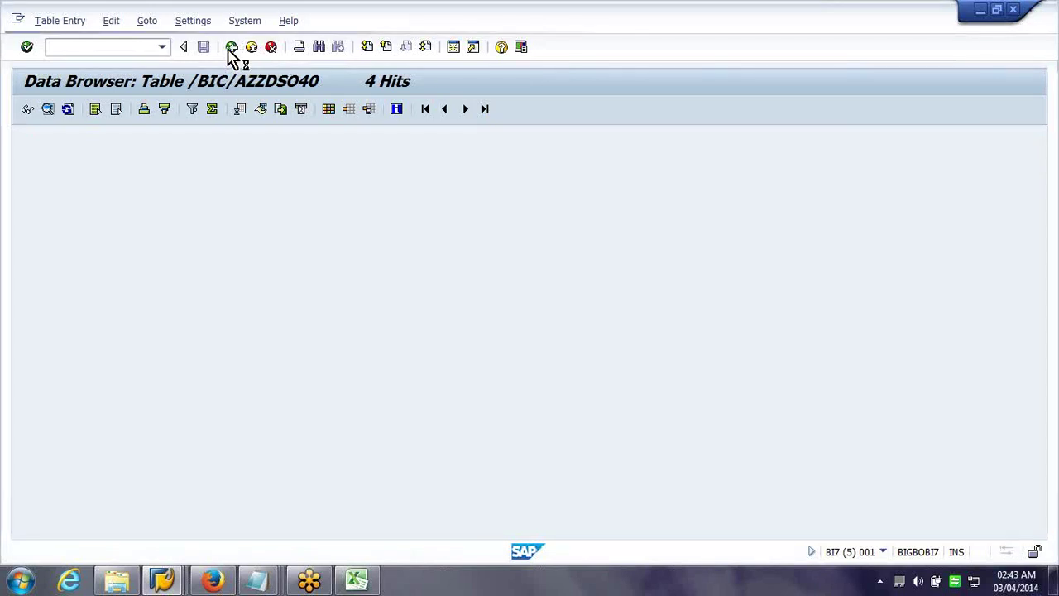
# Switch to the ABAP Dictionary session of table /BIC/AZZDSO00 and count its entries in the Data Browser
pyautogui.click(178, 584)
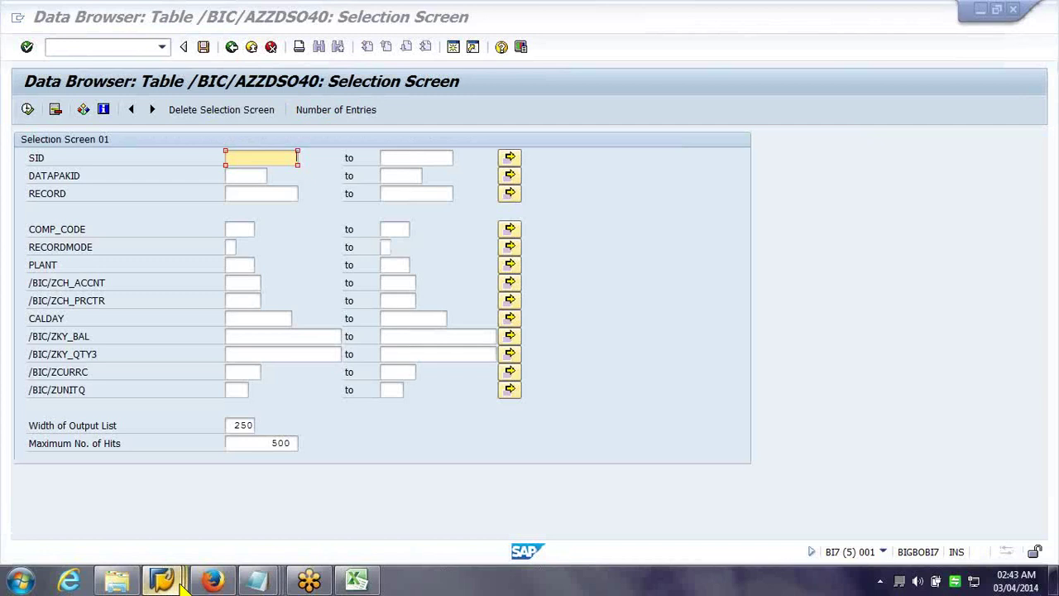
pyautogui.moveTo(184, 585)
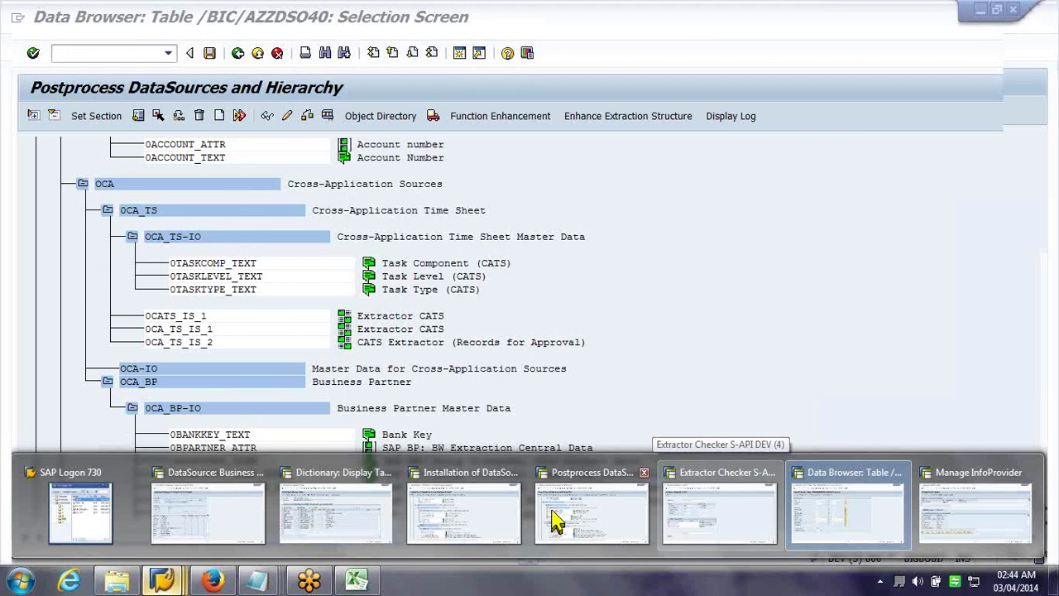
pyautogui.click(335, 509)
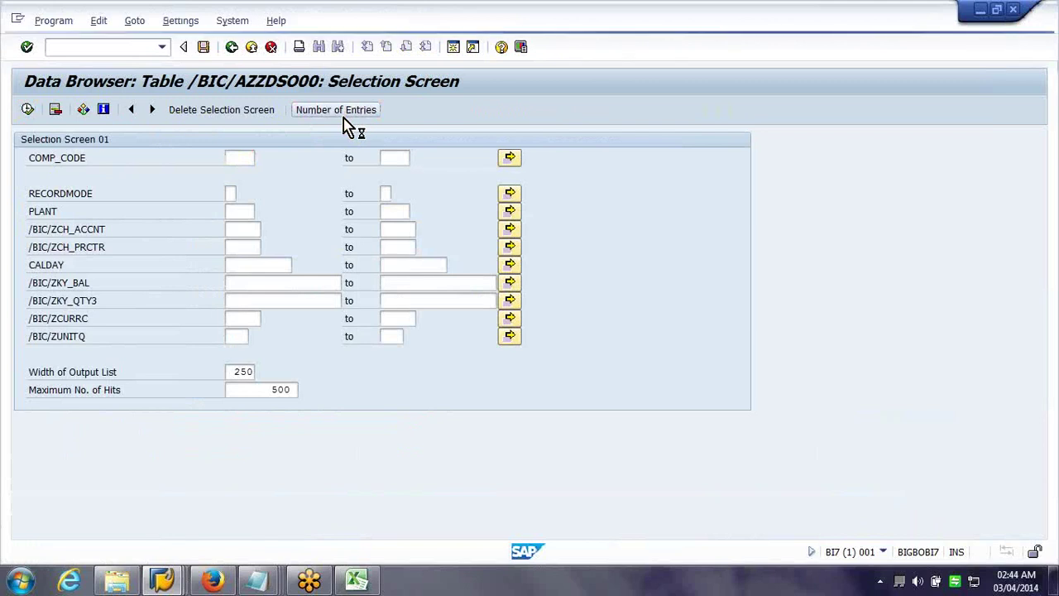
# Switch to the Manage InfoProvider session, open DSO ZZDSO's change log table, count its entries, and return
pyautogui.click(186, 580)
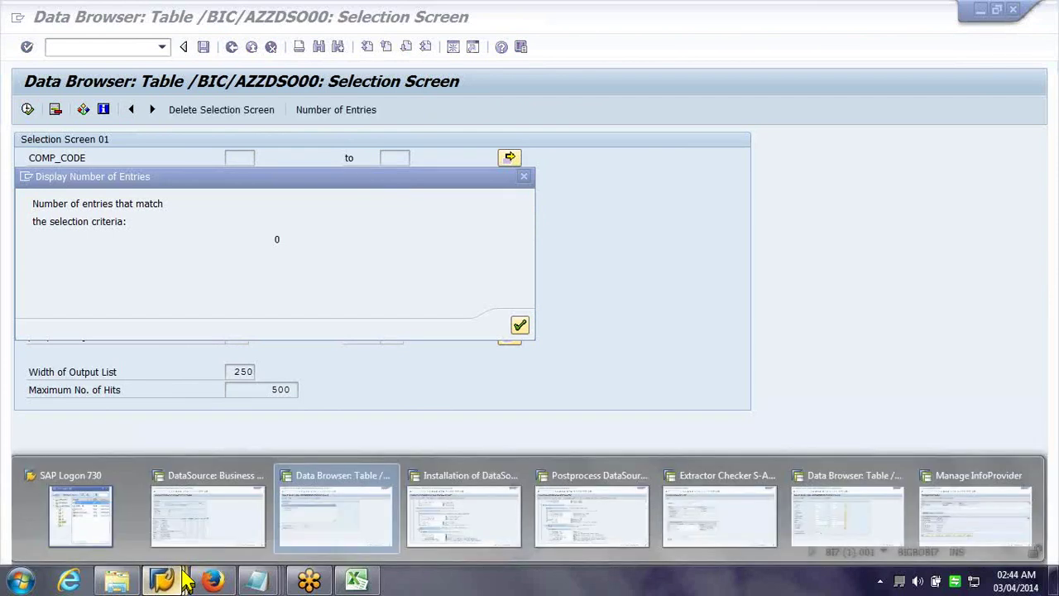
pyautogui.moveTo(1008, 509)
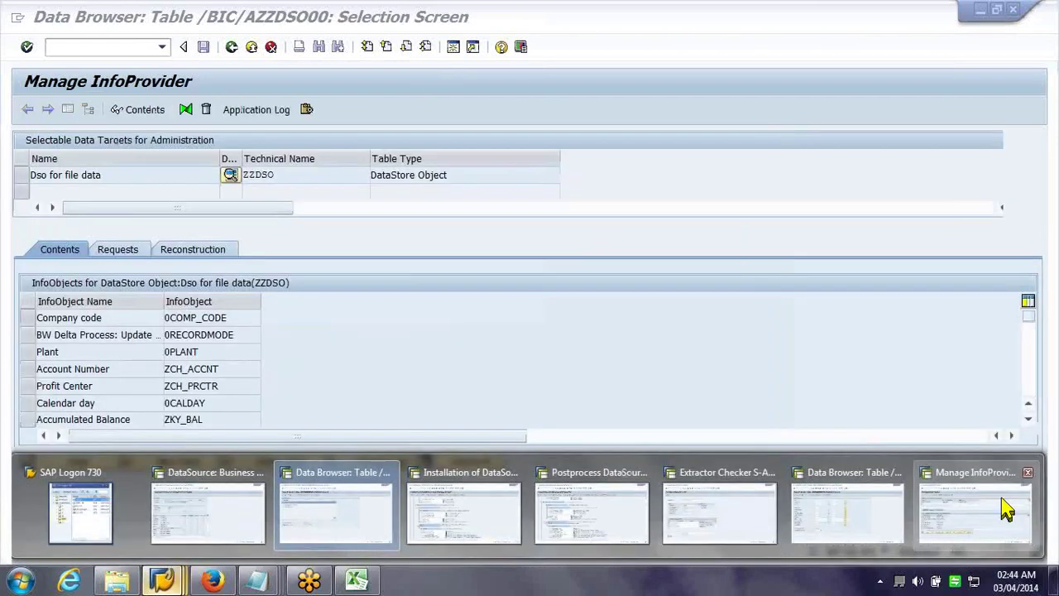
pyautogui.click(1008, 509)
pyautogui.click(351, 469)
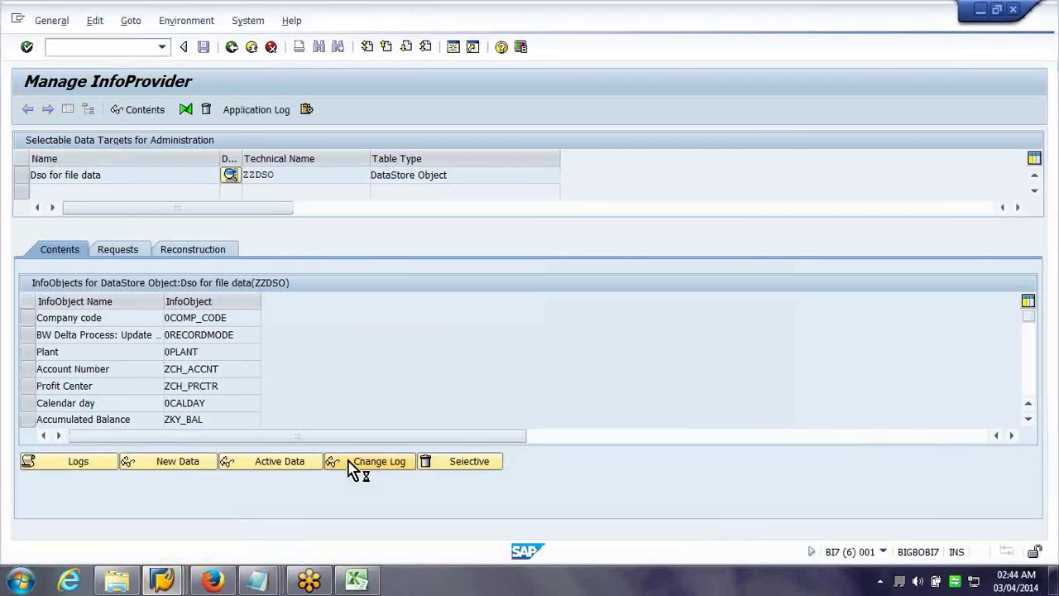
pyautogui.click(352, 116)
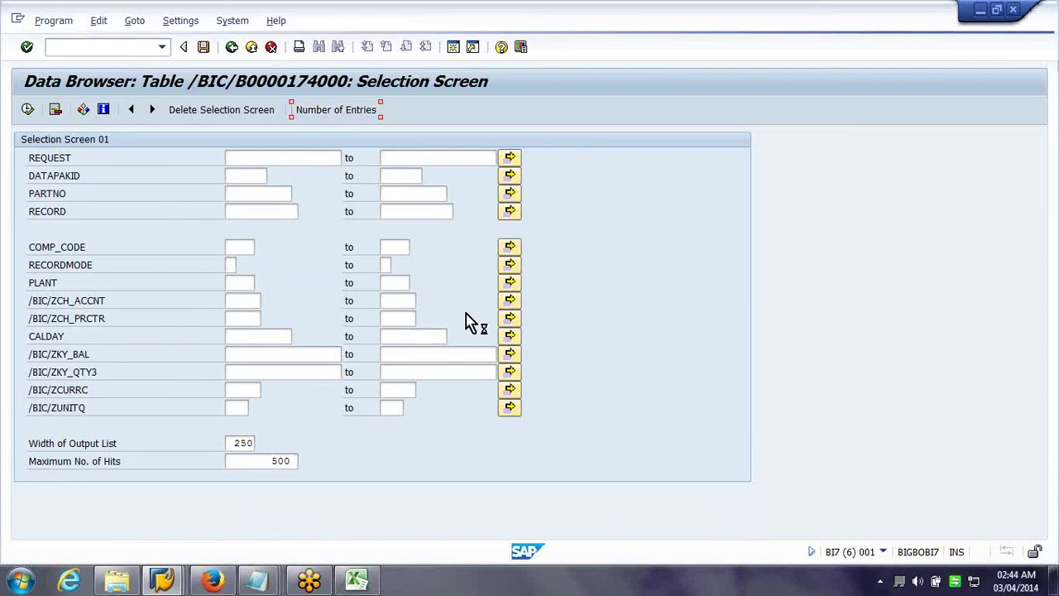
pyautogui.click(519, 325)
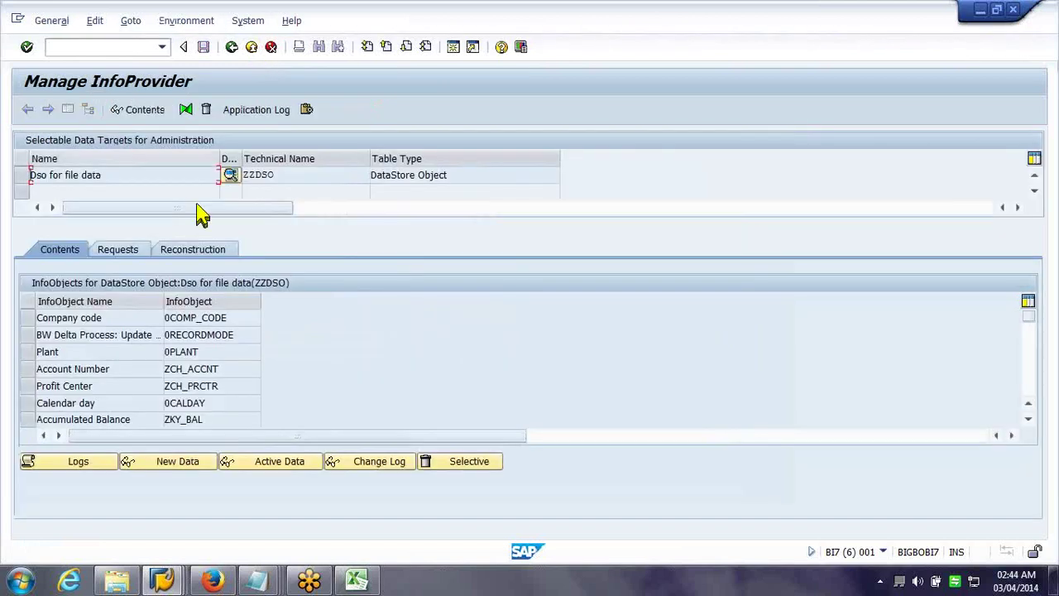
# Select request 84 in DSO ZZDSO's requests and start its activation
pyautogui.click(140, 248)
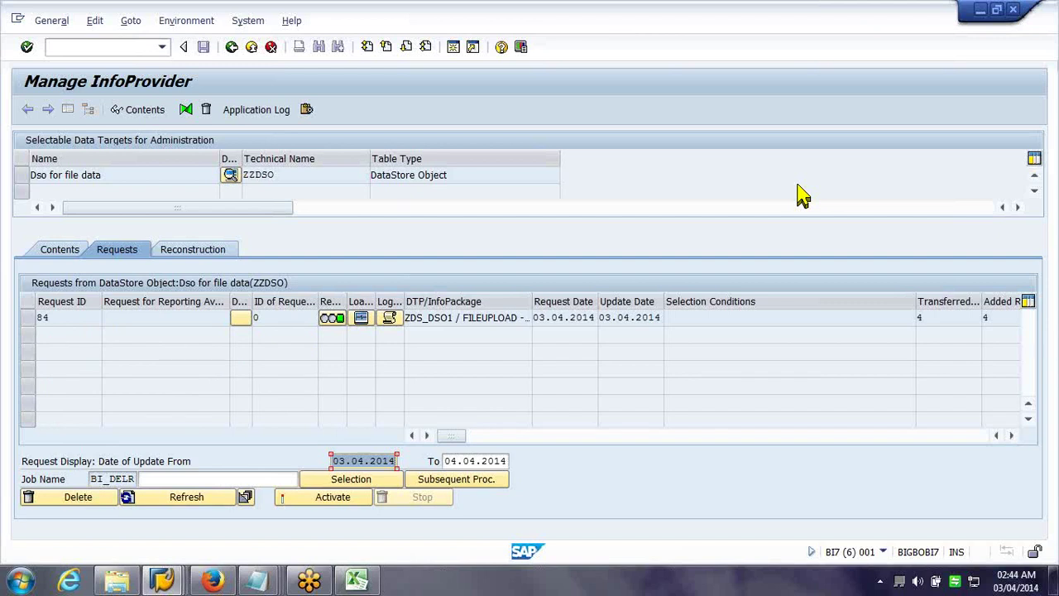
pyautogui.click(24, 323)
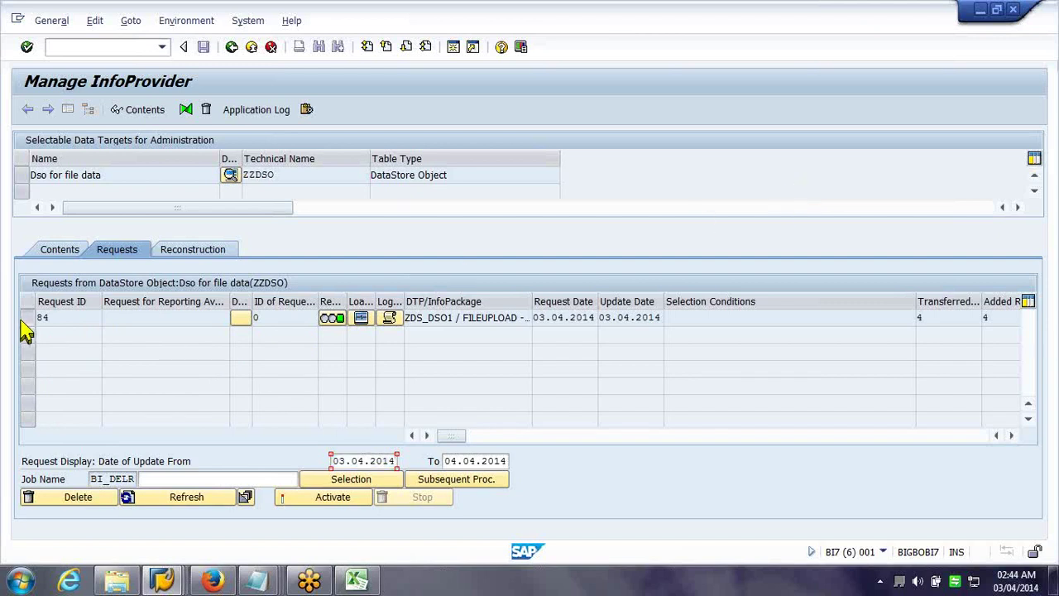
pyautogui.click(24, 323)
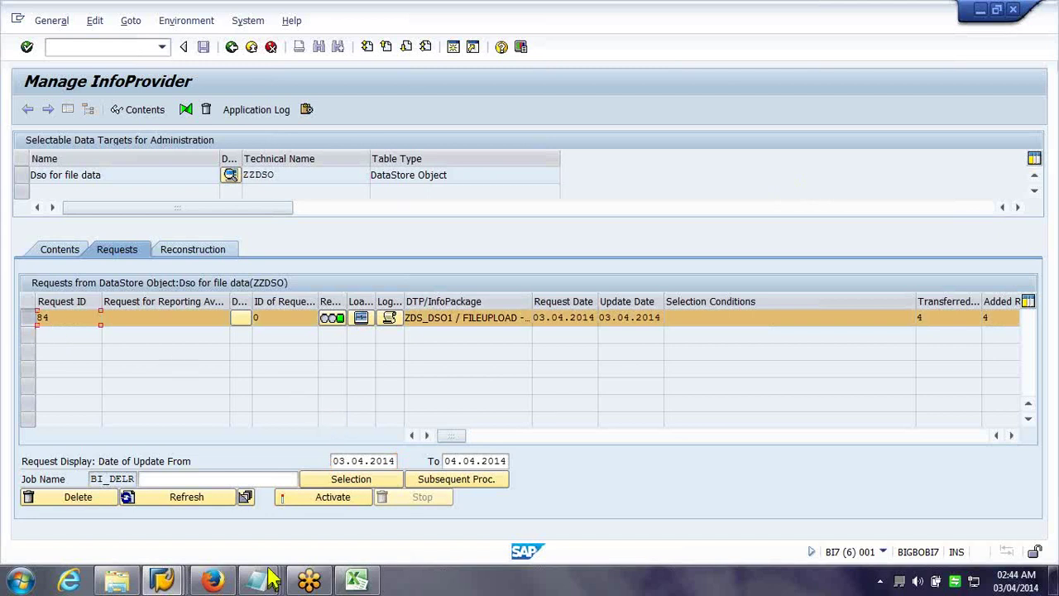
pyautogui.click(301, 499)
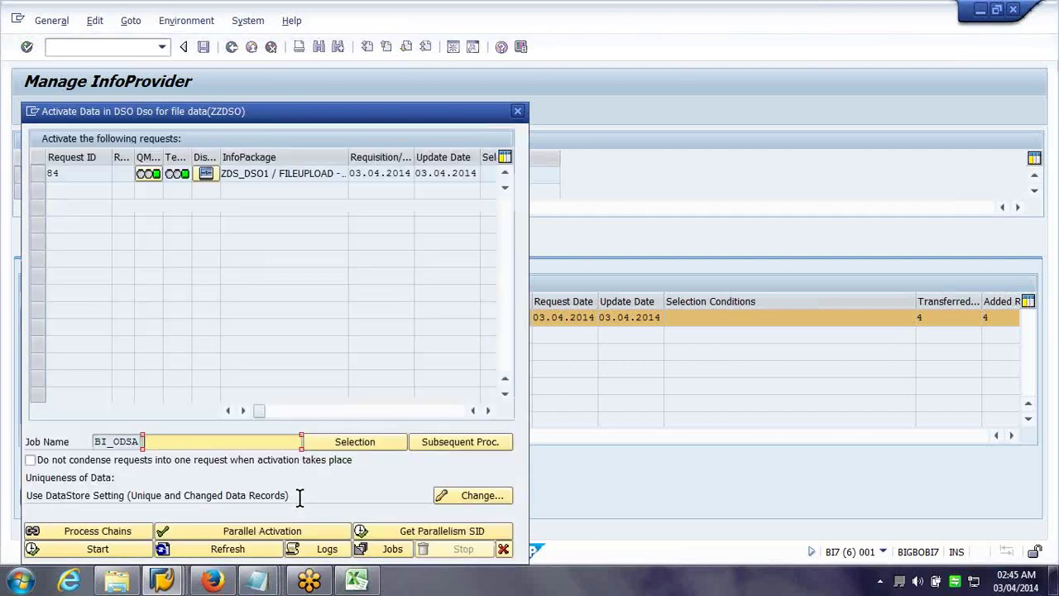
pyautogui.click(118, 552)
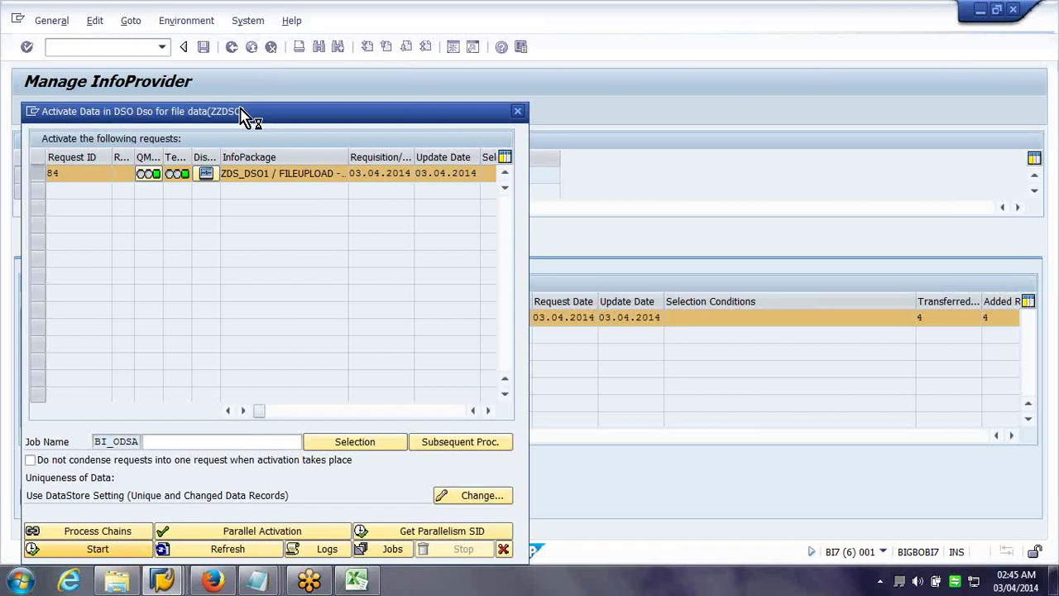
pyautogui.moveTo(241, 110); pyautogui.dragTo(245, 103)
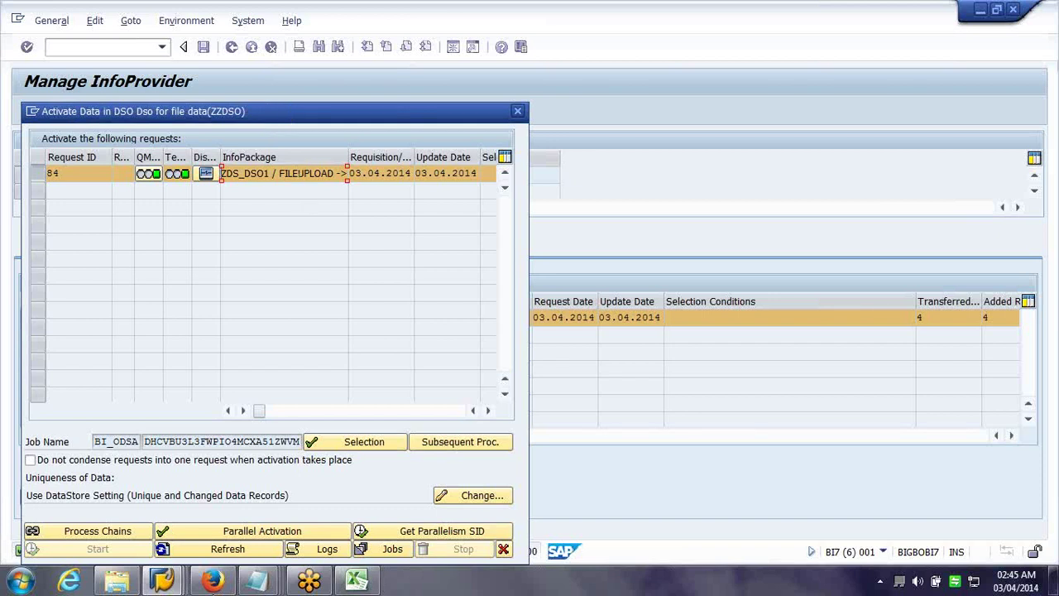
# Refresh the activation status of request 84 repeatedly and widen the column for reporting availability
pyautogui.click(207, 555)
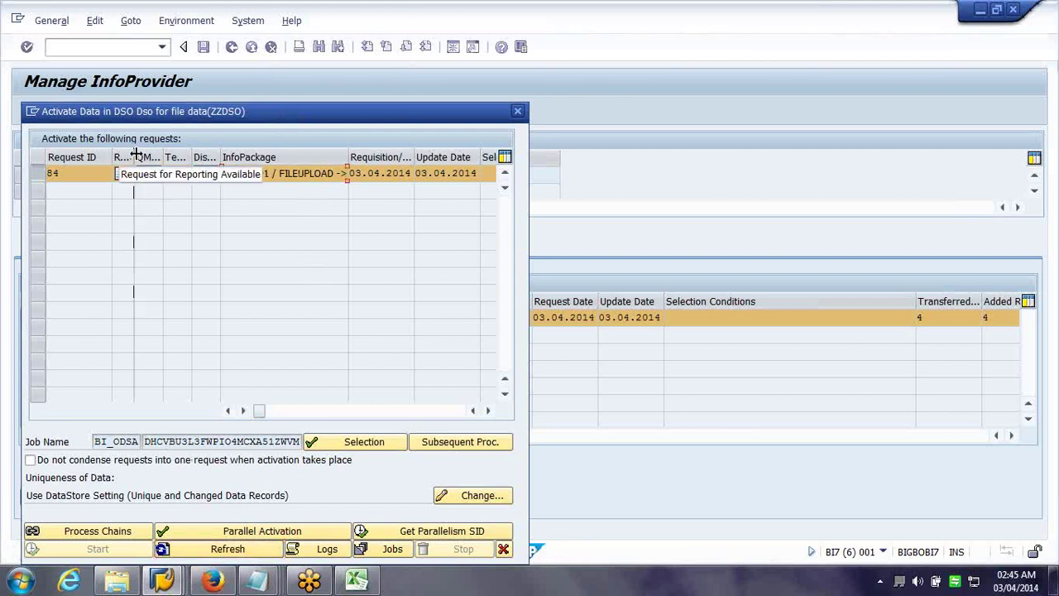
pyautogui.moveTo(183, 147); pyautogui.dragTo(195, 157)
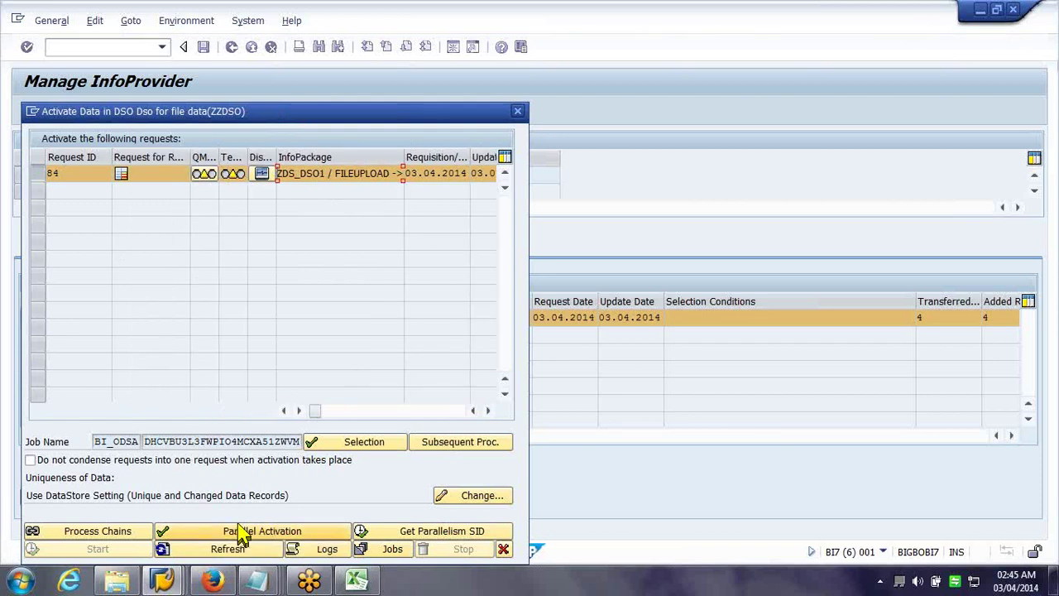
pyautogui.click(246, 551)
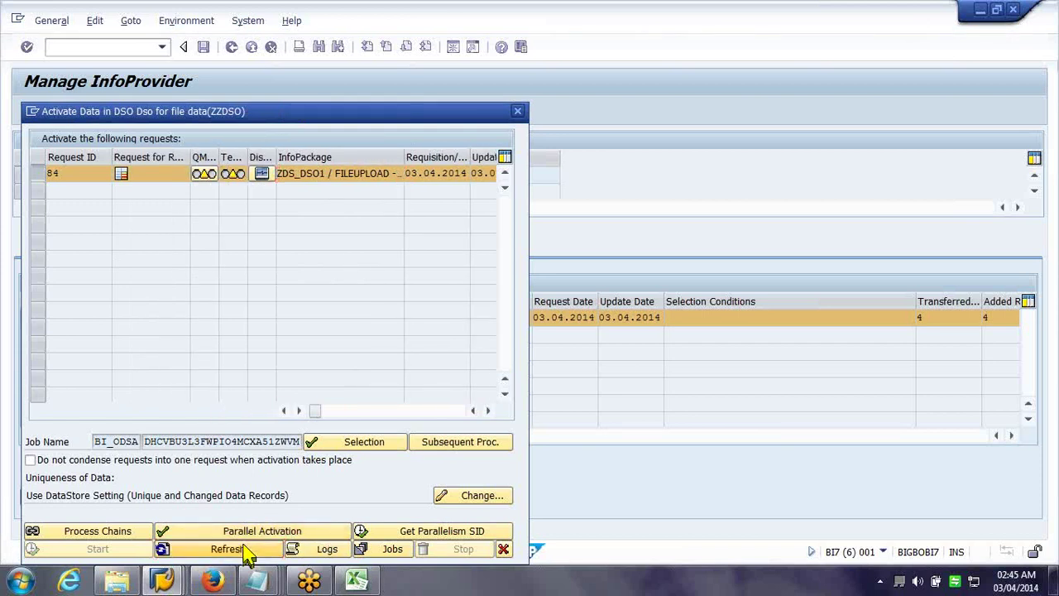
pyautogui.click(246, 552)
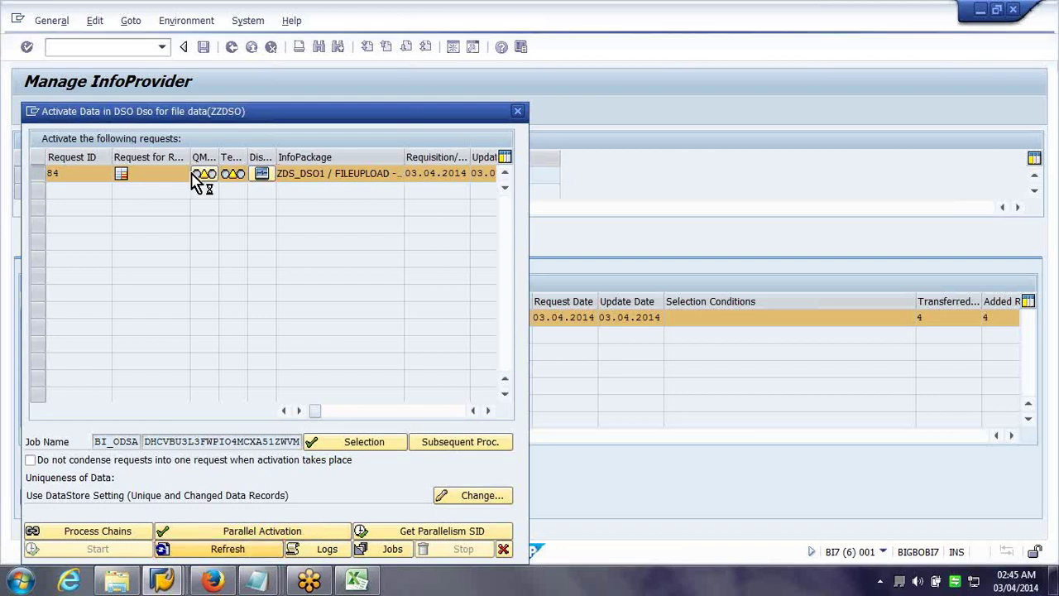
pyautogui.click(228, 549)
pyautogui.moveTo(211, 191)
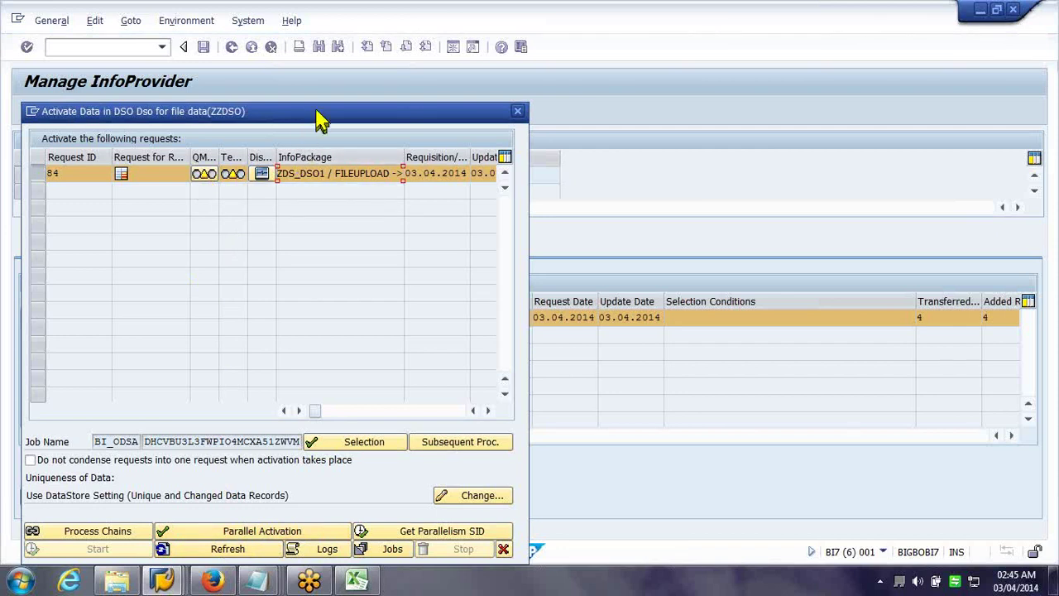
# Move the activation dialog clear of the requests list, check request 84's status indicators, and refresh once more
pyautogui.moveTo(321, 120); pyautogui.dragTo(356, 114)
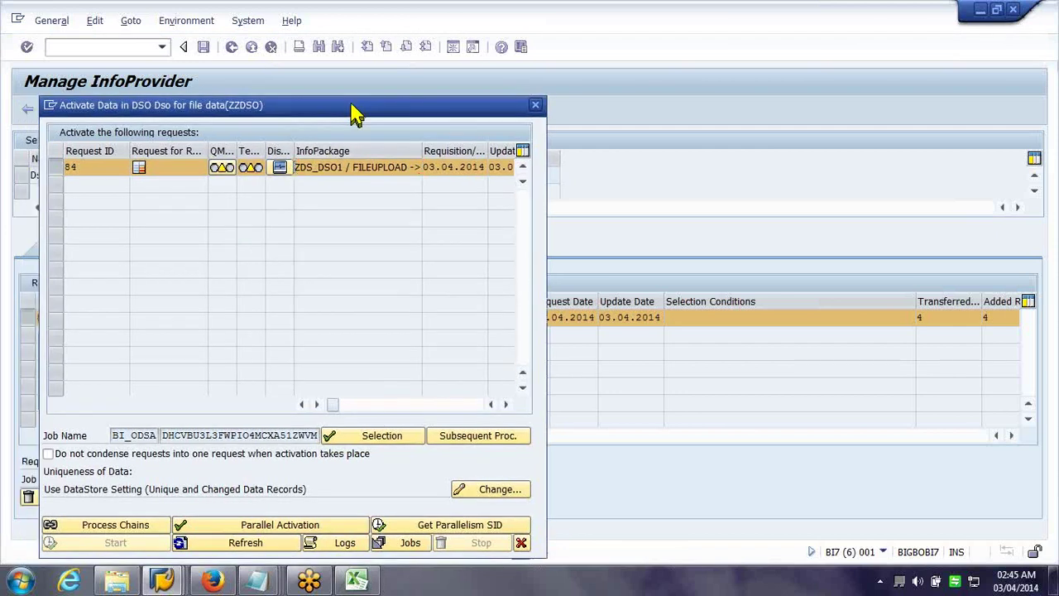
pyautogui.moveTo(356, 115); pyautogui.dragTo(671, 96)
pyautogui.moveTo(563, 158)
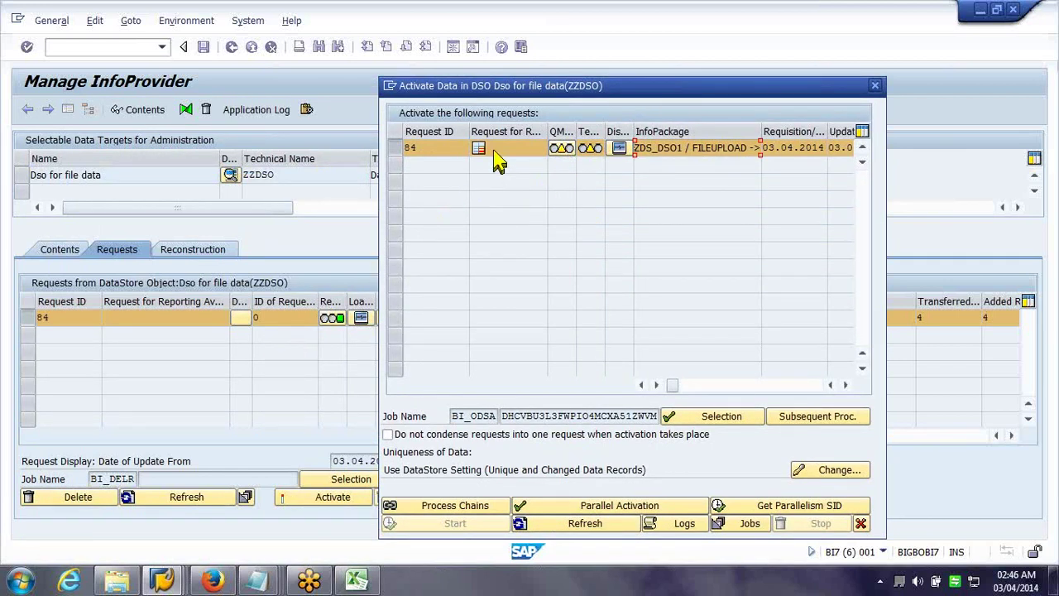
pyautogui.moveTo(573, 166)
pyautogui.moveTo(484, 159)
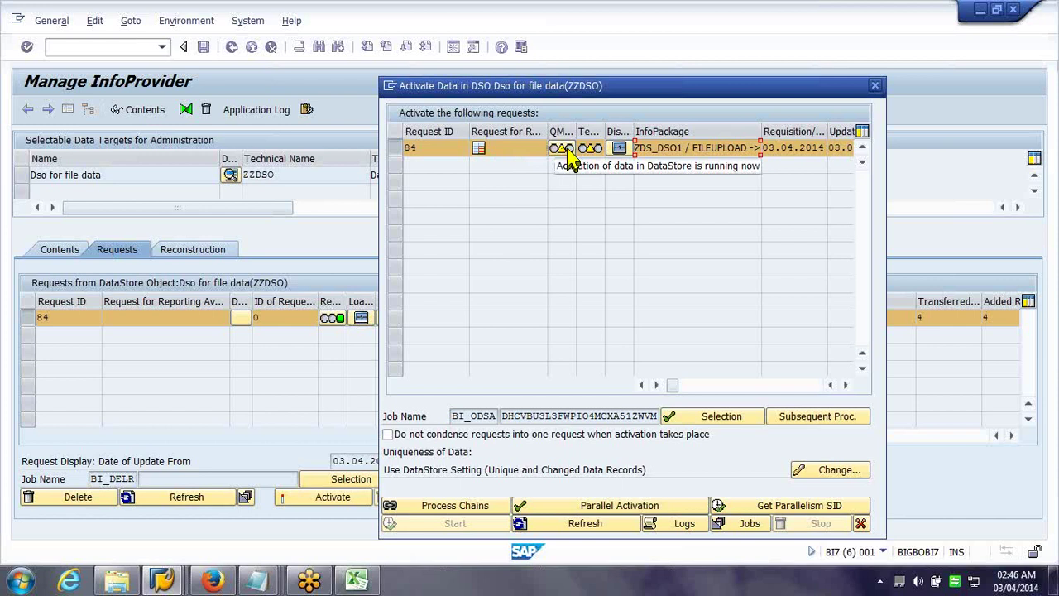
pyautogui.click(579, 526)
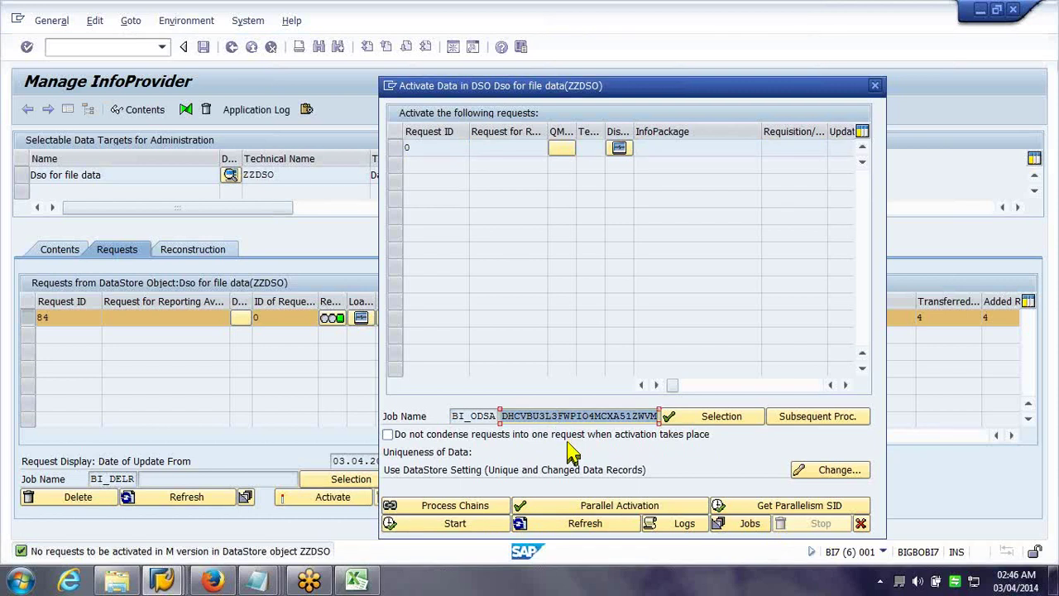
# Open the job selection from the activation dialog and list the background jobs matching BI_ODSA*
pyautogui.moveTo(496, 419); pyautogui.dragTo(452, 416)
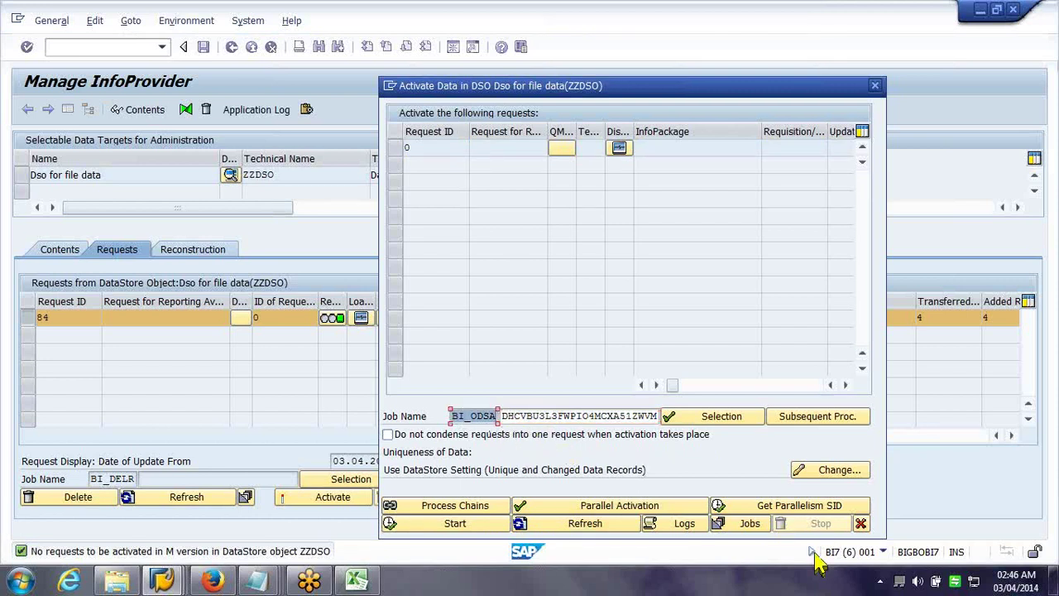
pyautogui.click(715, 529)
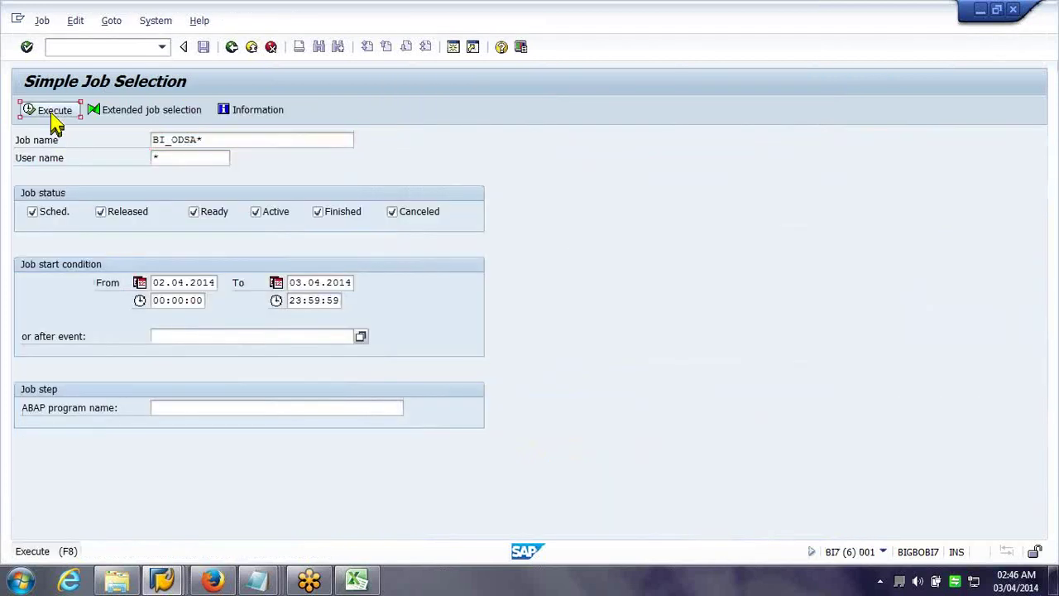
pyautogui.click(52, 115)
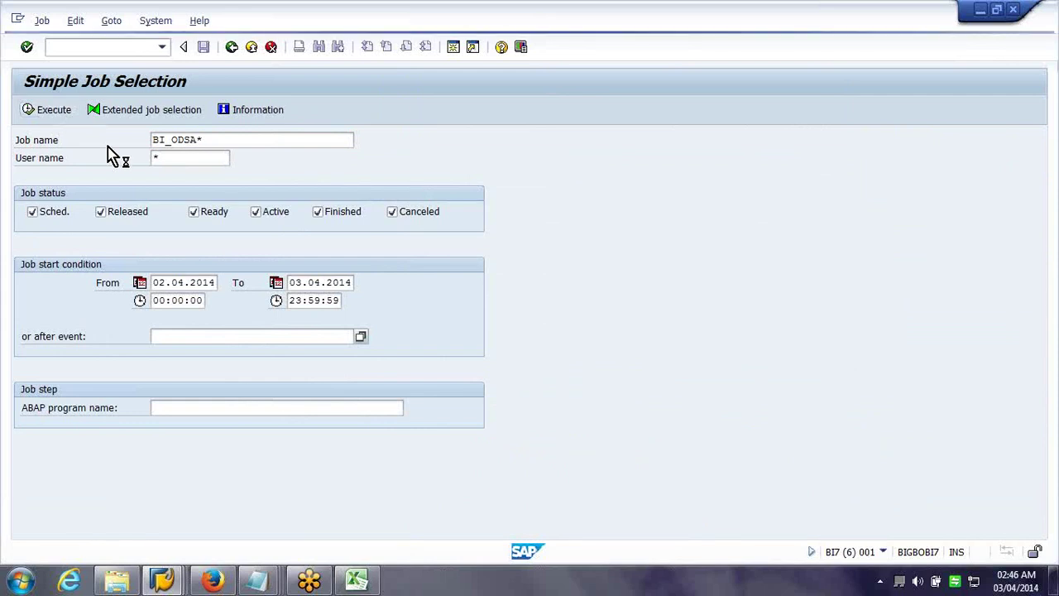
# Open the job log of the activation job started on 03.04.2014 and examine the update mode of the data fields
pyautogui.click(25, 190)
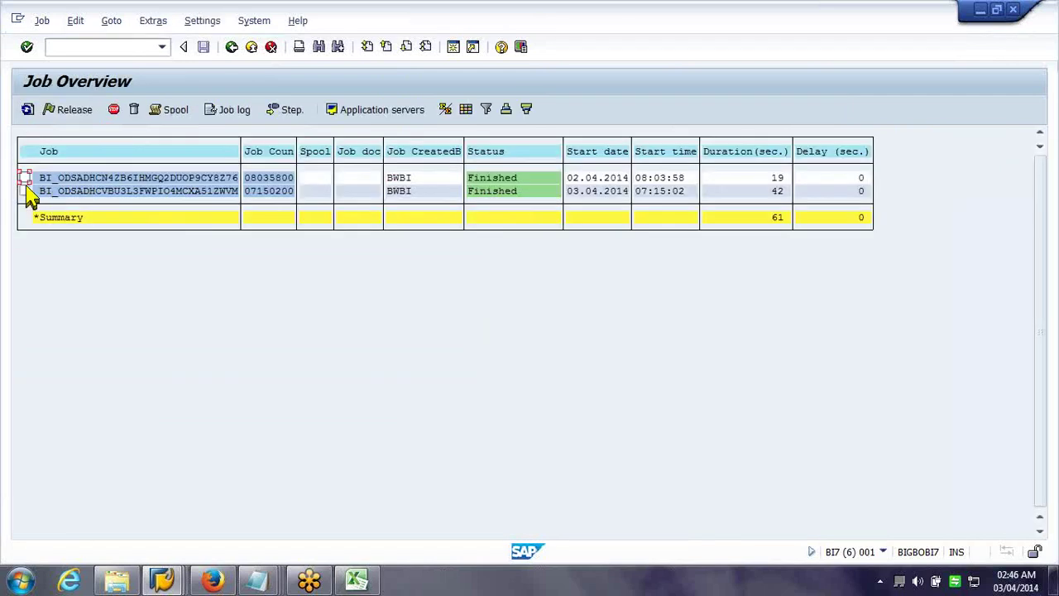
pyautogui.click(240, 114)
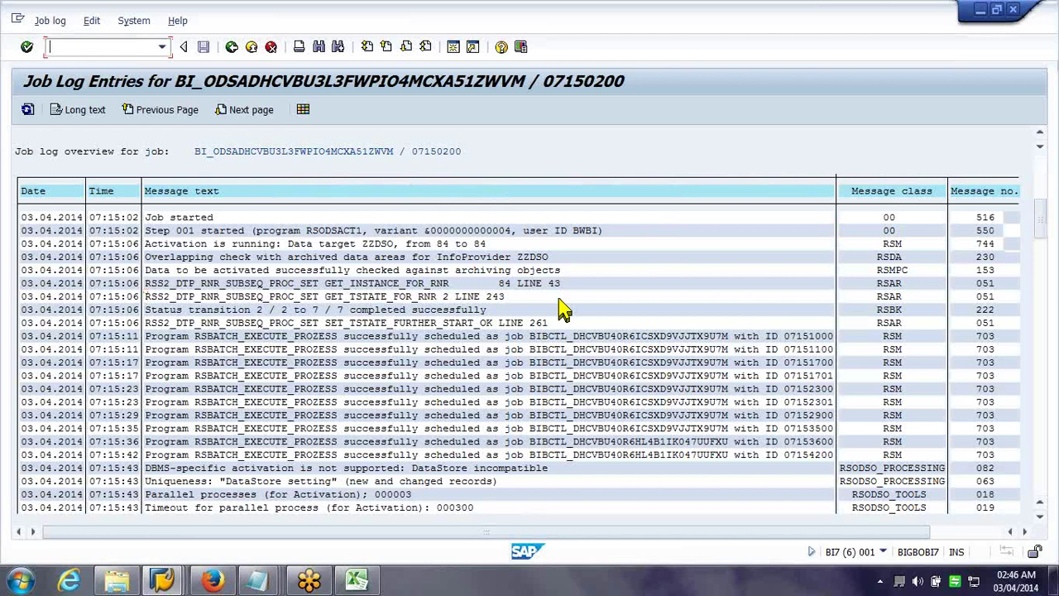
pyautogui.scroll(-5, 563, 309)
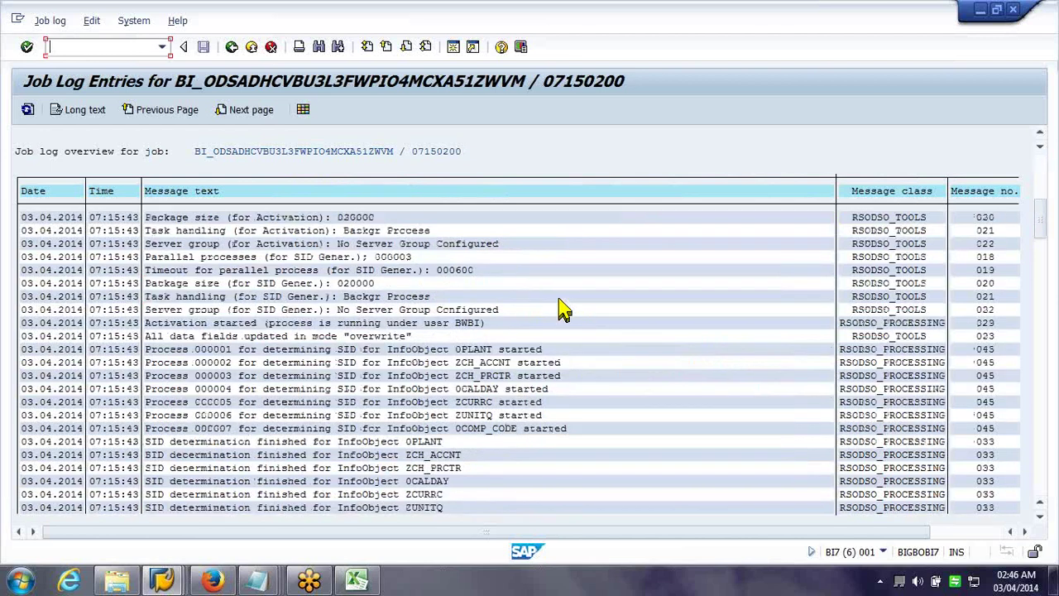
pyautogui.click(374, 337)
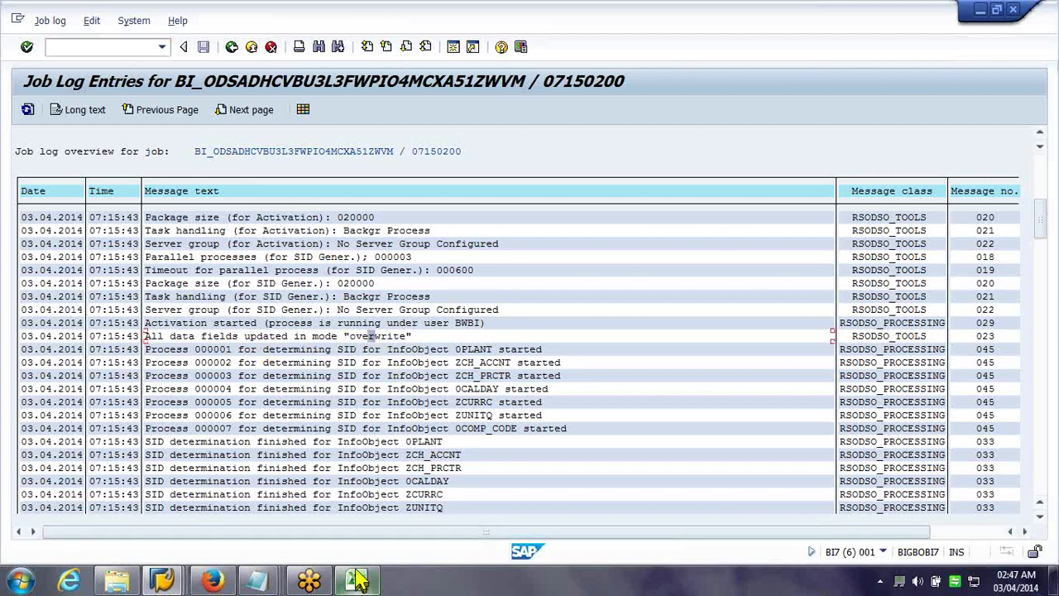
# Read through the rest of the activation job log, from the SID determination messages to the final entries
pyautogui.moveTo(357, 579)
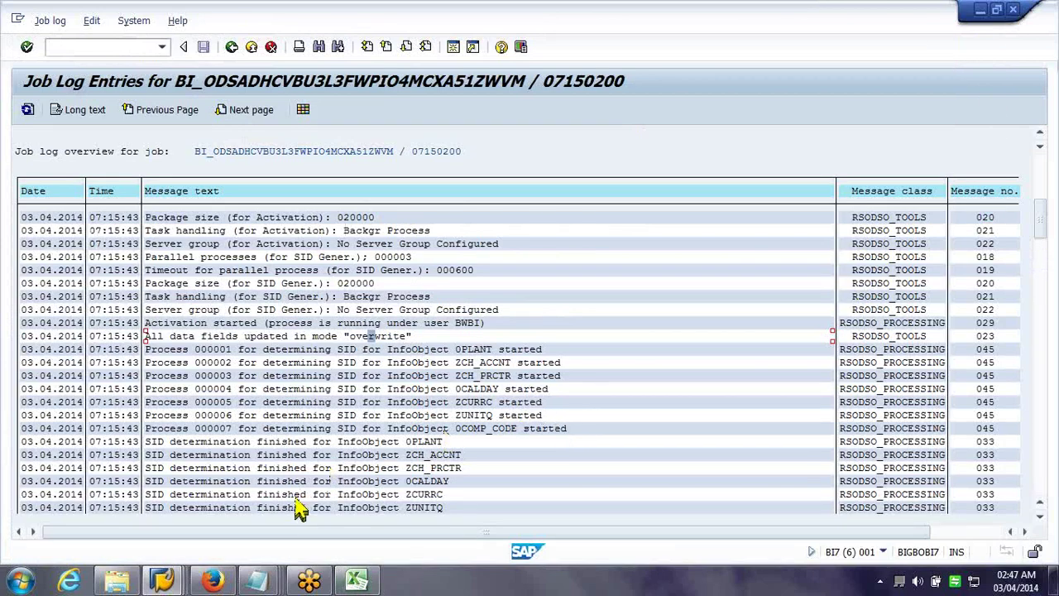
pyautogui.click(314, 441)
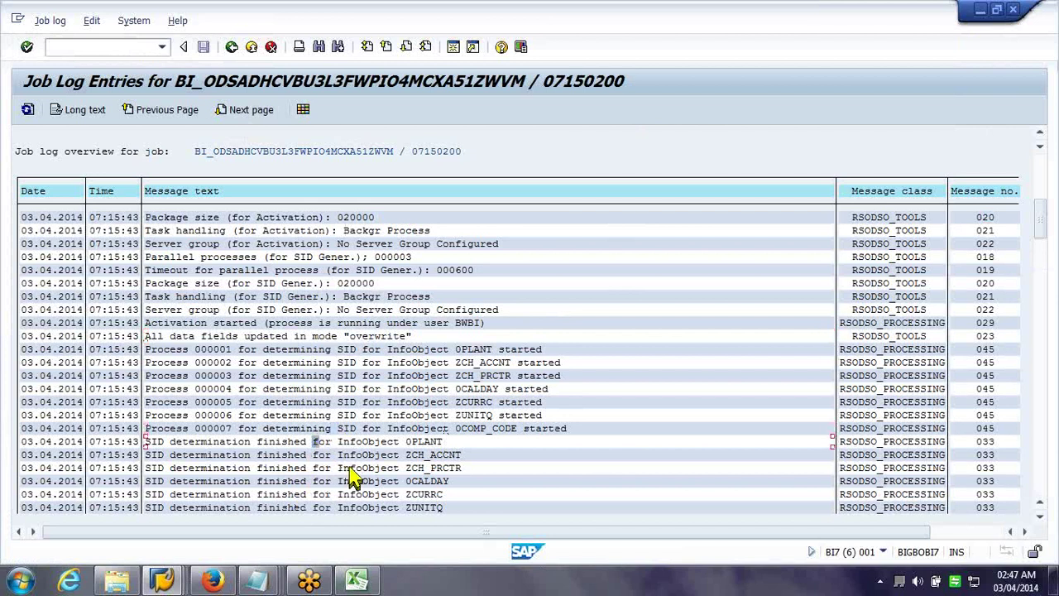
pyautogui.hotkey('ctrl', '/')
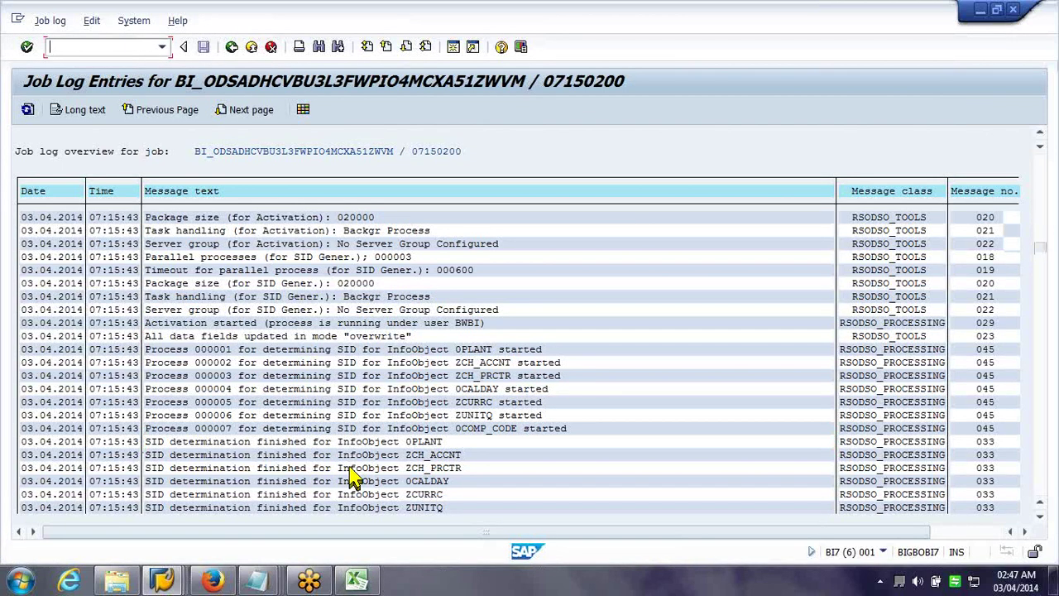
pyautogui.press('pagedown')
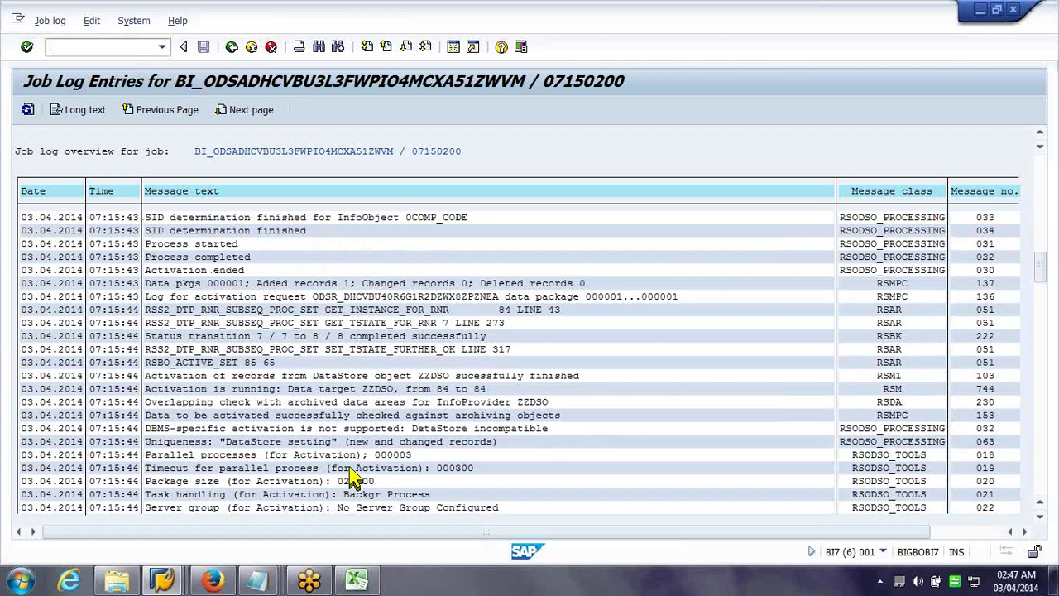
pyautogui.press('pageup')
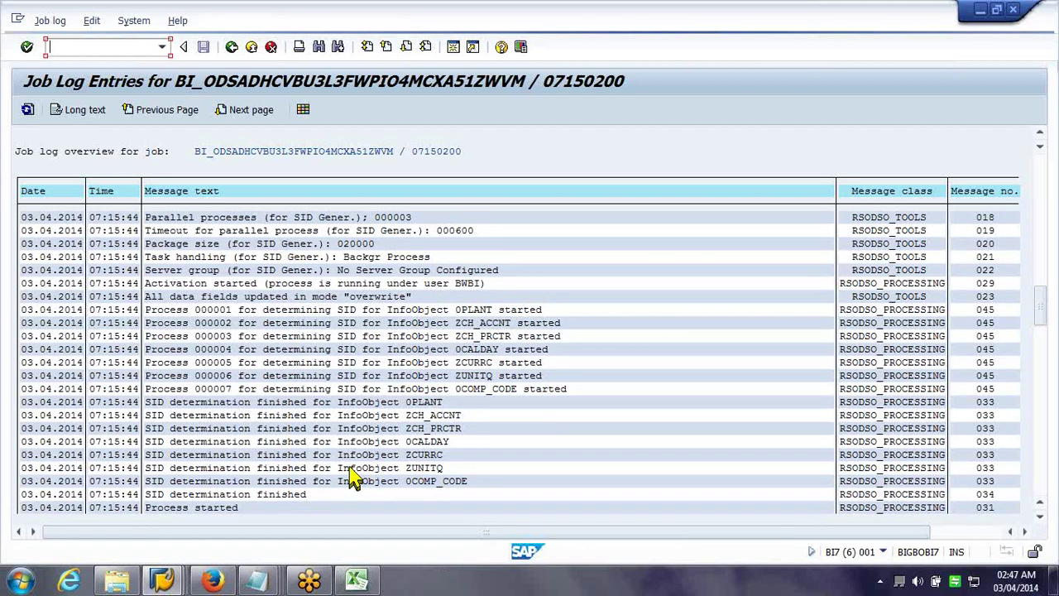
pyautogui.press('pageup')
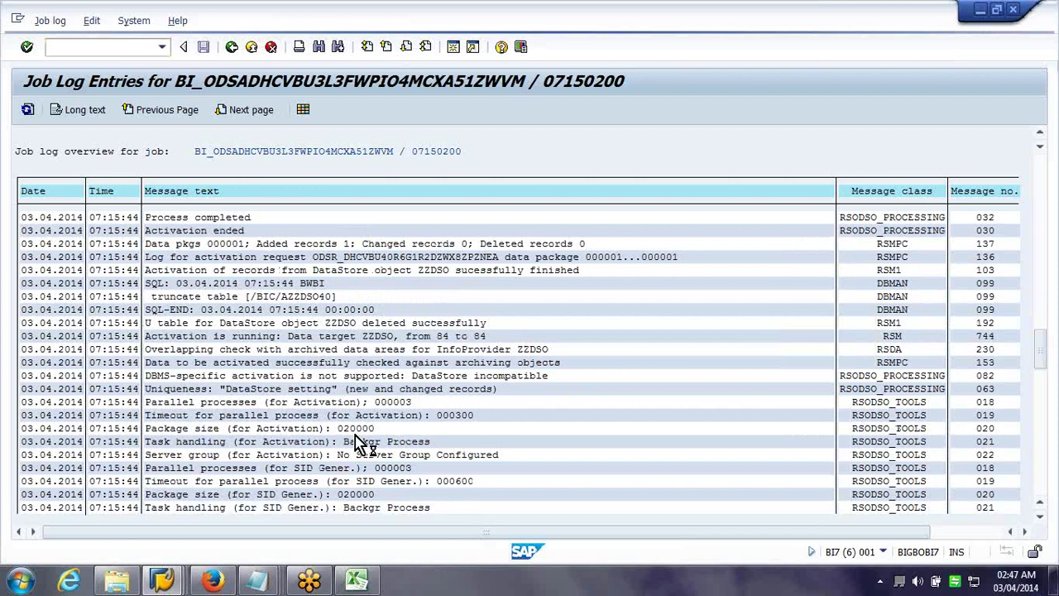
pyautogui.press('pageup')
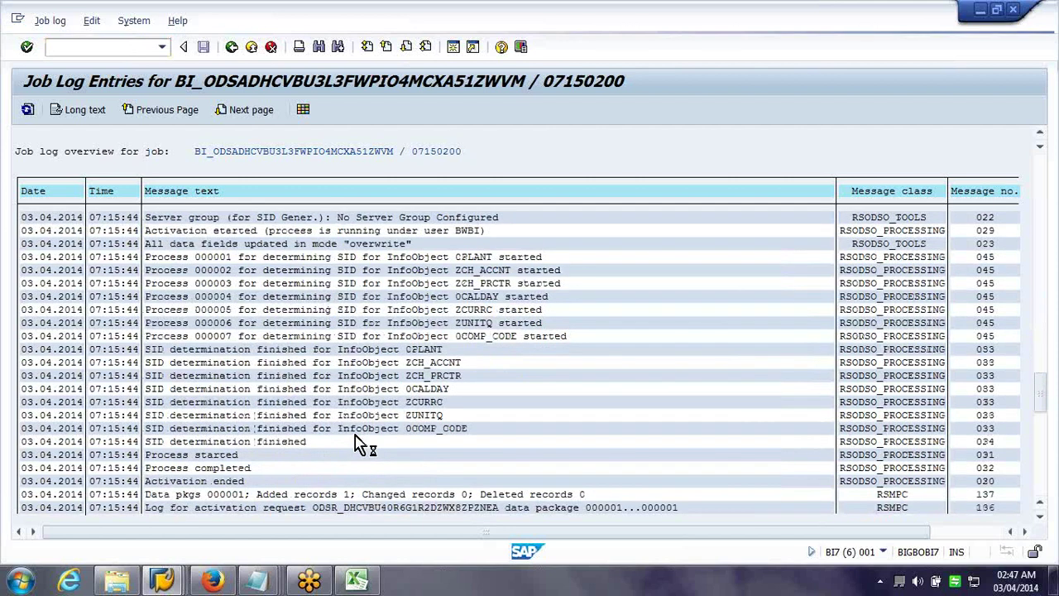
pyautogui.press('pageup')
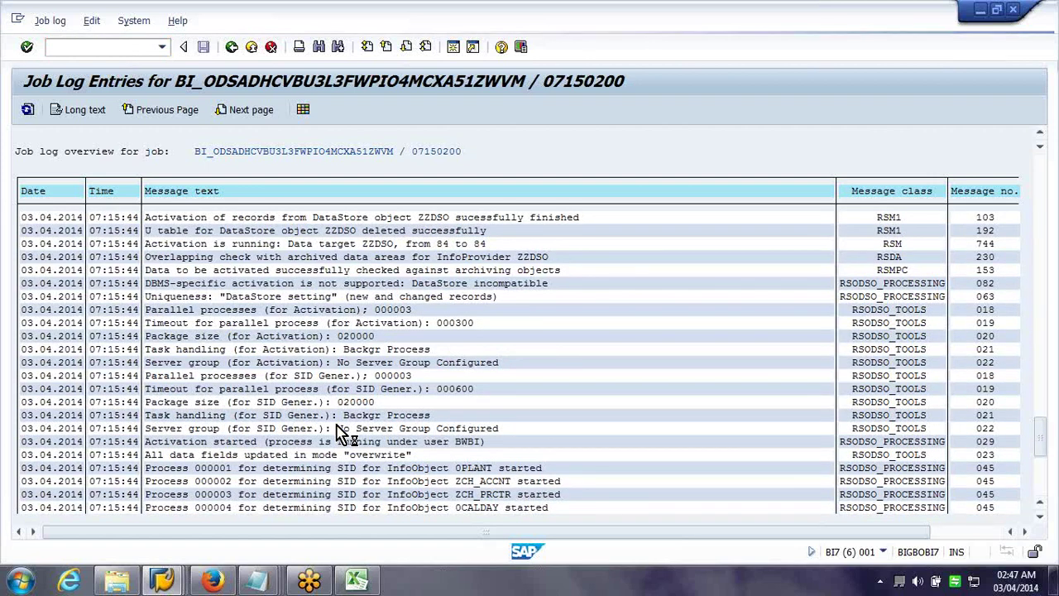
pyautogui.press('pagedown')
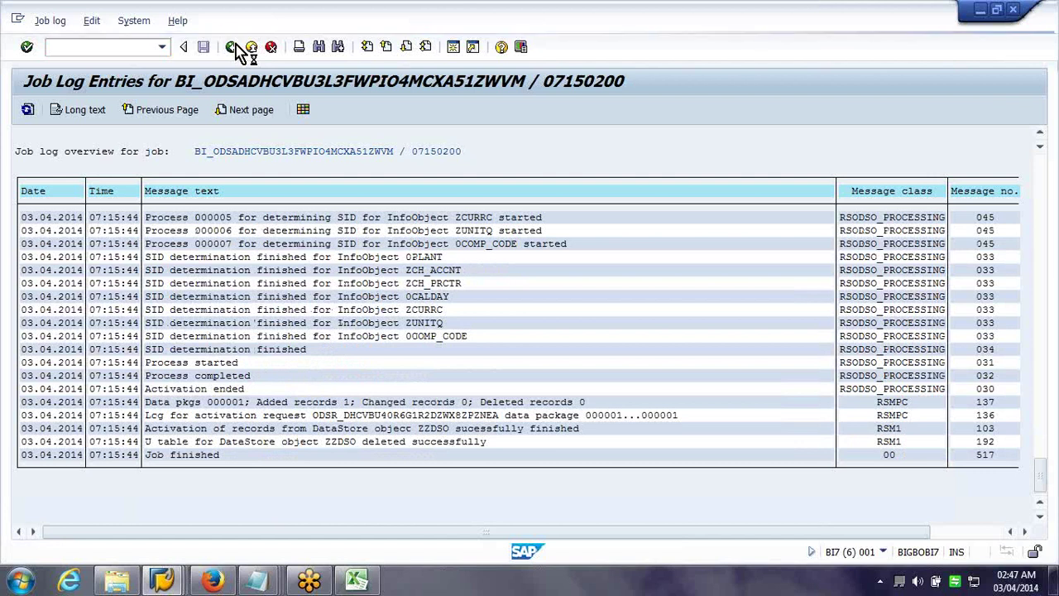
# Leave the job log, job overview and job selection, and close the activation dialog of DSO ZZDSO
pyautogui.click(232, 47)
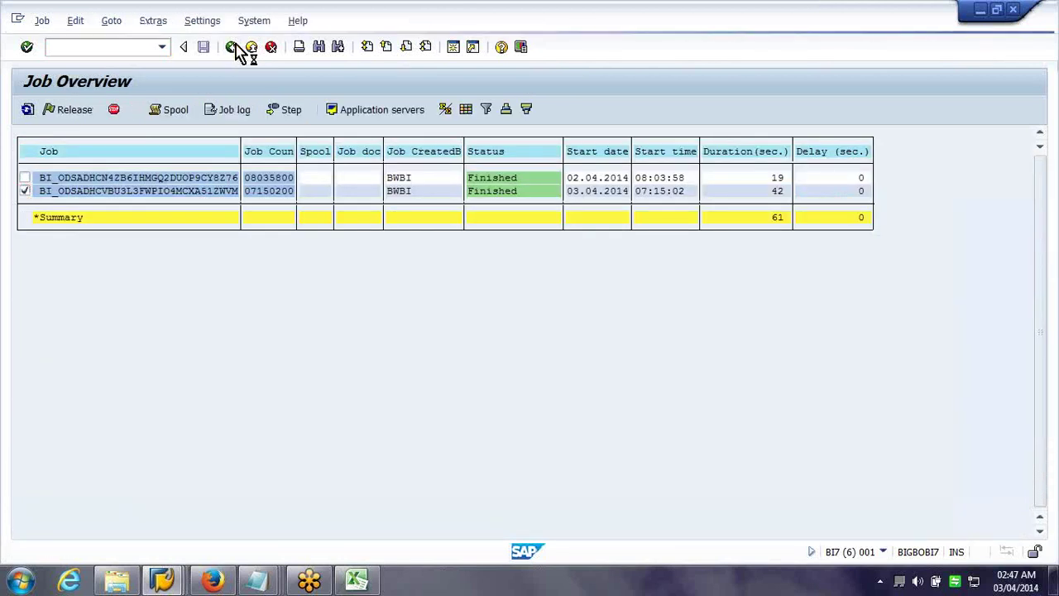
pyautogui.click(232, 47)
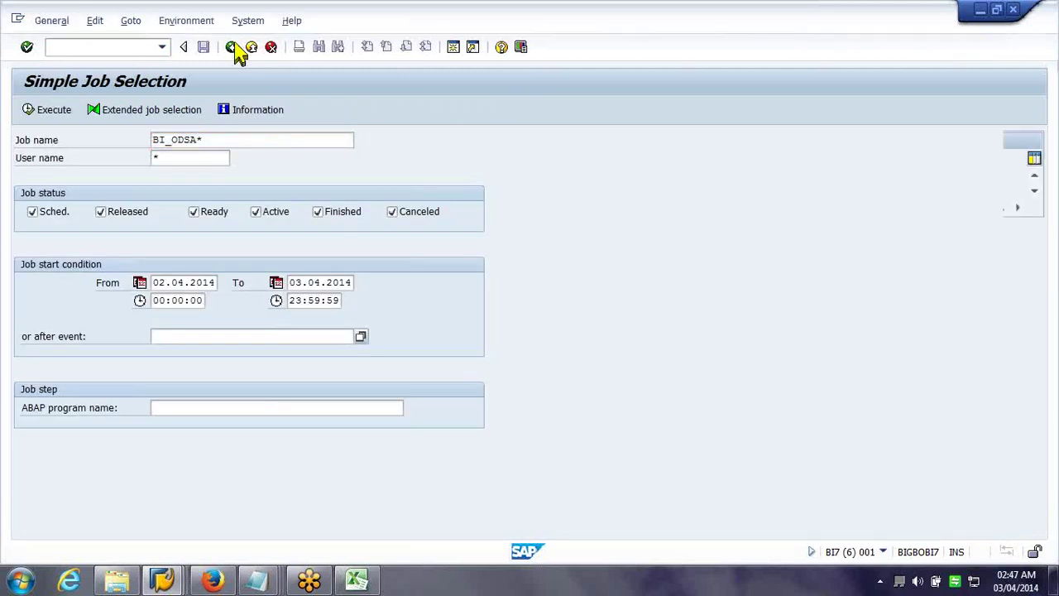
pyautogui.click(232, 47)
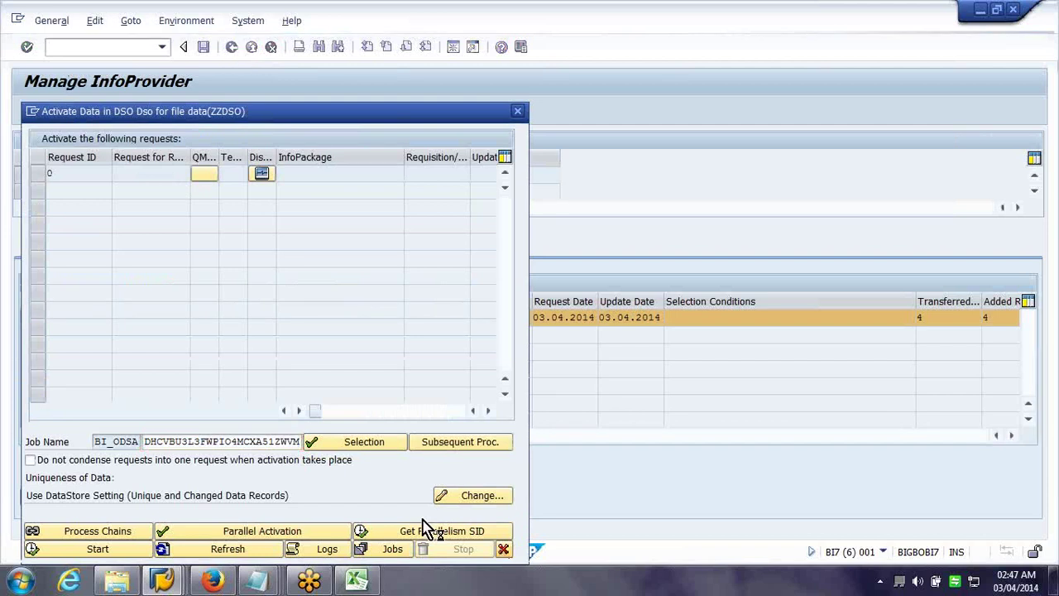
pyautogui.press('Escape')
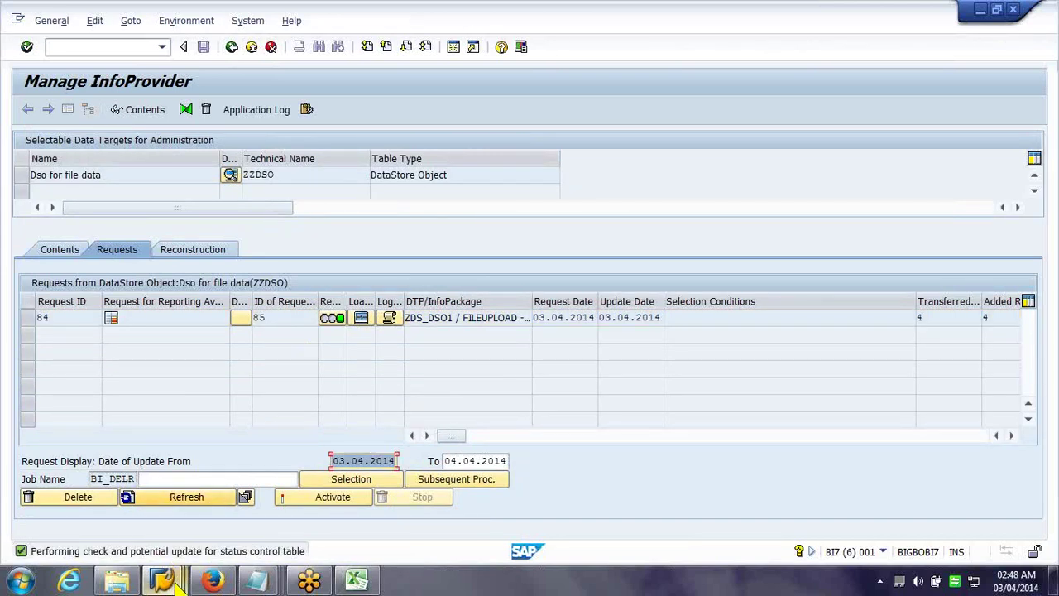
# Switch to the data browser session for table /BIC/AZZDSO40 and check its number of entries
pyautogui.click(176, 583)
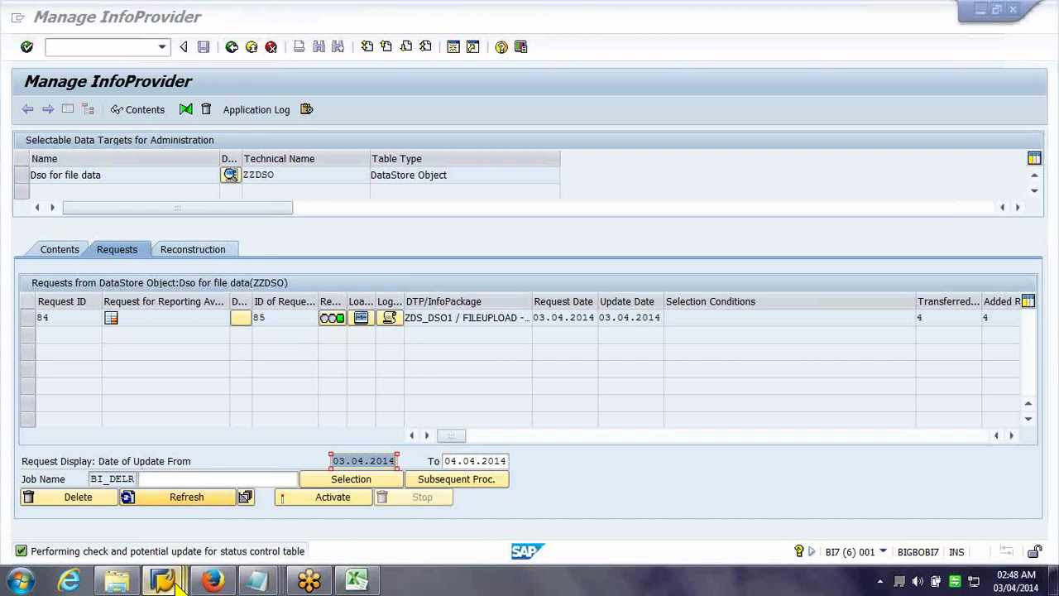
pyautogui.click(175, 581)
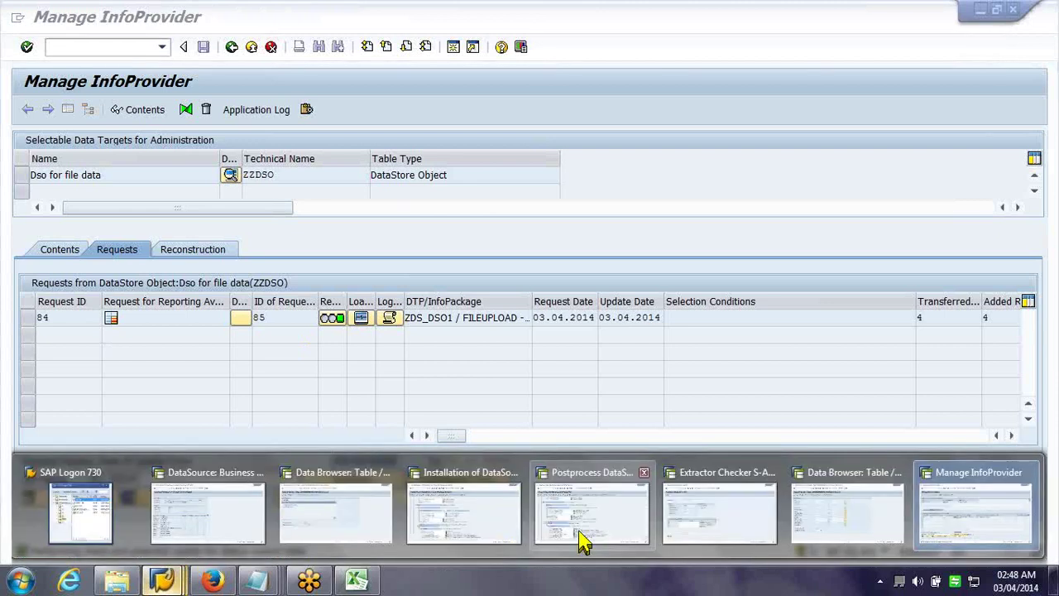
pyautogui.moveTo(842, 542)
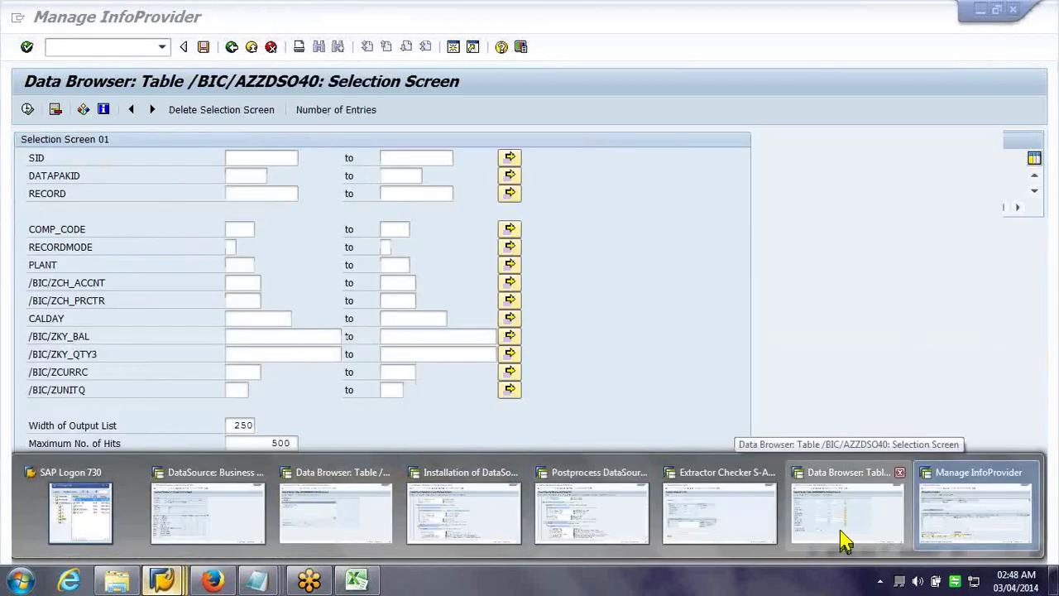
pyautogui.click(842, 542)
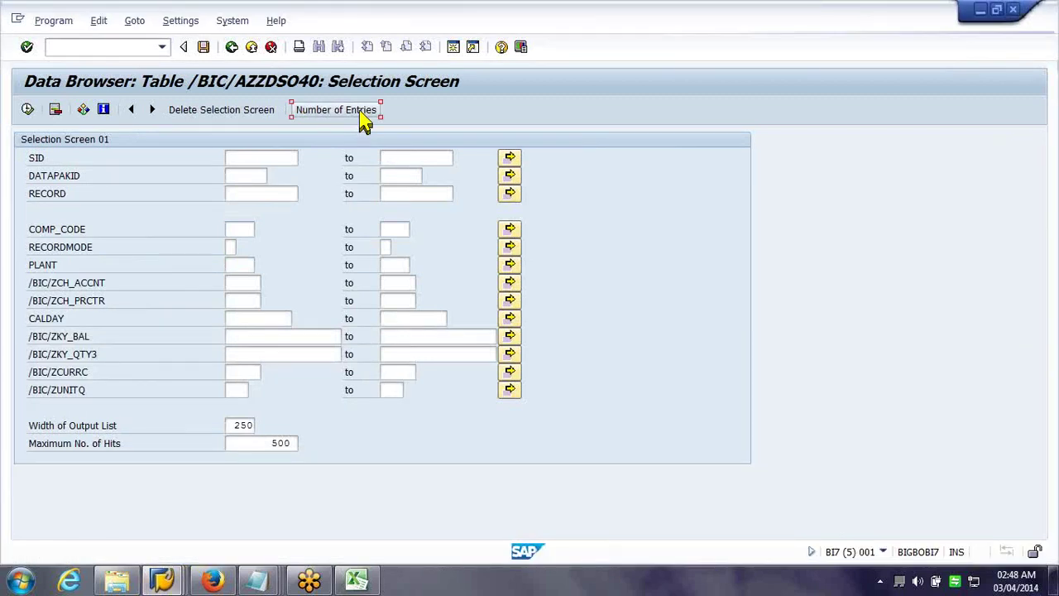
pyautogui.click(362, 118)
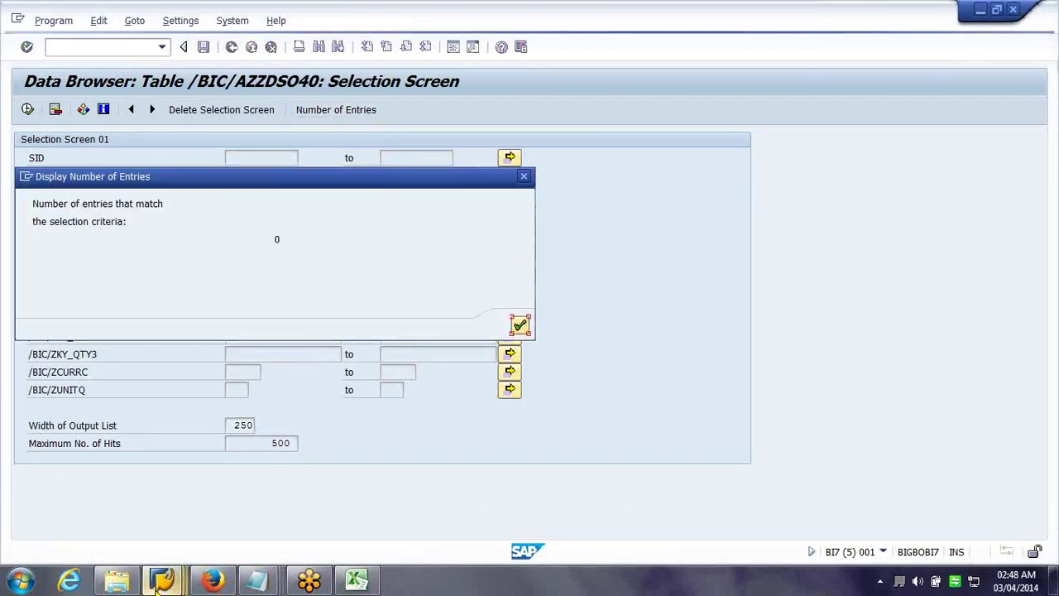
pyautogui.moveTo(159, 585)
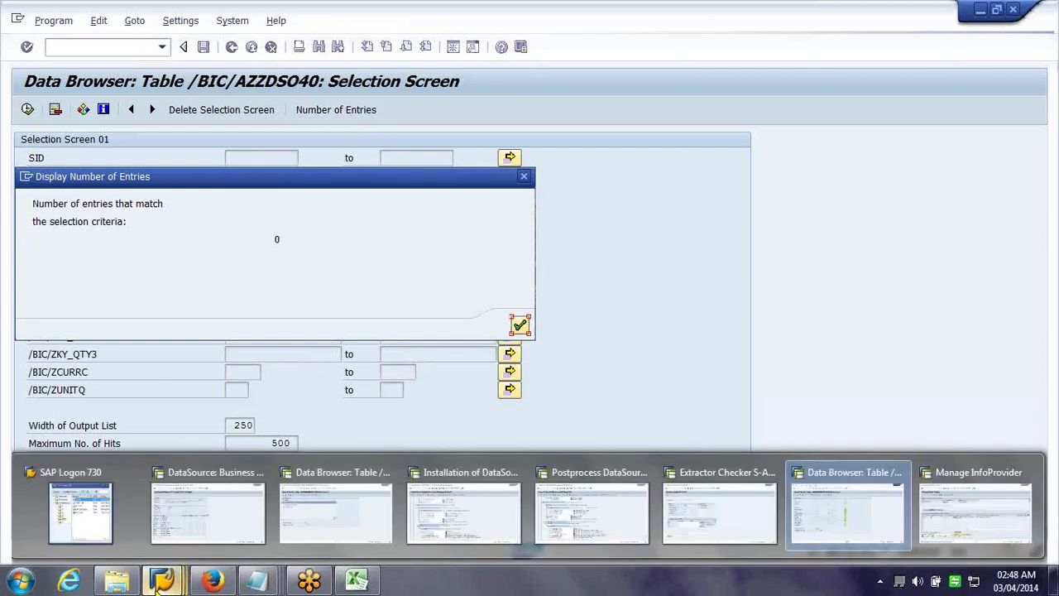
pyautogui.press('Return')
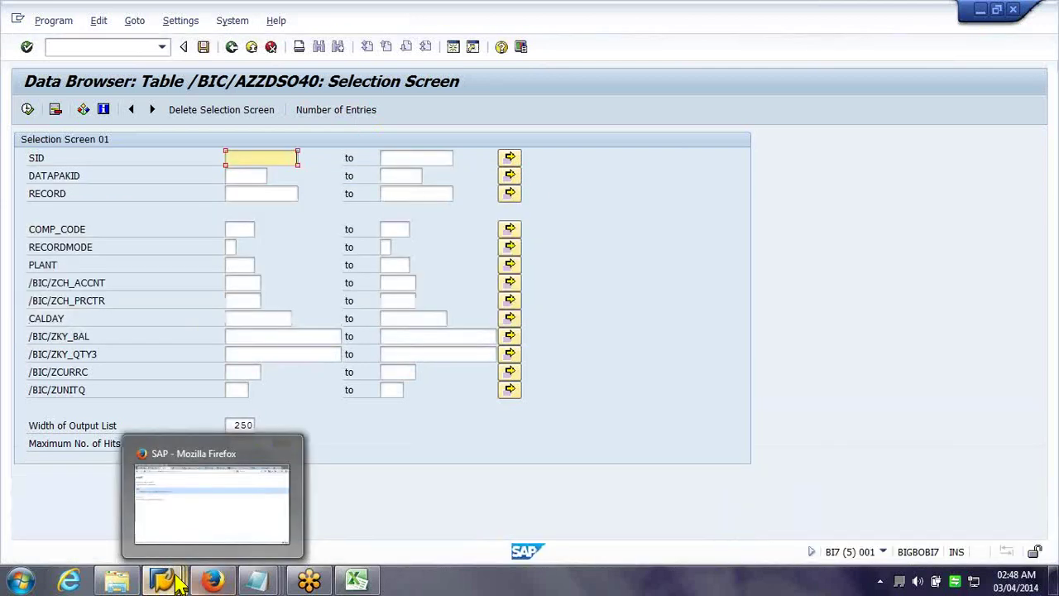
# Switch to the data browser session for table /BIC/AZZDSO00, dismiss the old entry count, and display the table's contents
pyautogui.click(177, 584)
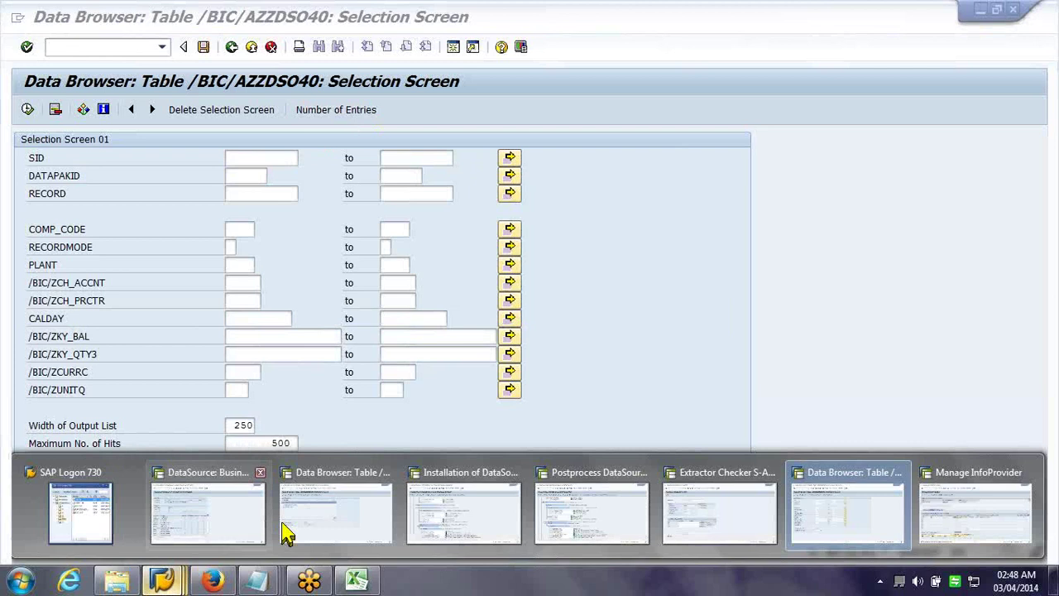
pyautogui.click(294, 529)
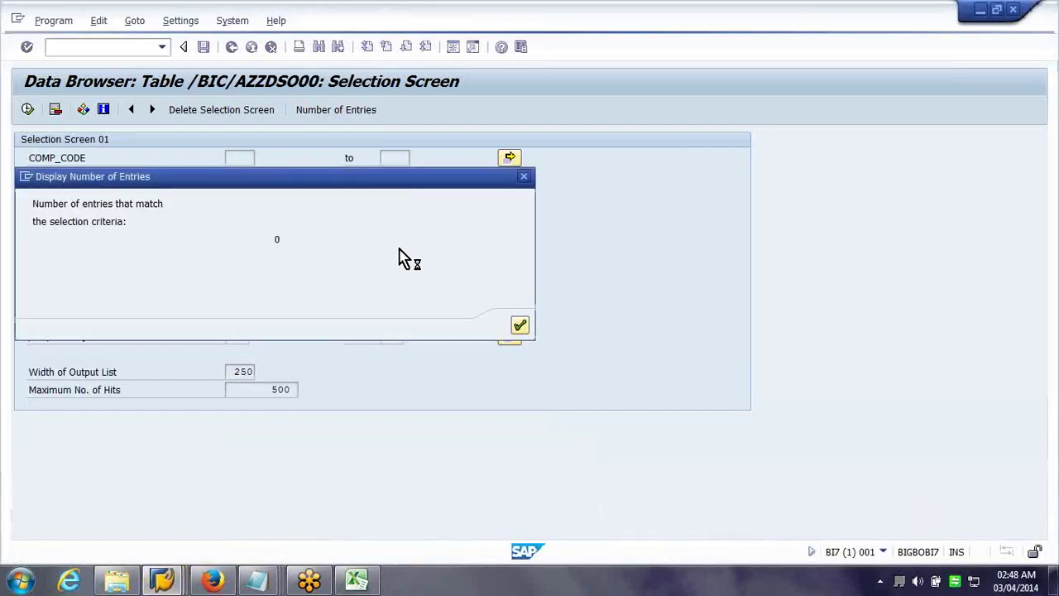
pyautogui.press('Return')
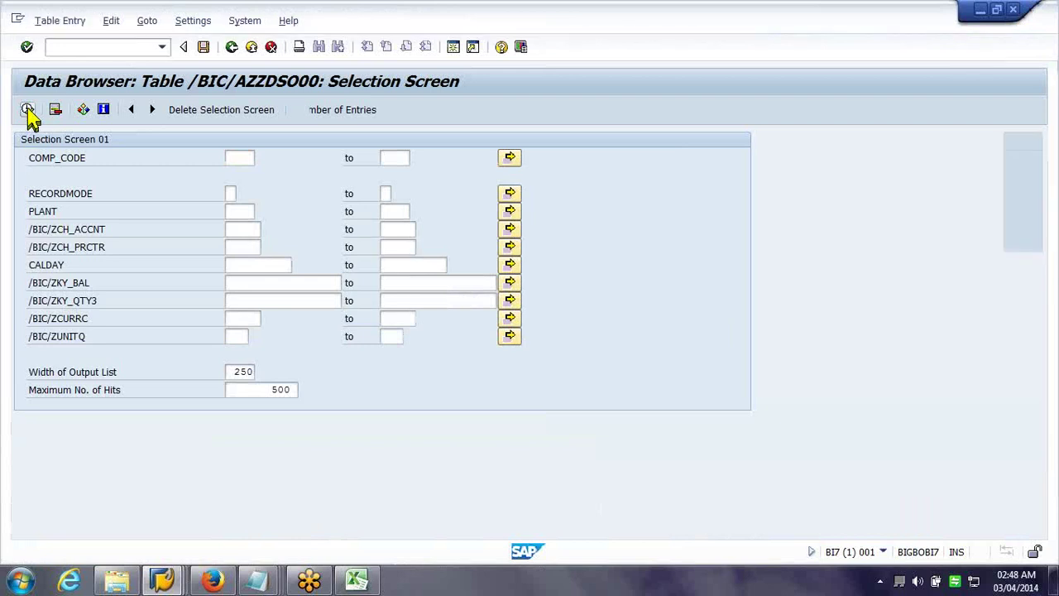
pyautogui.click(28, 110)
pyautogui.click(176, 583)
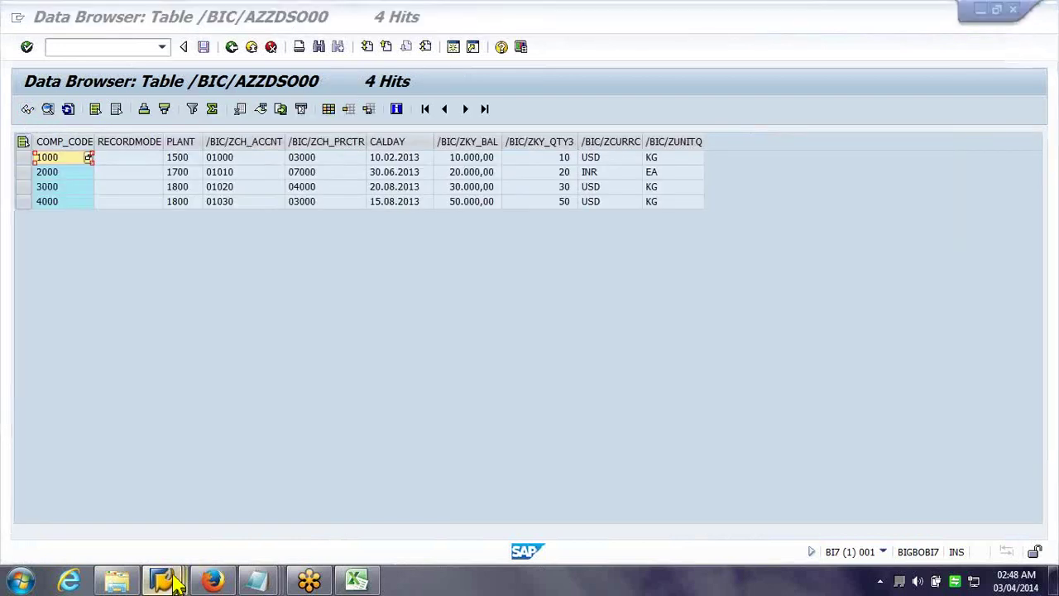
pyautogui.click(176, 584)
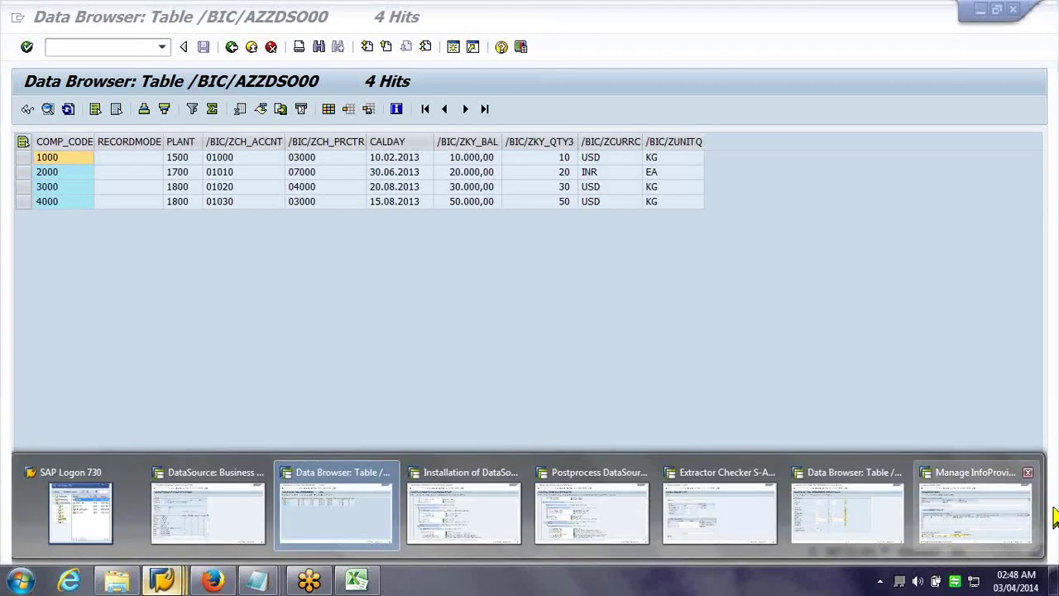
pyautogui.moveTo(1011, 519)
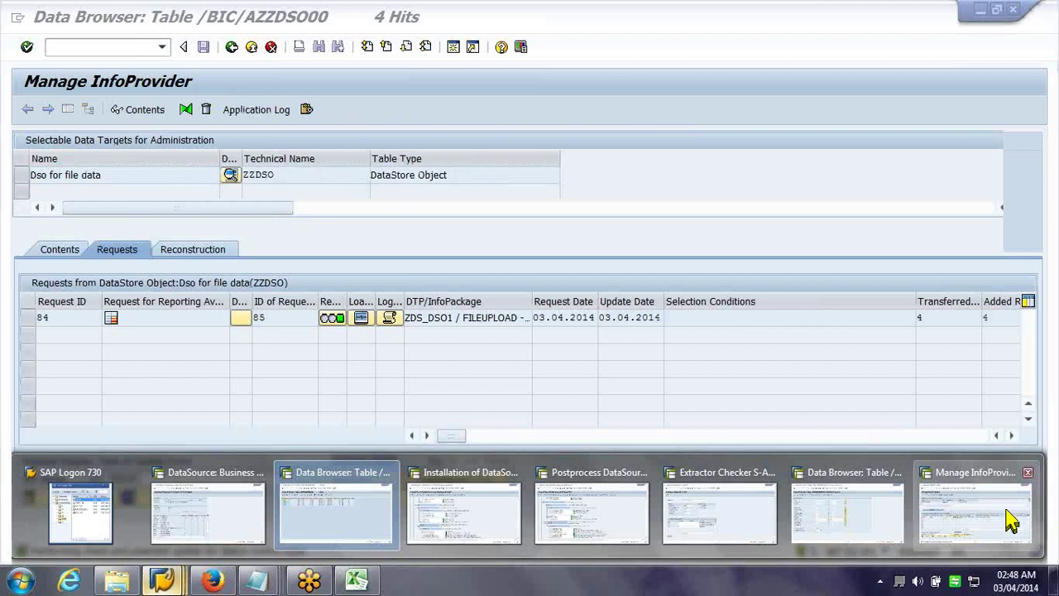
pyautogui.click(1011, 520)
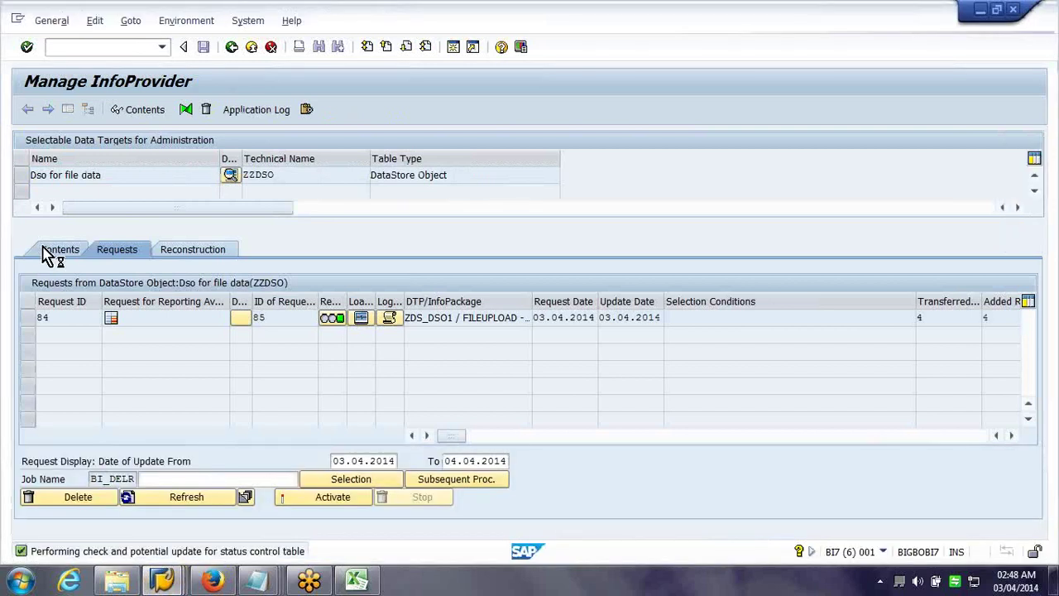
pyautogui.click(397, 461)
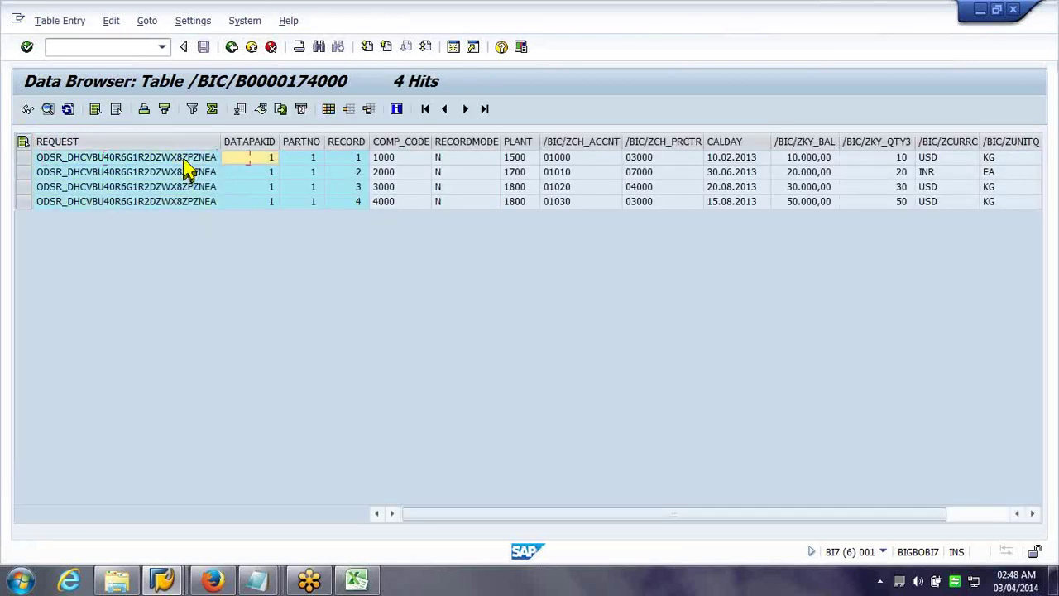
pyautogui.click(458, 142)
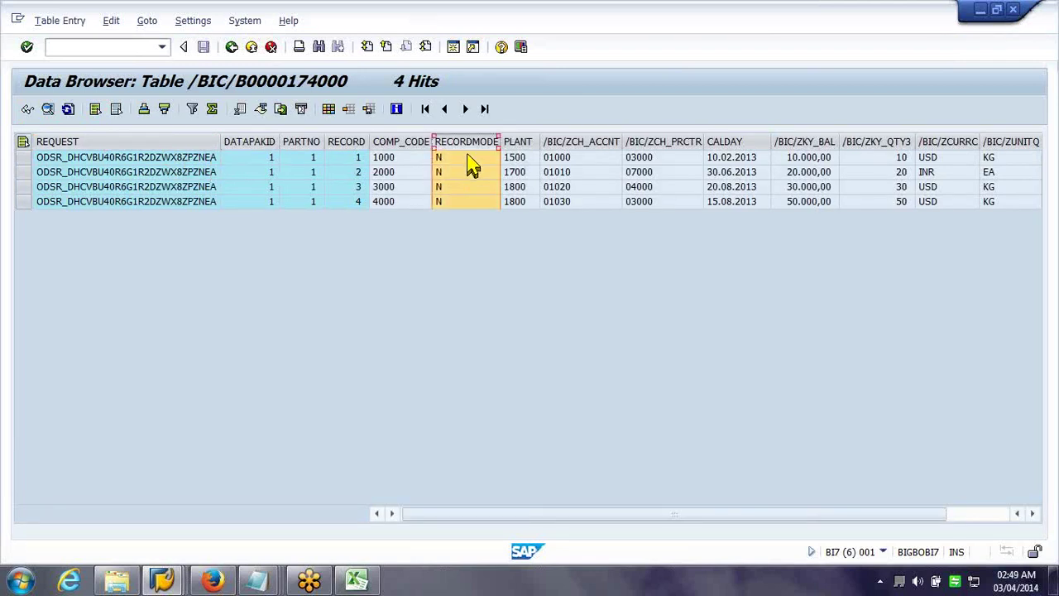
pyautogui.moveTo(485, 165); pyautogui.dragTo(485, 159)
# Return to the requests list of ZZDSO and check the Request Number value of request 84
pyautogui.click(253, 51)
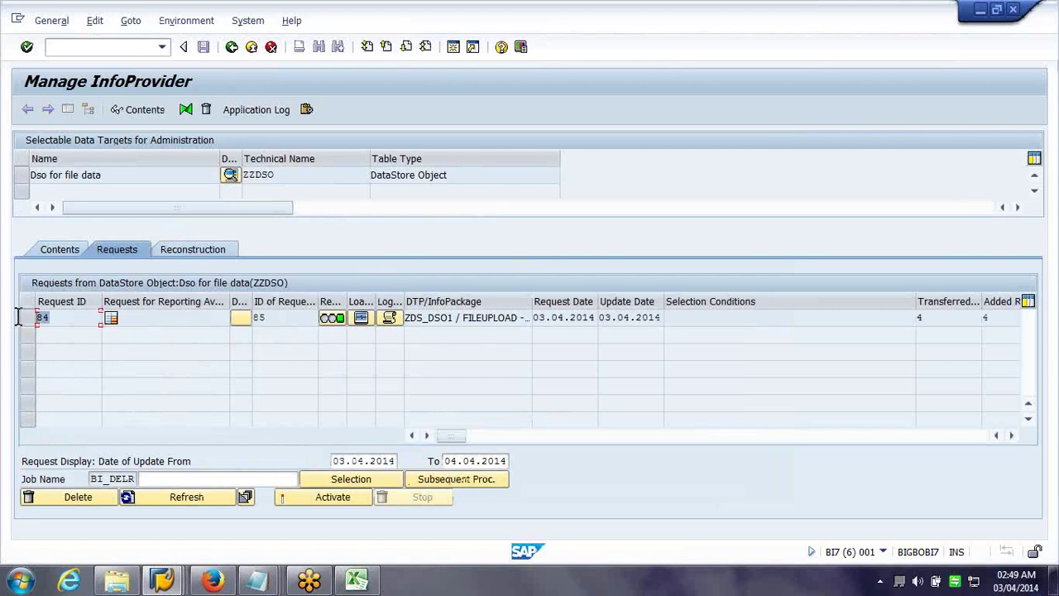
pyautogui.moveTo(447, 436); pyautogui.dragTo(583, 436)
pyautogui.hscroll(5, 801, 465)
pyautogui.moveTo(702, 318); pyautogui.dragTo(901, 337)
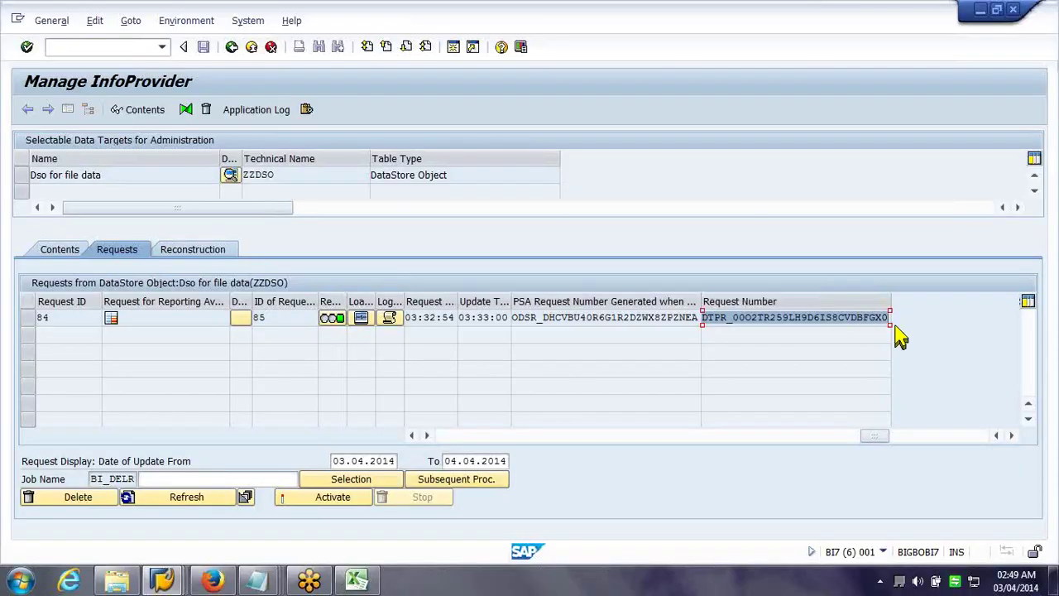
# Widen the column for the ID of the request generated upon activation, and compare request 84's ID there with its generated PSA request number
pyautogui.moveTo(880, 440); pyautogui.dragTo(295, 466)
pyautogui.moveTo(64, 319); pyautogui.dragTo(43, 321)
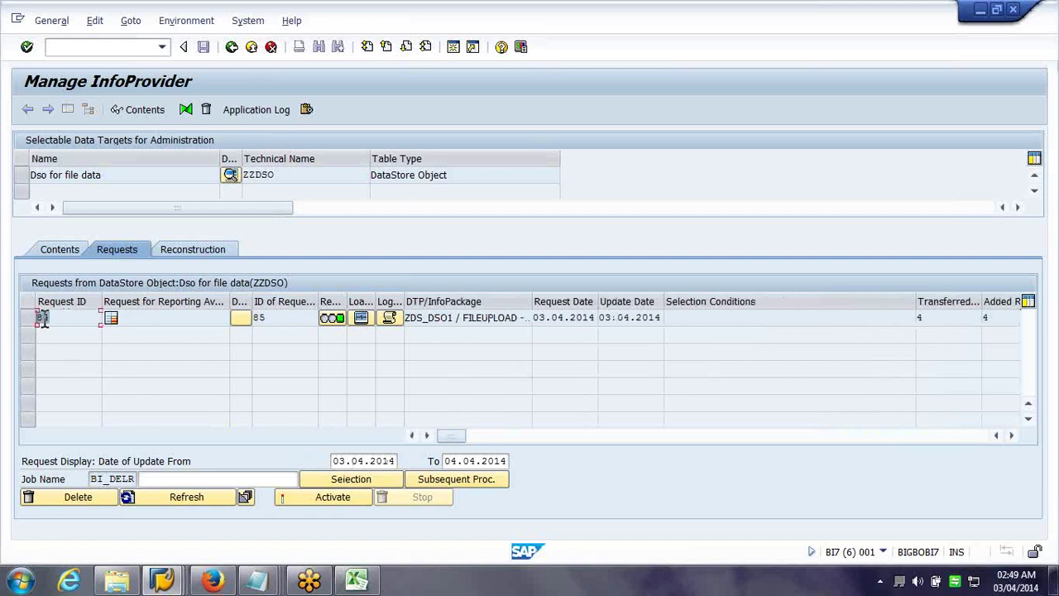
pyautogui.moveTo(317, 301); pyautogui.dragTo(503, 301)
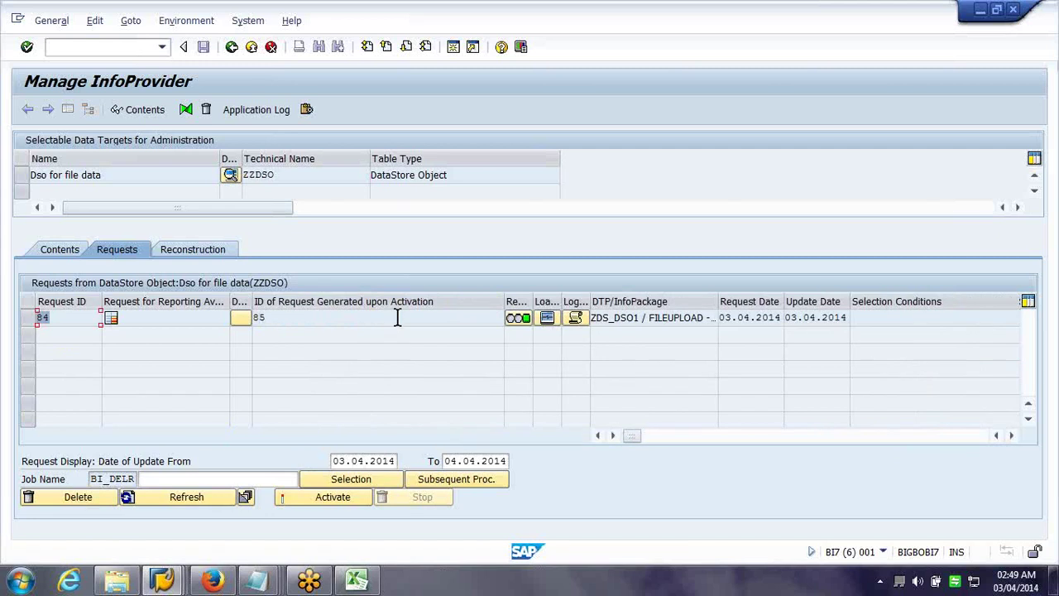
pyautogui.click(265, 317)
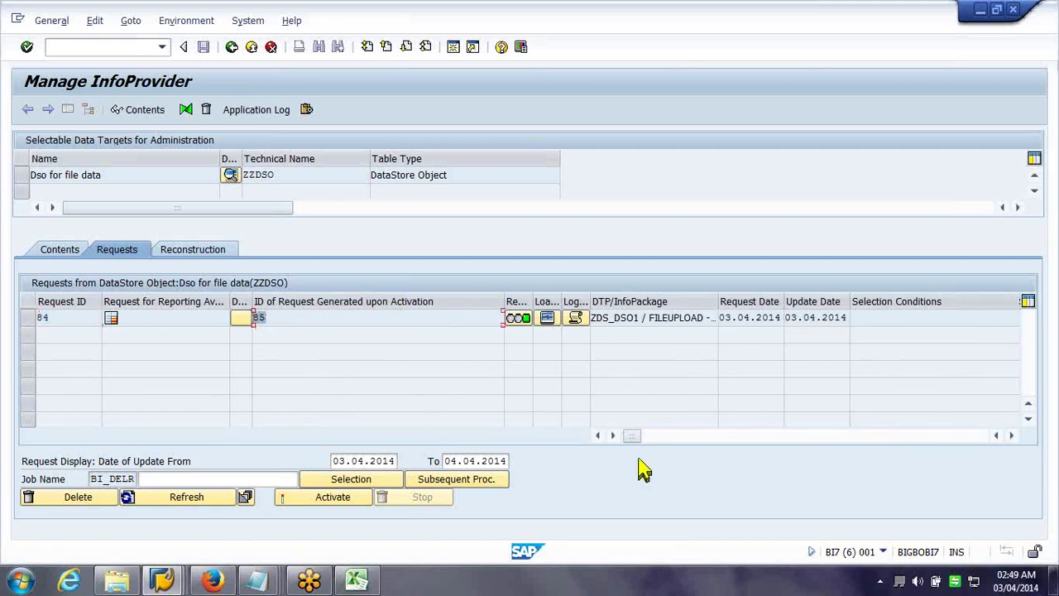
pyautogui.moveTo(632, 435); pyautogui.dragTo(896, 427)
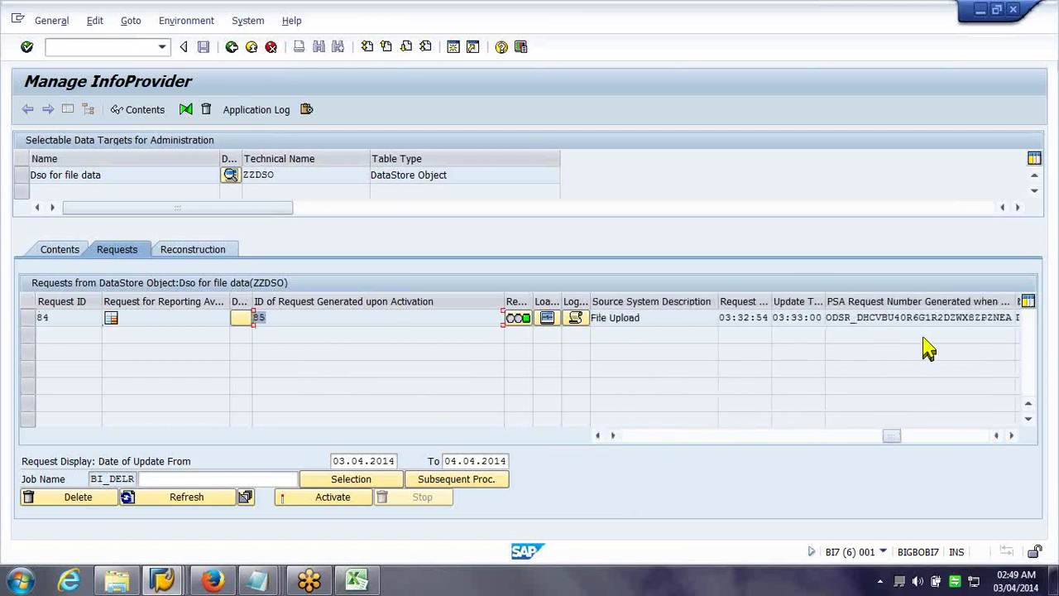
# Check request 84's generated PSA request number, view its log of request operations, and return to the requests list
pyautogui.click(944, 317)
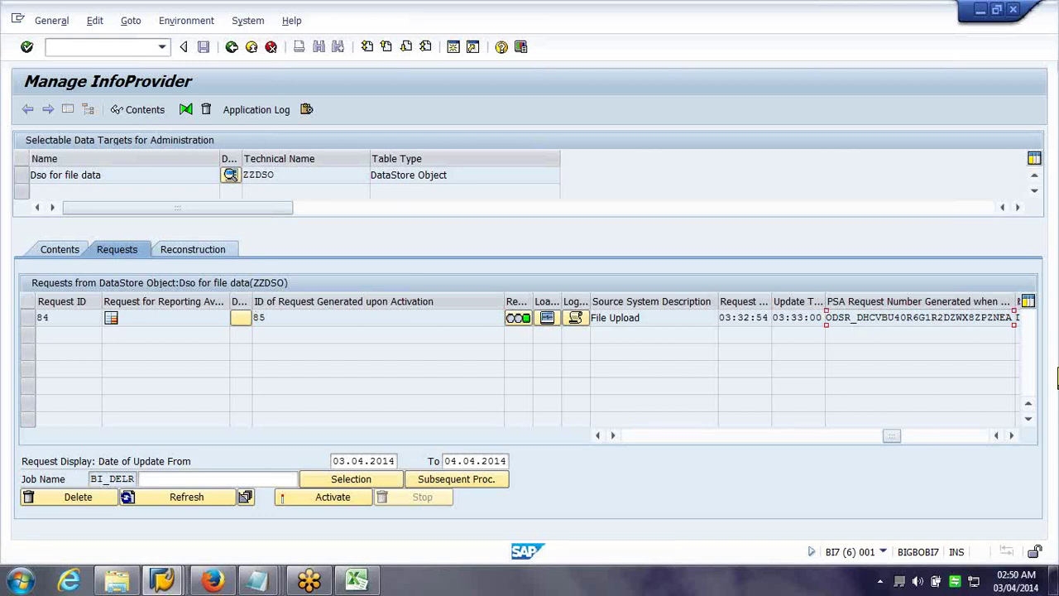
pyautogui.click(577, 321)
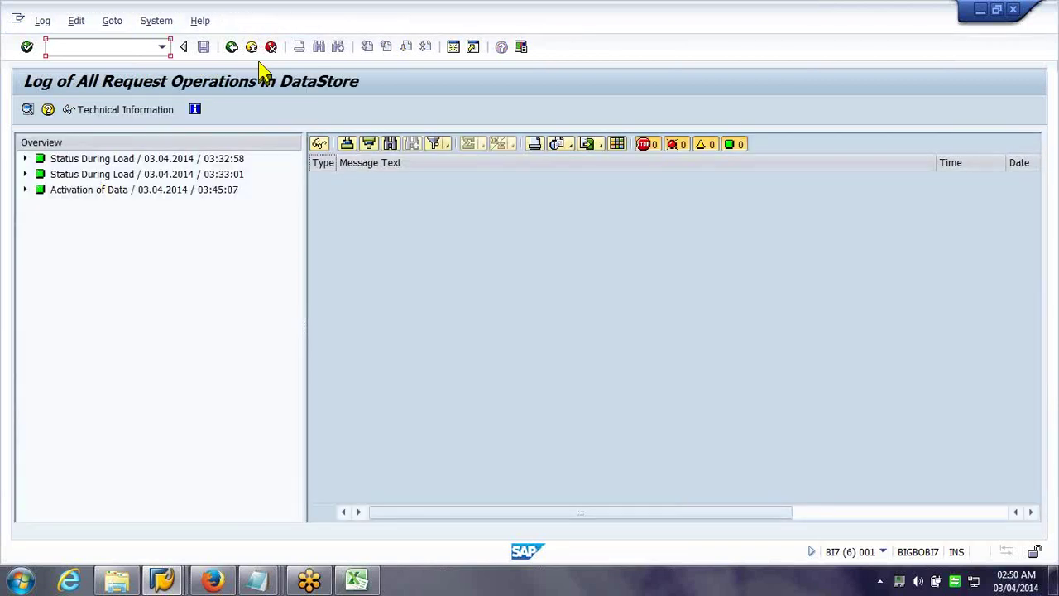
pyautogui.click(239, 47)
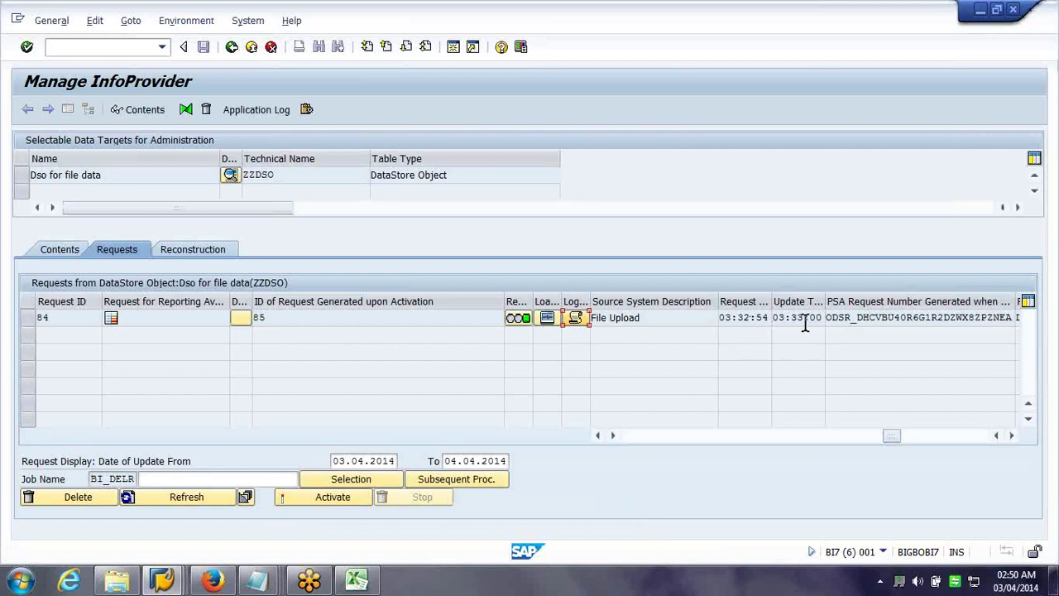
# Reopen request 84's log, expand Activation of Data, and examine the Main Process messages for the end time and runtime
pyautogui.click(572, 322)
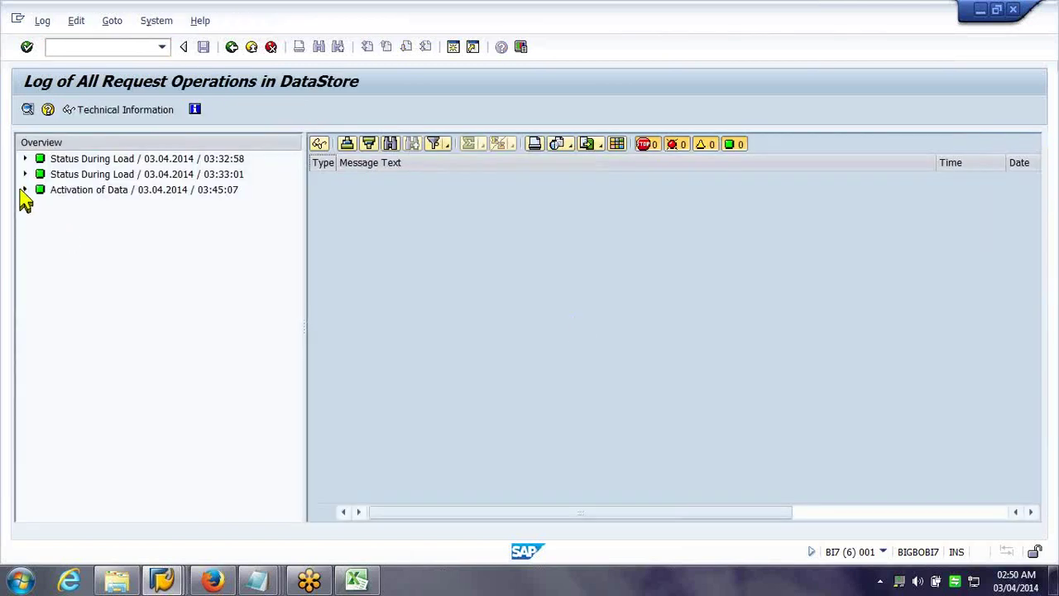
pyautogui.click(25, 190)
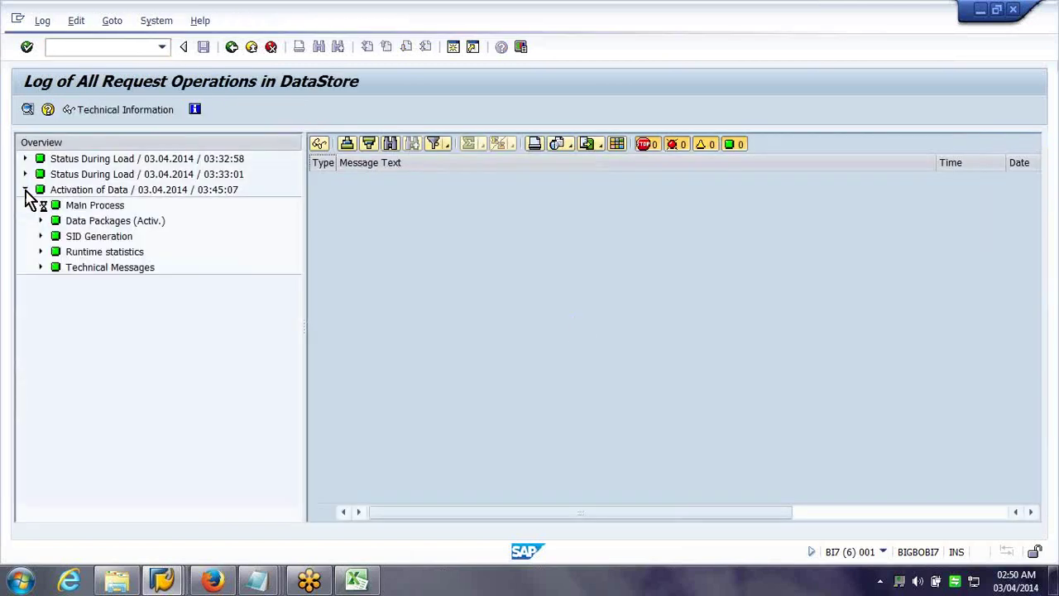
pyautogui.click(94, 209)
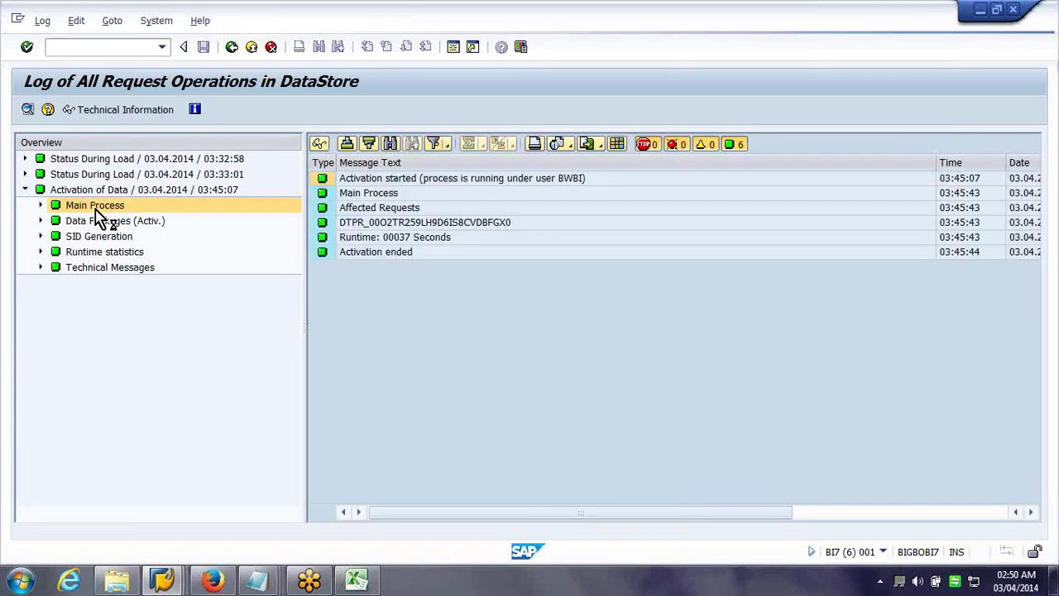
pyautogui.moveTo(937, 162); pyautogui.dragTo(786, 157)
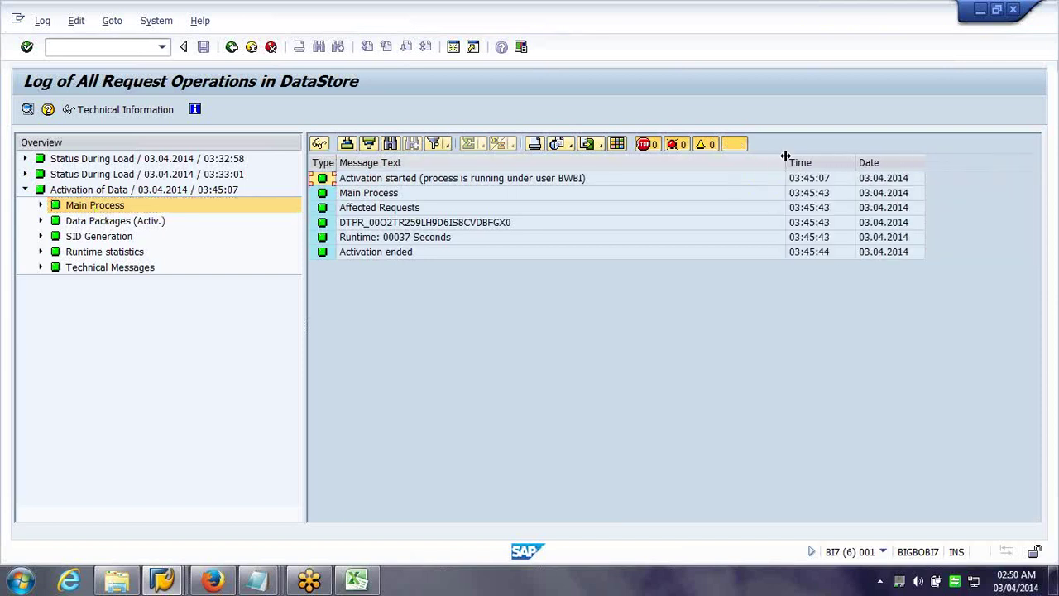
pyautogui.click(825, 253)
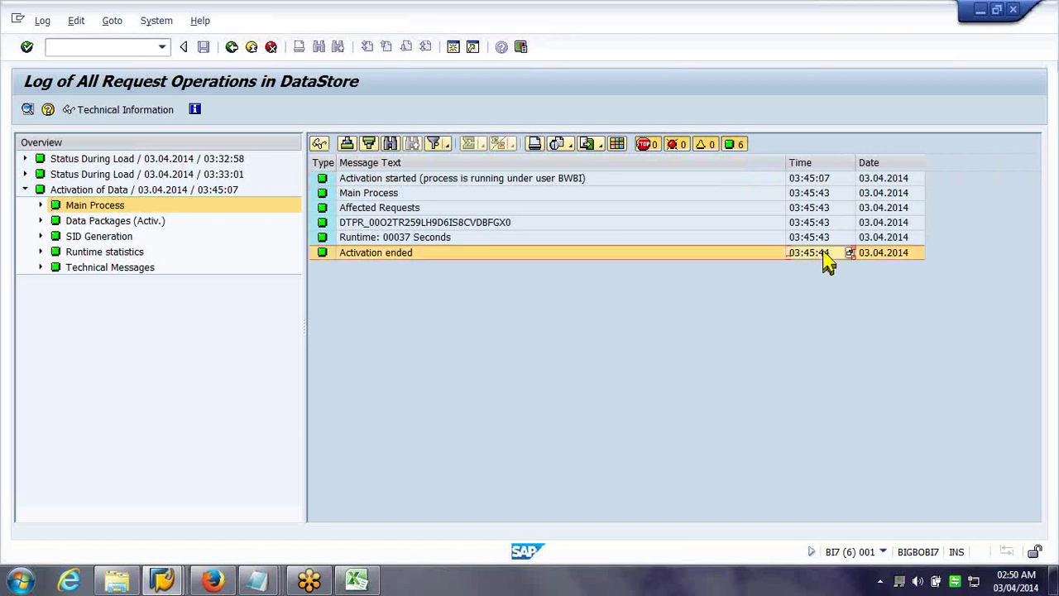
pyautogui.click(470, 242)
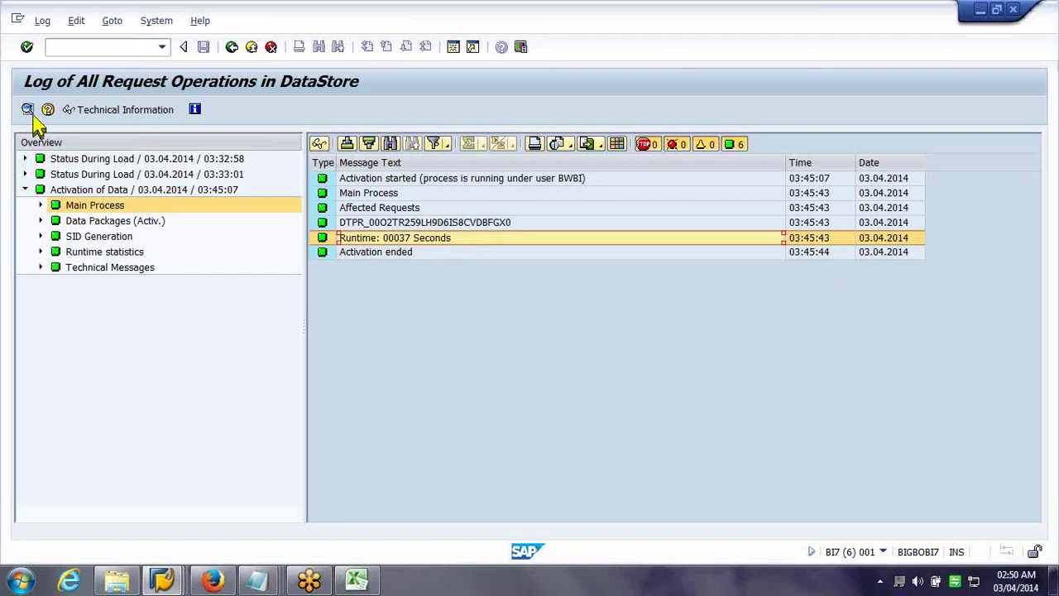
# Review the SID Generation messages and Runtime statistics of the activation, and return to the management of ZZDSO
pyautogui.click(100, 240)
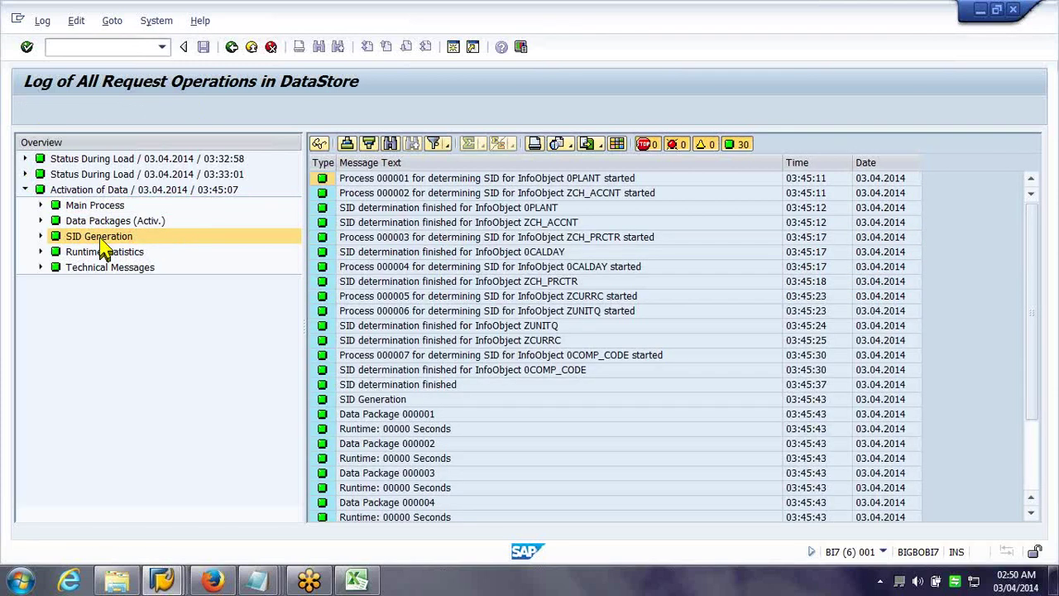
pyautogui.click(546, 327)
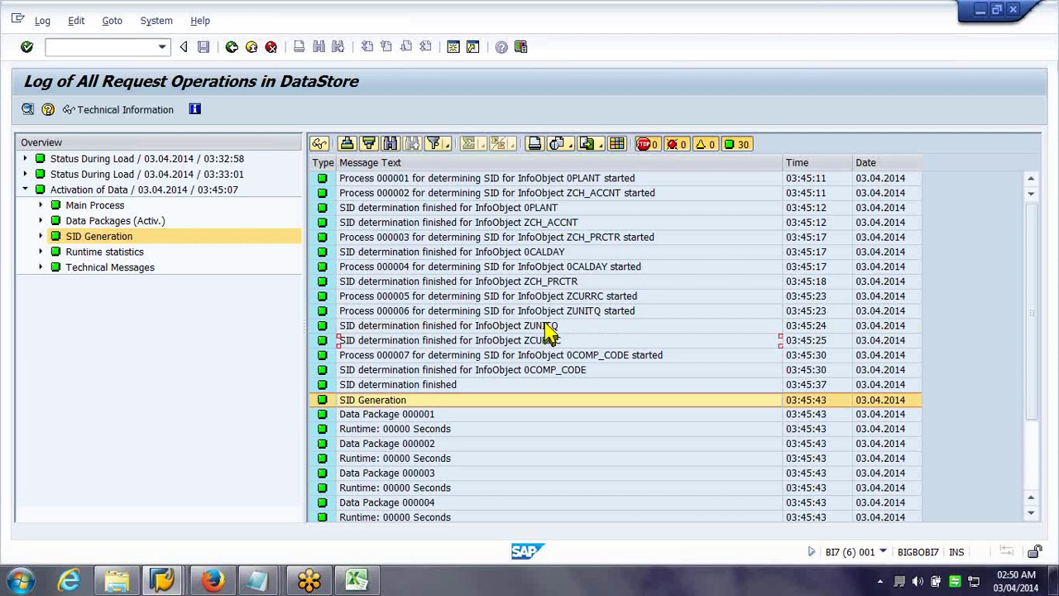
pyautogui.scroll(-2, 546, 331)
pyautogui.scroll(-1, 546, 331)
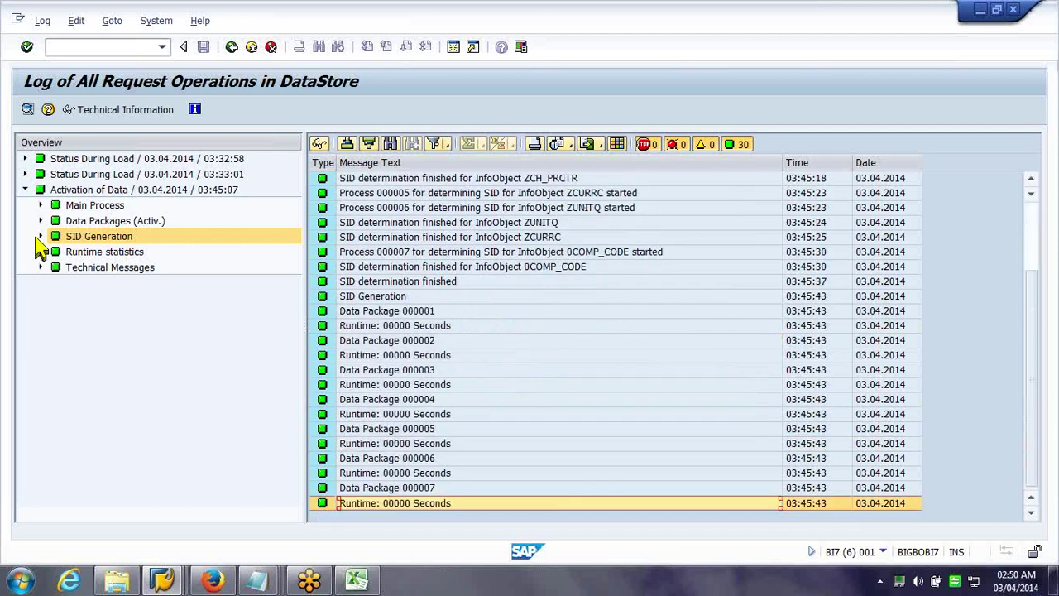
pyautogui.click(81, 255)
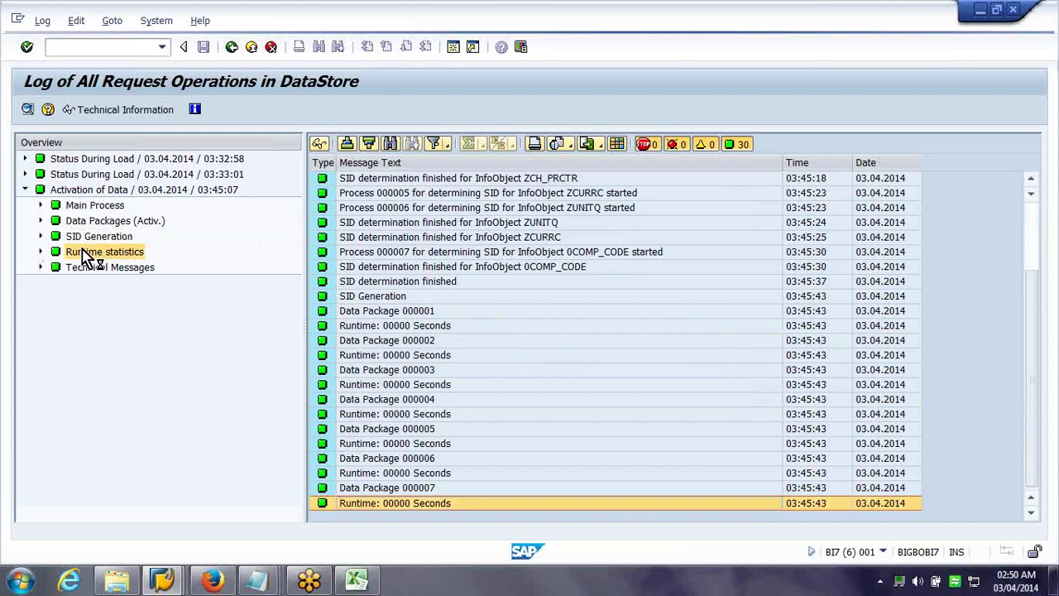
pyautogui.click(250, 48)
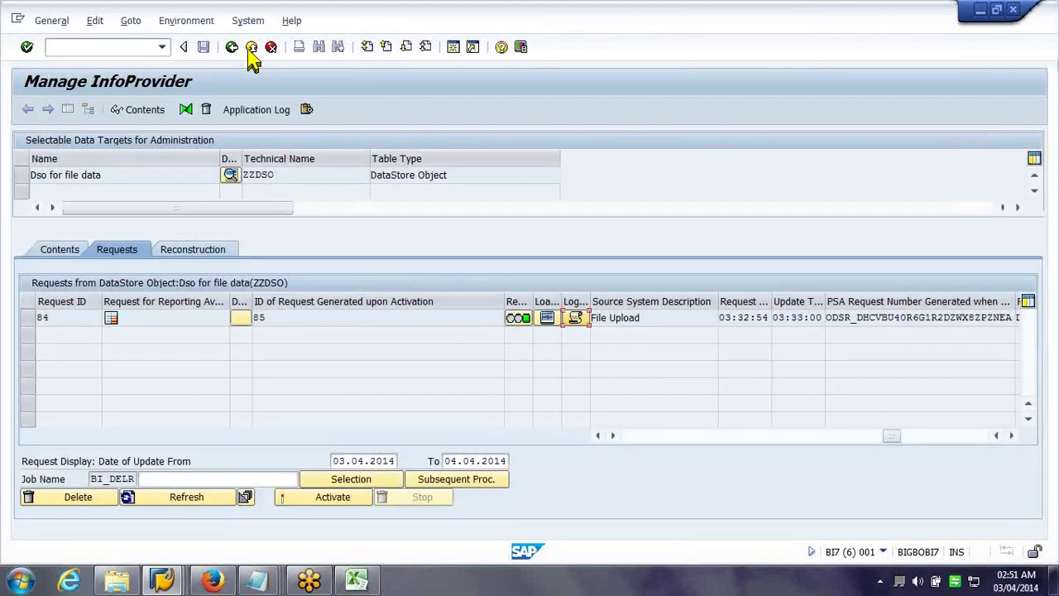
# Display the contents of DSO ZZDSO with all fields selected for output, and return to the selection screen
pyautogui.click(21, 178)
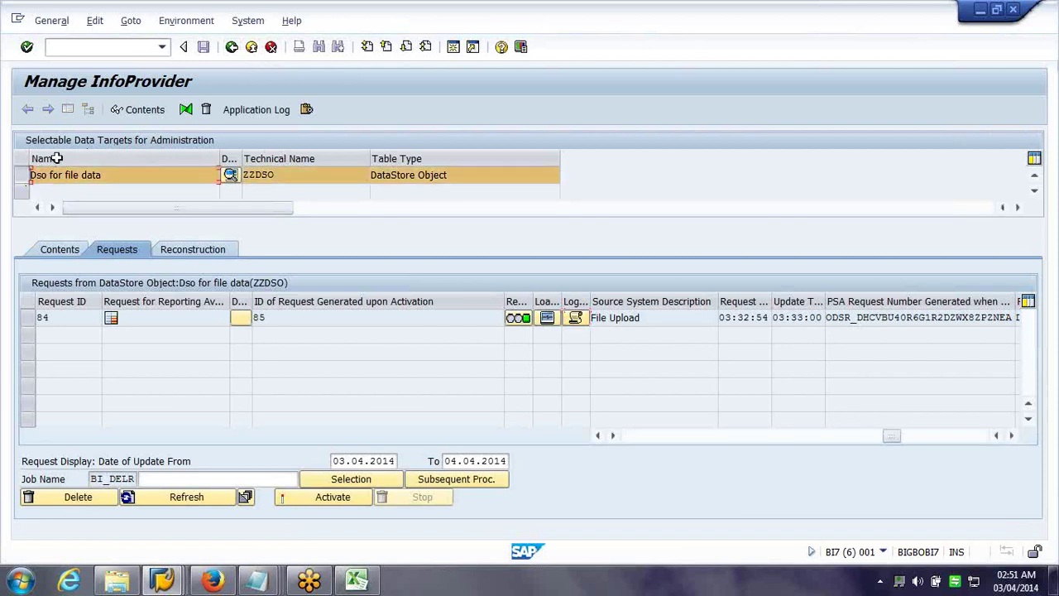
pyautogui.click(142, 113)
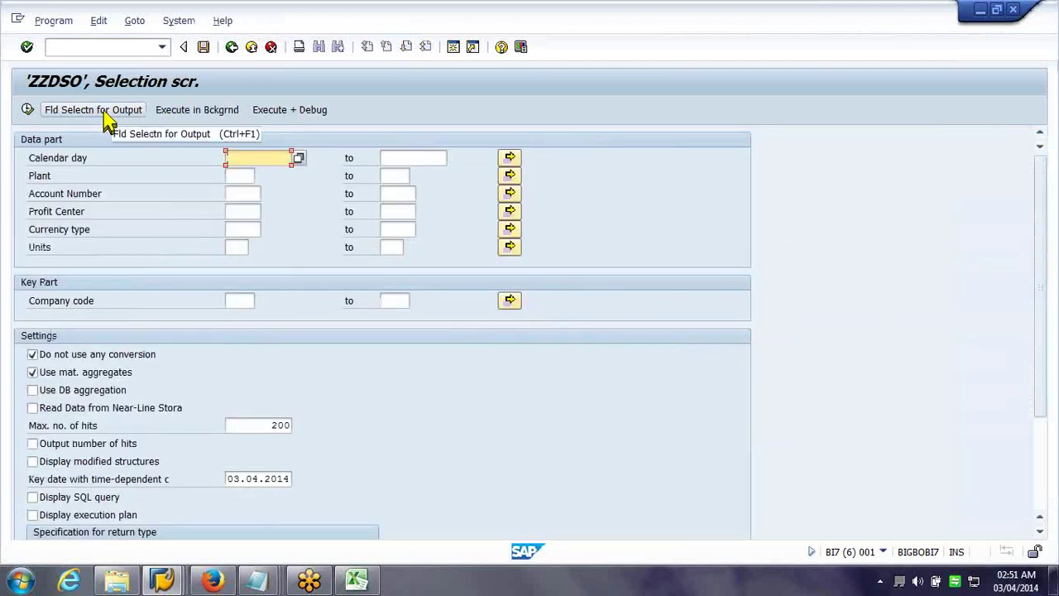
pyautogui.click(105, 115)
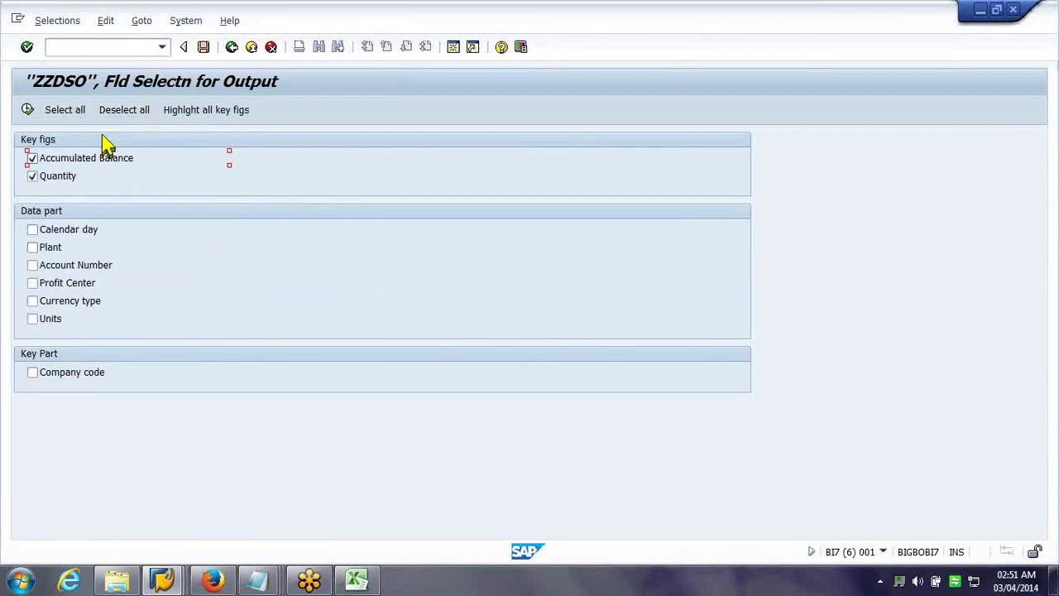
pyautogui.click(74, 116)
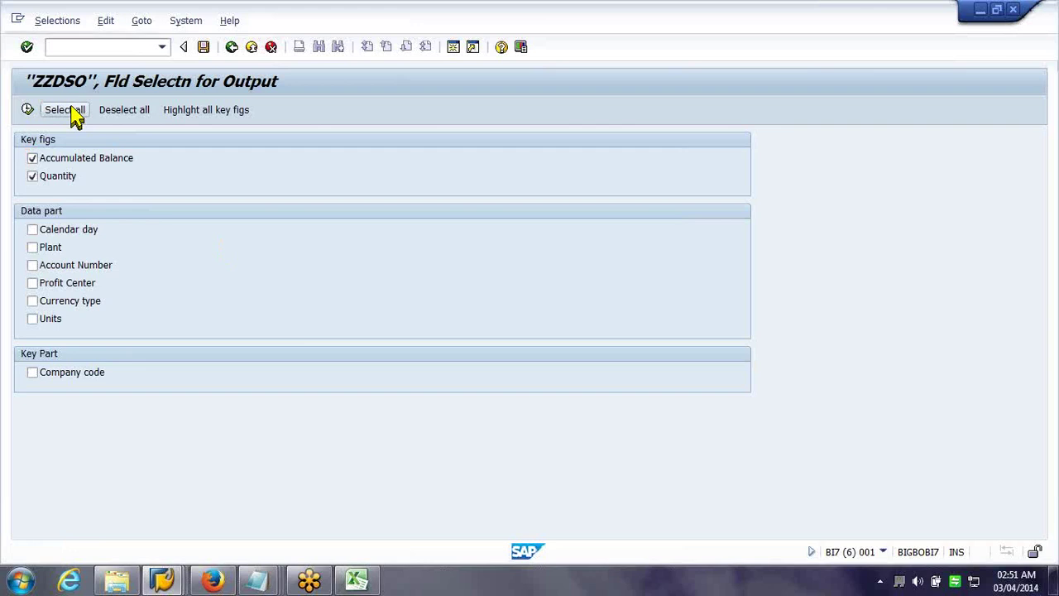
pyautogui.click(28, 111)
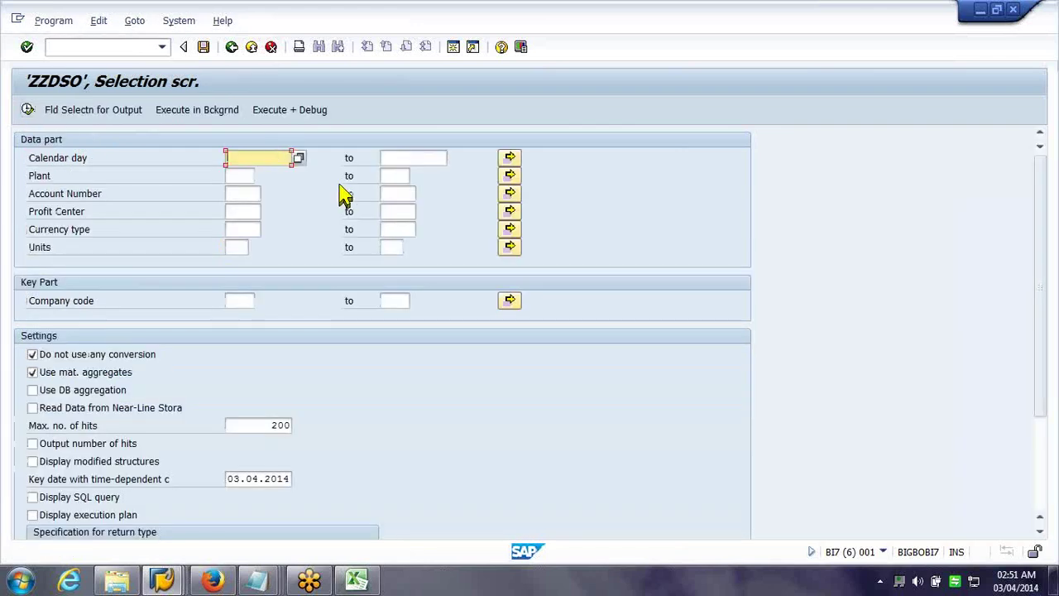
pyautogui.click(267, 422)
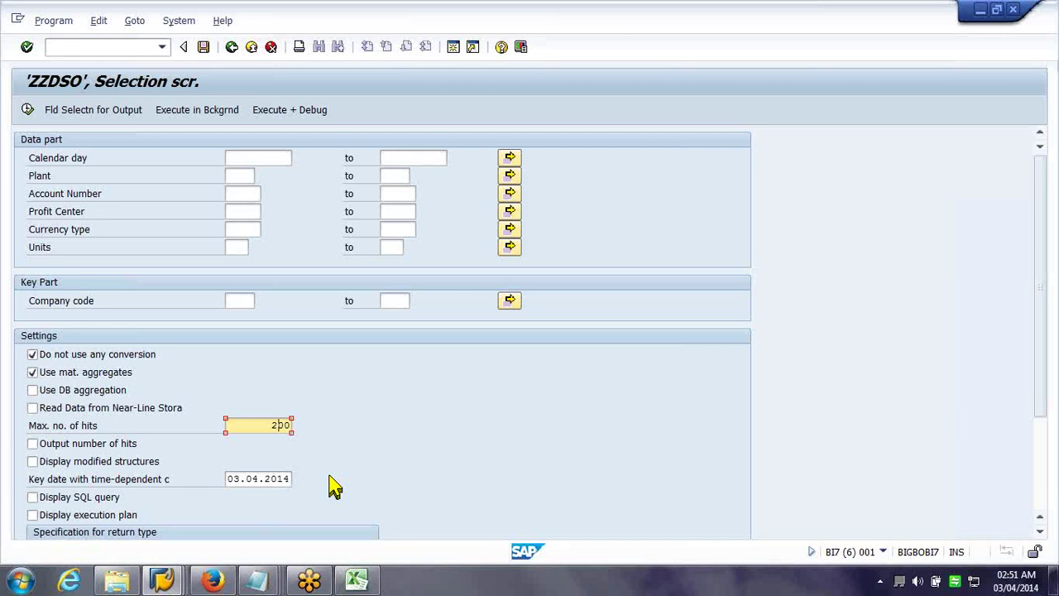
pyautogui.press('F8')
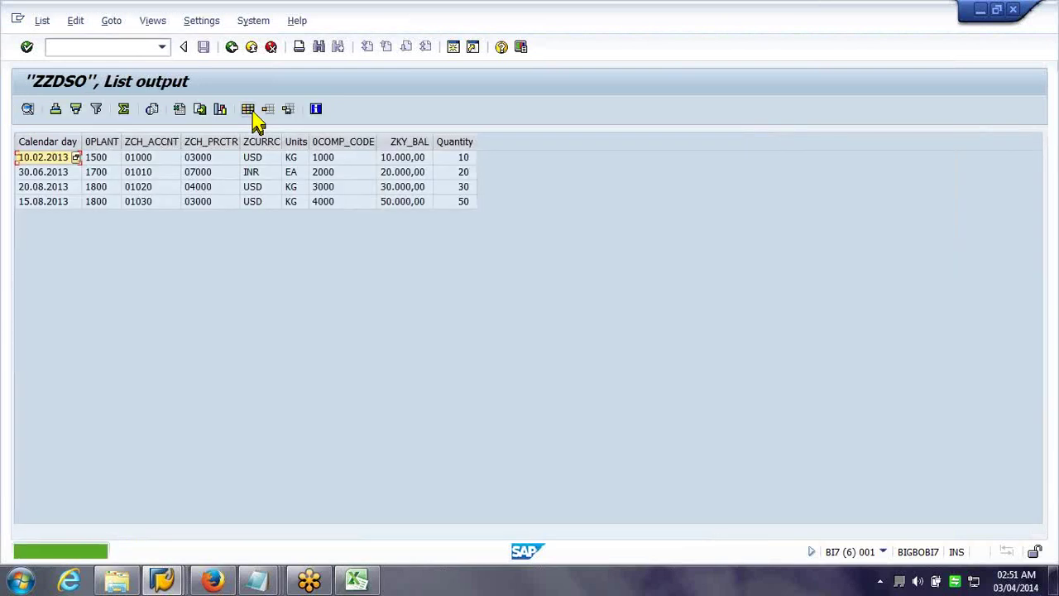
pyautogui.click(250, 47)
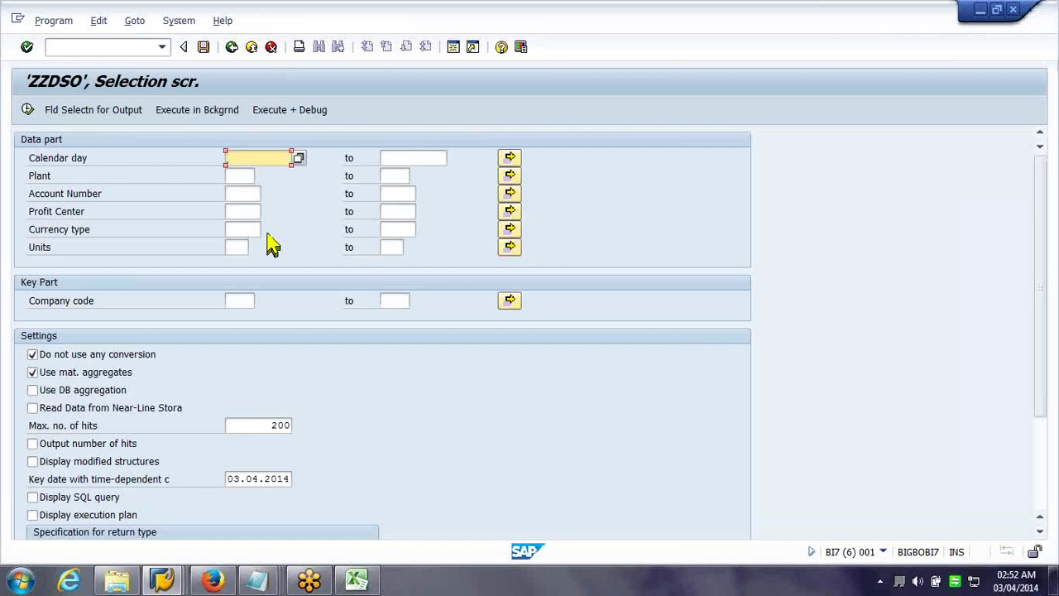
# Include the number of hits in the ZZDSO output, display the list, and total the 1ROWCOUNT column
pyautogui.click(51, 445)
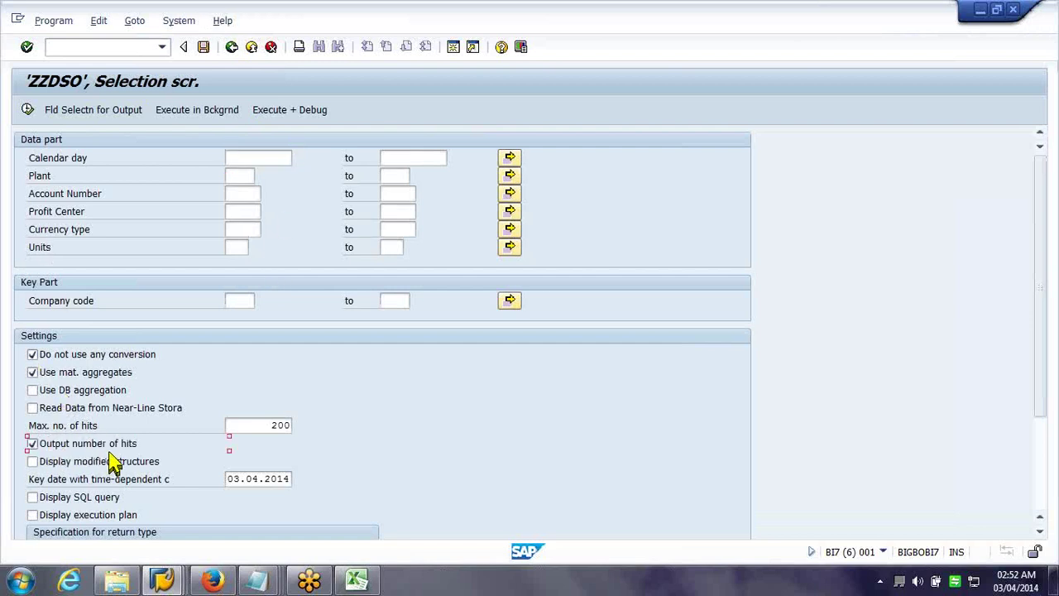
pyautogui.click(28, 109)
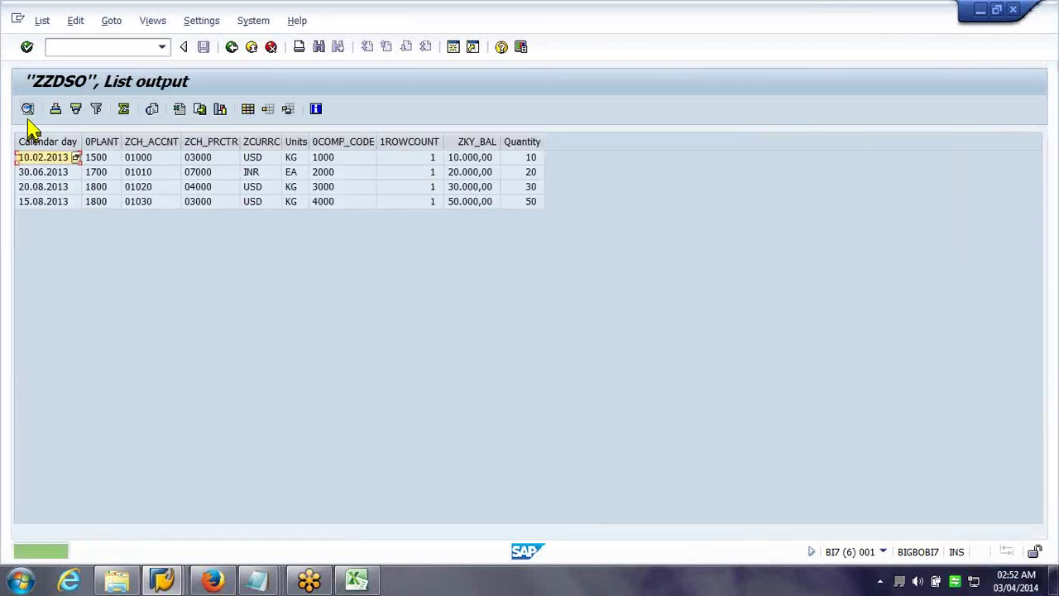
pyautogui.click(424, 143)
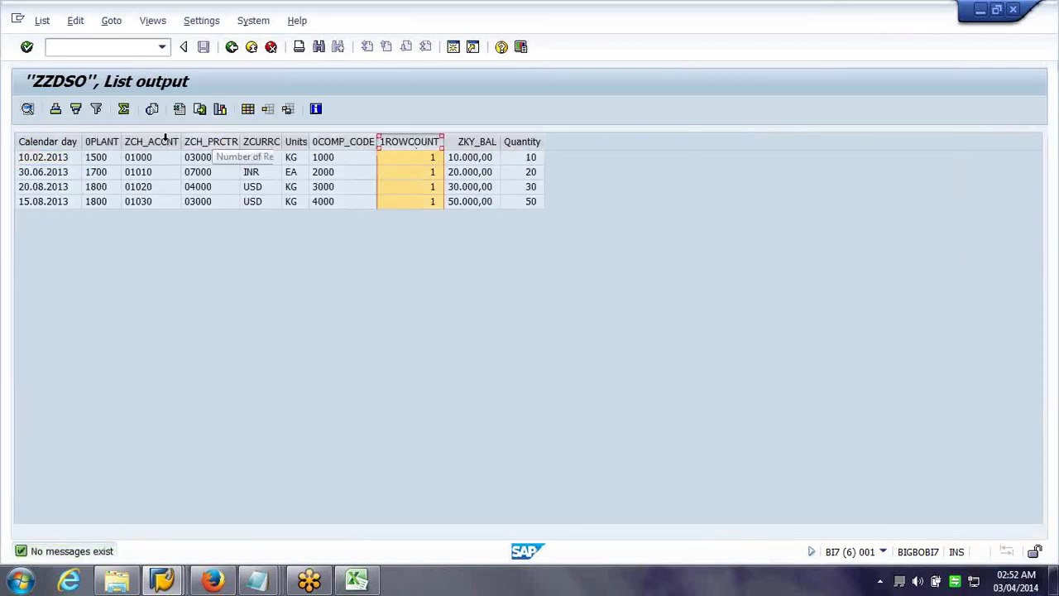
pyautogui.click(130, 113)
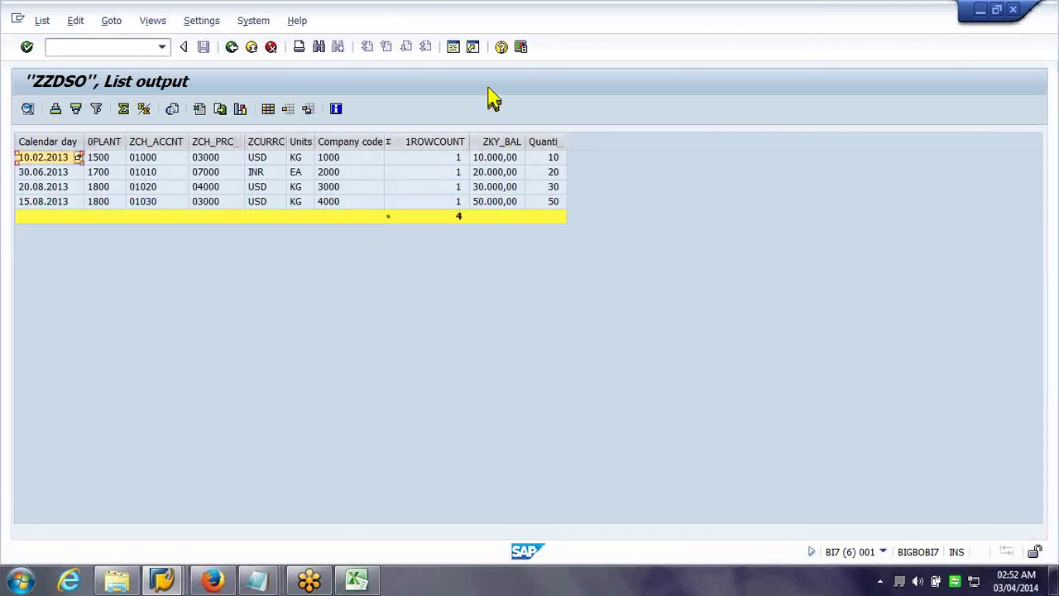
# Exit the list output, the DSO management and the request monitor to return to the Data Warehousing Workbench's modeling view
pyautogui.click(252, 47)
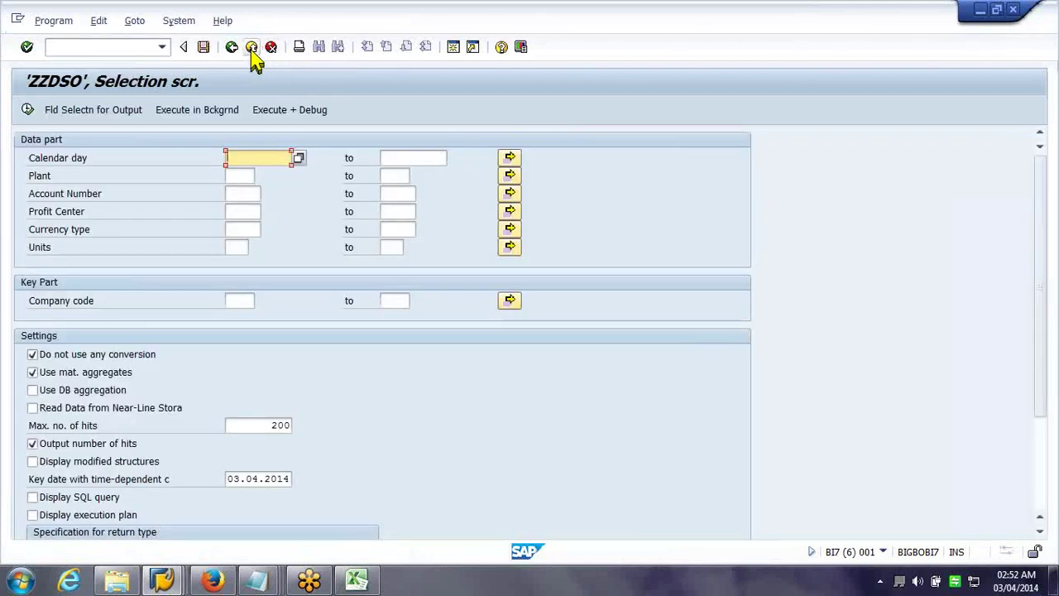
pyautogui.click(251, 48)
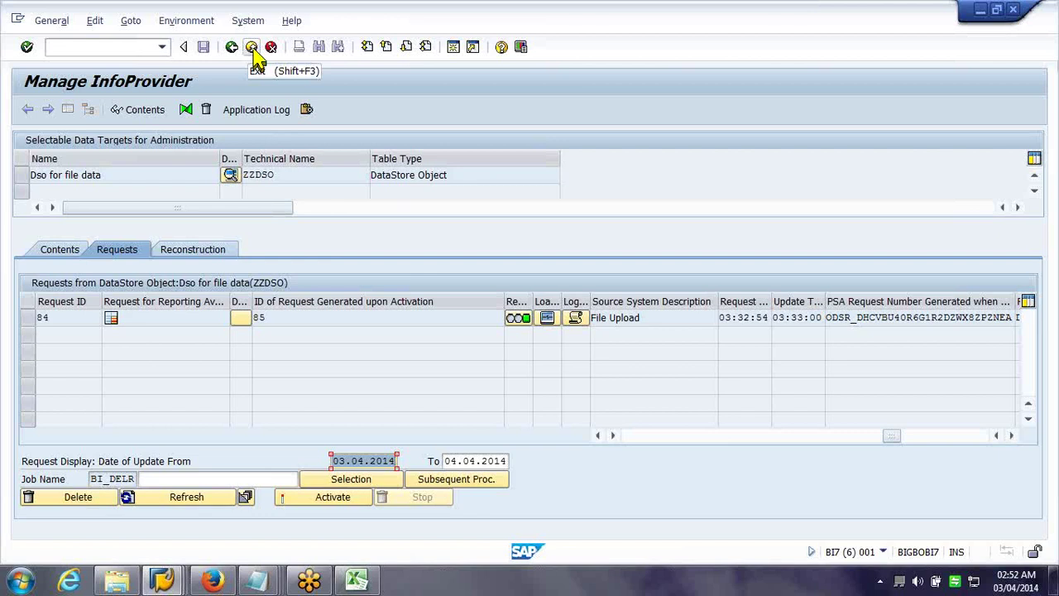
pyautogui.click(254, 50)
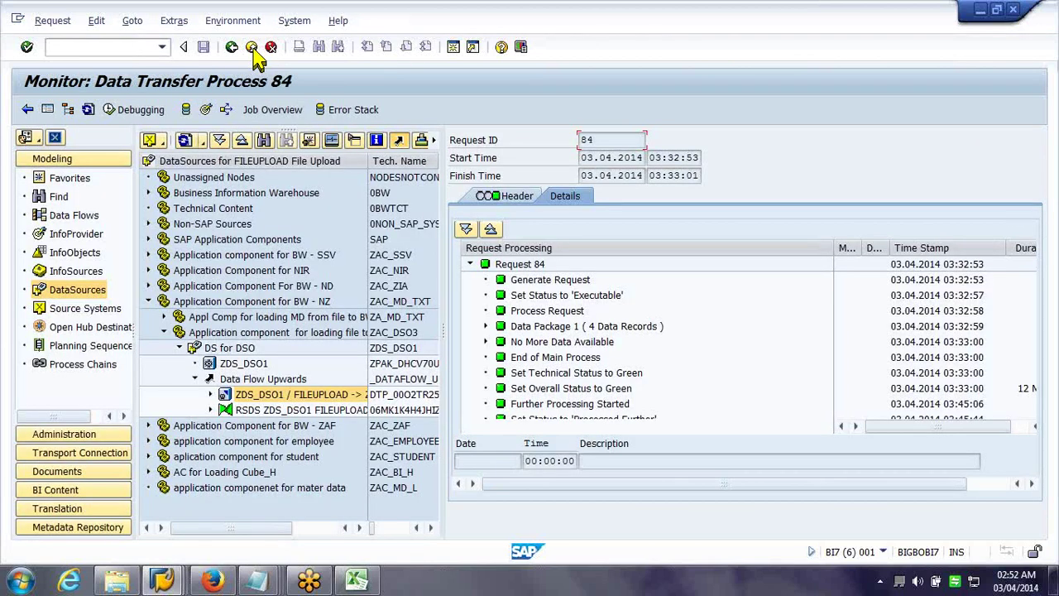
pyautogui.click(252, 48)
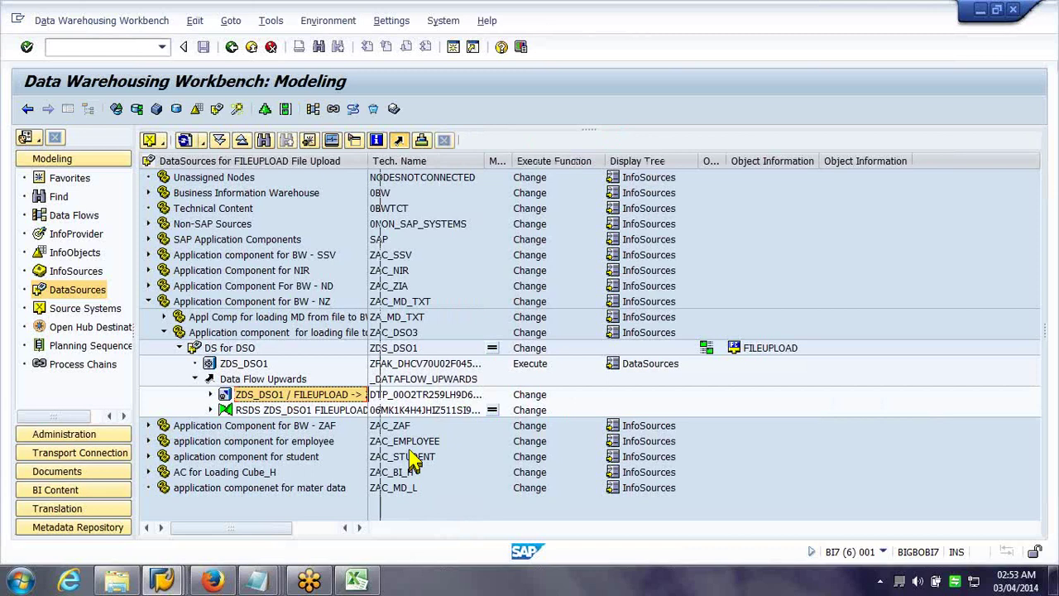
# Switch to the DSO_FILENEW workbook in Excel, autofit columns A to I to their contents, and select the data range A1:I5
pyautogui.hotkey('alt', 'Tab')
pyautogui.moveTo(247, 67); pyautogui.dragTo(380, 66)
pyautogui.moveTo(492, 67); pyautogui.dragTo(59, 66)
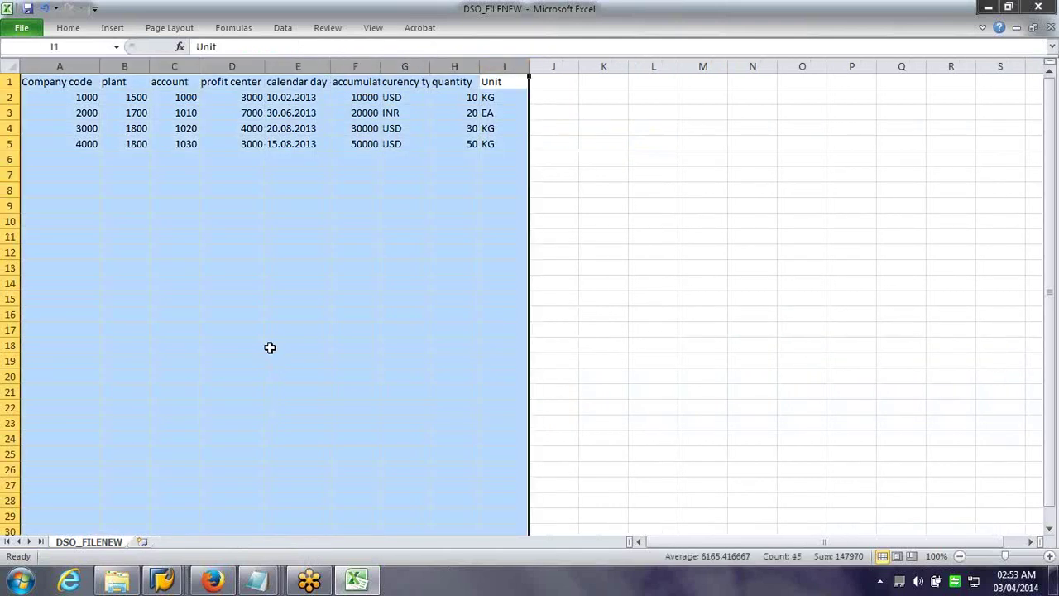
pyautogui.scroll(1, 269, 347)
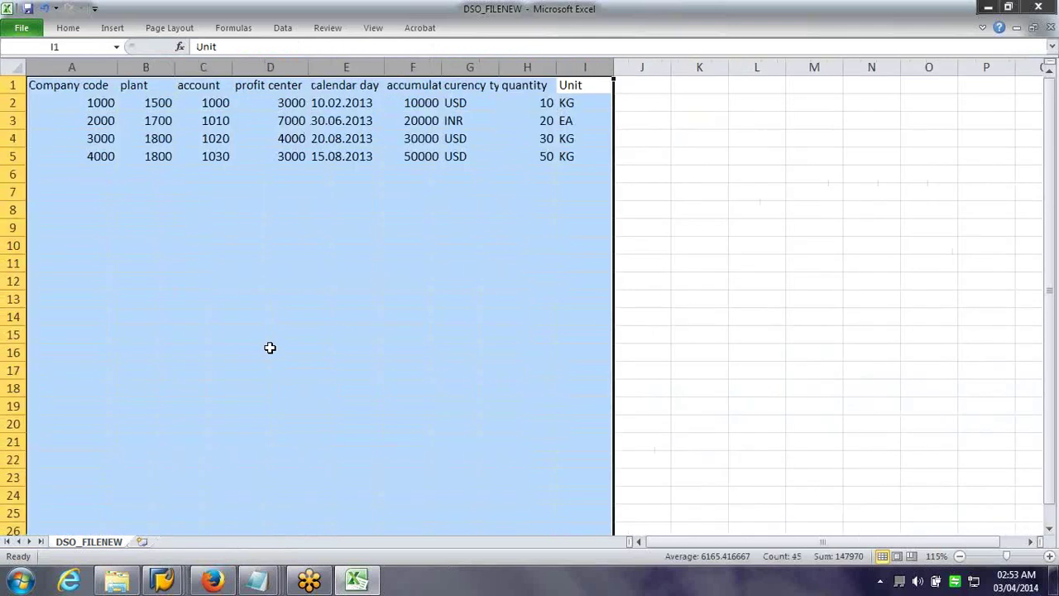
pyautogui.scroll(1, 270, 347)
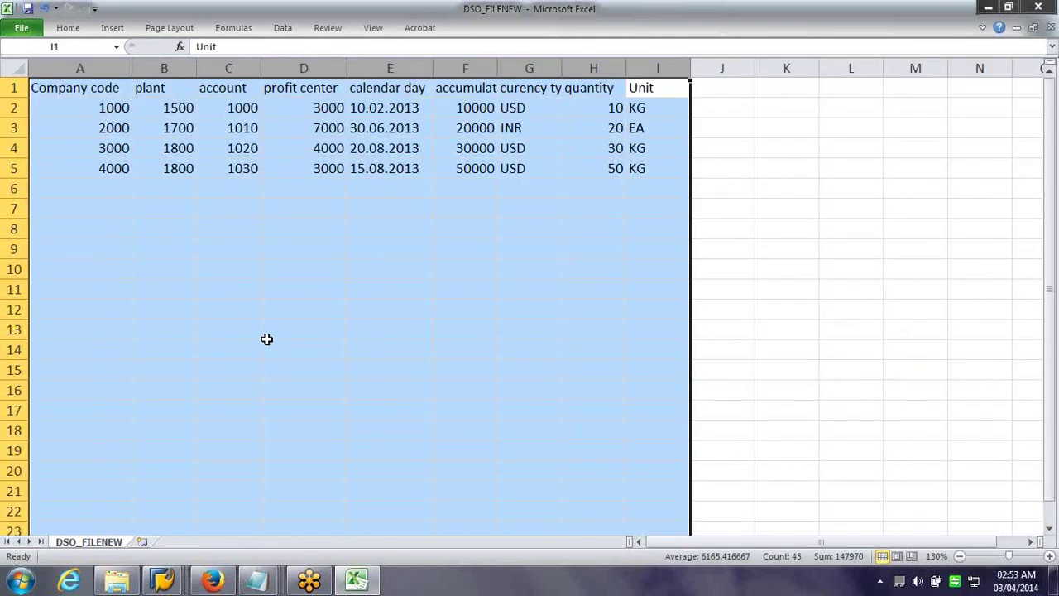
pyautogui.scroll(1, 267, 339)
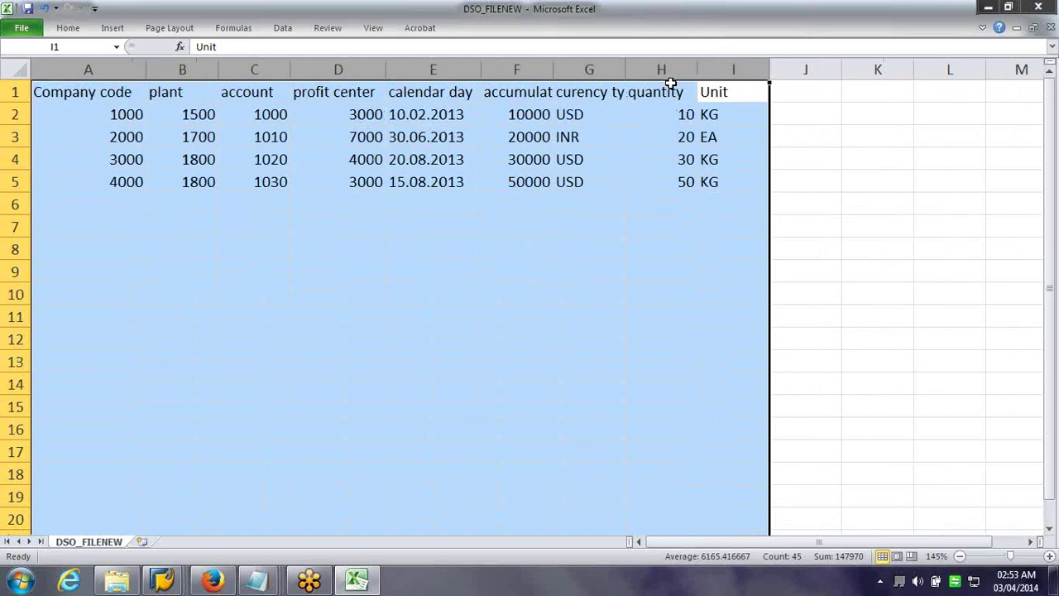
pyautogui.doubleClick(626, 68)
pyautogui.click(644, 204)
pyautogui.moveTo(776, 92); pyautogui.dragTo(130, 182)
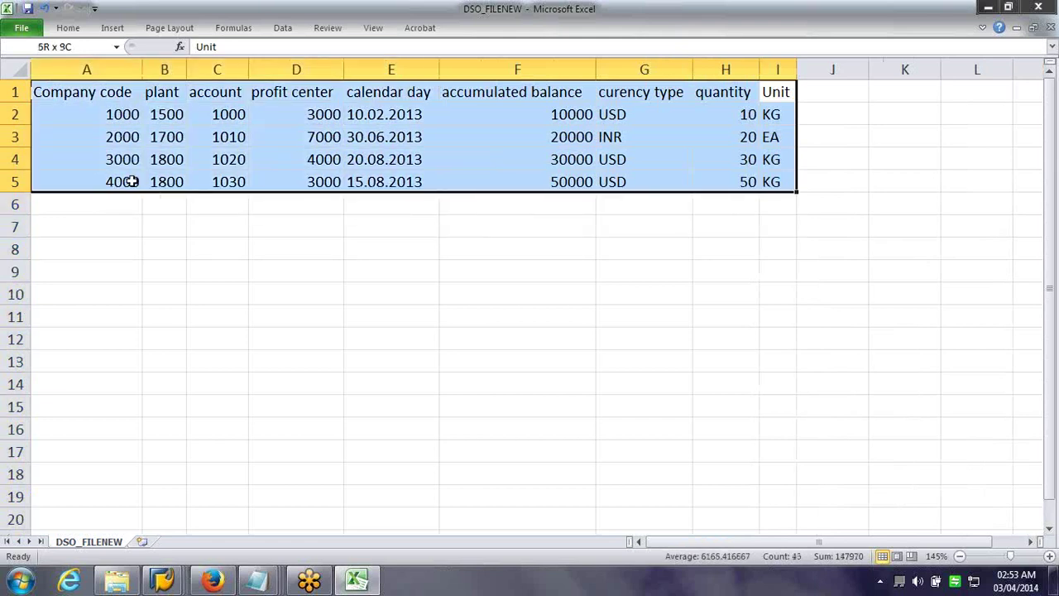
# Review the DSO_FILENEW source records by selecting the data range A2:I5, without the header row
pyautogui.moveTo(130, 182); pyautogui.dragTo(138, 179)
pyautogui.click(113, 122)
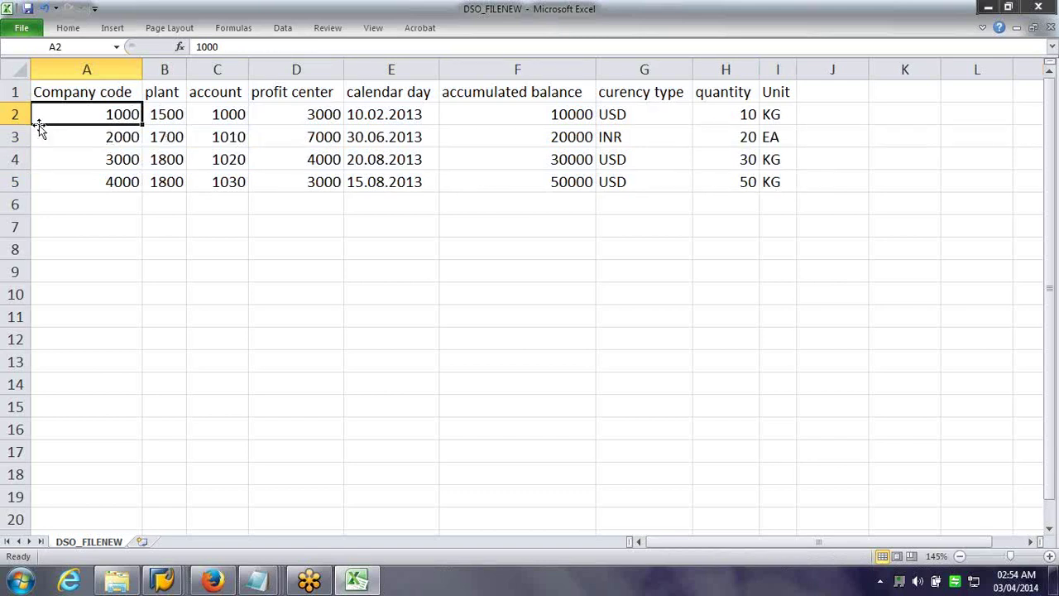
pyautogui.moveTo(52, 120); pyautogui.dragTo(785, 188)
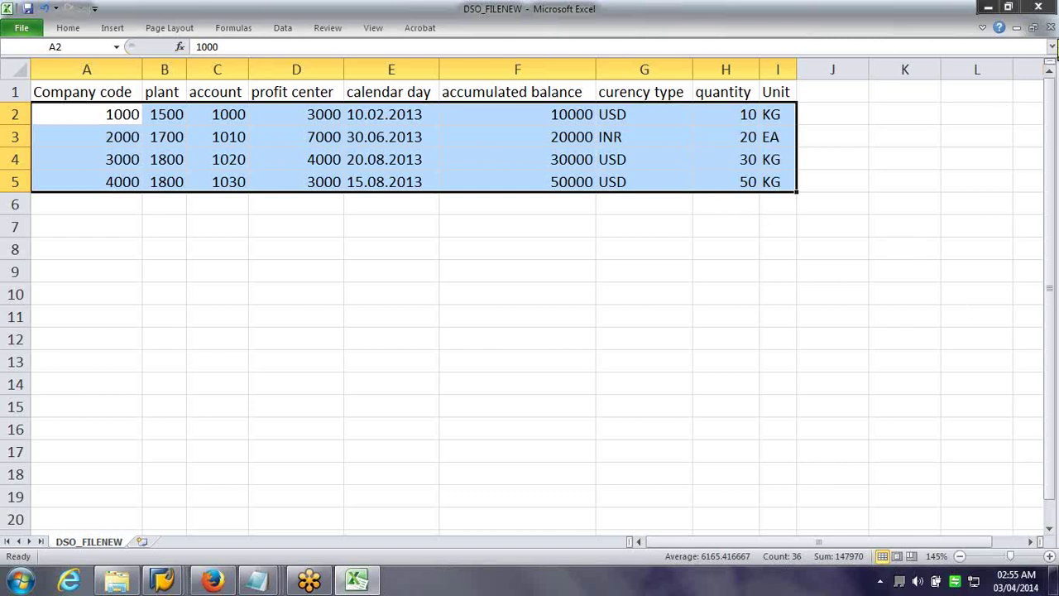
pyautogui.click(671, 175)
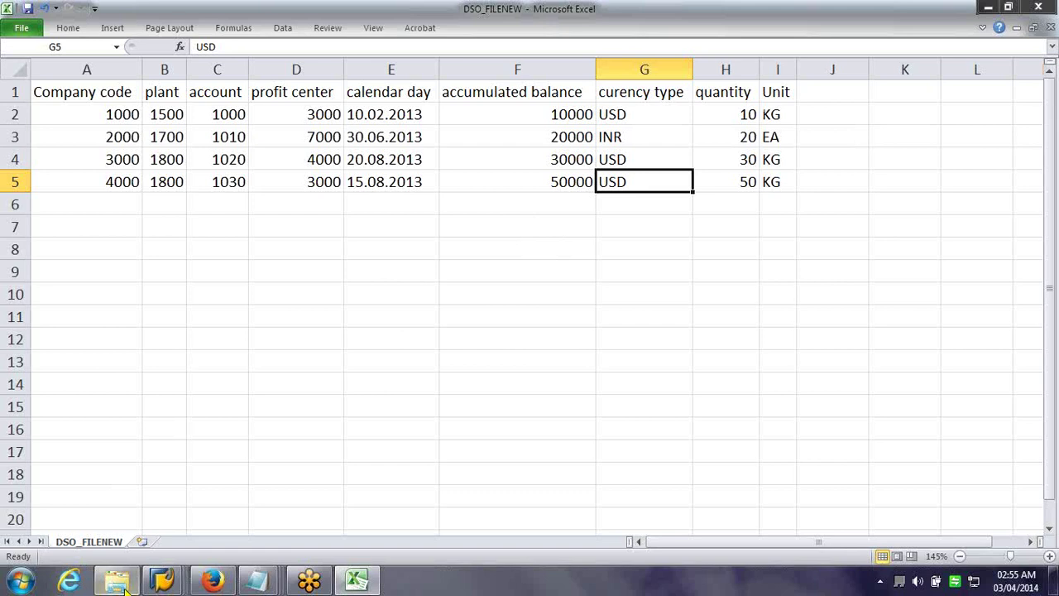
# Switch to the Data Warehousing Workbench and widen the DataSource tree's name column to fit the full object names
pyautogui.click(163, 581)
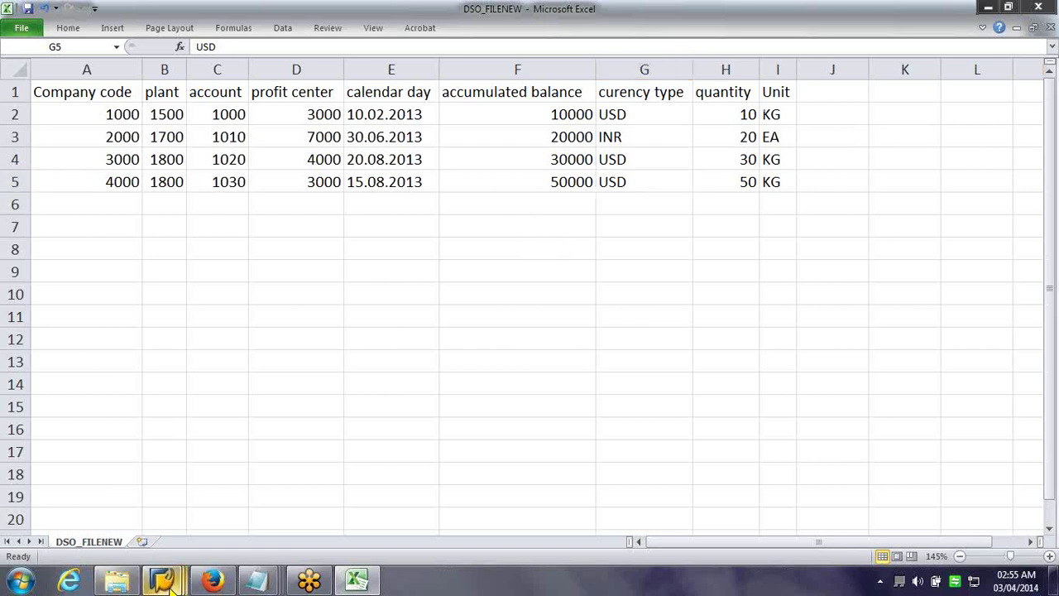
pyautogui.moveTo(170, 584)
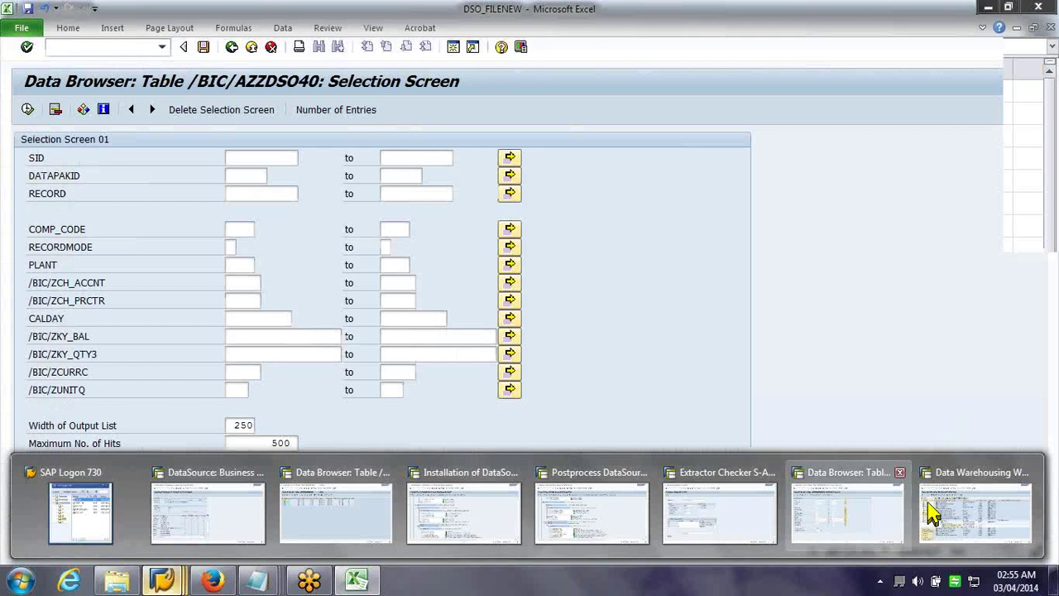
pyautogui.click(931, 513)
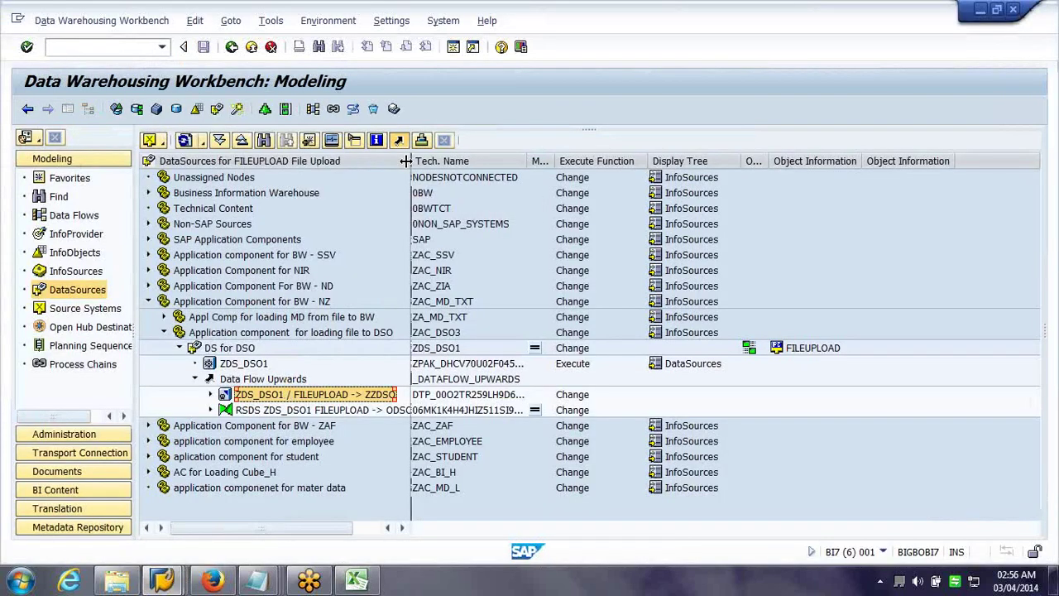
pyautogui.moveTo(408, 160); pyautogui.dragTo(476, 158)
pyautogui.click(284, 380)
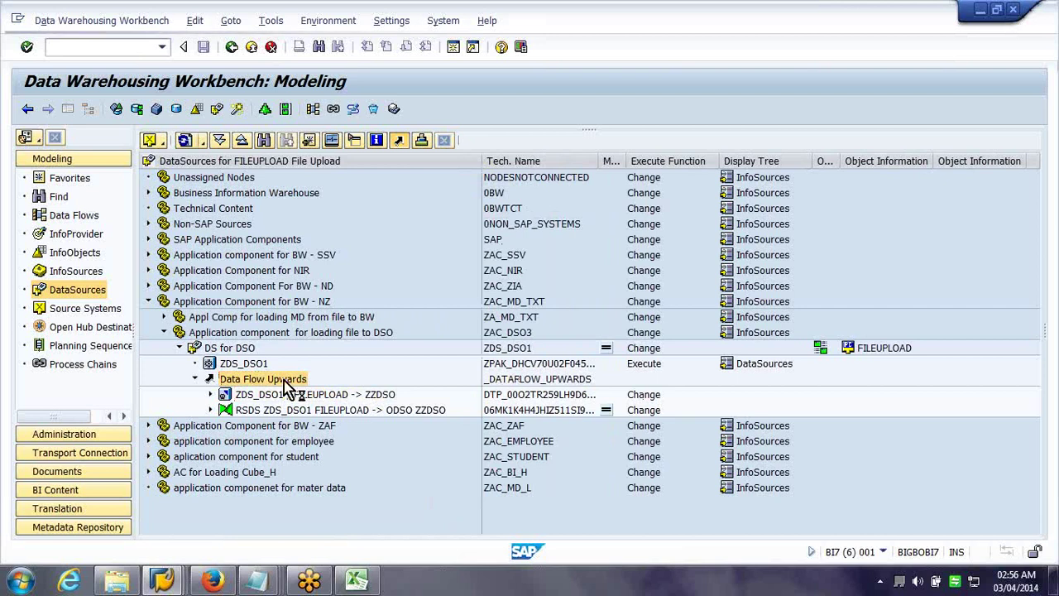
pyautogui.click(222, 348)
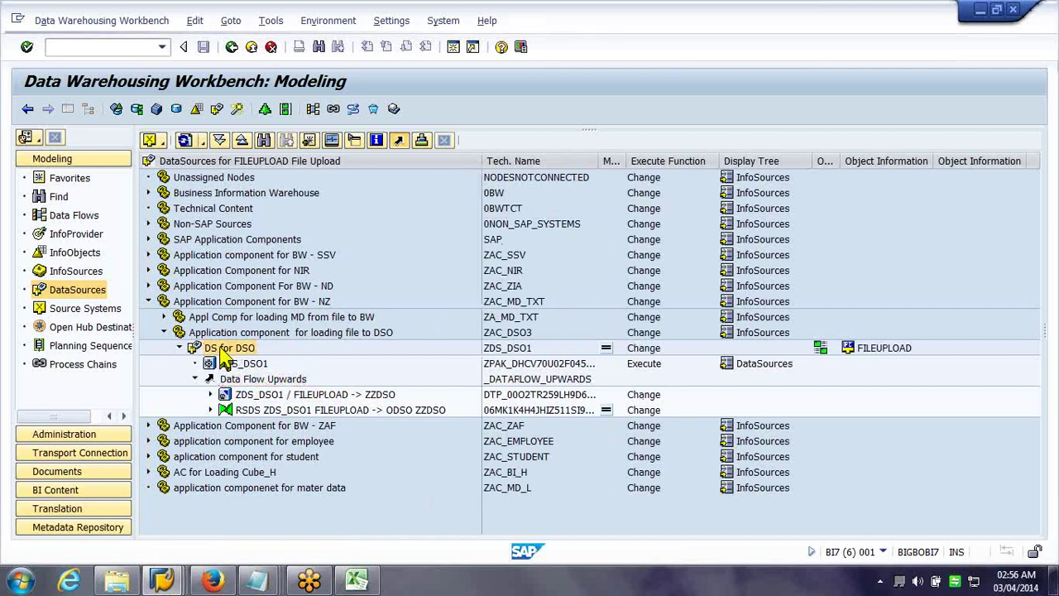
pyautogui.rightClick(221, 348)
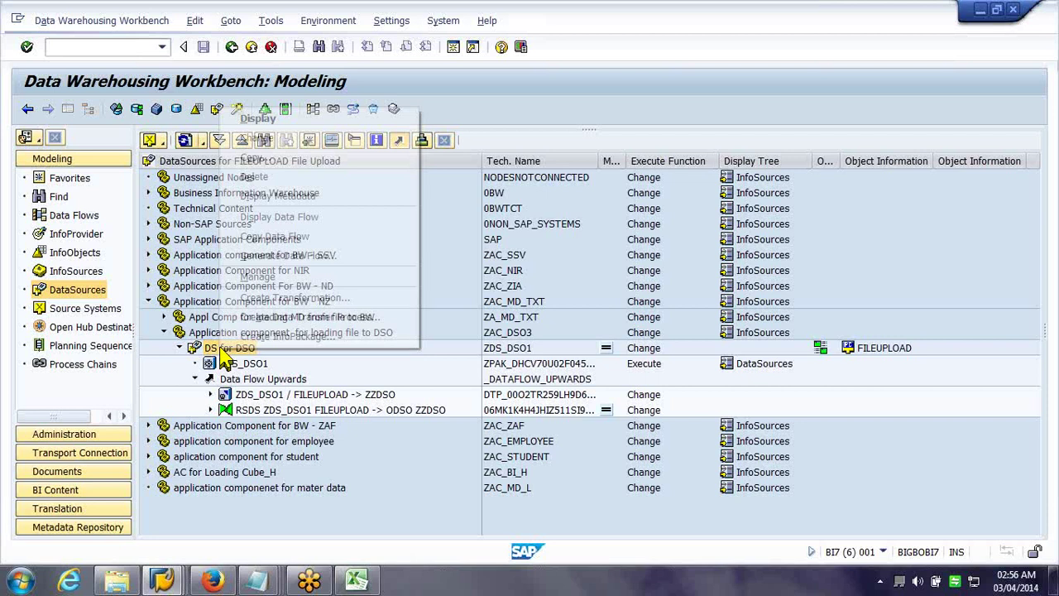
pyautogui.click(273, 316)
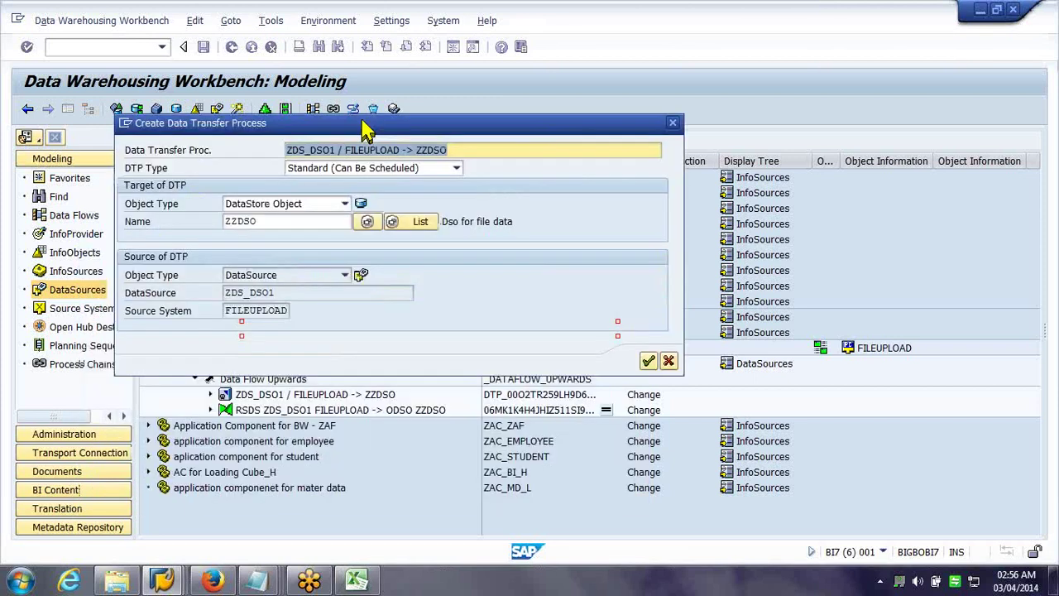
pyautogui.moveTo(361, 121); pyautogui.dragTo(276, 51)
pyautogui.click(399, 71)
pyautogui.write('- Full')
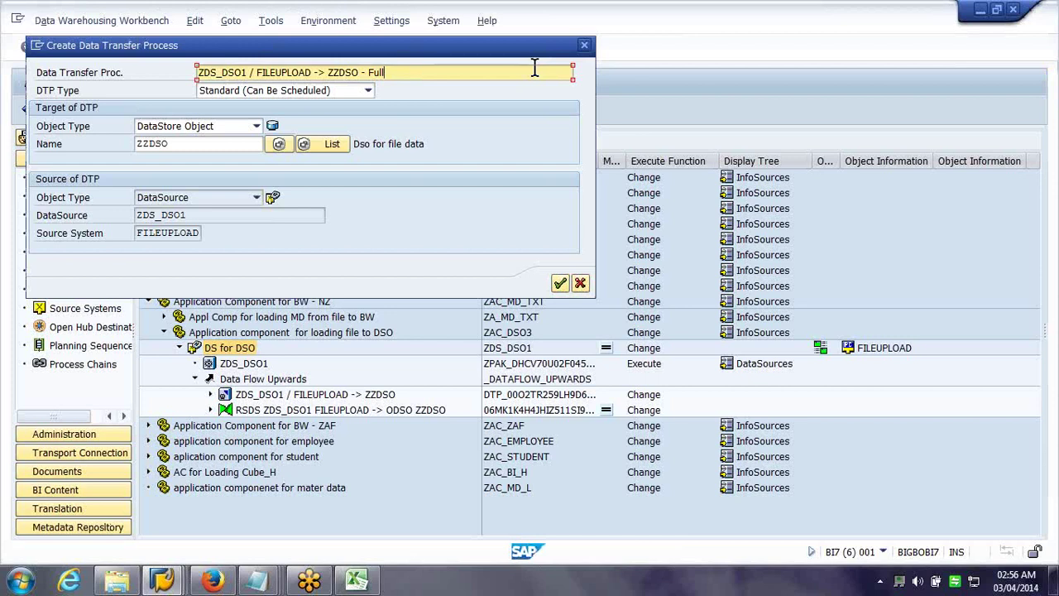
pyautogui.click(581, 284)
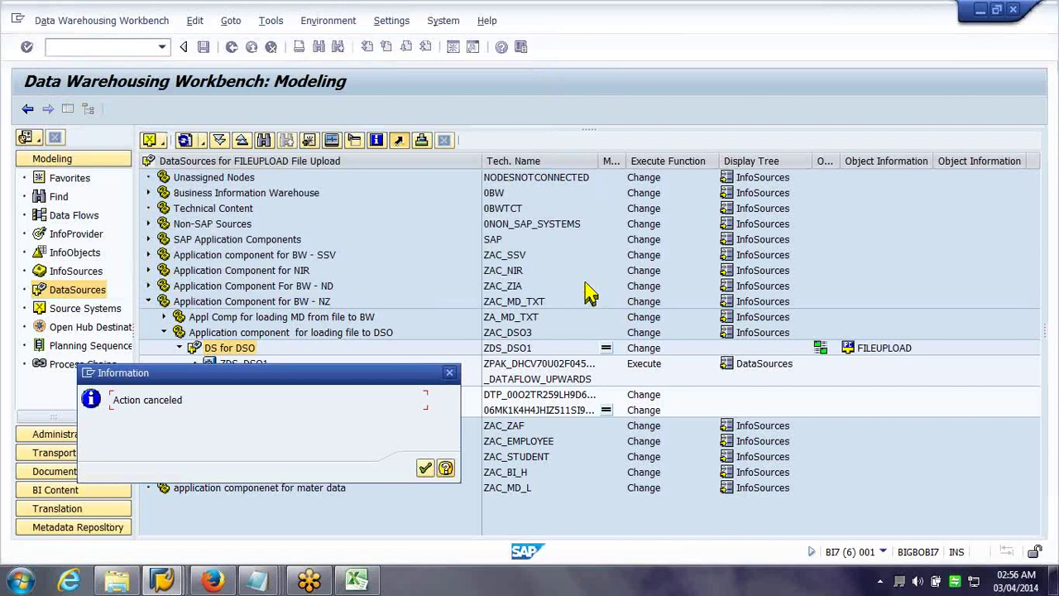
pyautogui.click(424, 471)
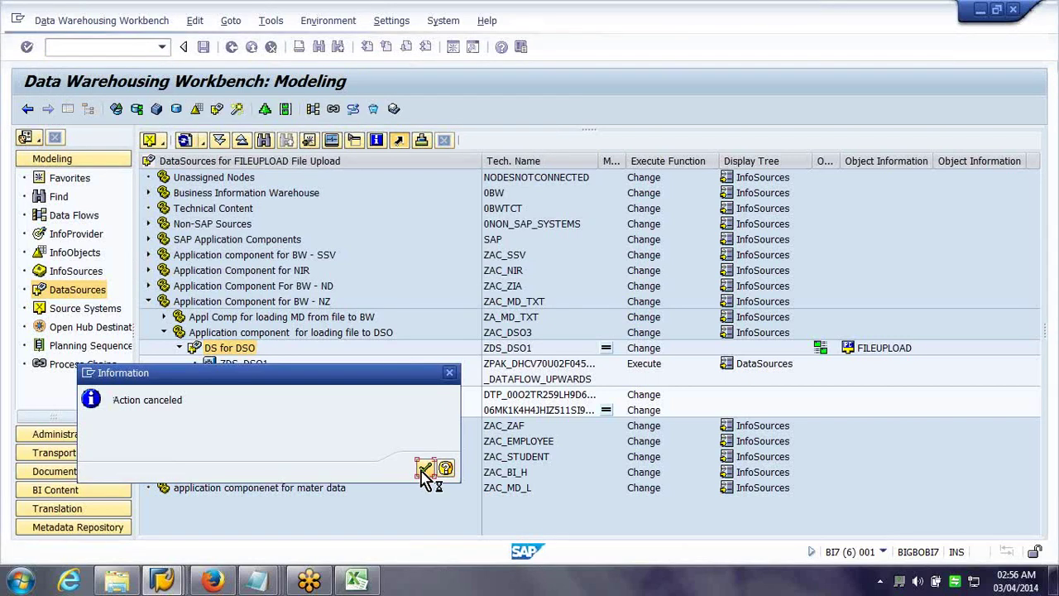
# Execute the existing DTP ZDS_DSO1 / FILEUPLOAD -> ZZDSO and inspect the extraction details in its request monitor
pyautogui.doubleClick(308, 396)
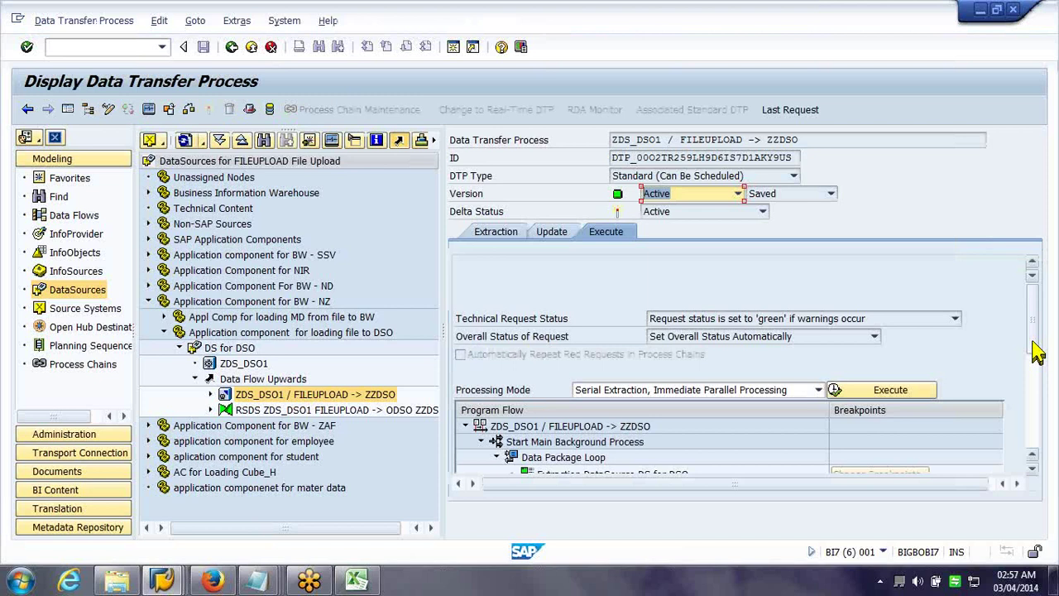
pyautogui.scroll(-2, 1037, 351)
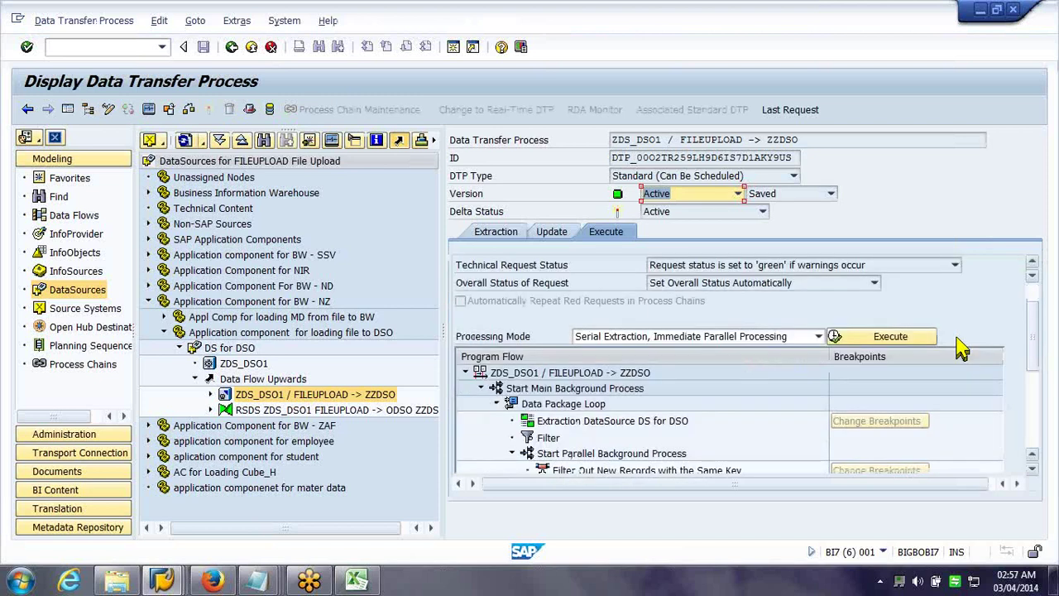
pyautogui.click(892, 341)
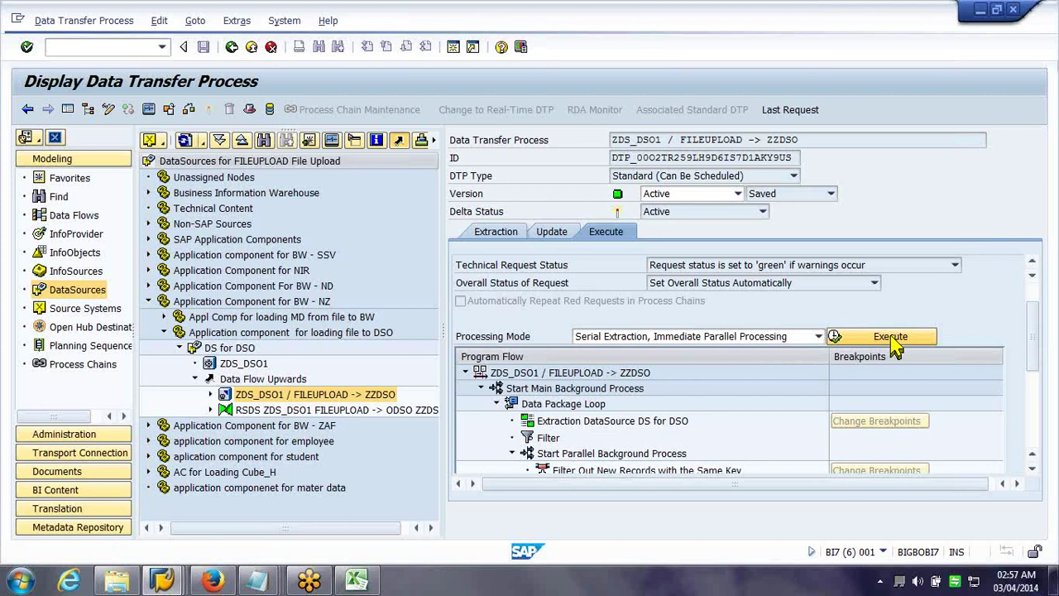
pyautogui.click(894, 348)
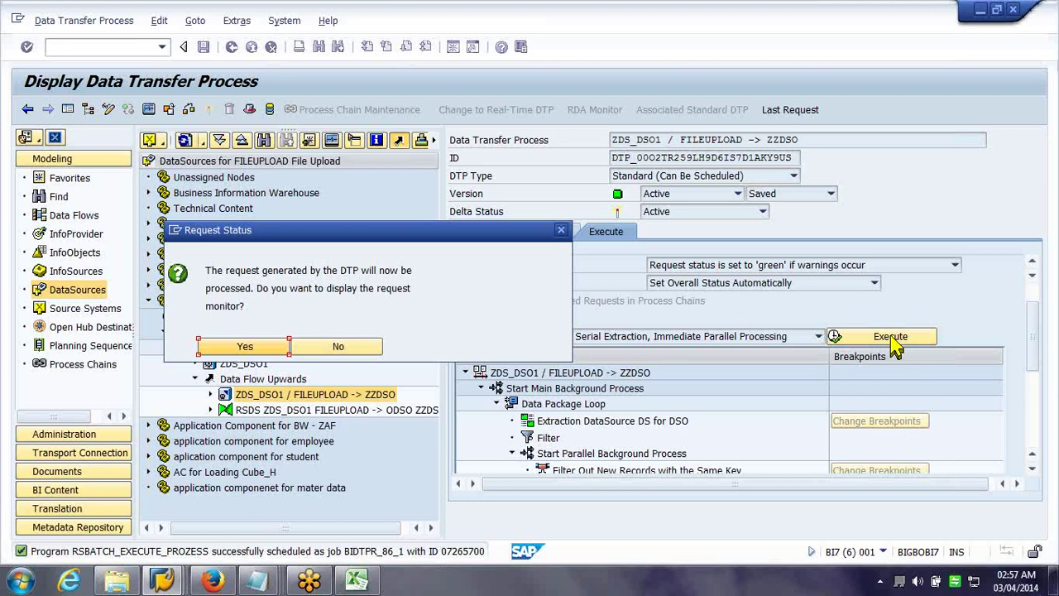
pyautogui.click(248, 346)
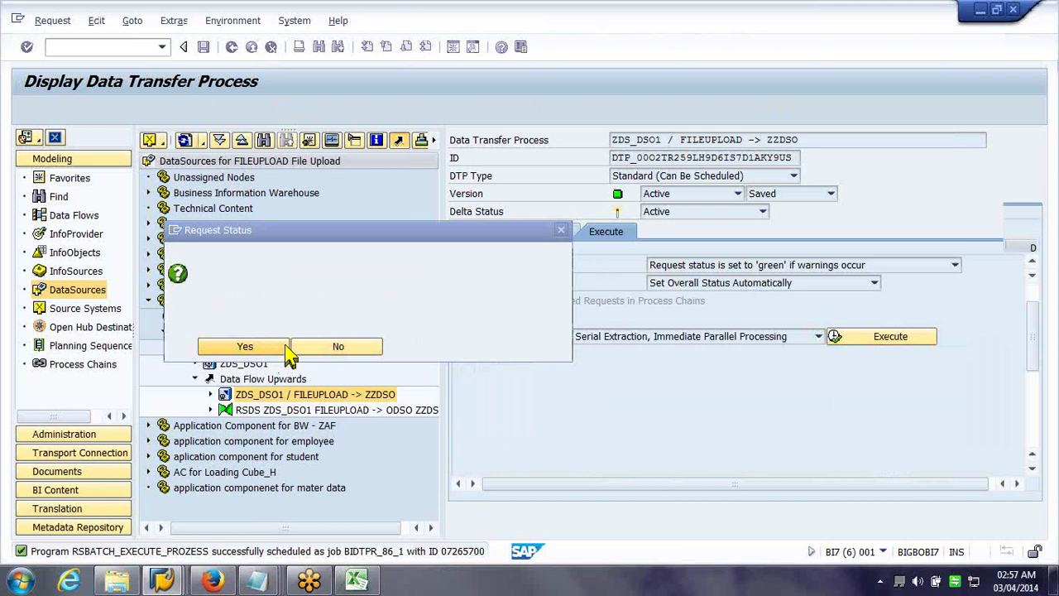
pyautogui.click(285, 347)
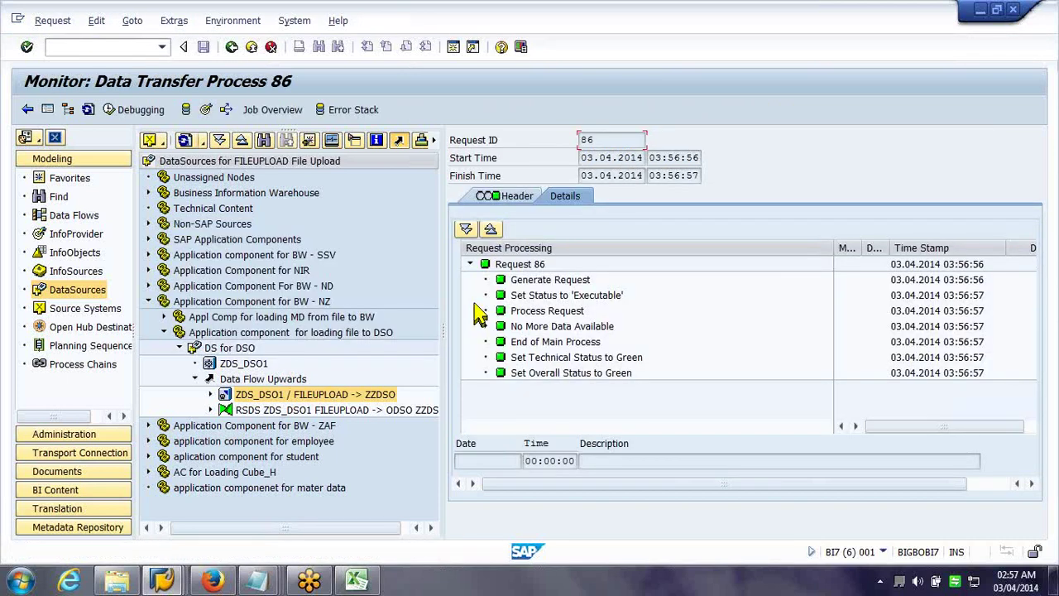
pyautogui.click(486, 326)
pyautogui.click(562, 349)
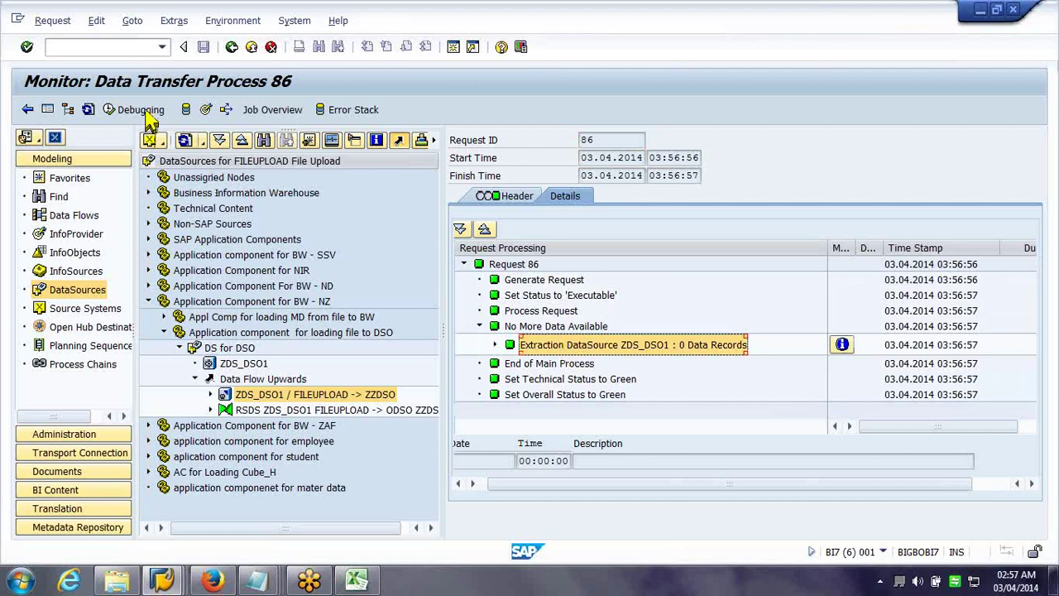
# Delete request 86 in the management of DSO ZZDSO and return to the modeling view's DataSource tree
pyautogui.click(206, 114)
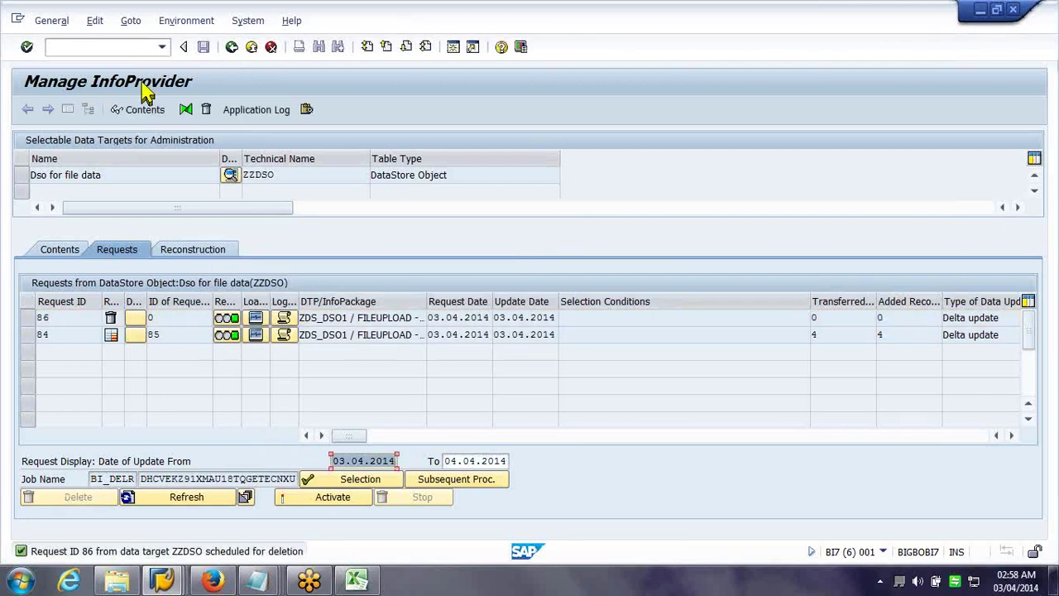
pyautogui.click(232, 47)
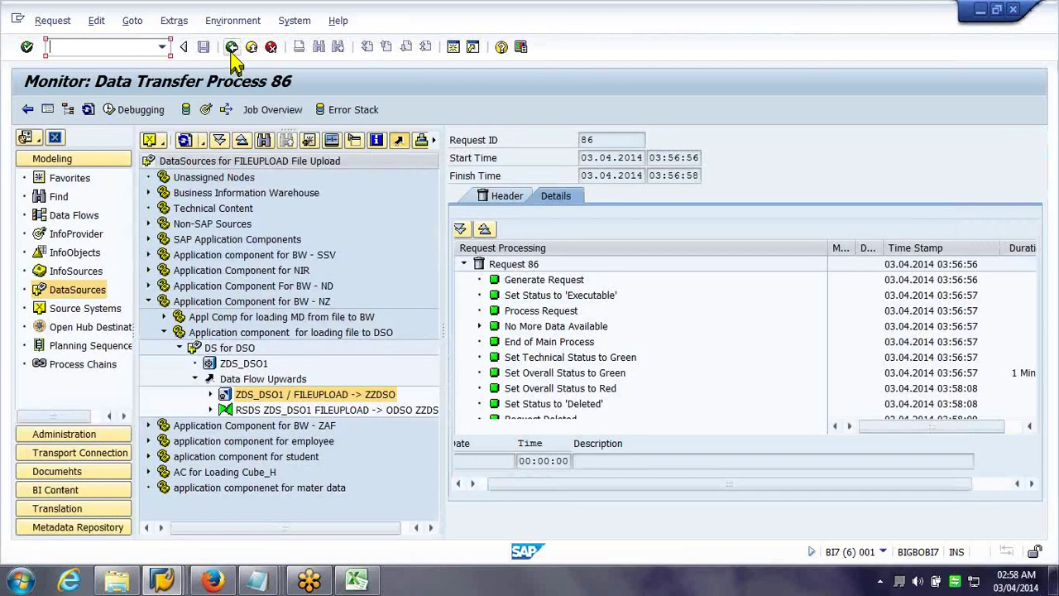
pyautogui.click(231, 47)
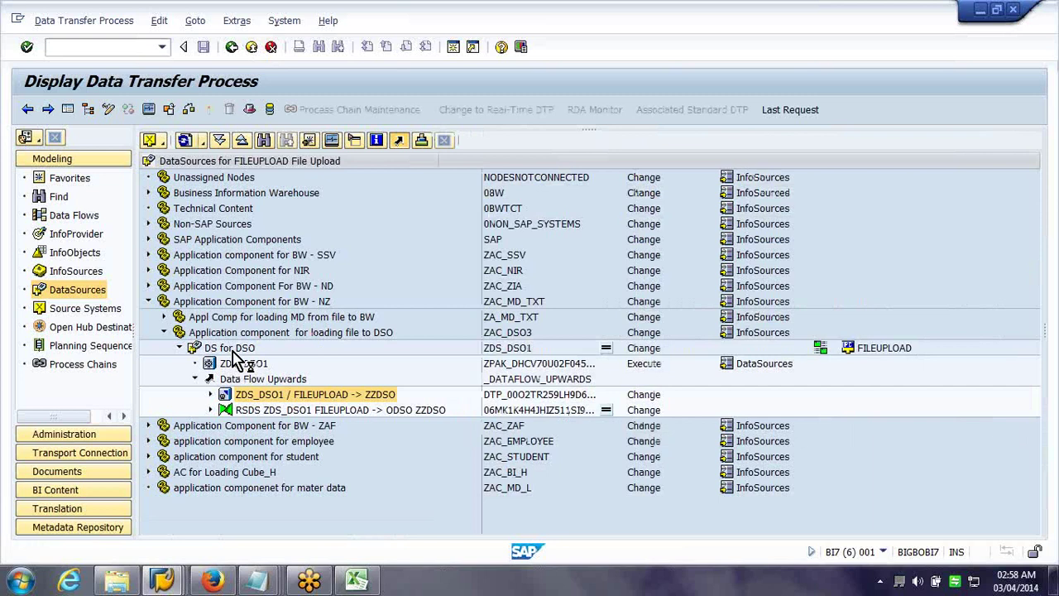
# Create a standard data transfer process from DataSource ZDS_DSO1 to DSO ZZDSO, named "ZDS_DSO1 / FILEUPLOAD -> ZZDSO - Full"
pyautogui.click(233, 350)
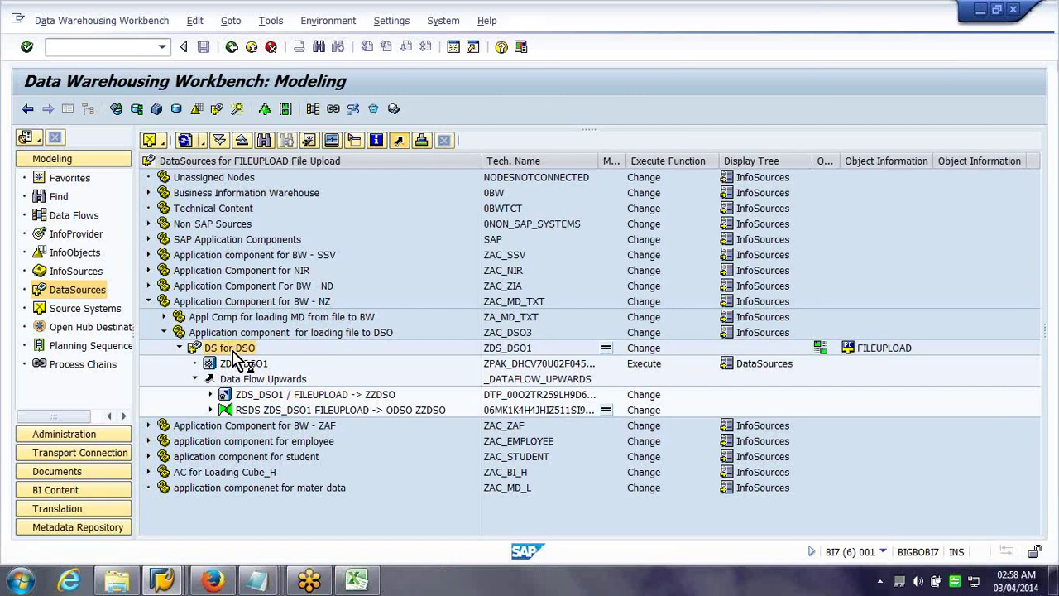
pyautogui.rightClick(234, 352)
pyautogui.click(295, 317)
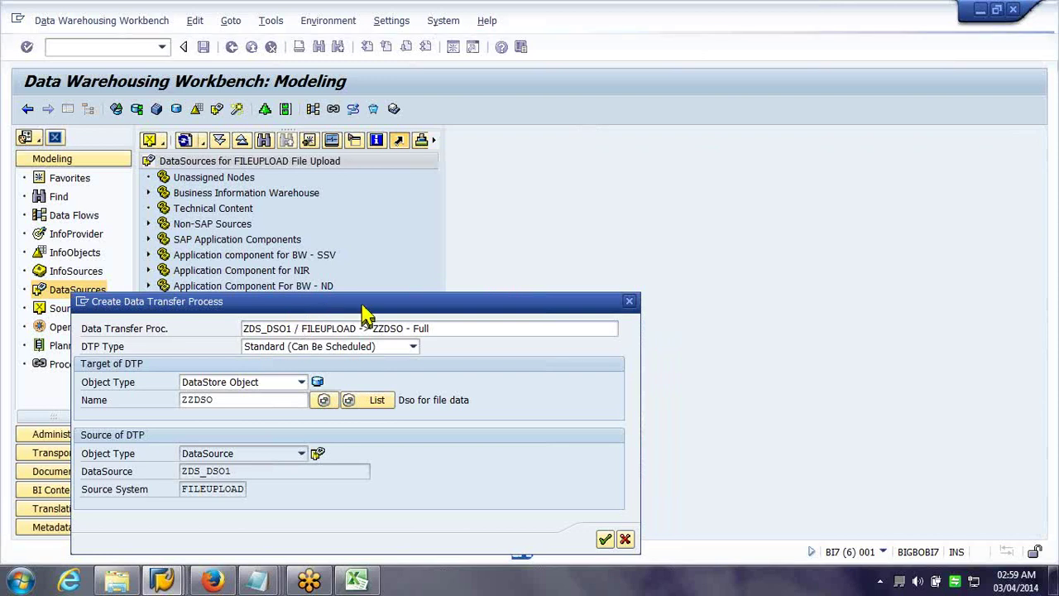
pyautogui.press('Return')
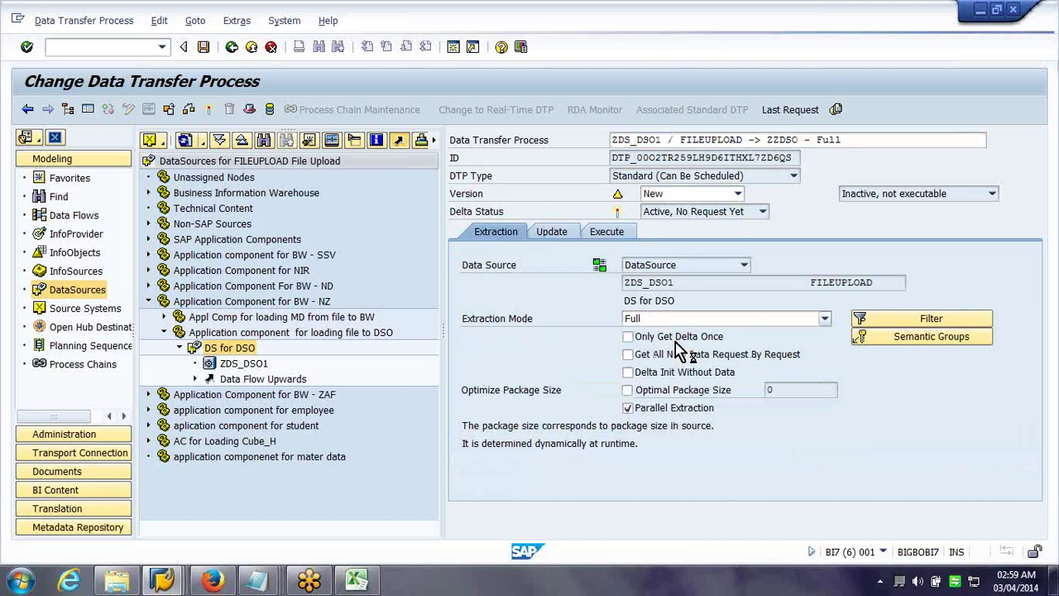
# Set the new DTP's extraction mode to Delta and try to activate it
pyautogui.click(670, 300)
pyautogui.click(671, 331)
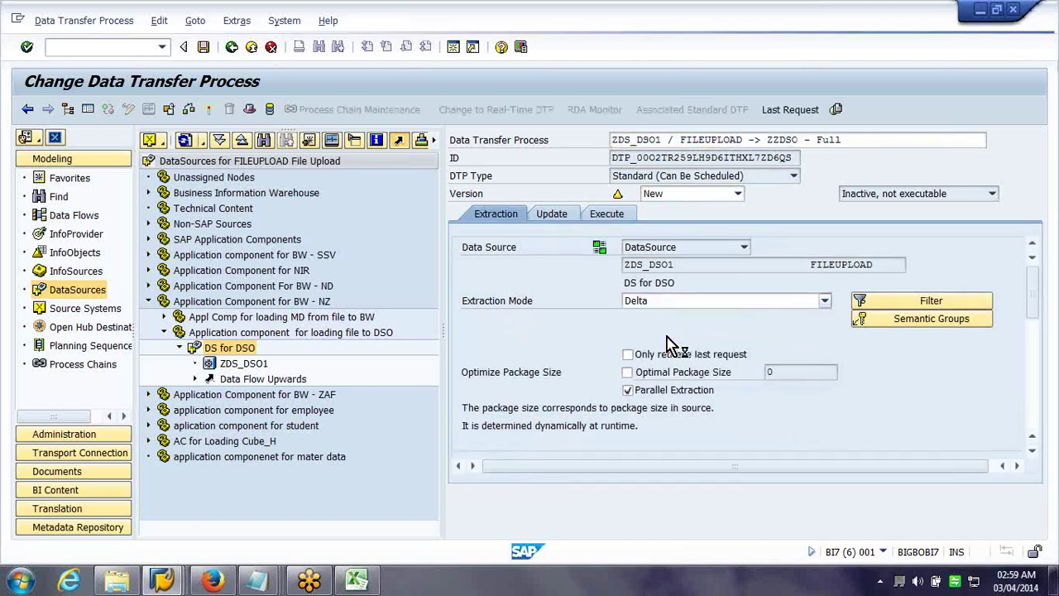
pyautogui.click(211, 111)
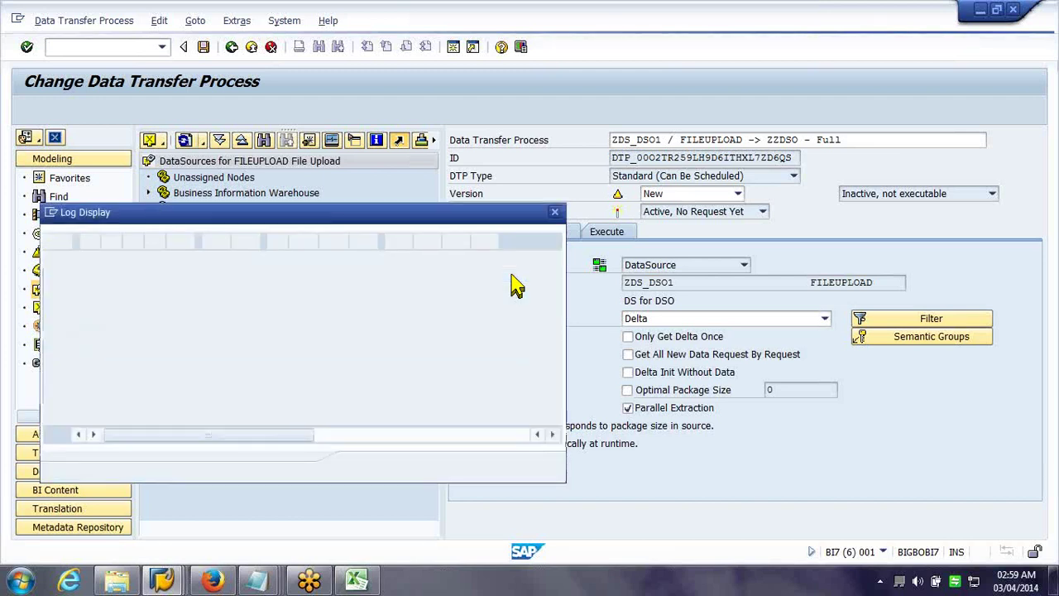
# Open the long text of the overlapping selection criteria error in the activation log and read its diagnosis
pyautogui.click(302, 366)
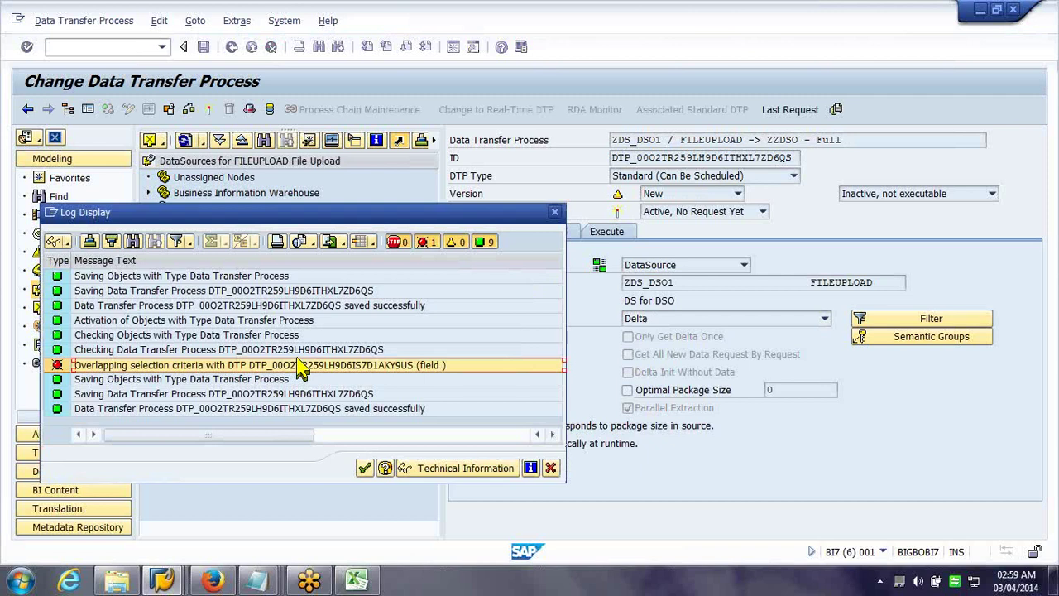
pyautogui.click(462, 434)
pyautogui.click(111, 434)
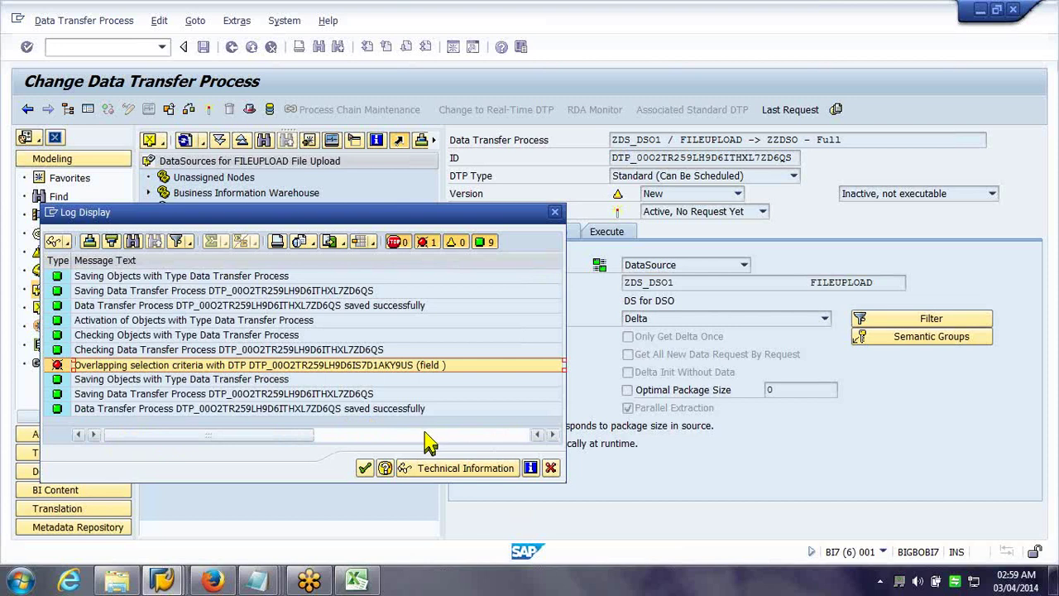
pyautogui.click(424, 434)
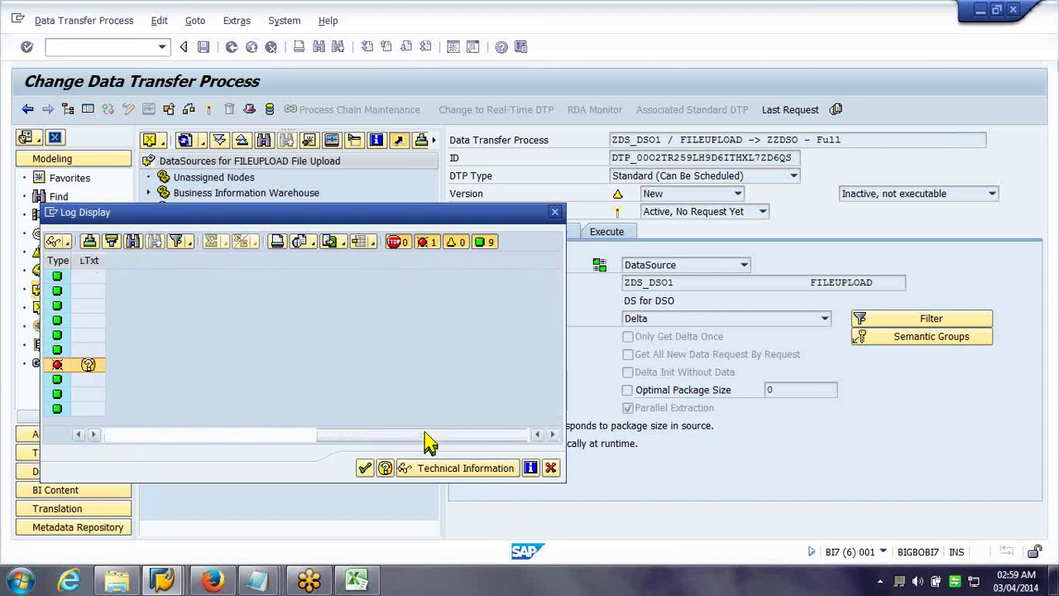
pyautogui.click(92, 371)
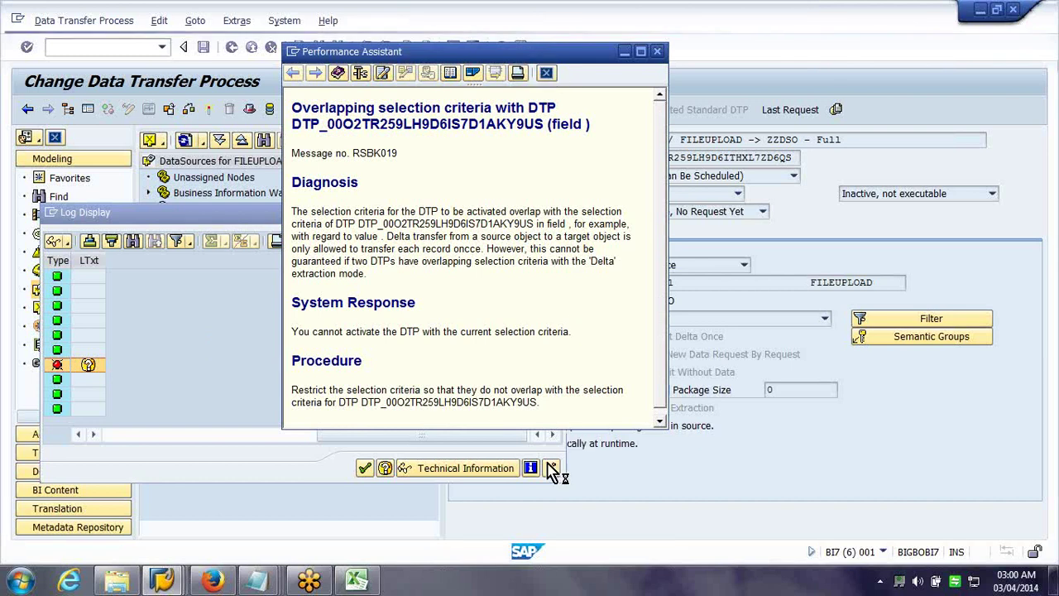
# Add the line "there cannot be multiple delta dtp but there can be multiple full dtp" to the Notepad notes and return to SAP
pyautogui.click(256, 580)
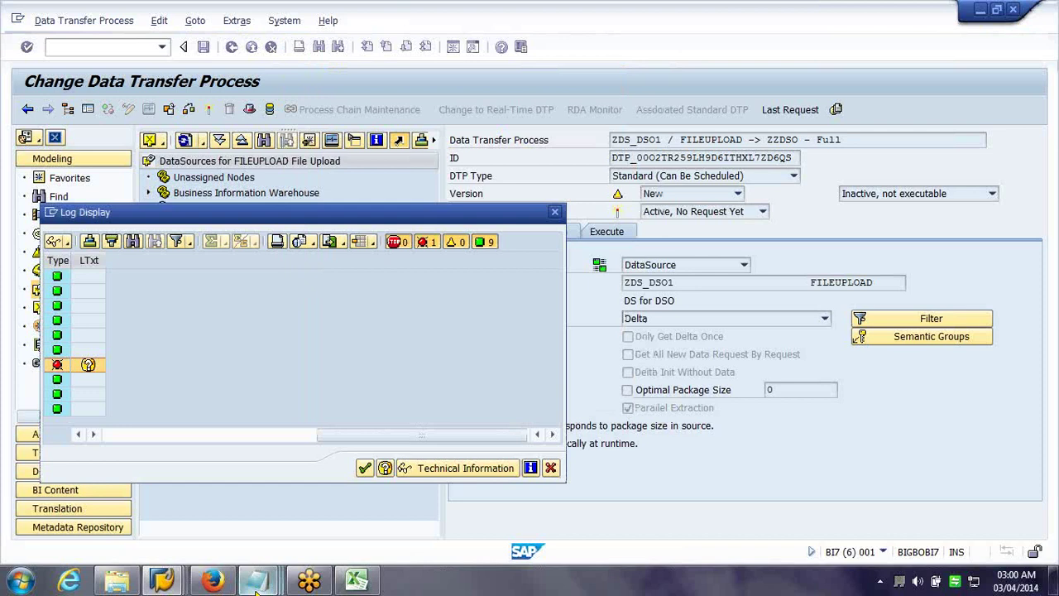
pyautogui.click(257, 583)
pyautogui.click(437, 504)
pyautogui.press('Return')
pyautogui.write('there cannot be ')
pyautogui.write('multiple d')
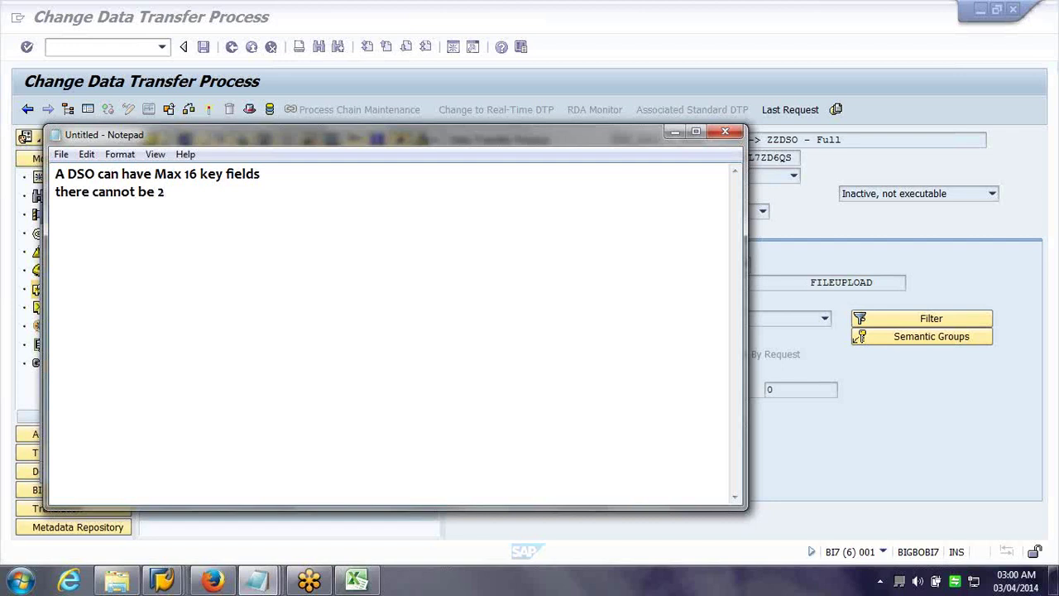
pyautogui.write('elta')
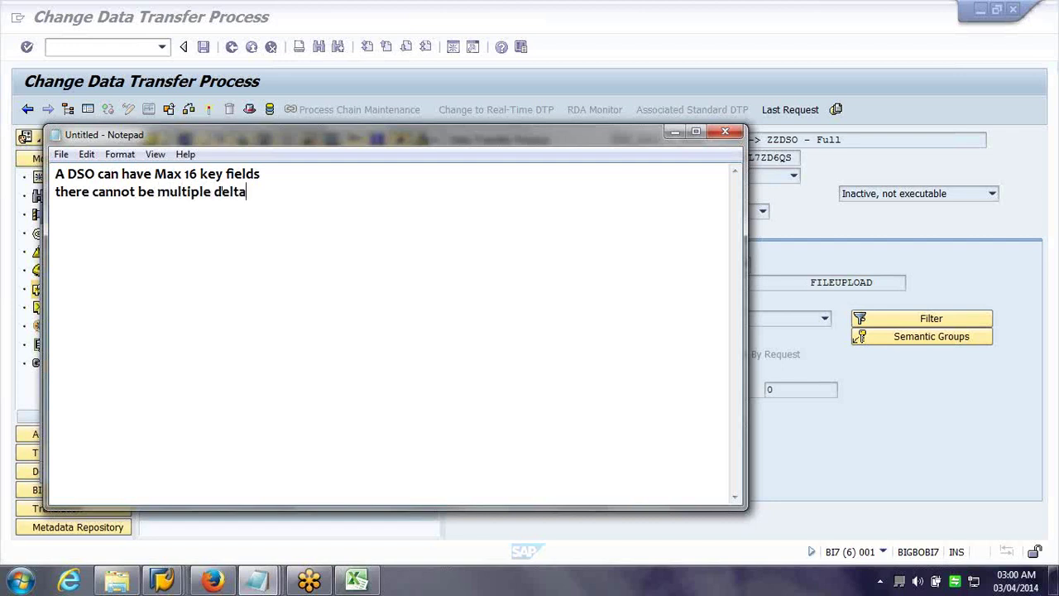
pyautogui.write(' dtp but there can be multiple full dtp')
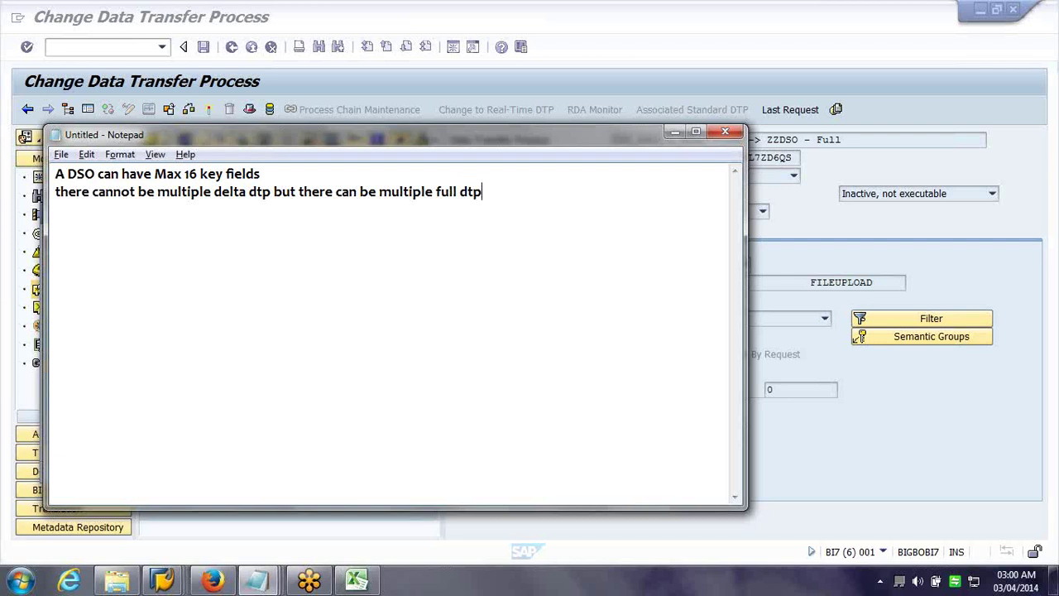
pyautogui.click(430, 511)
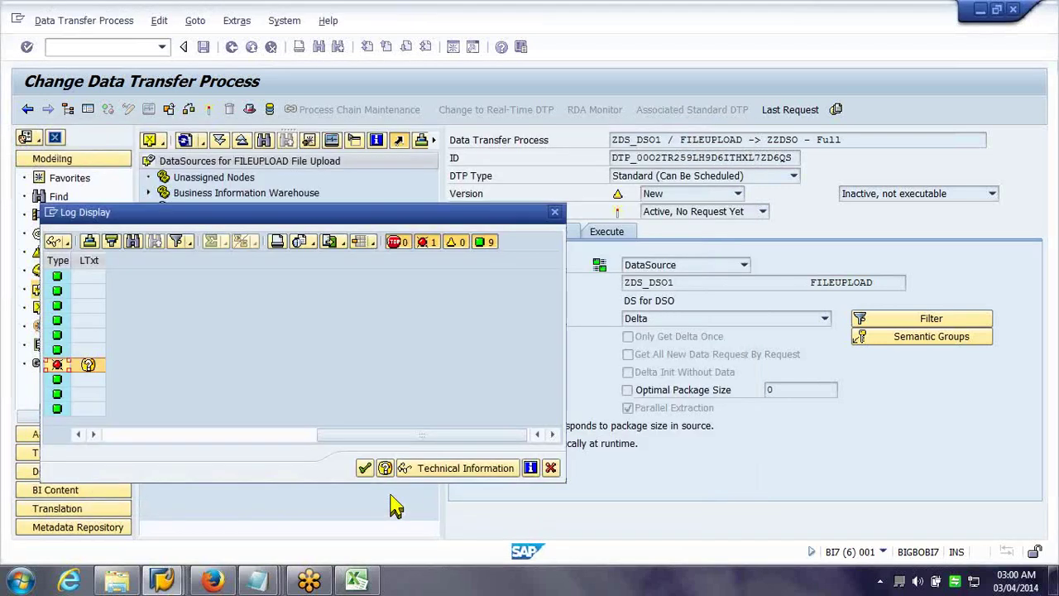
# Close the activation log, then set the DTP's extraction mode to Full and disable Parallel Extraction
pyautogui.click(365, 469)
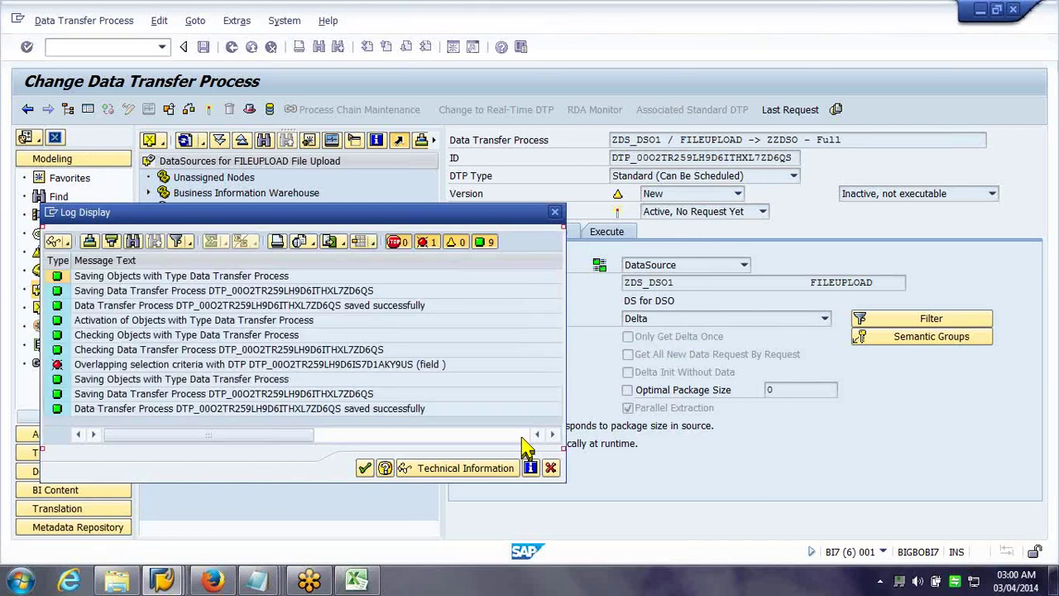
pyautogui.click(551, 469)
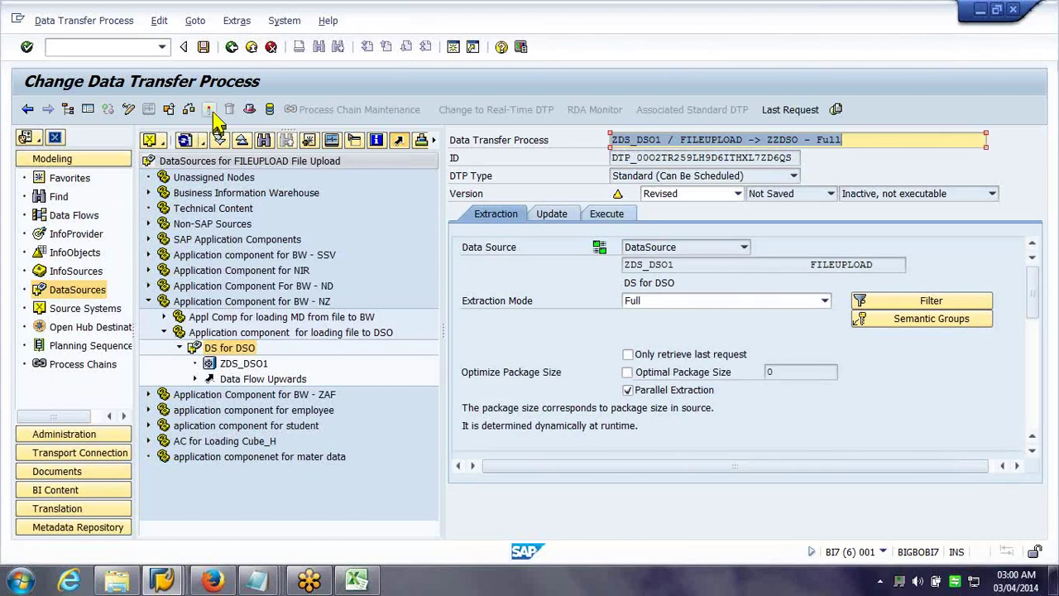
pyautogui.click(634, 391)
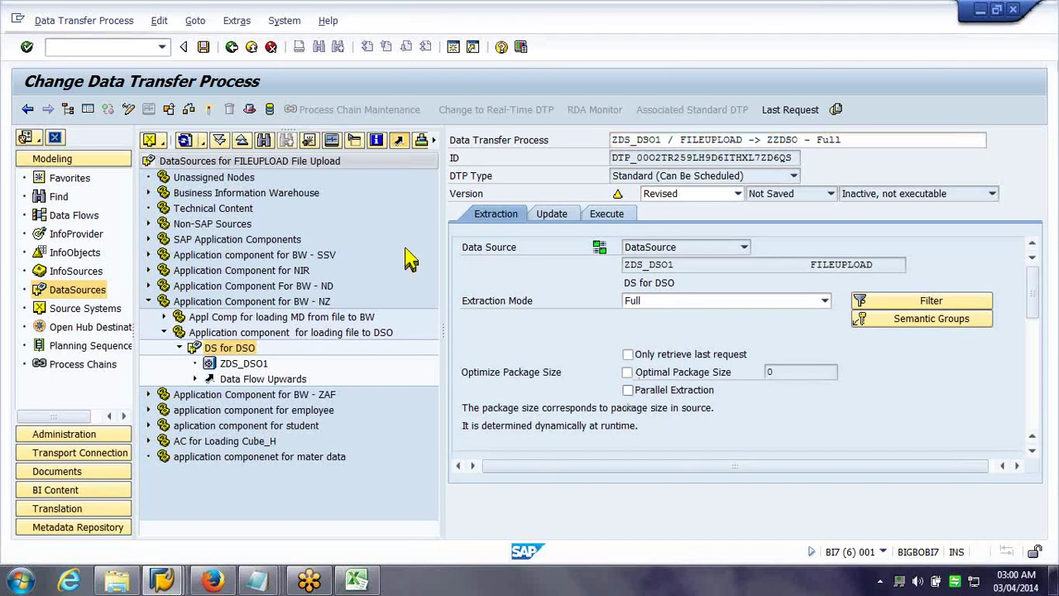